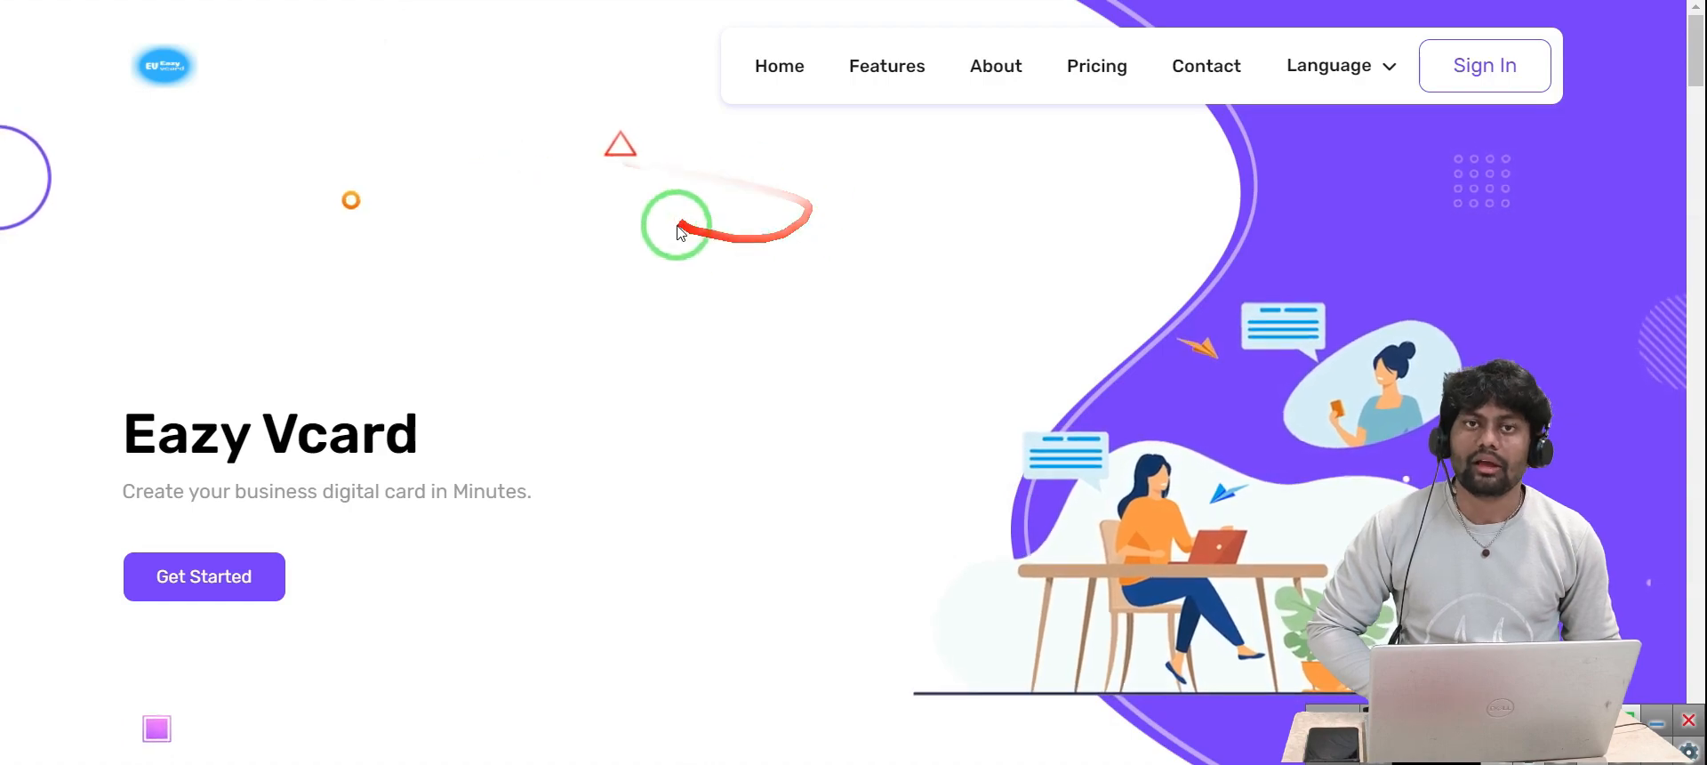
Scroll through the vCard Templates gallery to review the Gym, Hospital, Event, Salon and Lawyer previews
scroll(770, 281, "down", 2)
scroll(770, 281, "down", 5)
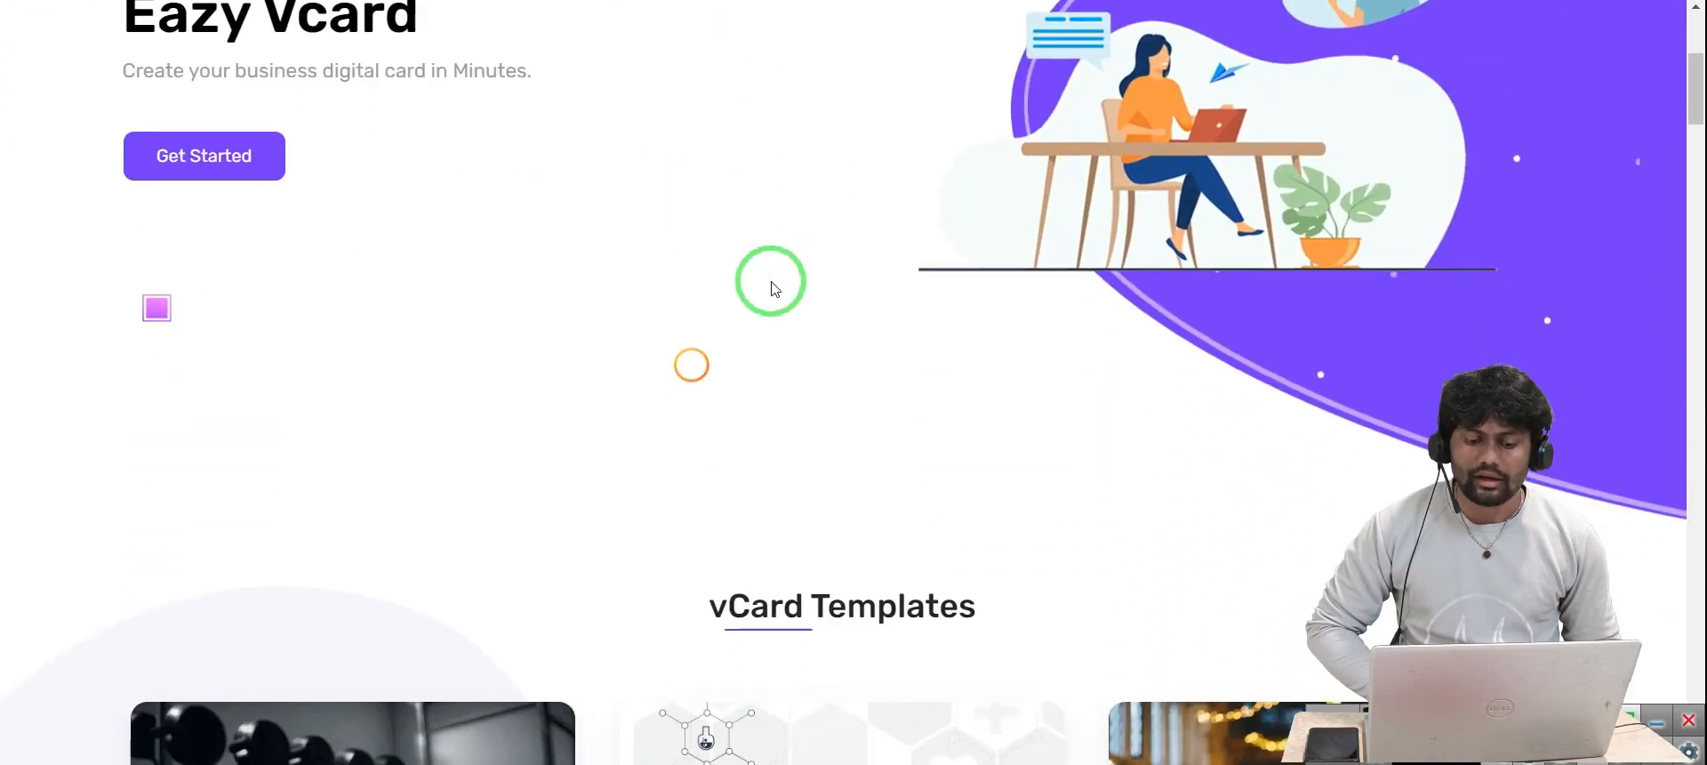
scroll(770, 281, "down", 2)
scroll(774, 288, "down", 13)
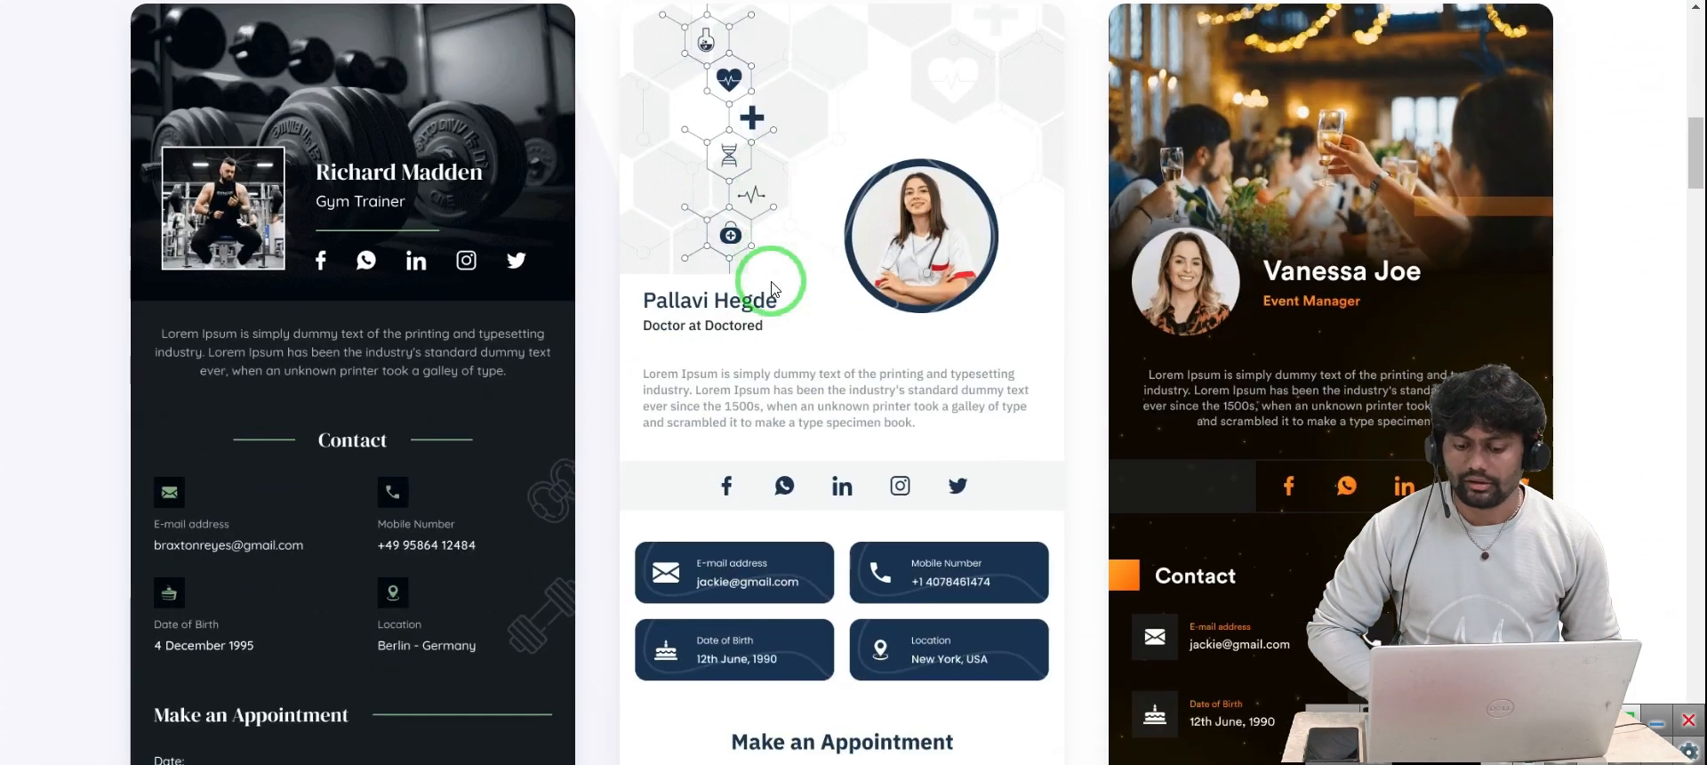
scroll(771, 286, "down", 6)
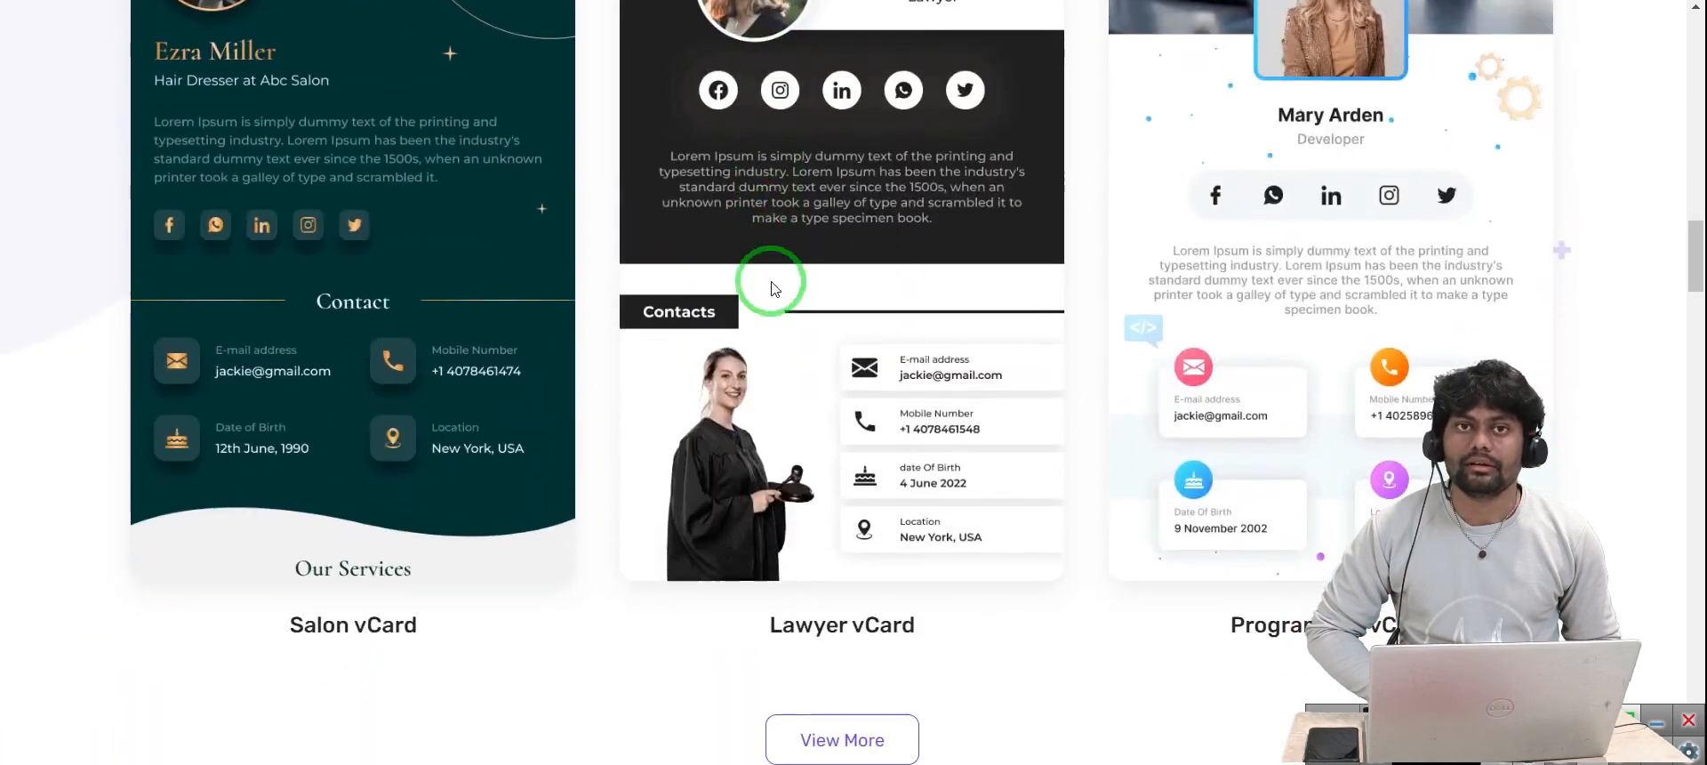
scroll(771, 285, "up", 15)
scroll(770, 282, "up", 6)
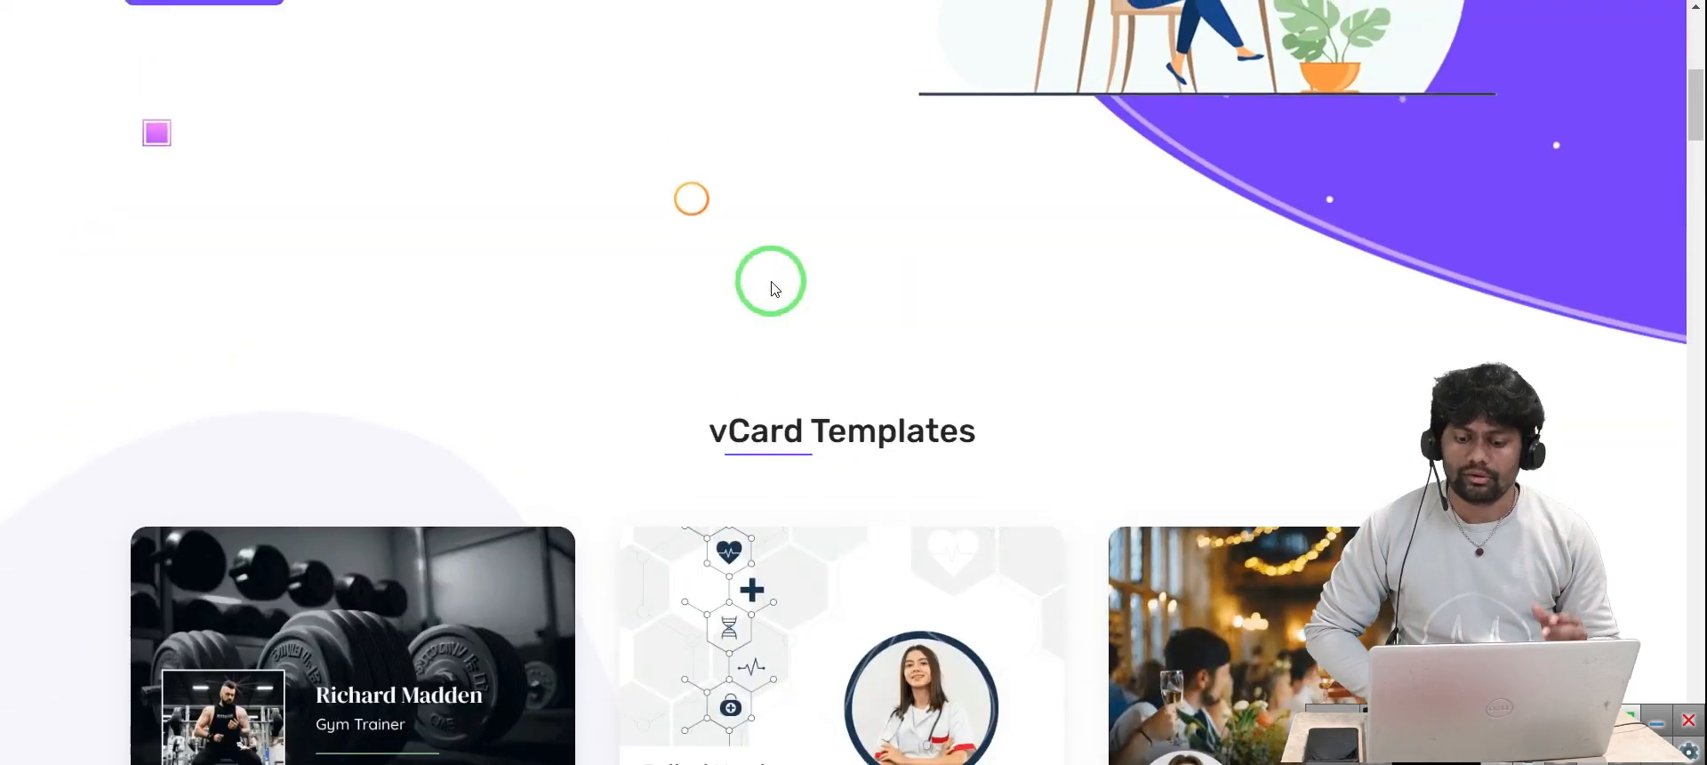
scroll(774, 282, "down", 4)
scroll(606, 397, "down", 3)
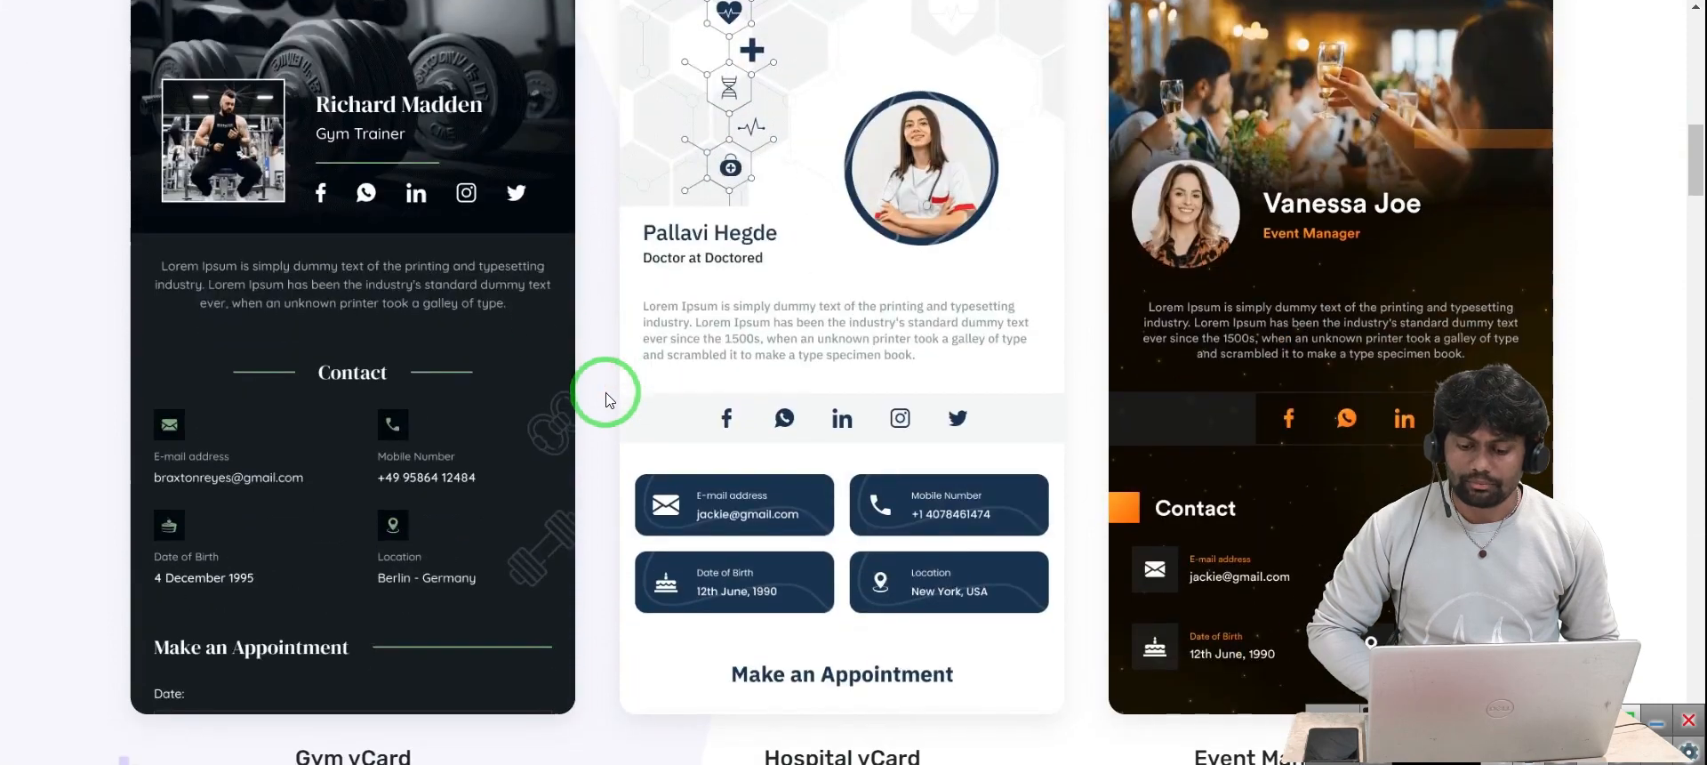
scroll(1150, 248, "down", 2)
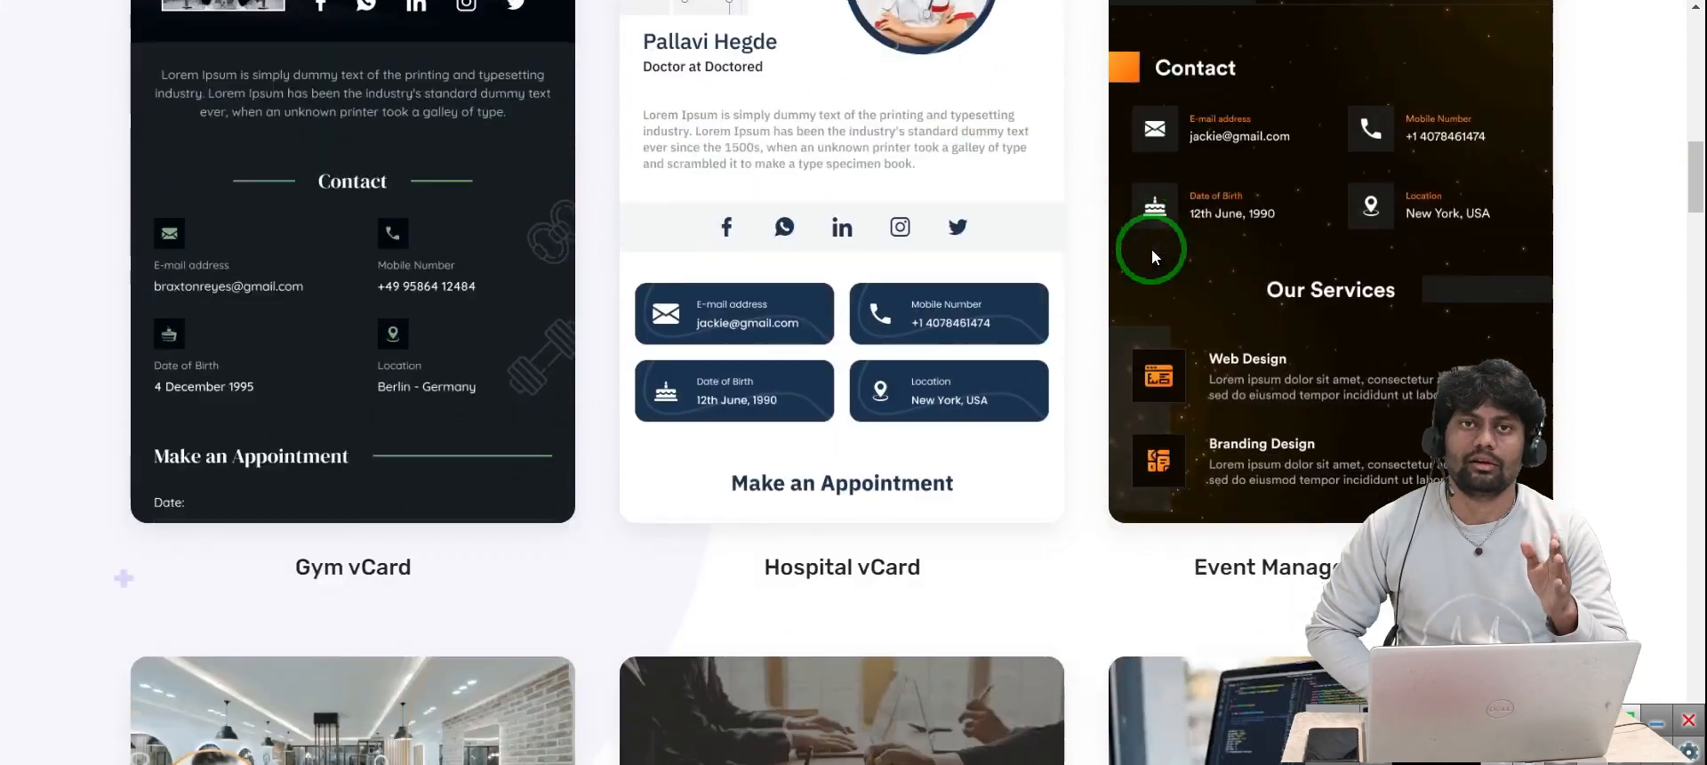
scroll(630, 504, "down", 3)
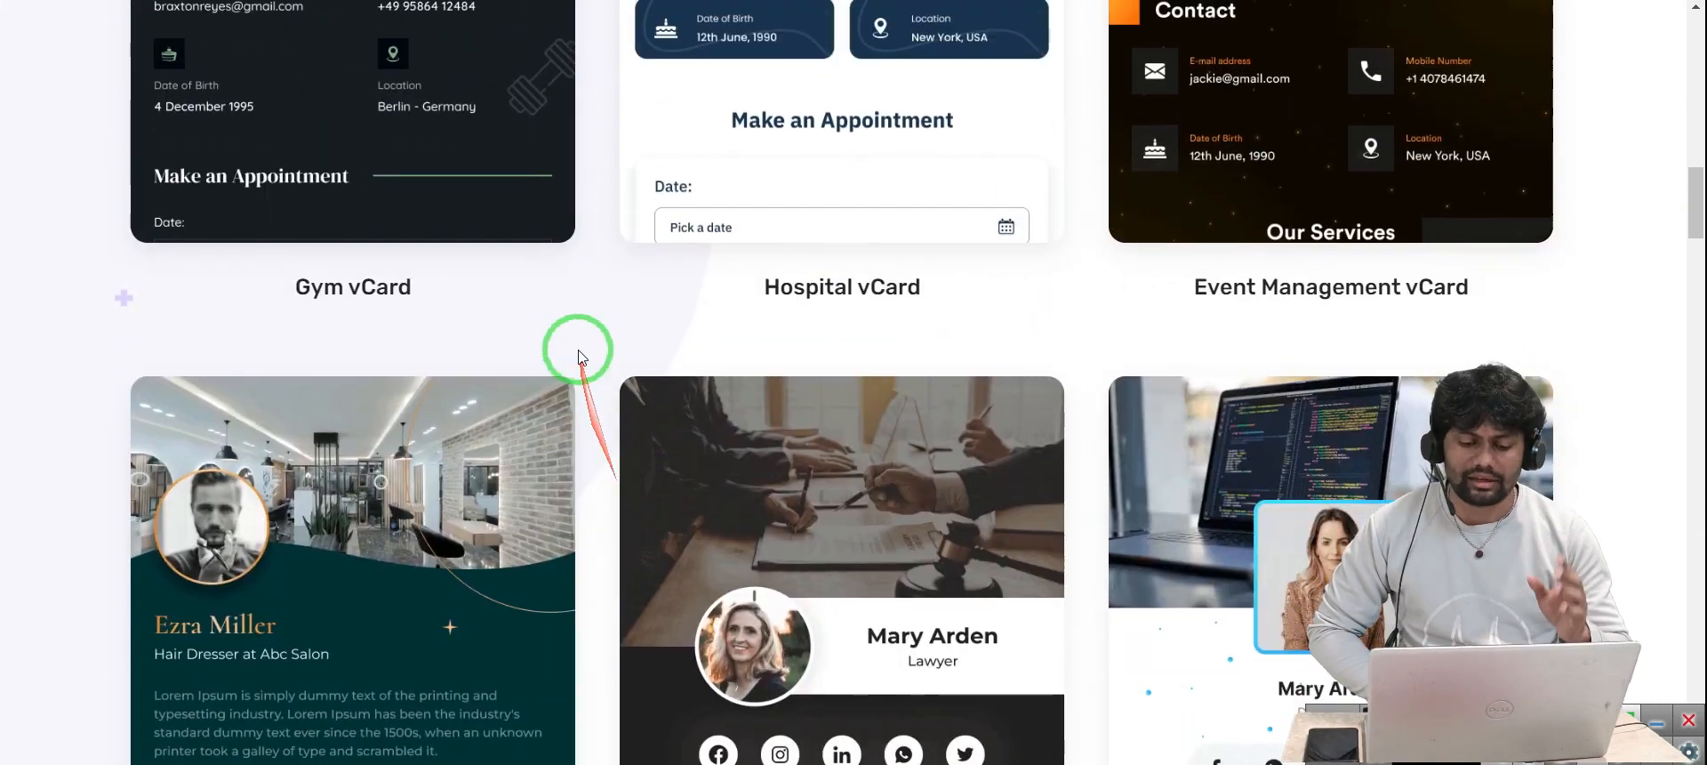
scroll(572, 350, "down", 3)
scroll(420, 60, "up", 5)
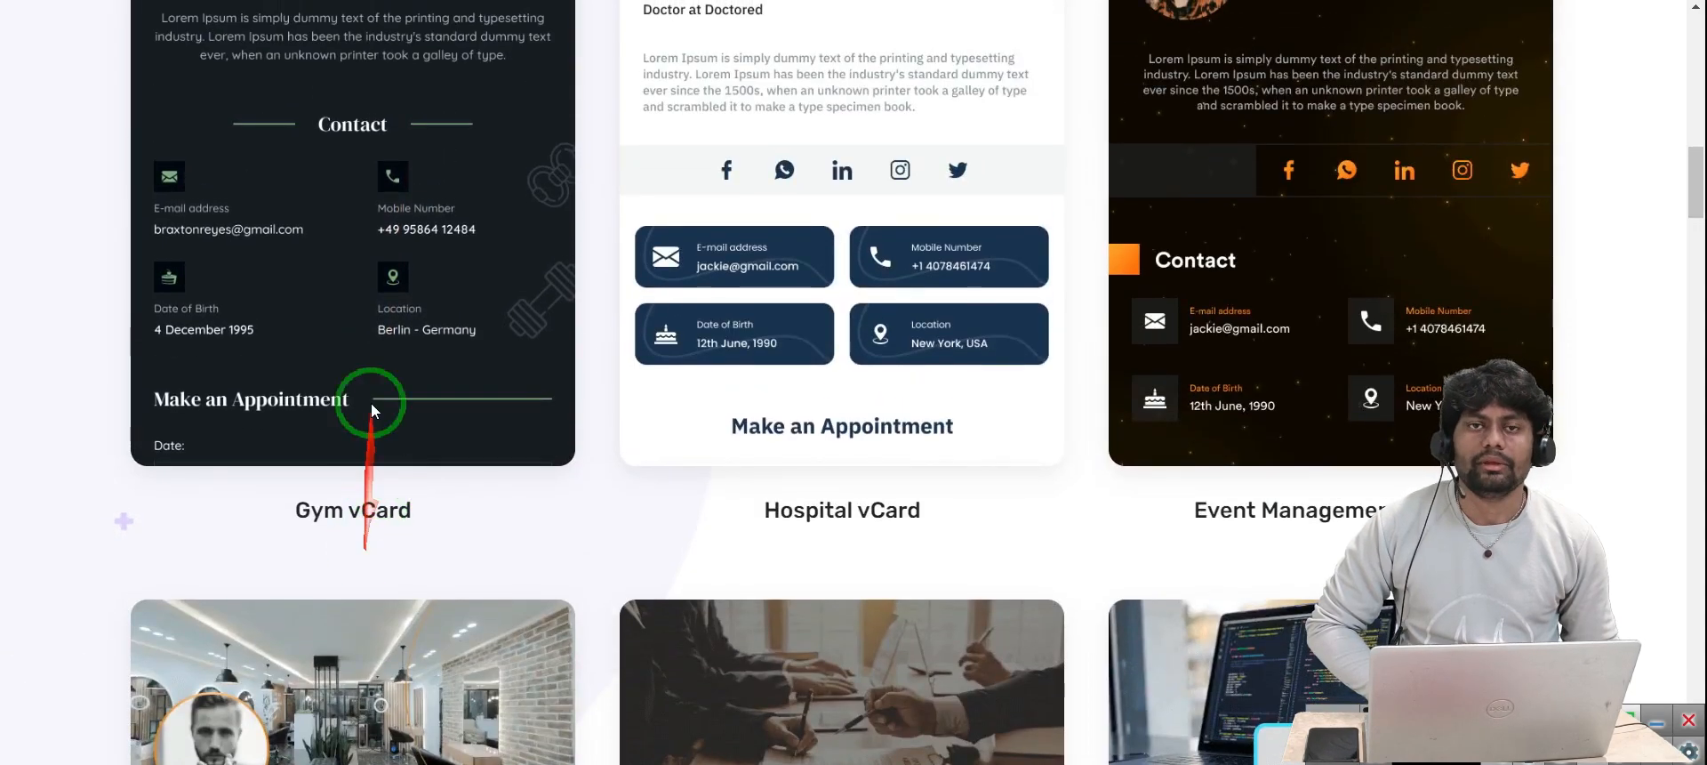
scroll(377, 334, "up", 2)
scroll(843, 488, "down", 1)
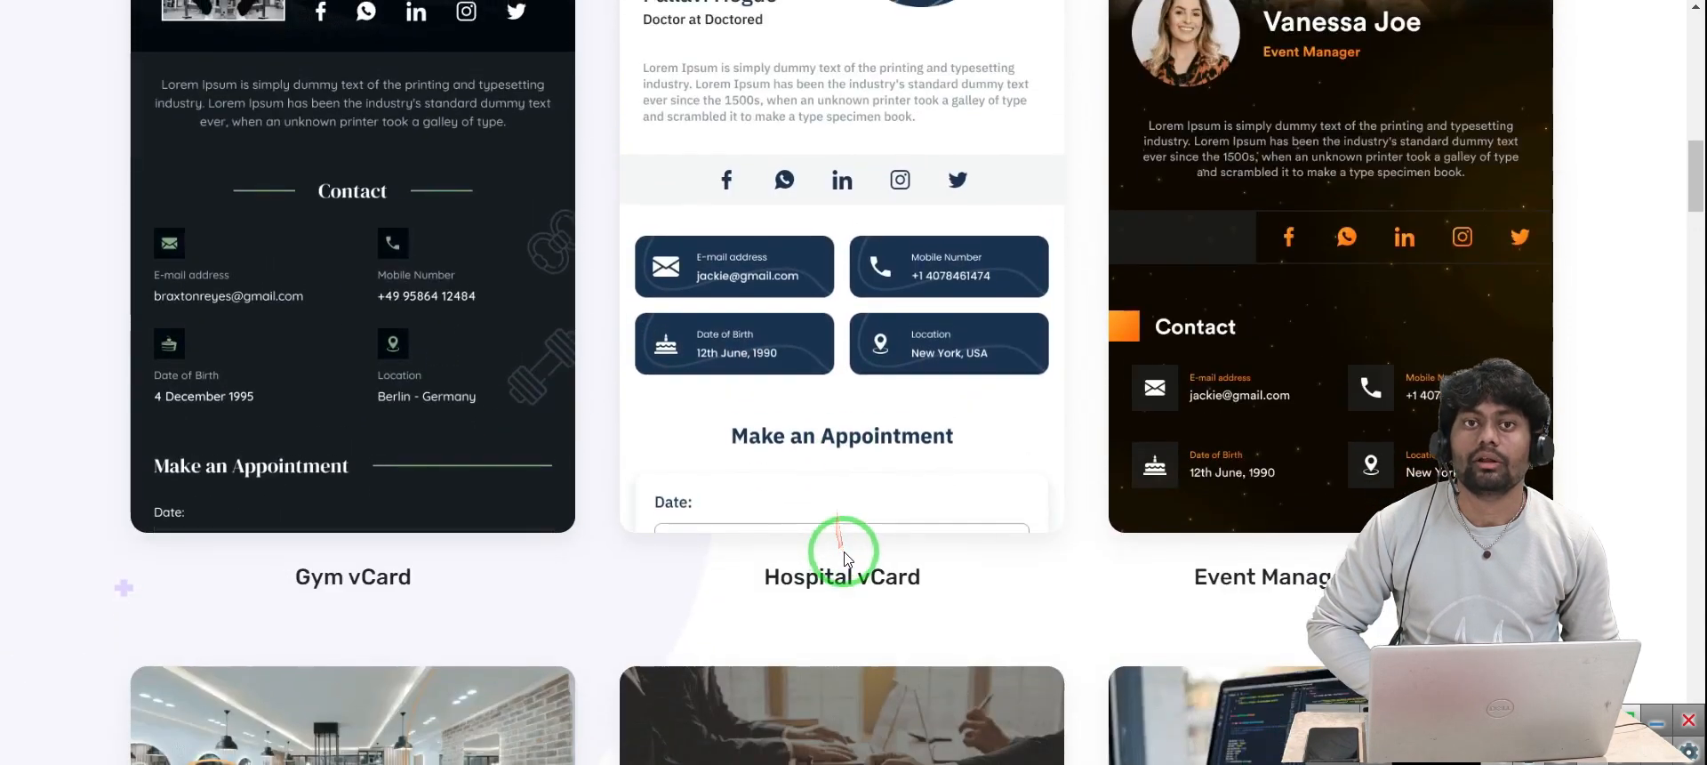
scroll(835, 414, "up", 2)
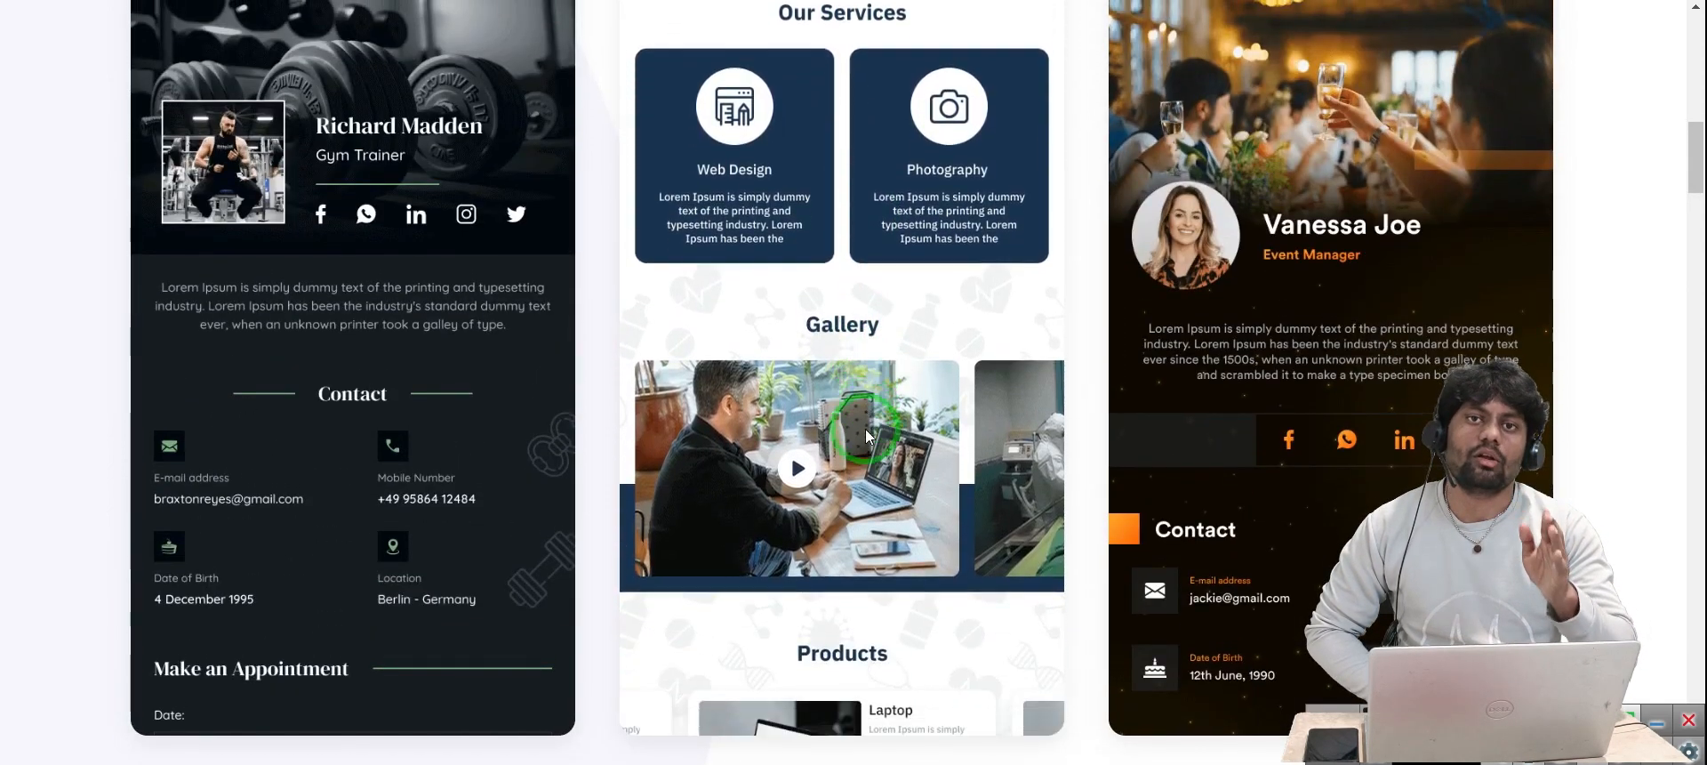
scroll(868, 431, "down", 2)
scroll(1204, 514, "down", 2)
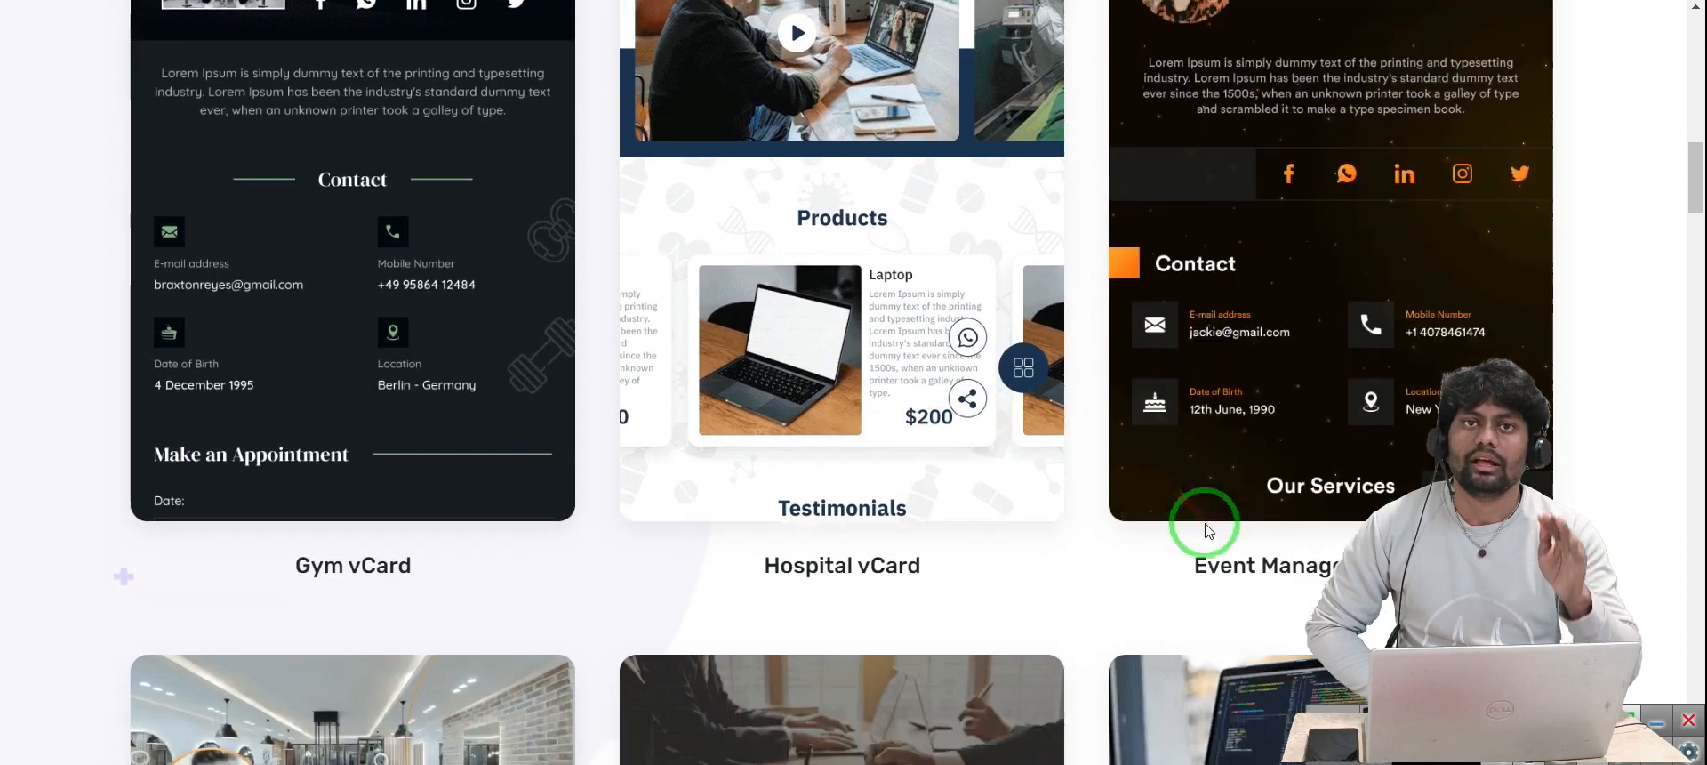
scroll(1296, 370, "up", 2)
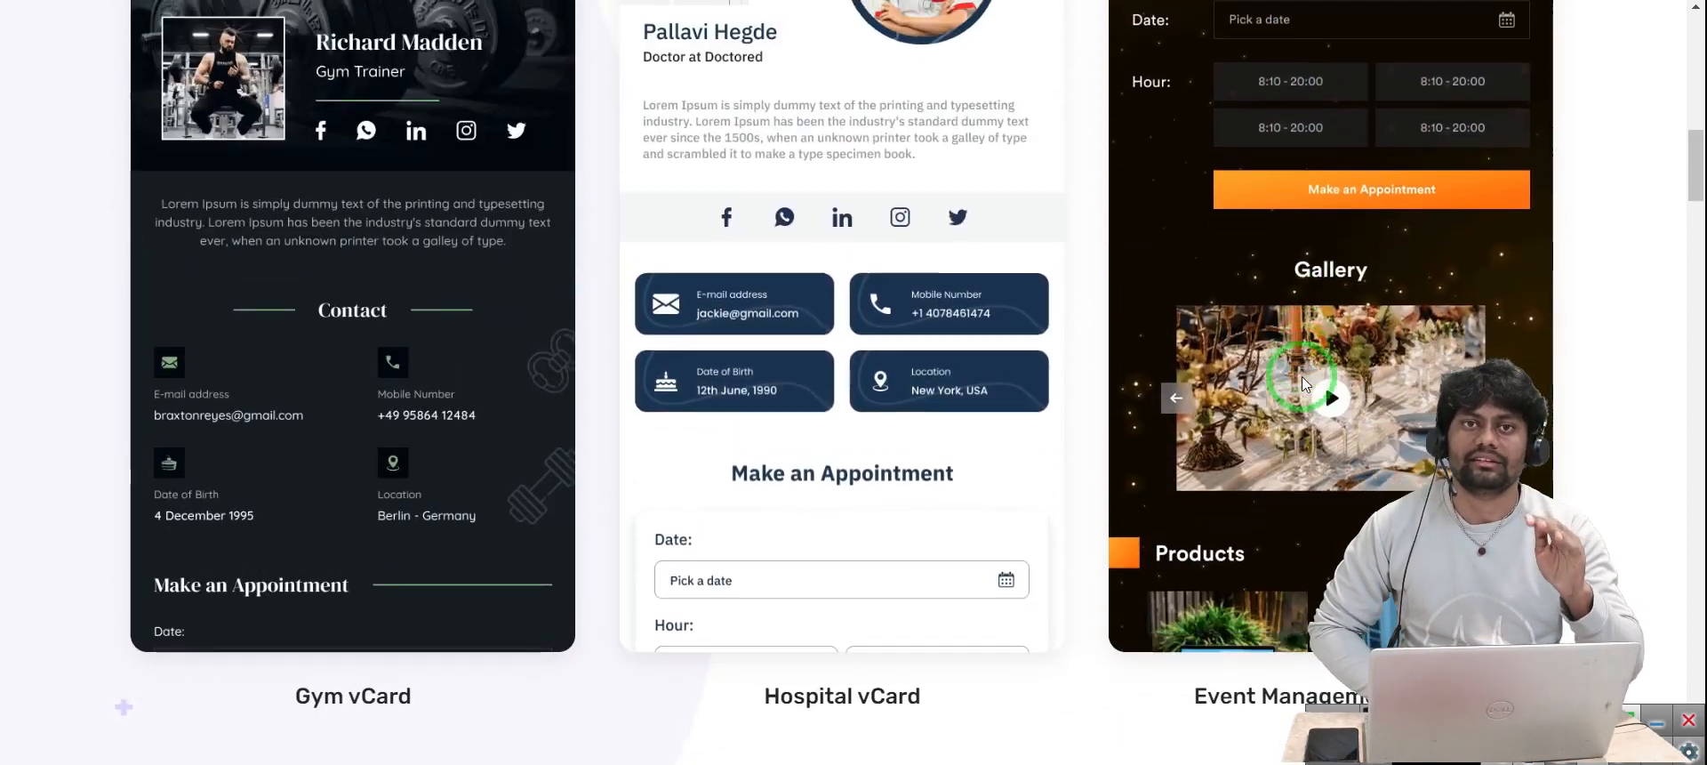
scroll(1302, 375, "down", 2)
scroll(1302, 376, "down", 6)
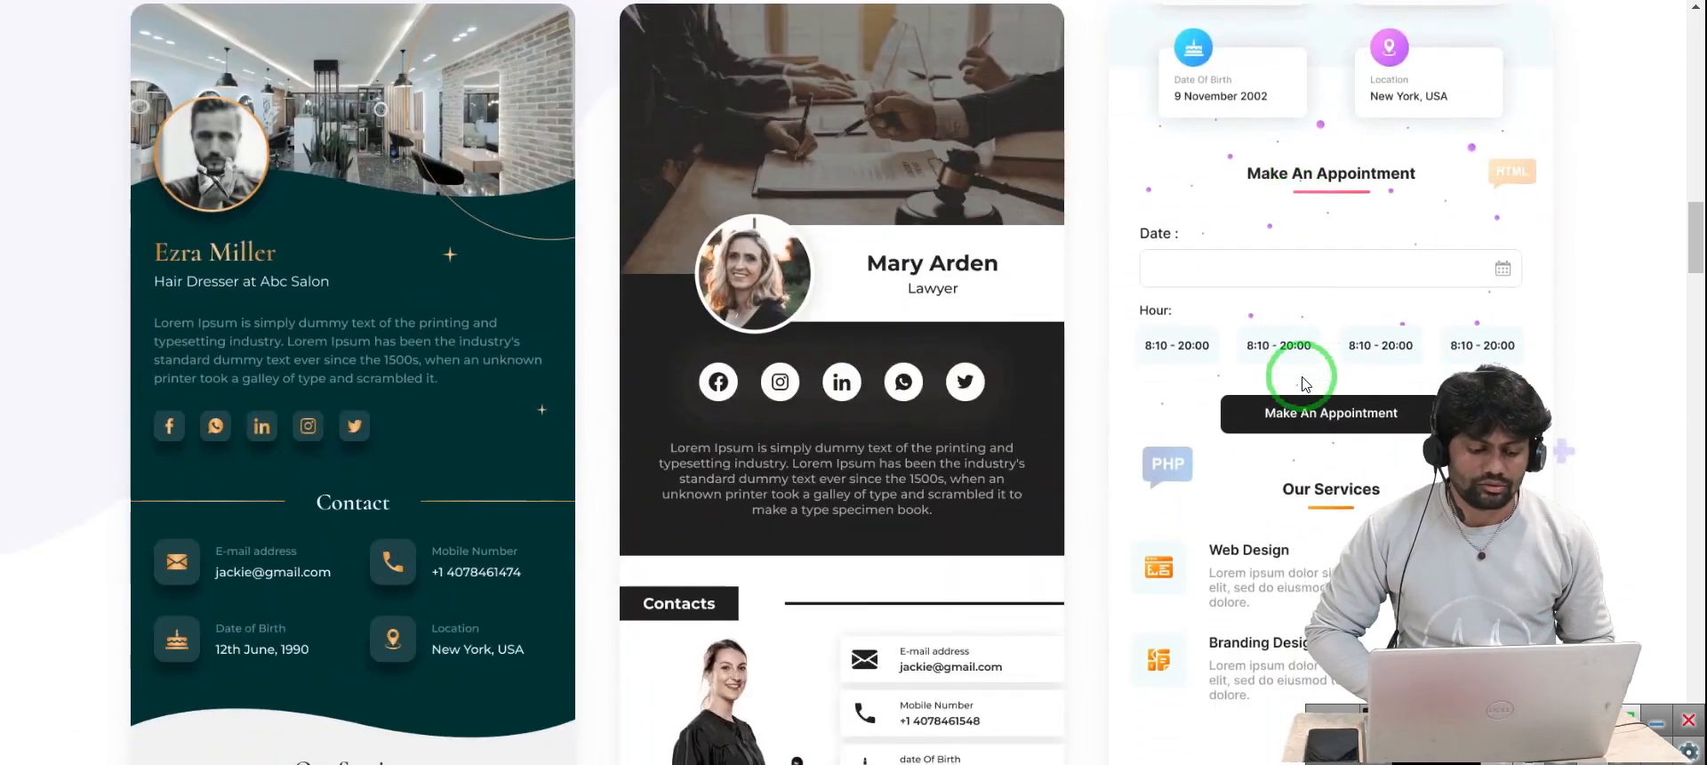
scroll(601, 501, "down", 10)
scroll(602, 501, "down", 20)
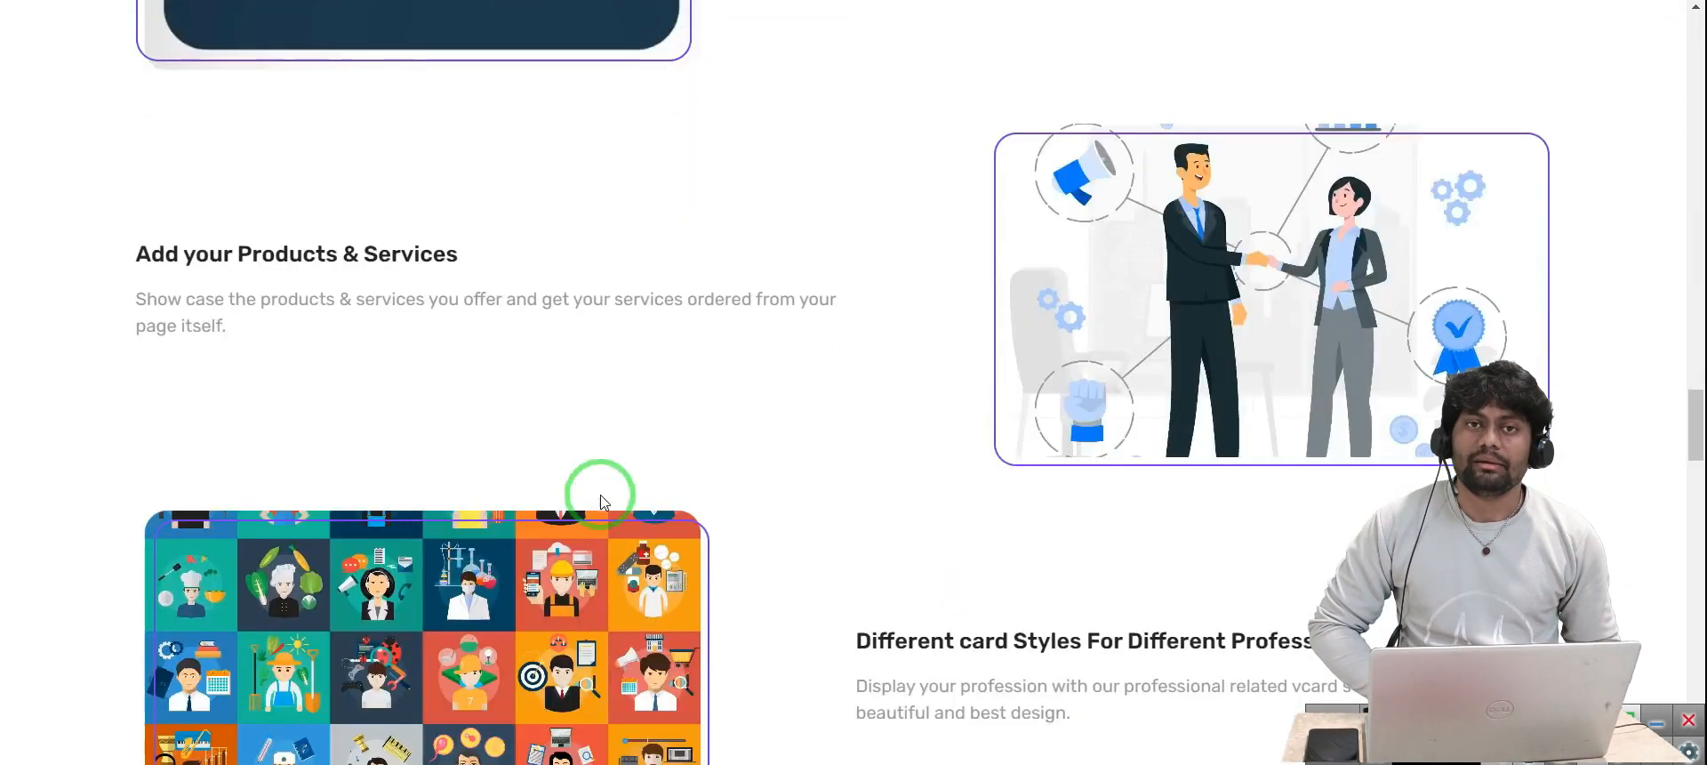
scroll(601, 501, "up", 5)
scroll(601, 501, "up", 7)
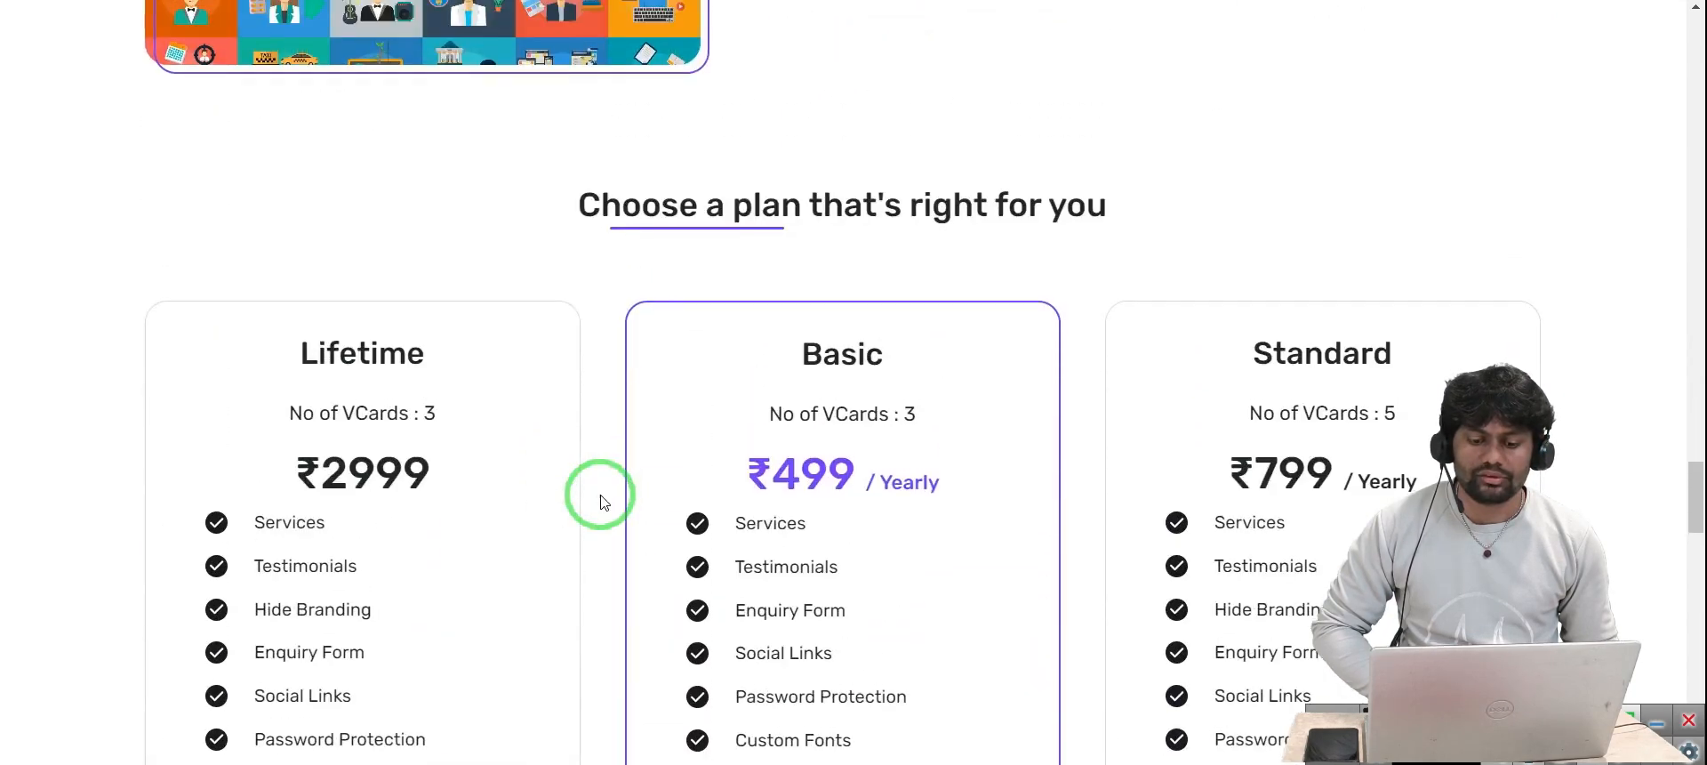
scroll(598, 496, "down", 2)
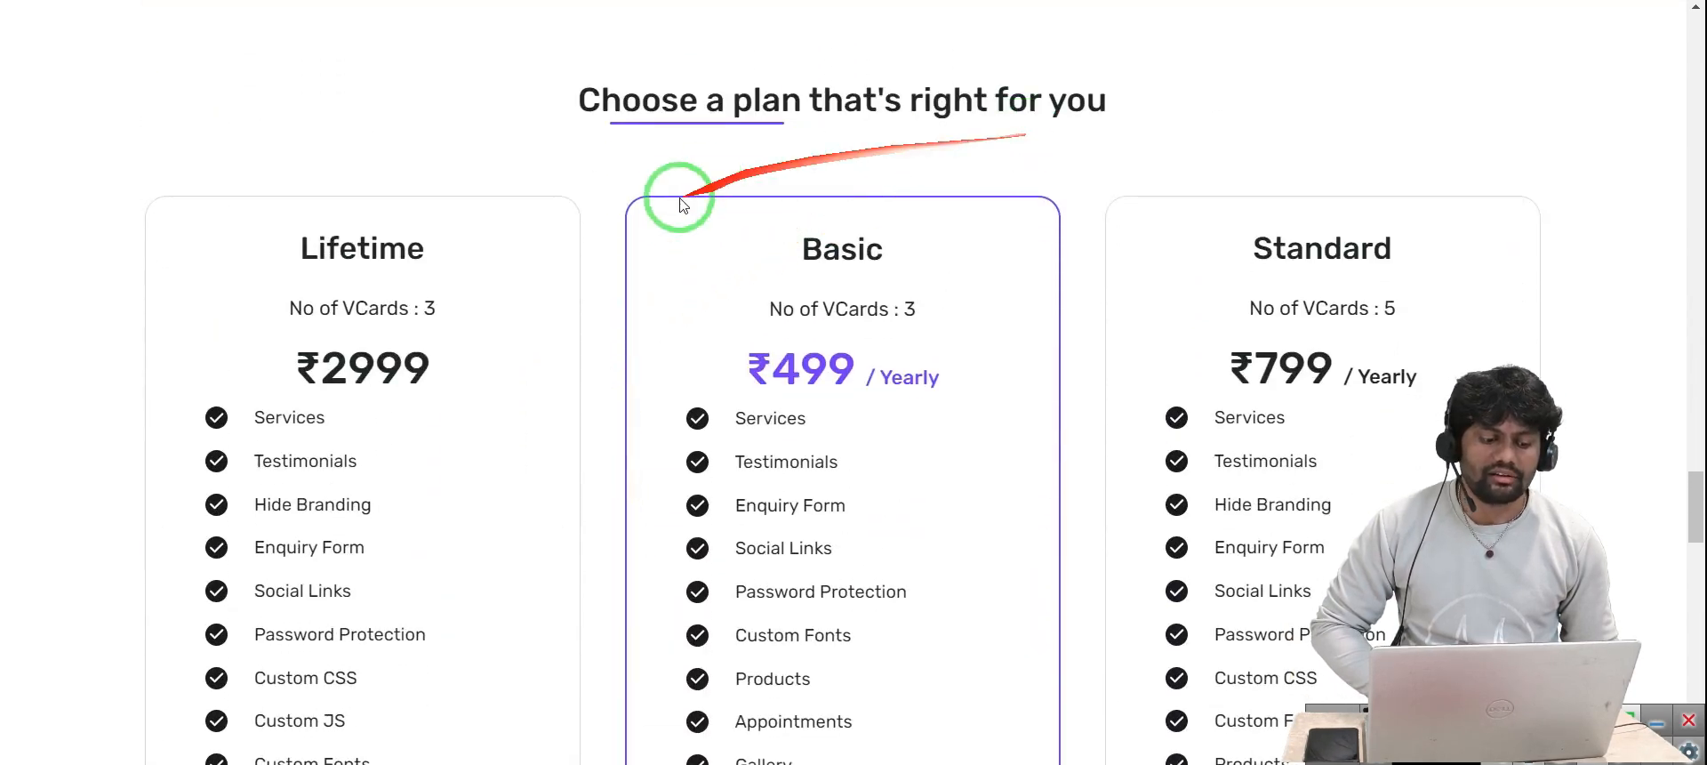
scroll(560, 333, "down", 1)
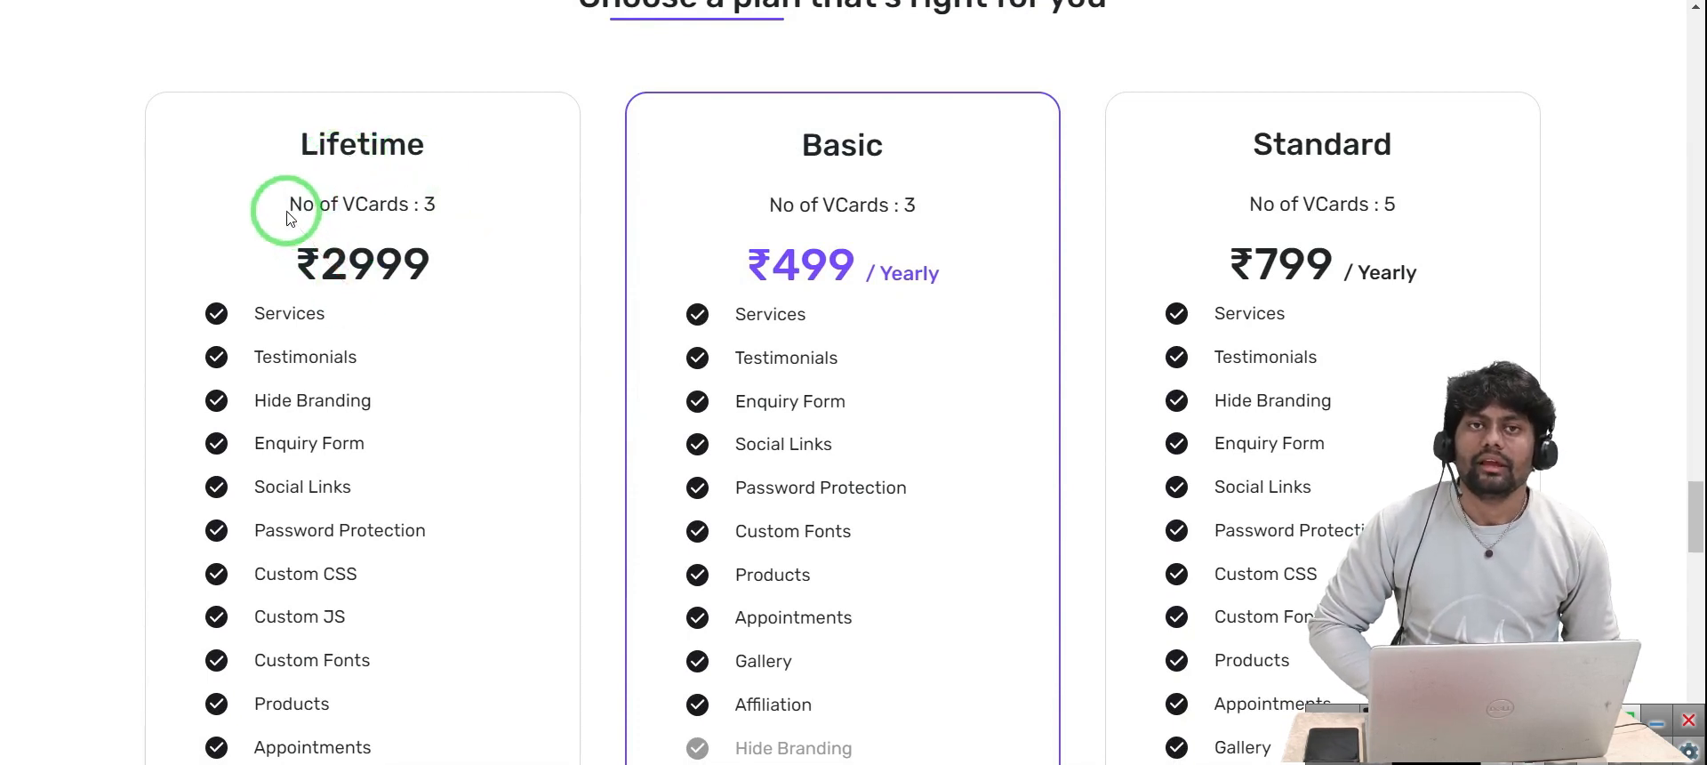
scroll(430, 275, "down", 1)
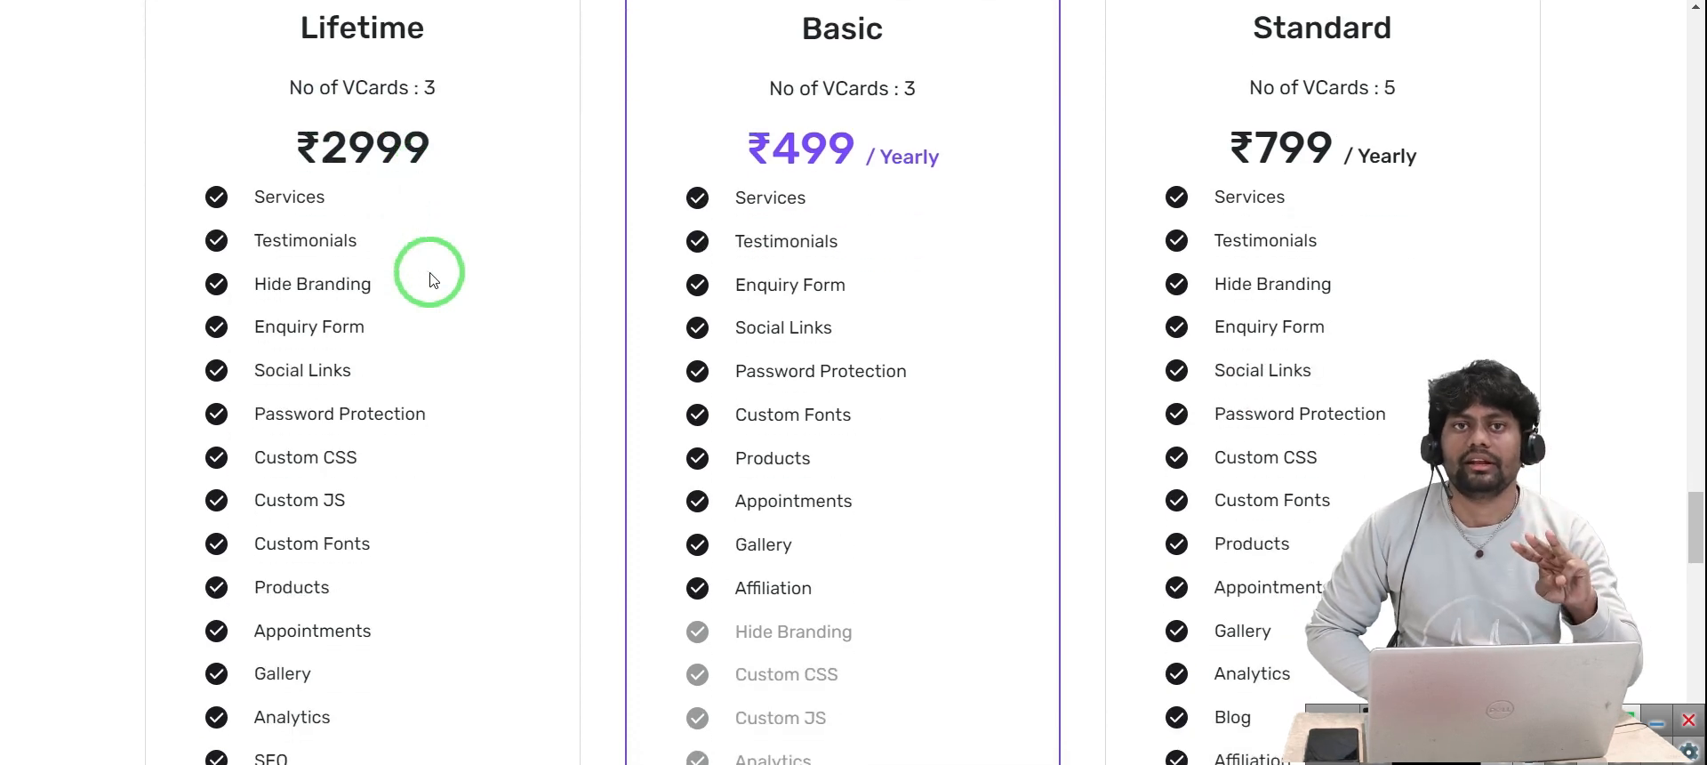
scroll(430, 276, "up", 1)
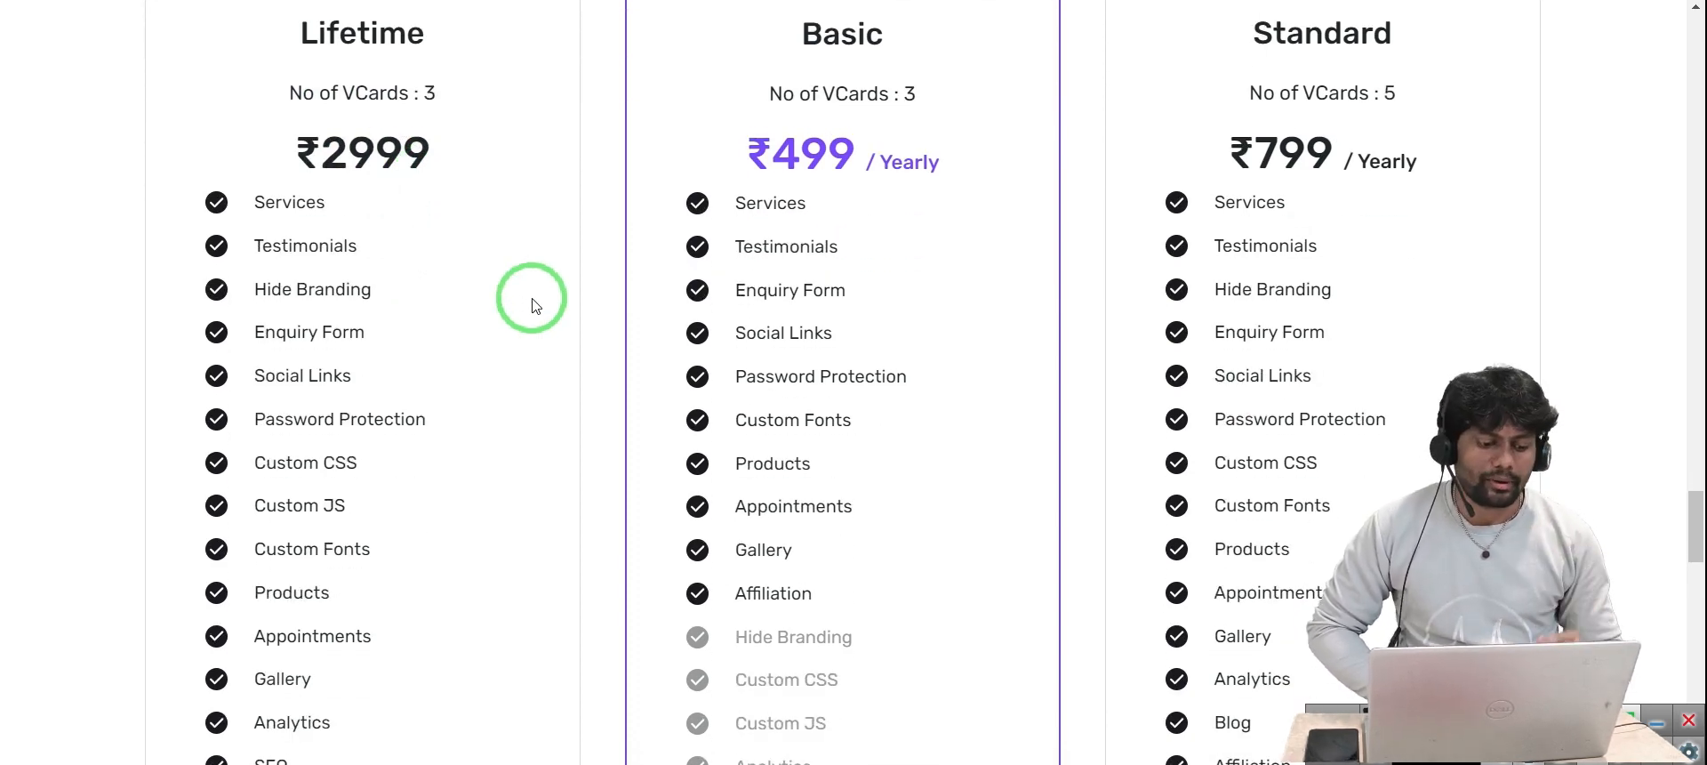
scroll(535, 305, "down", 1)
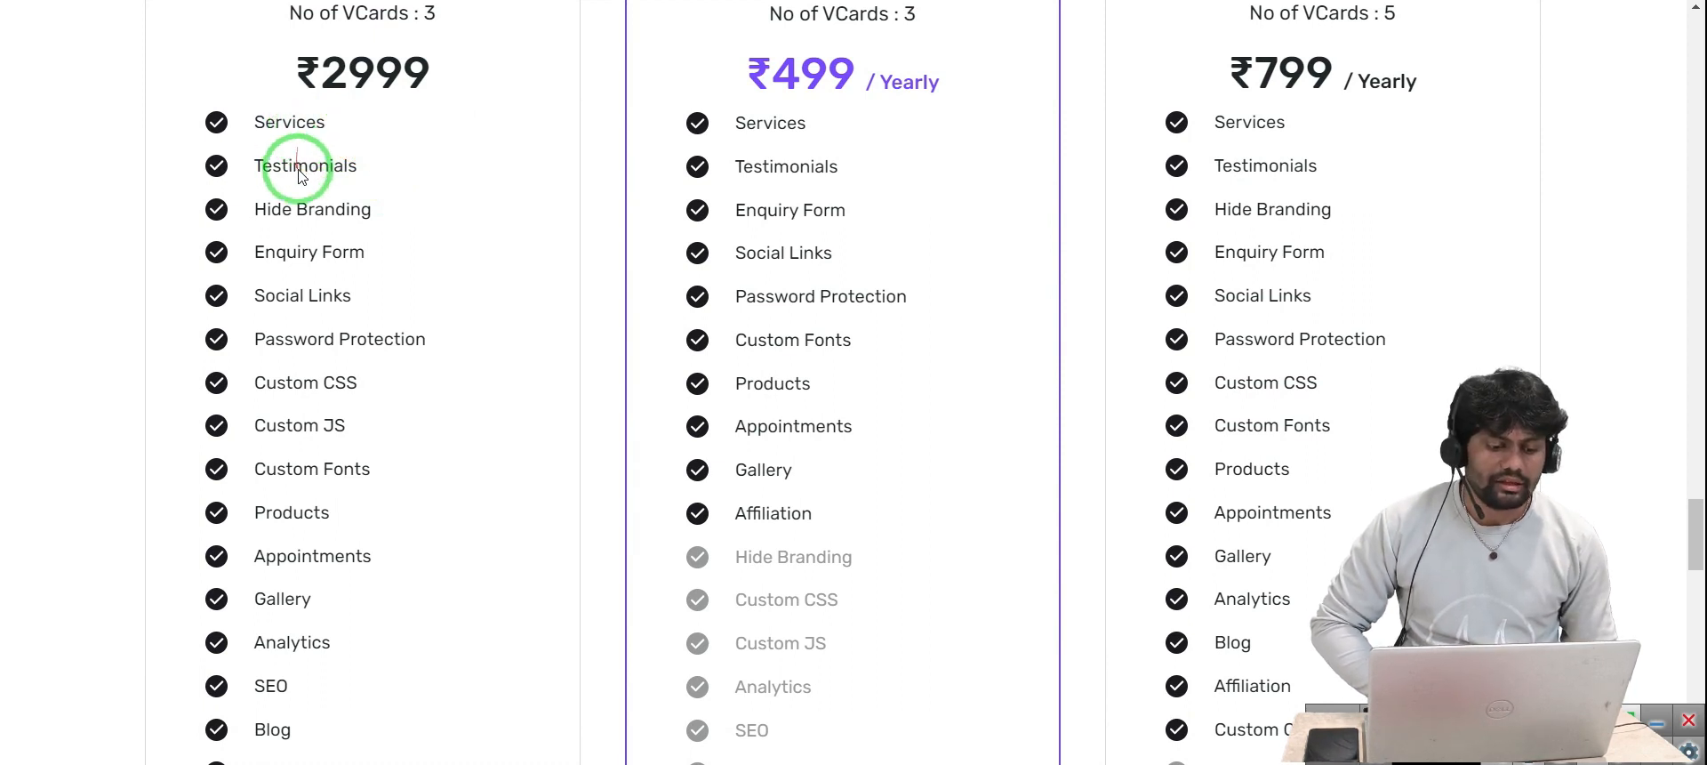
scroll(305, 233, "down", 1)
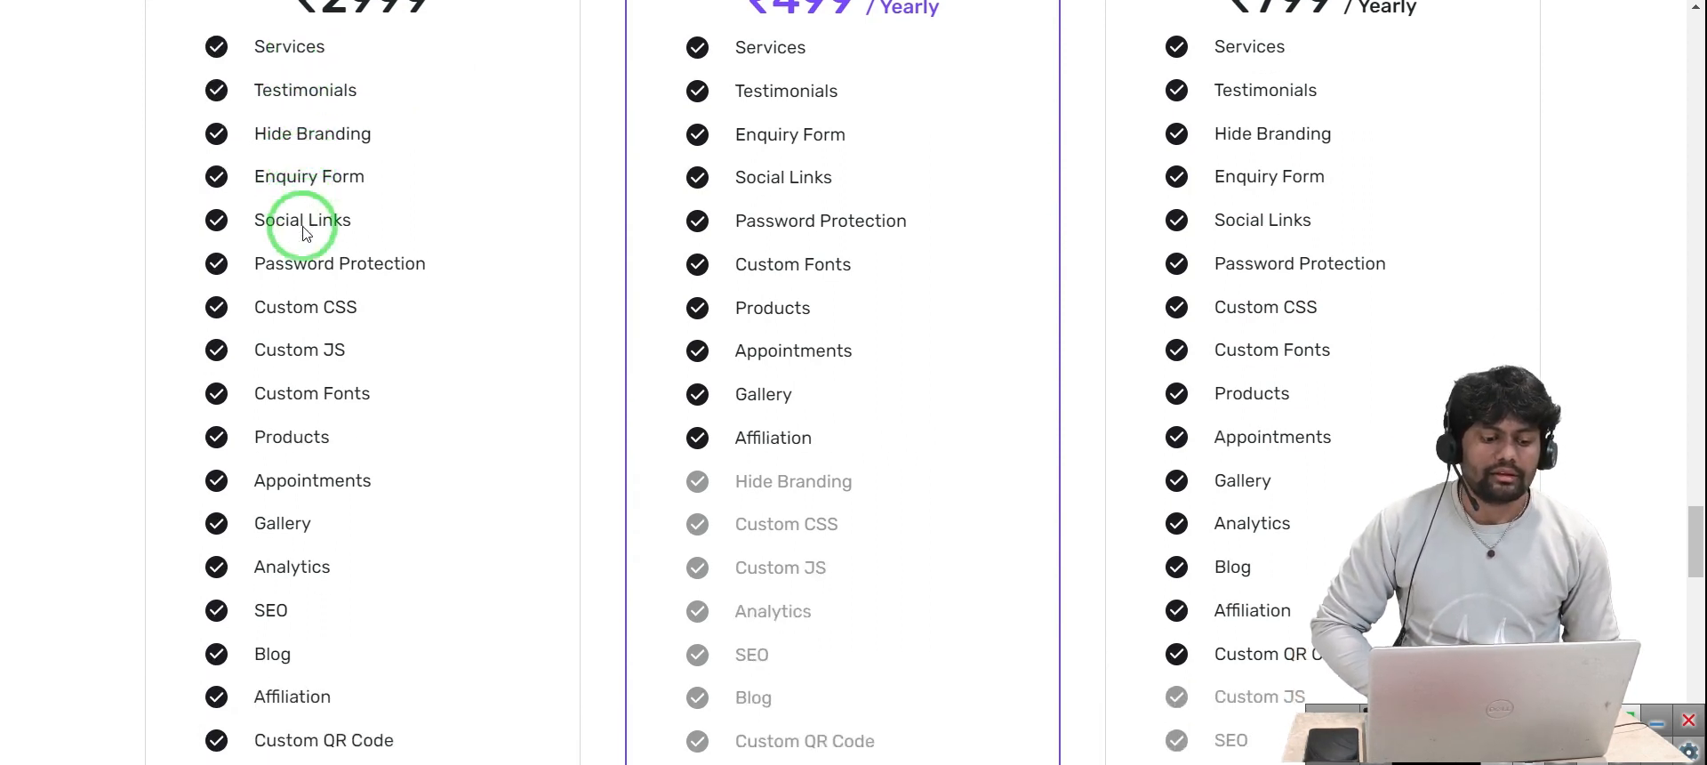
scroll(303, 233, "down", 1)
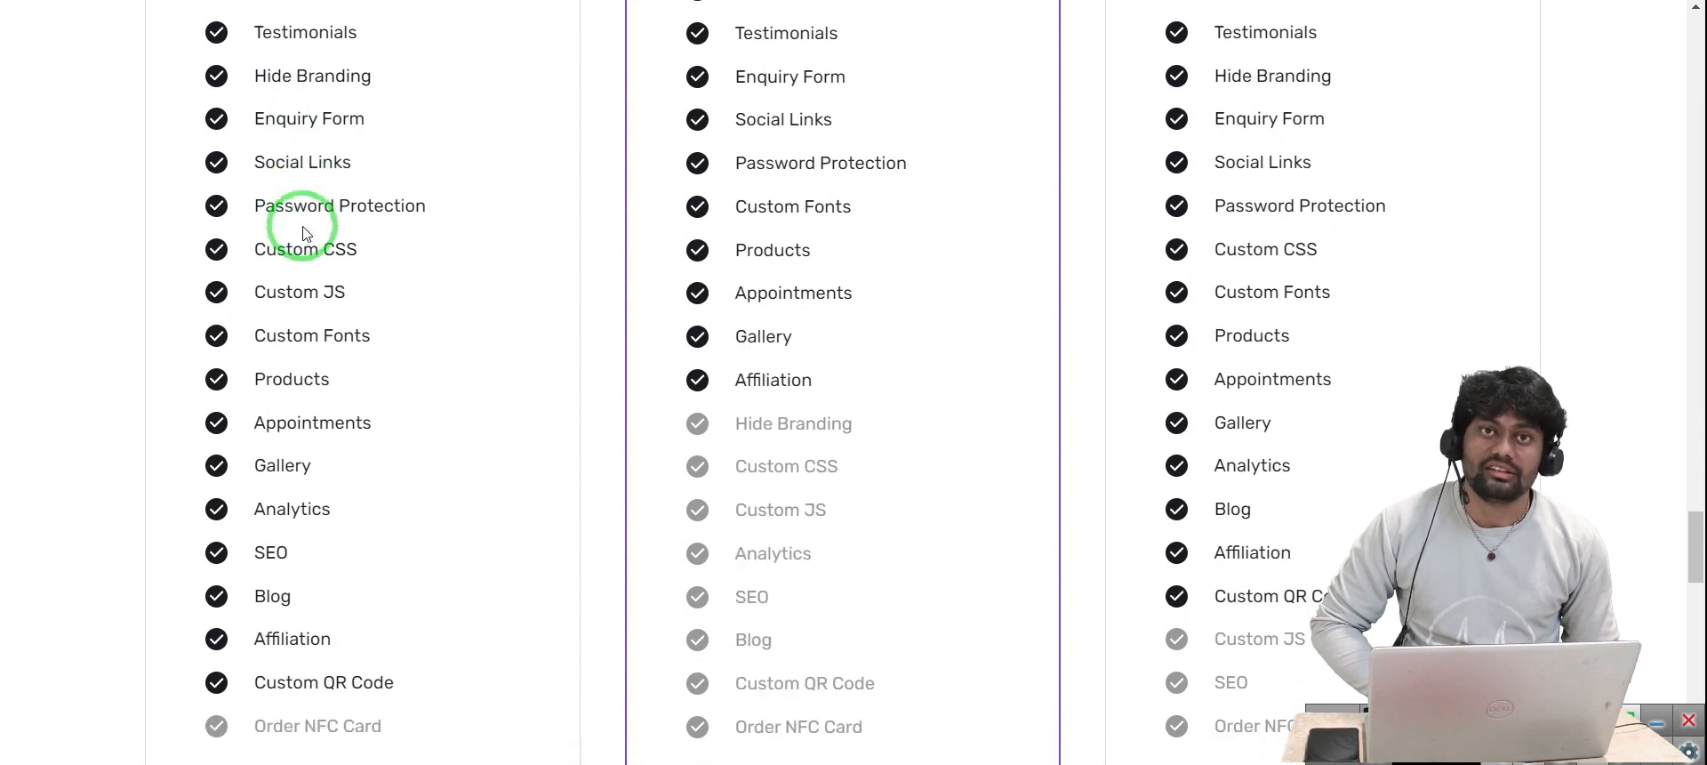
scroll(303, 233, "down", 1)
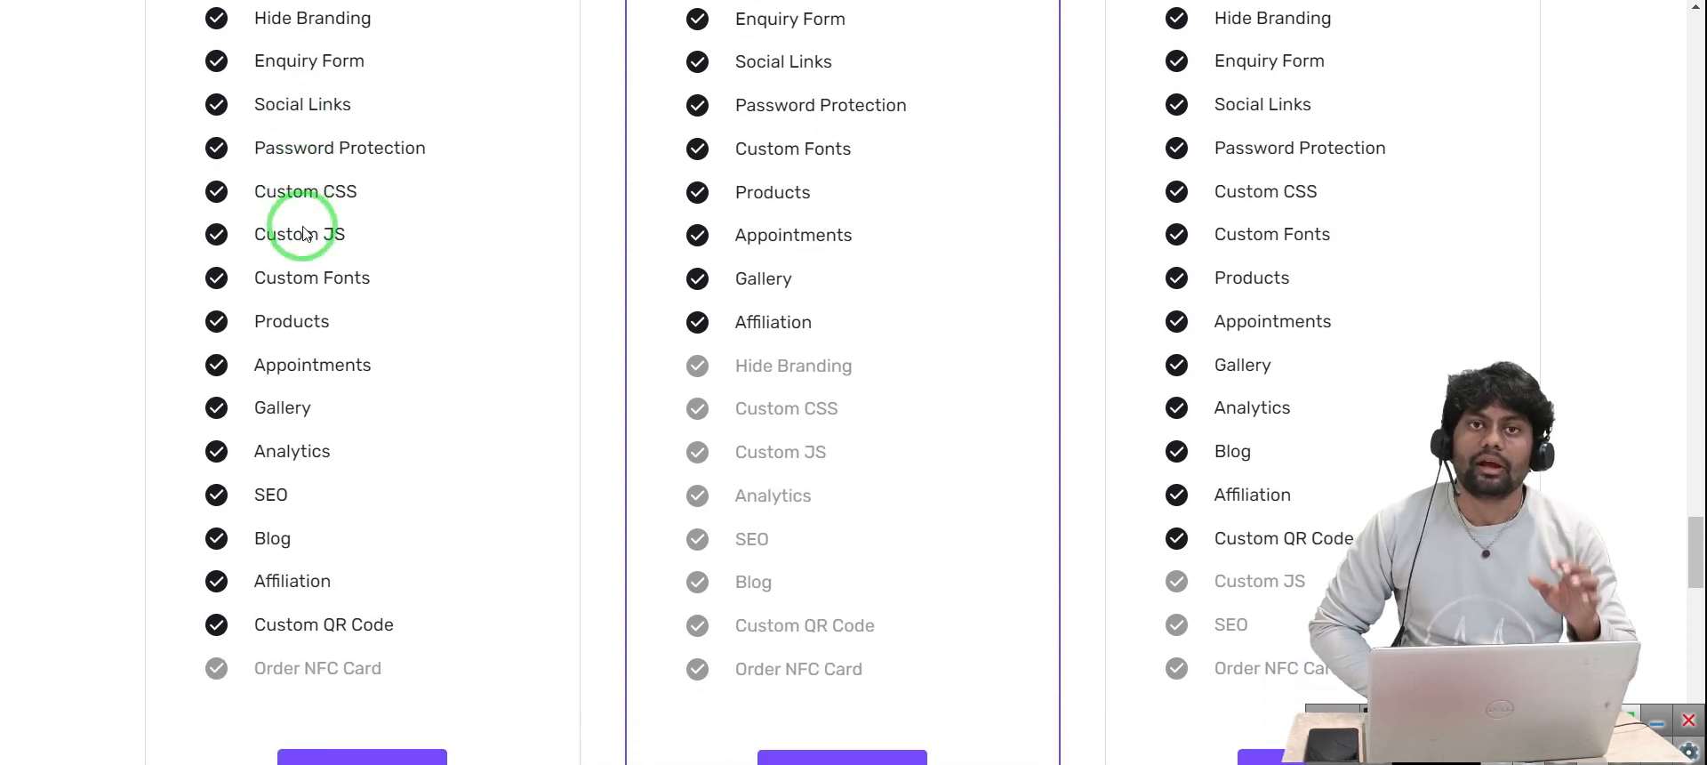
scroll(304, 233, "down", 2)
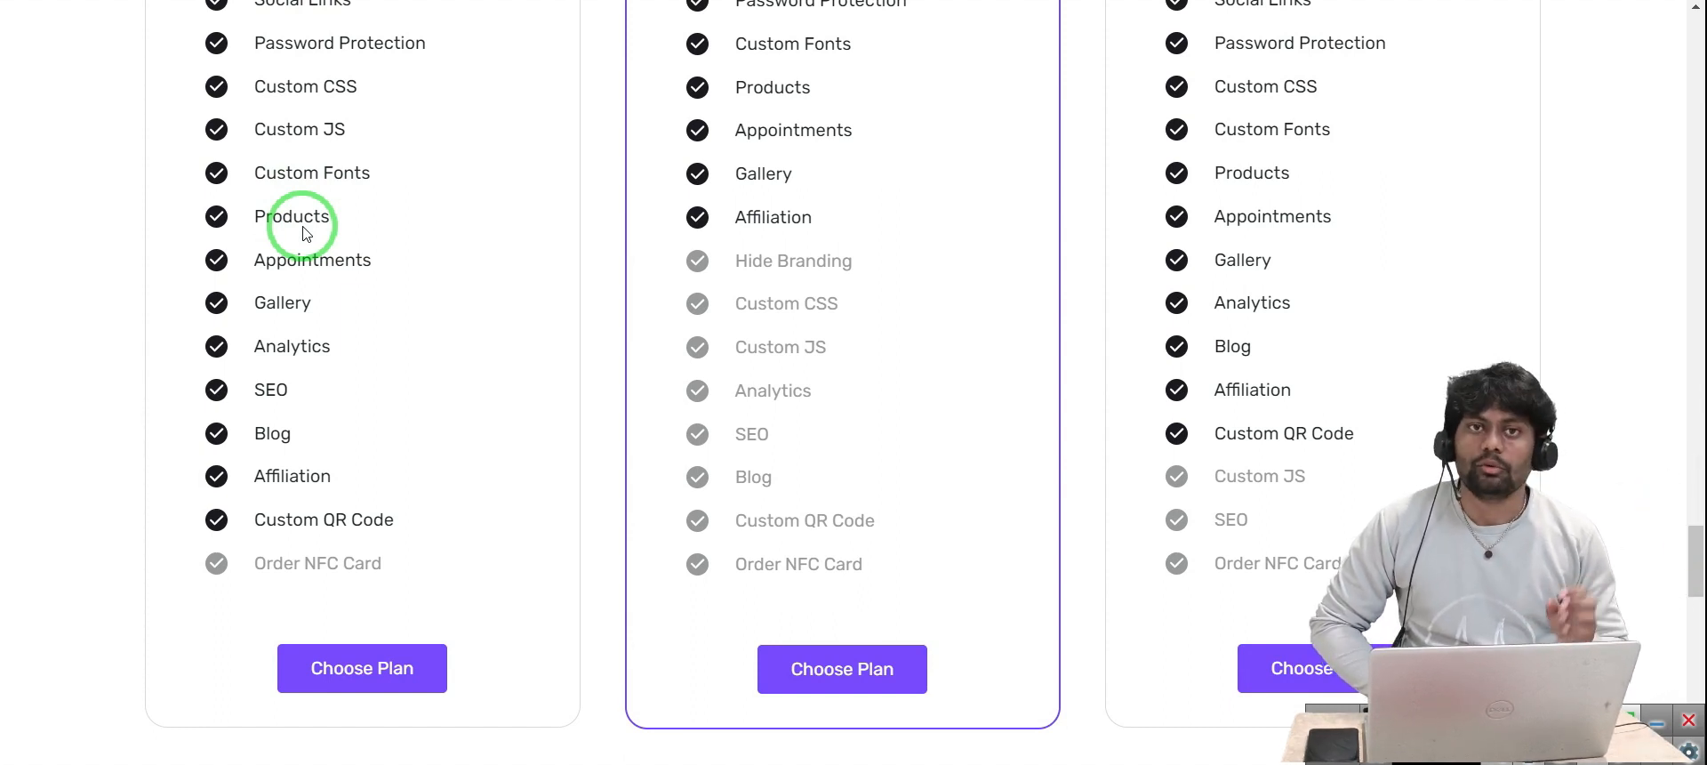
scroll(302, 233, "down", 1)
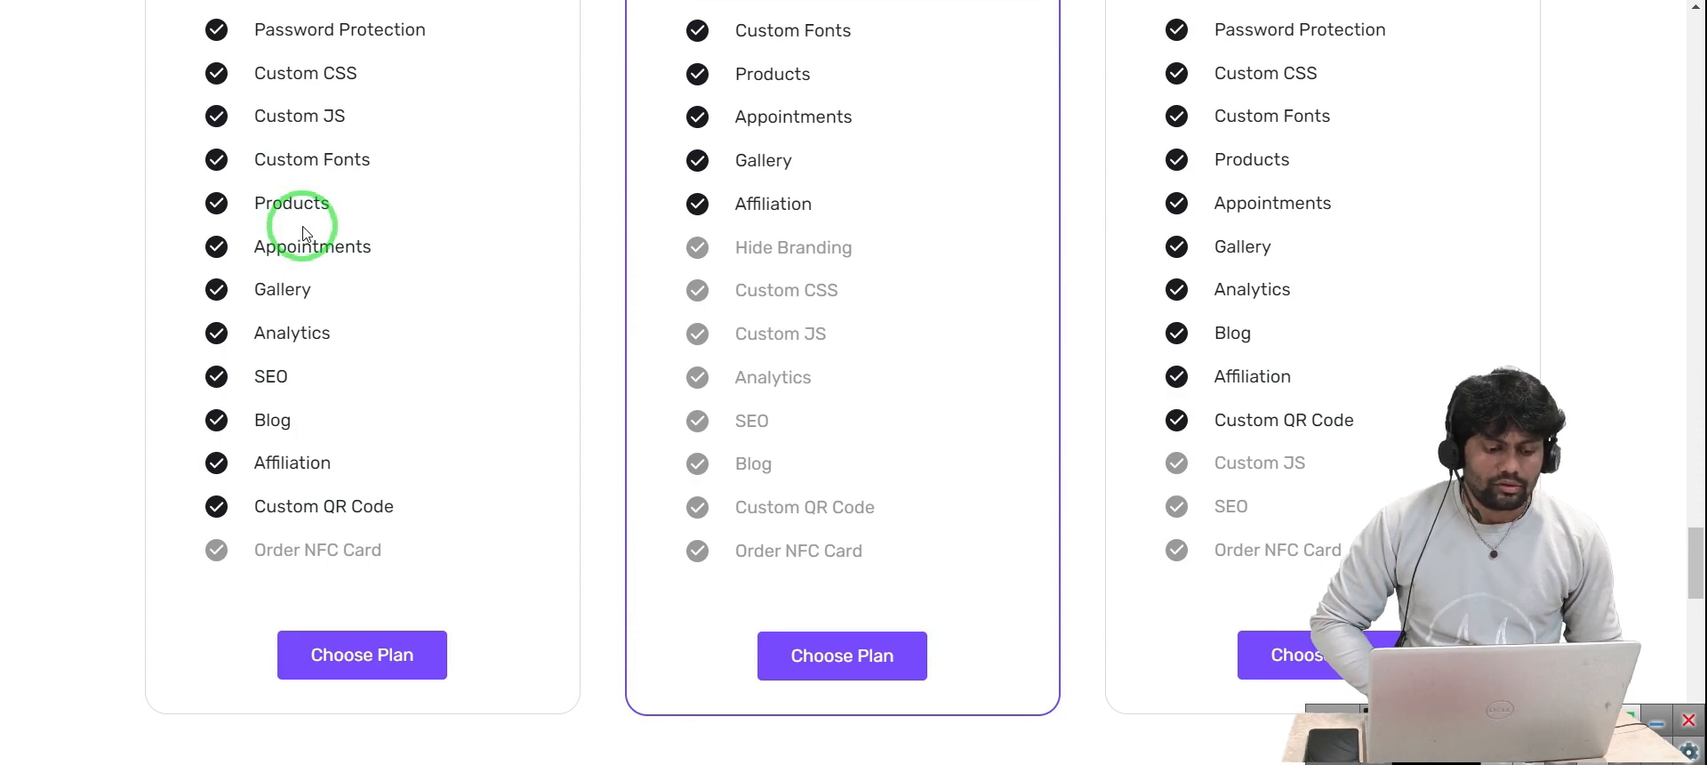
scroll(303, 233, "down", 1)
scroll(302, 233, "down", 1)
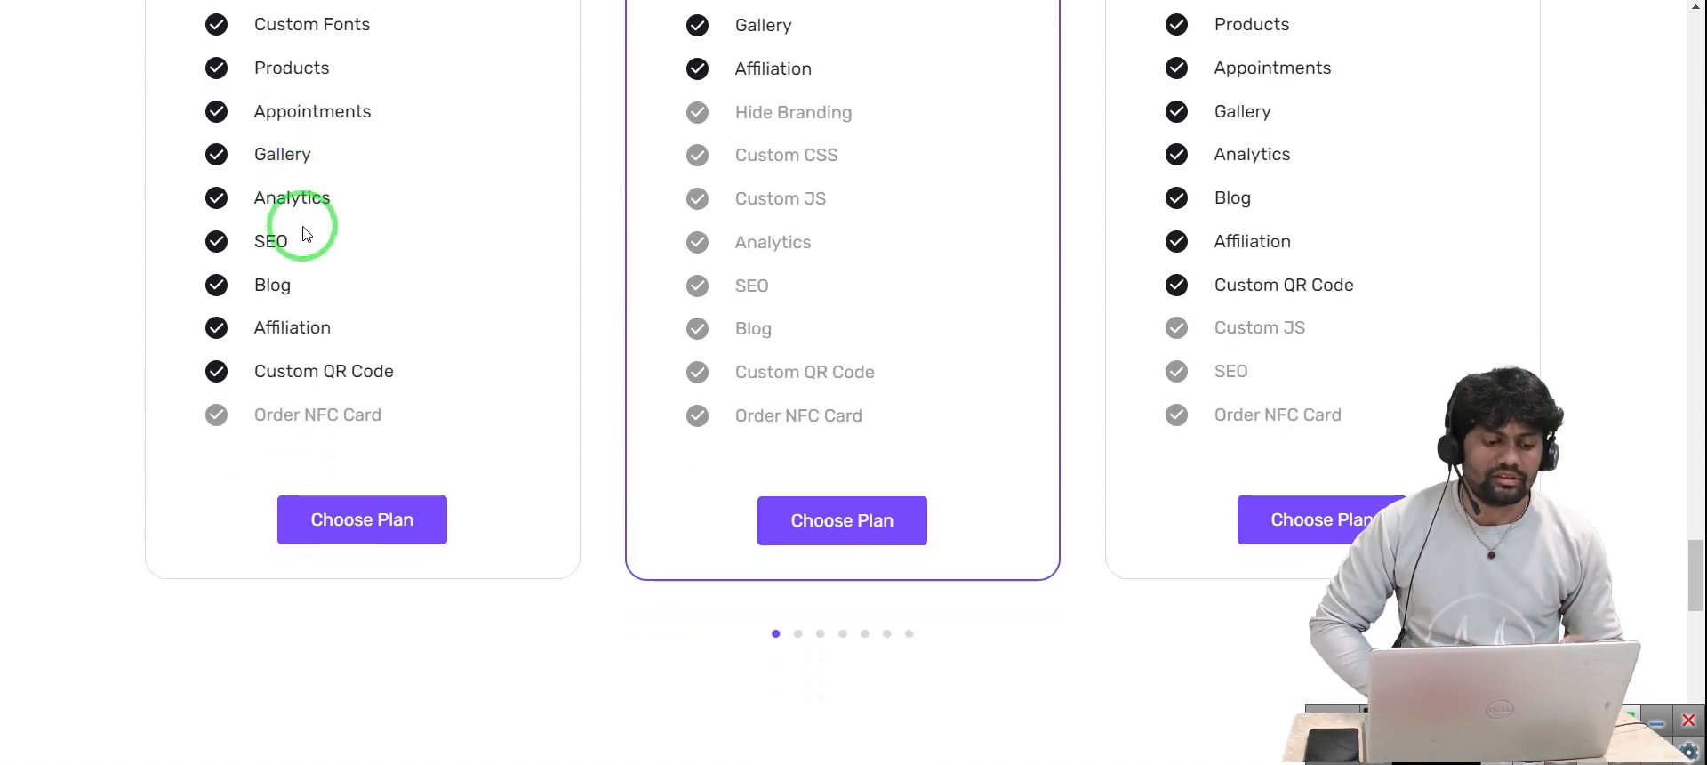
scroll(303, 233, "up", 2)
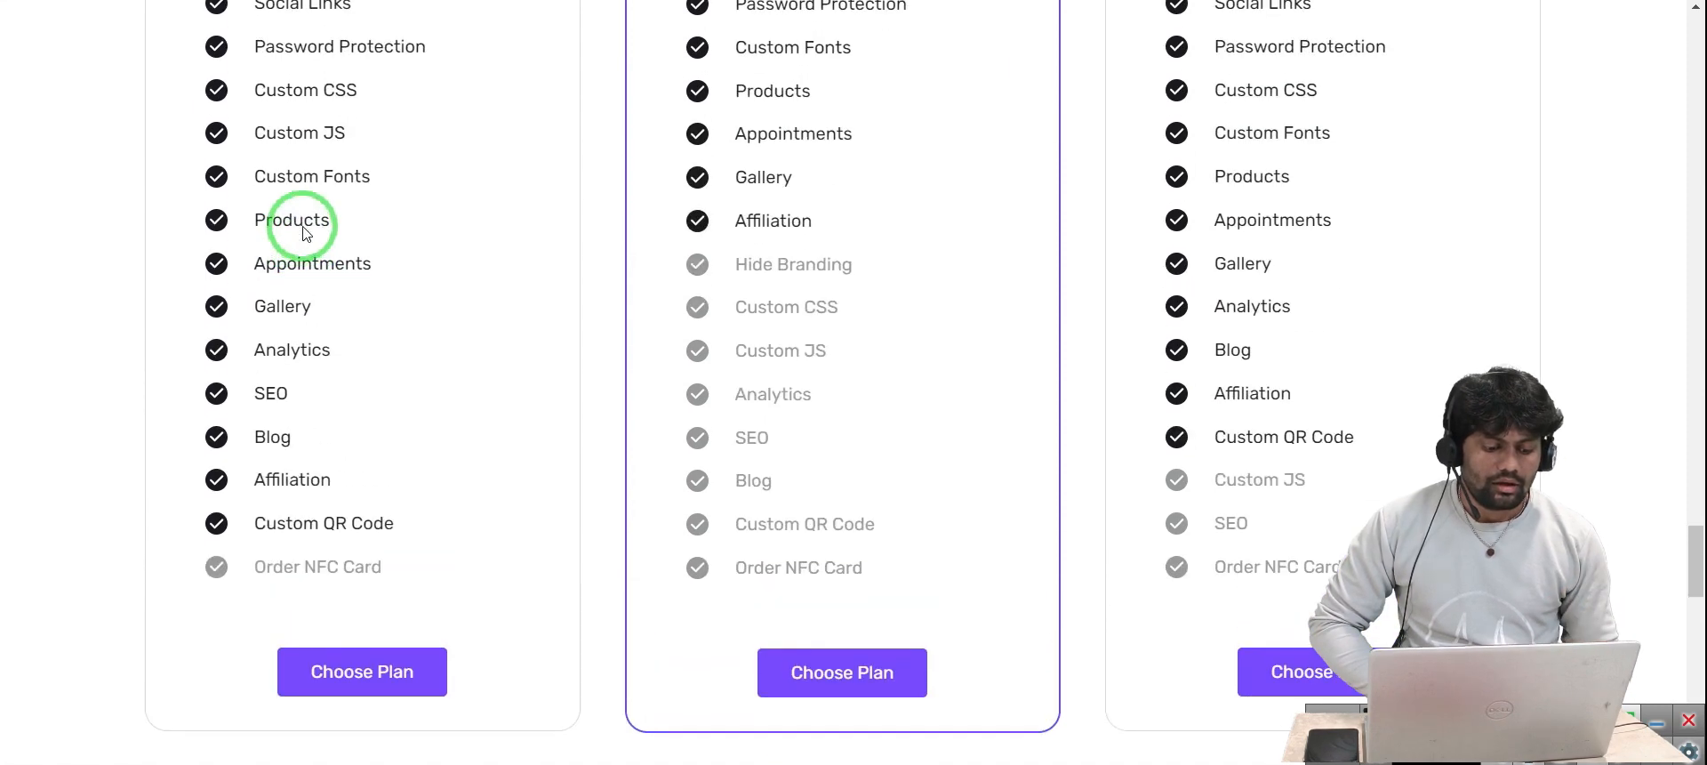
scroll(302, 233, "down", 1)
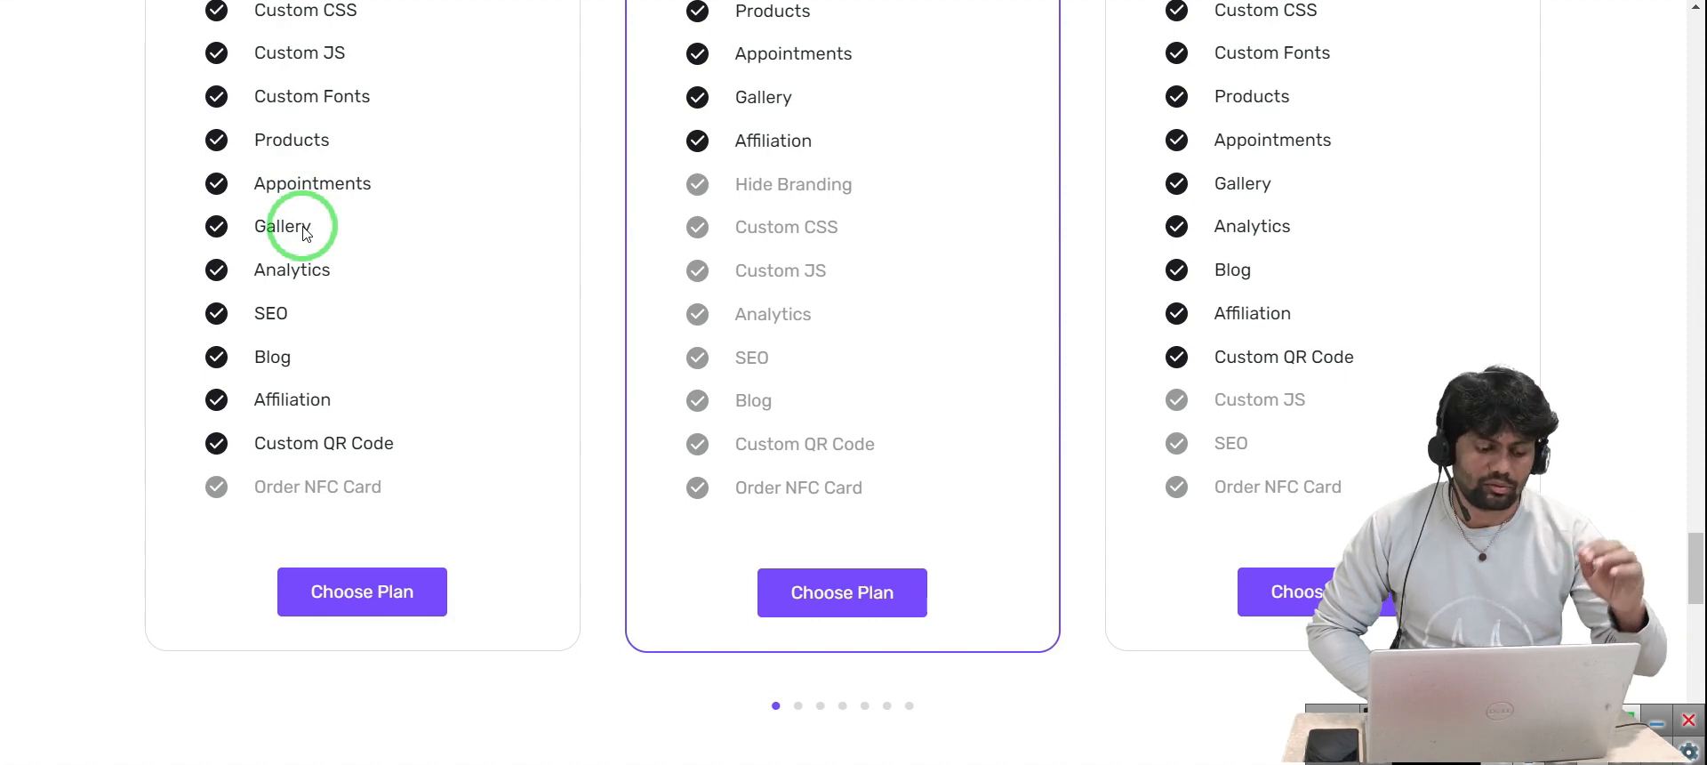
scroll(306, 233, "down", 2)
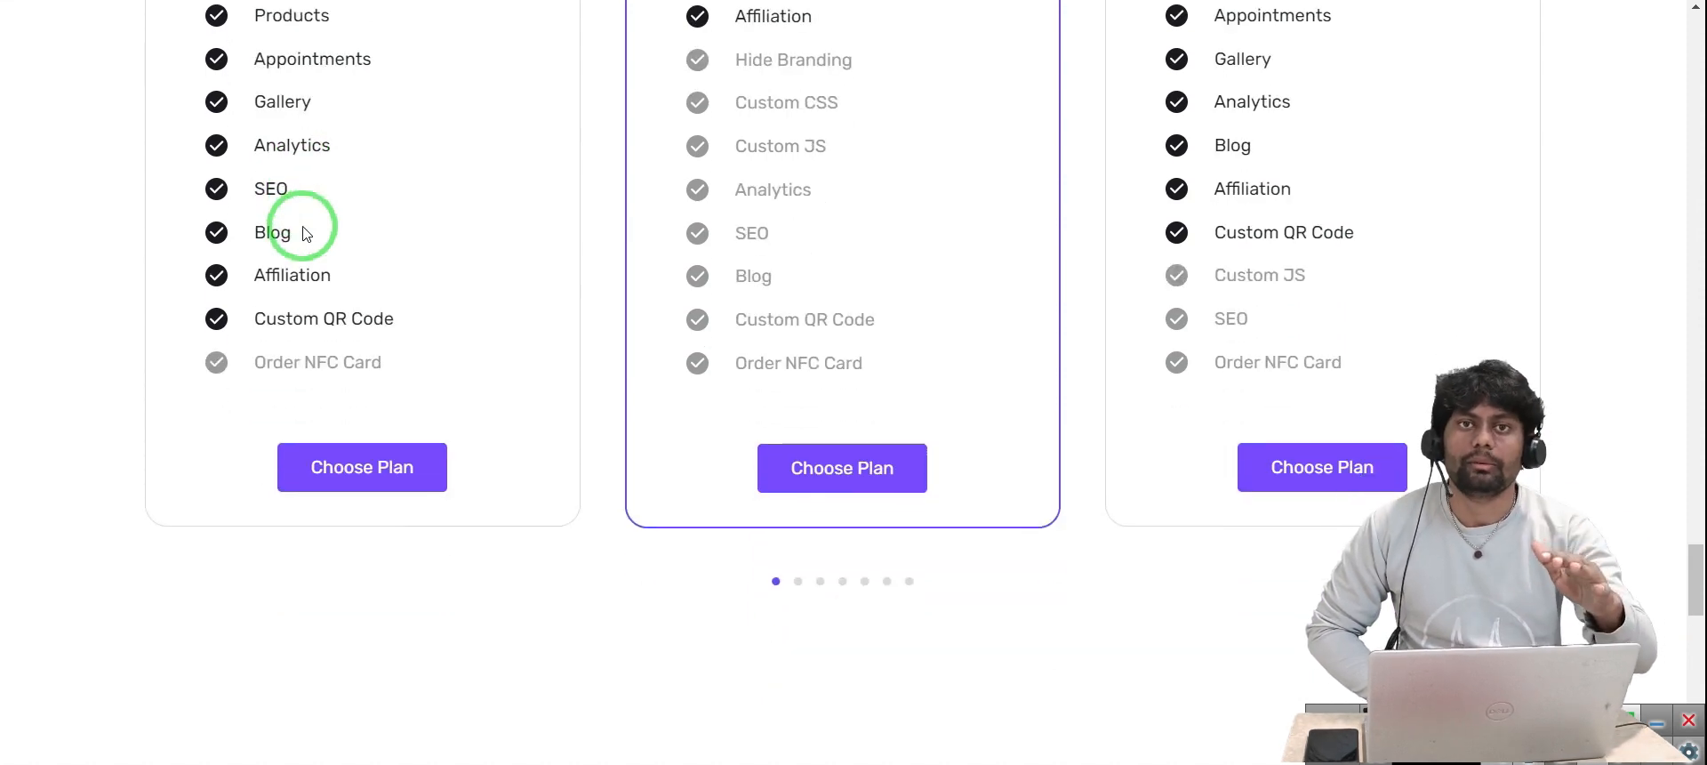
scroll(306, 233, "down", 3)
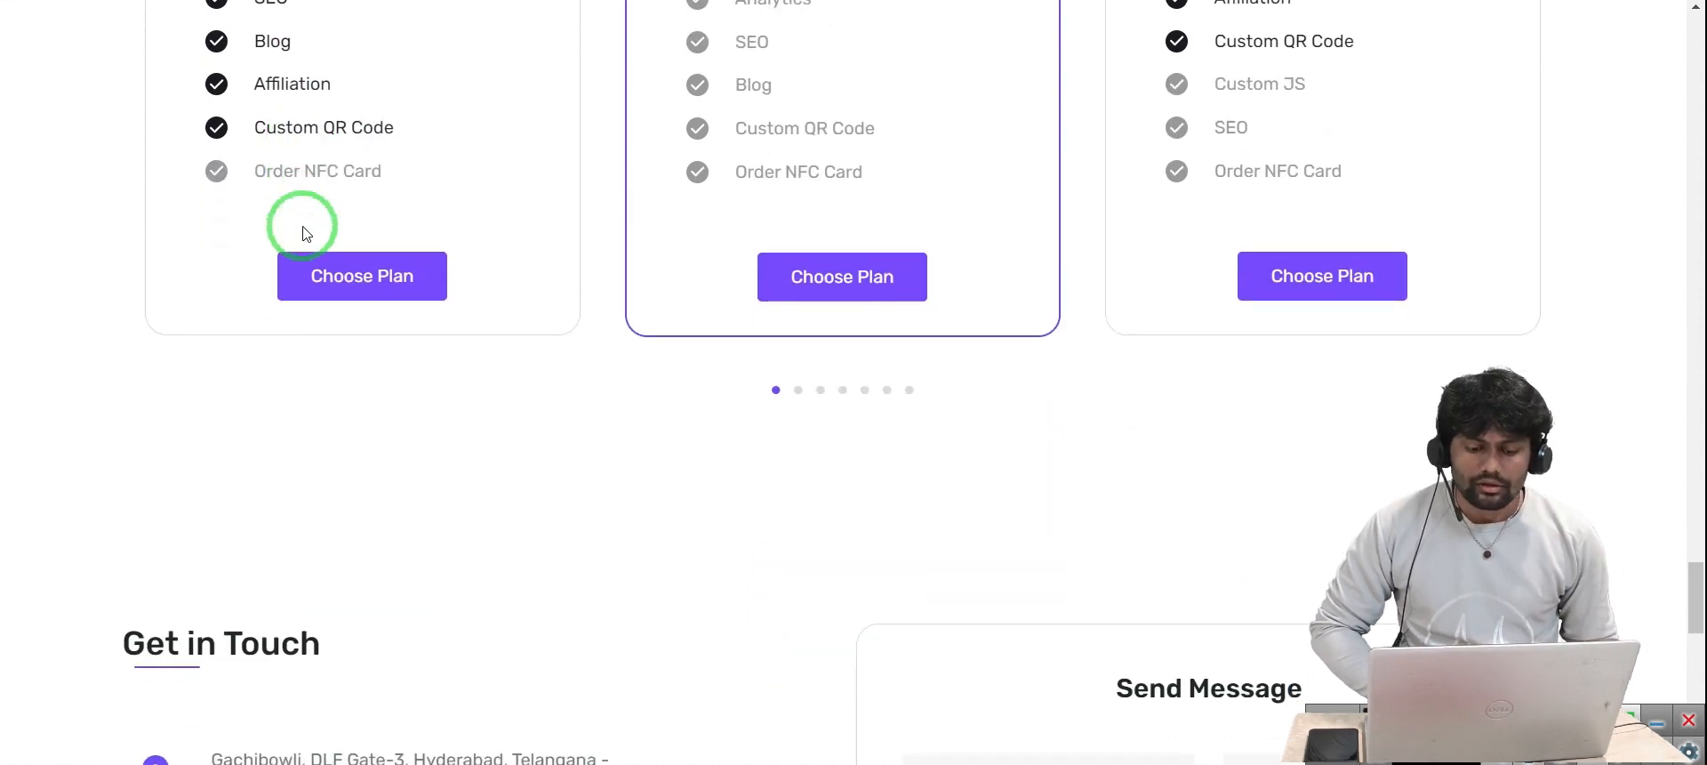
scroll(557, 238, "up", 7)
scroll(553, 235, "up", 6)
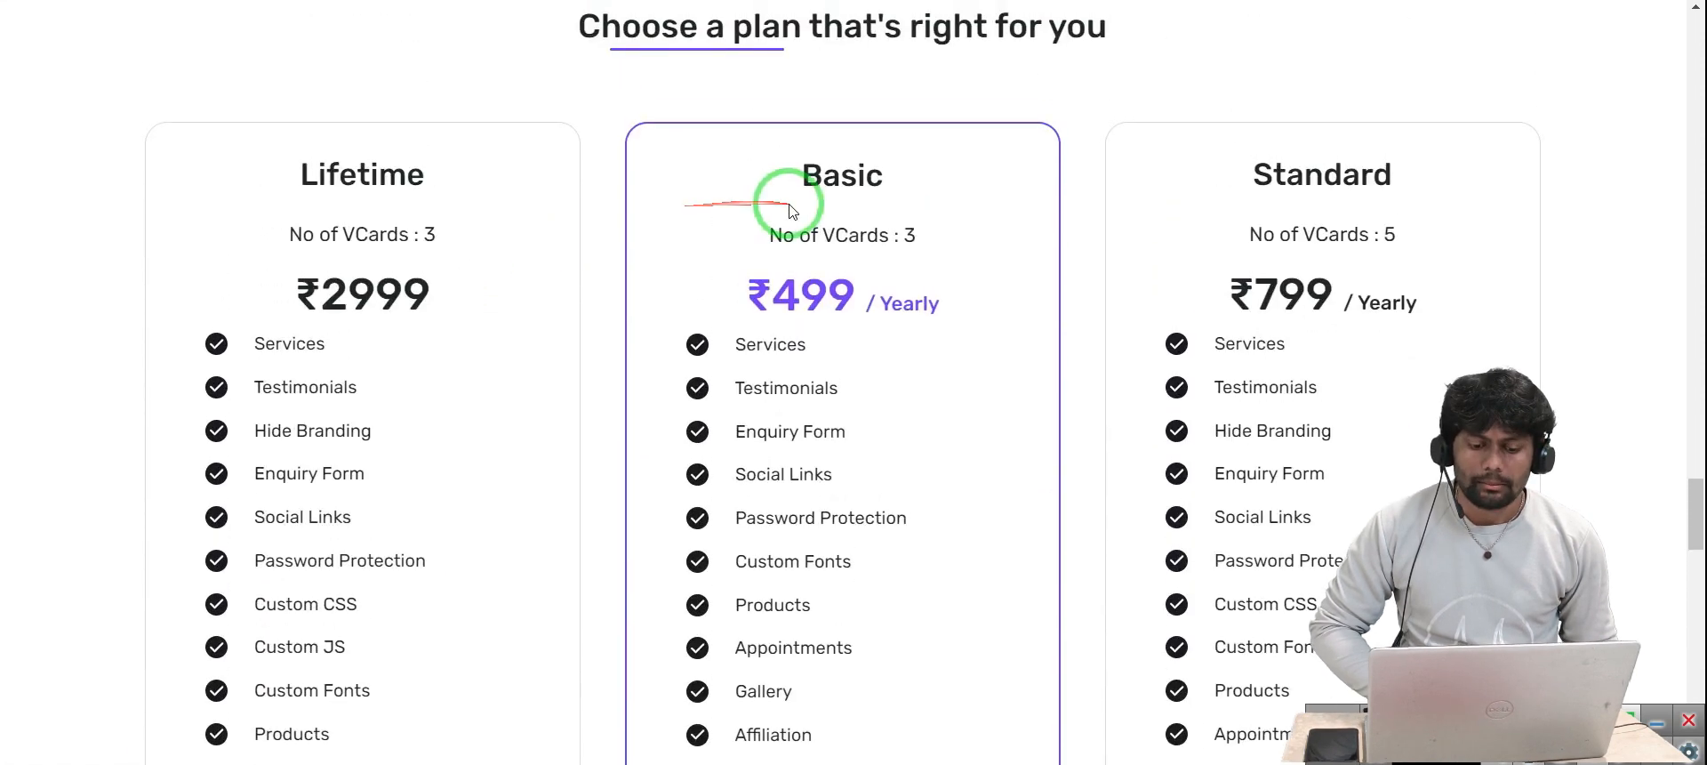
scroll(800, 218, "down", 1)
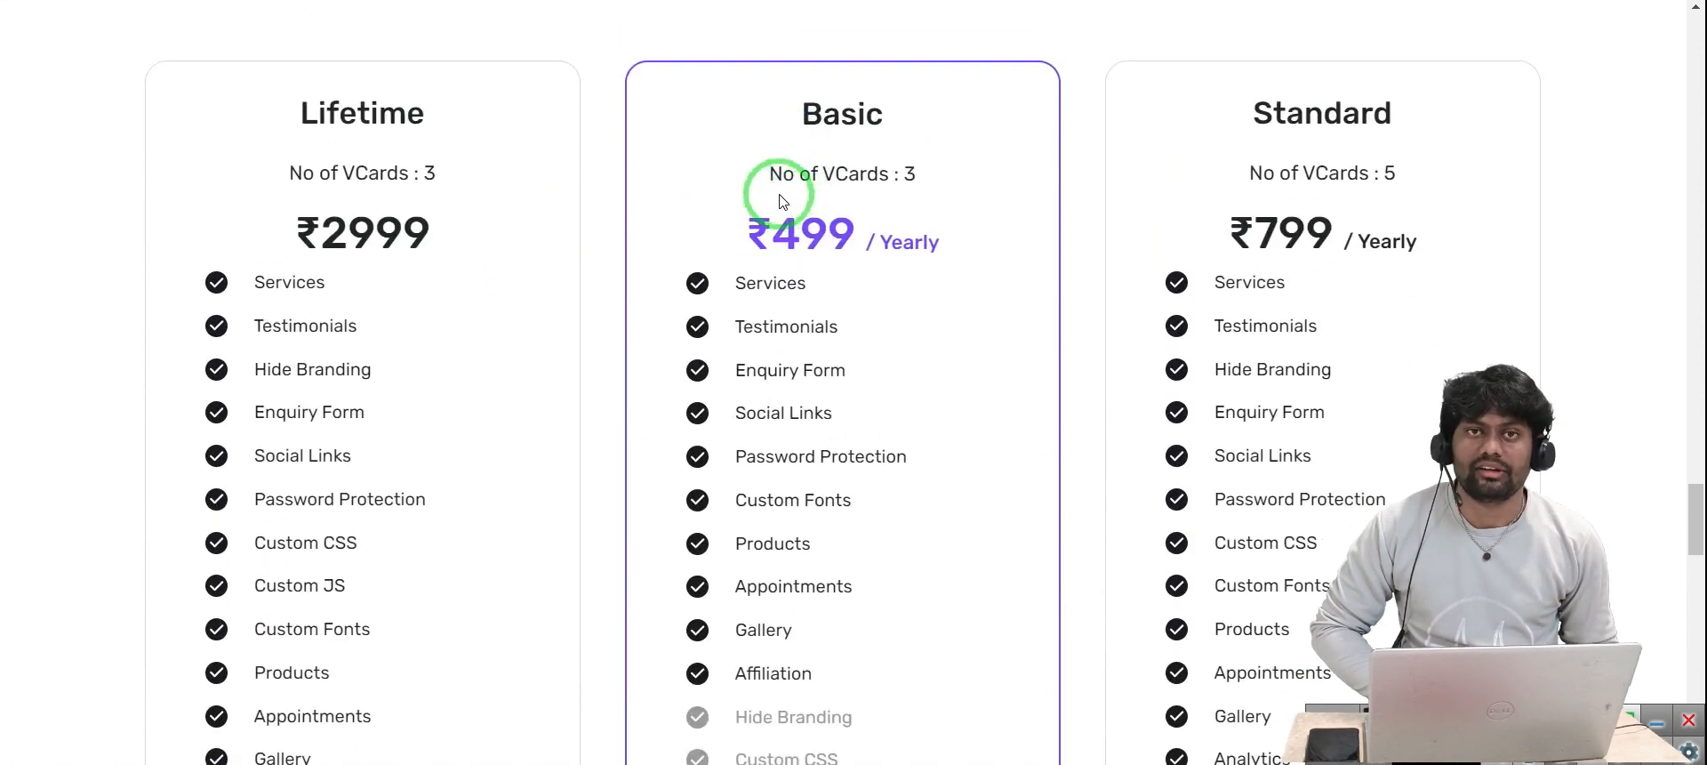
scroll(883, 198, "down", 1)
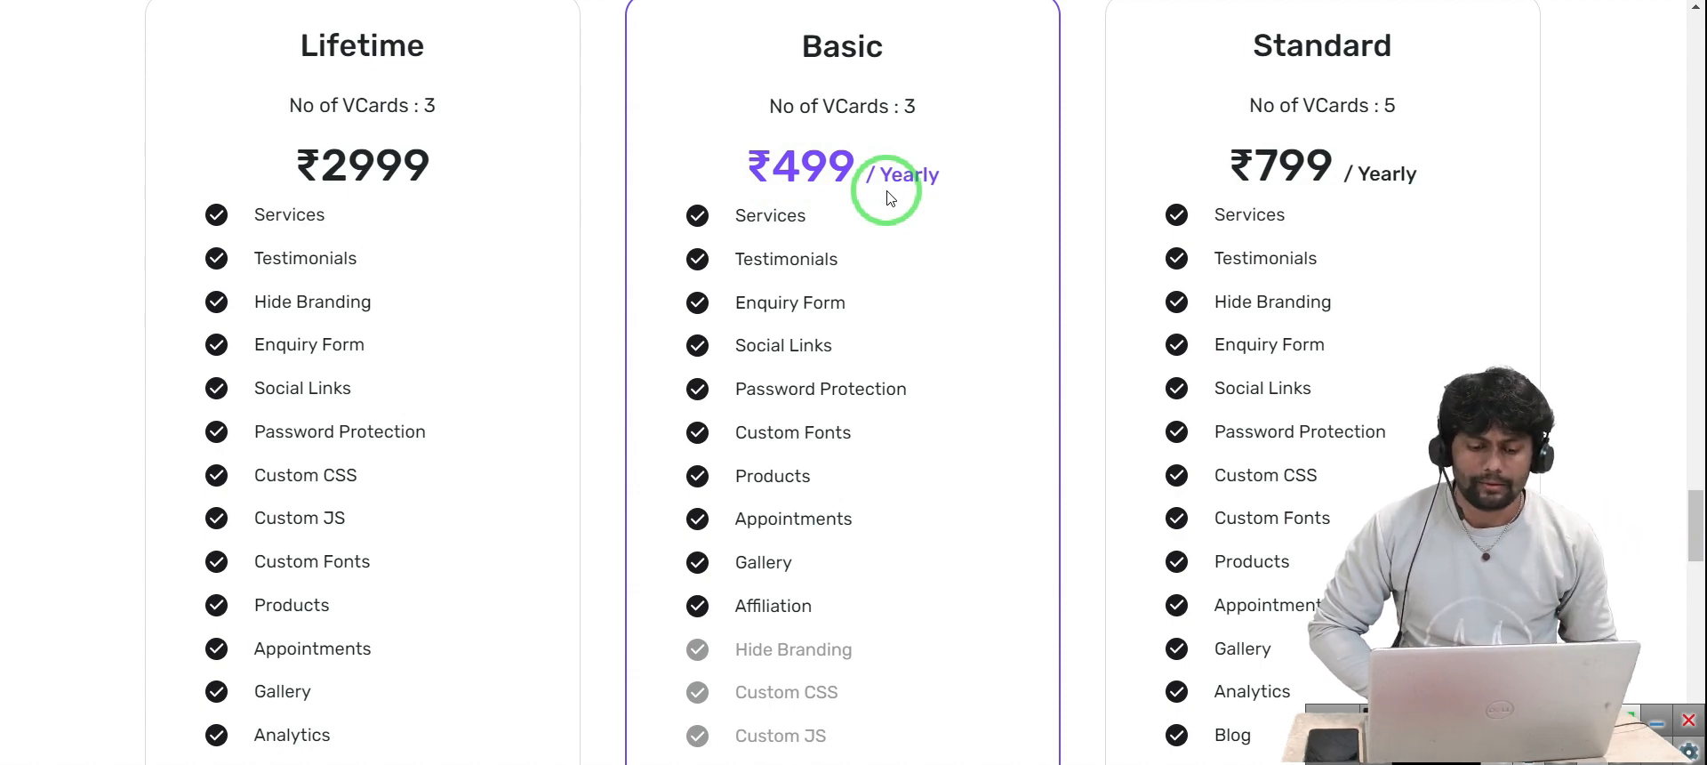
scroll(1322, 449, "down", 10)
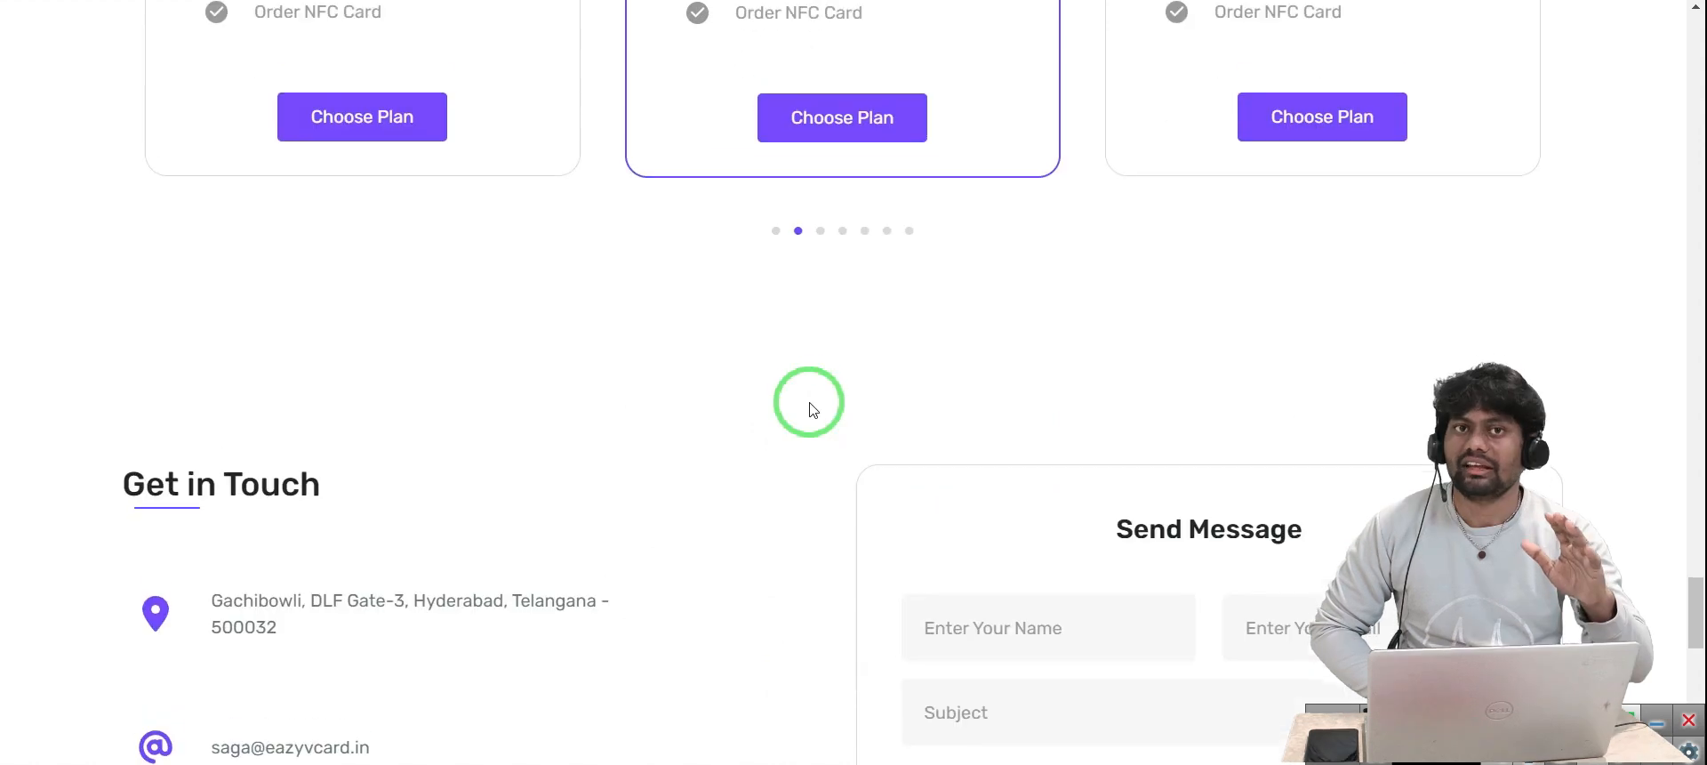
scroll(811, 410, "up", 1)
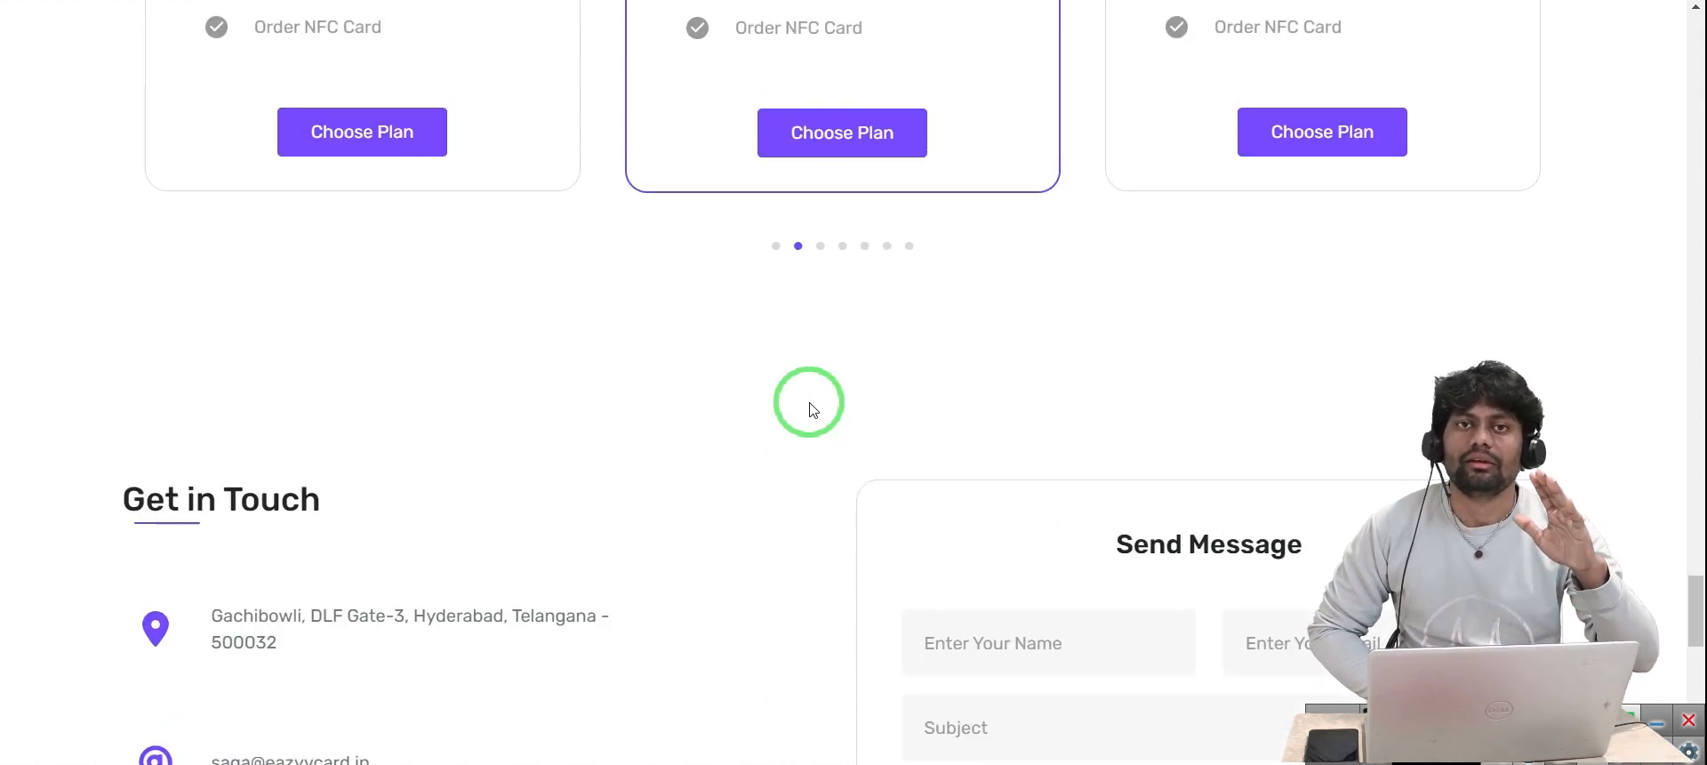
scroll(811, 410, "down", 12)
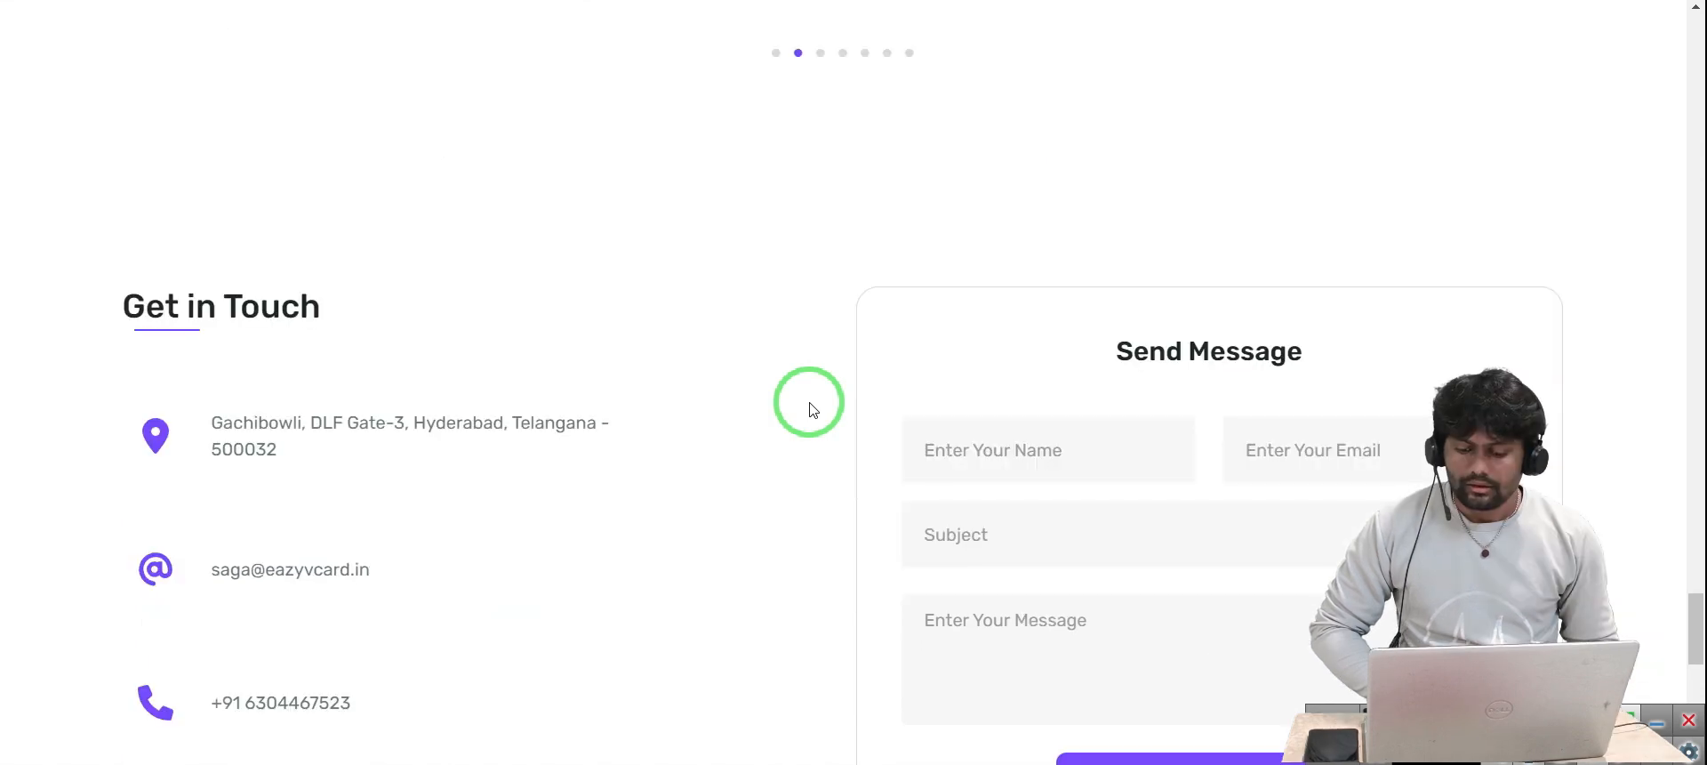
scroll(812, 409, "up", 15)
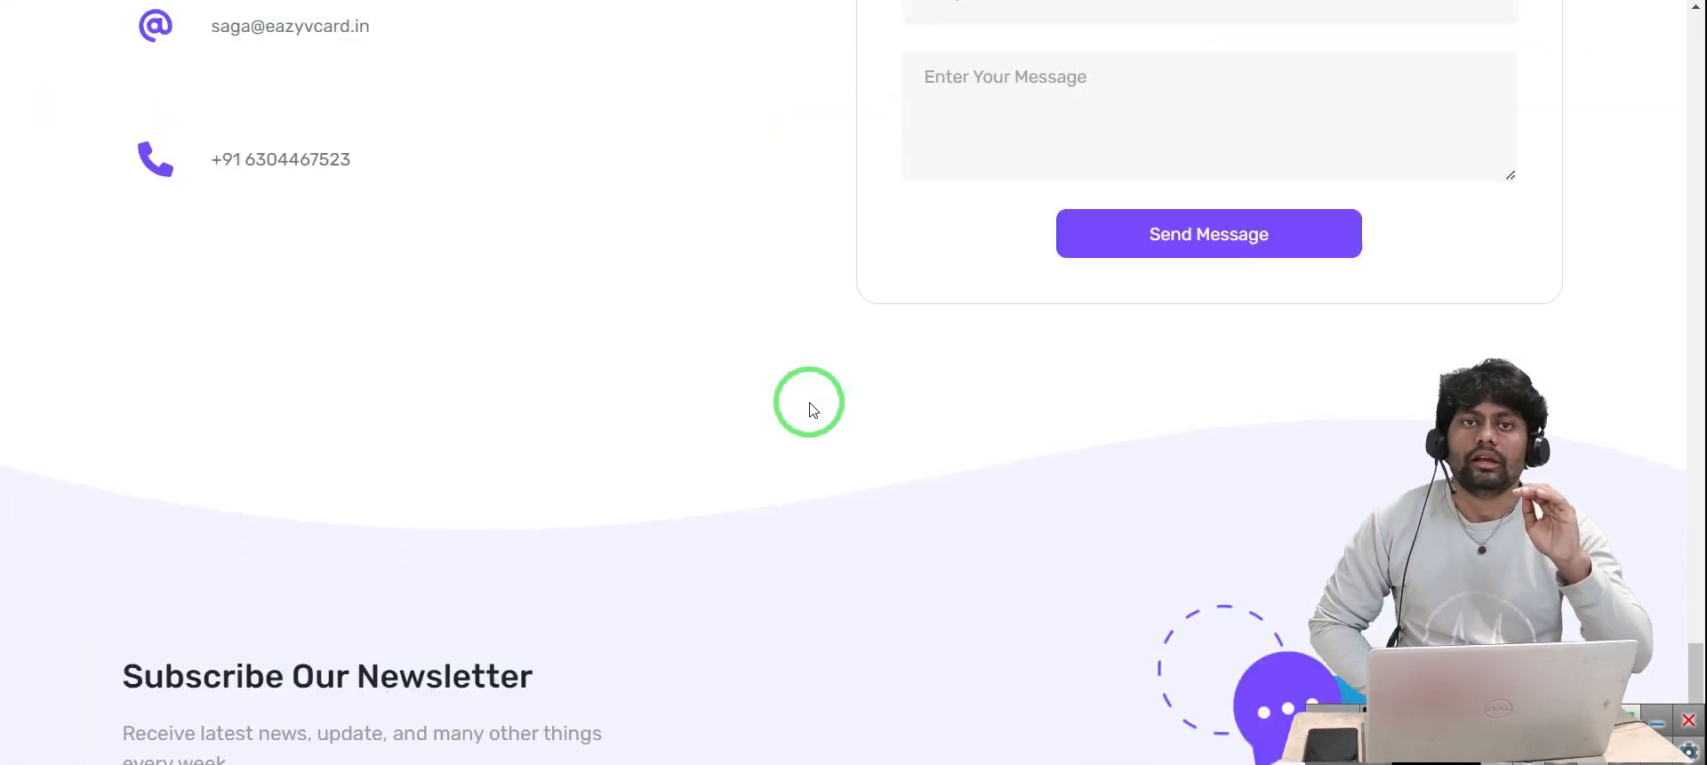
scroll(811, 410, "up", 1)
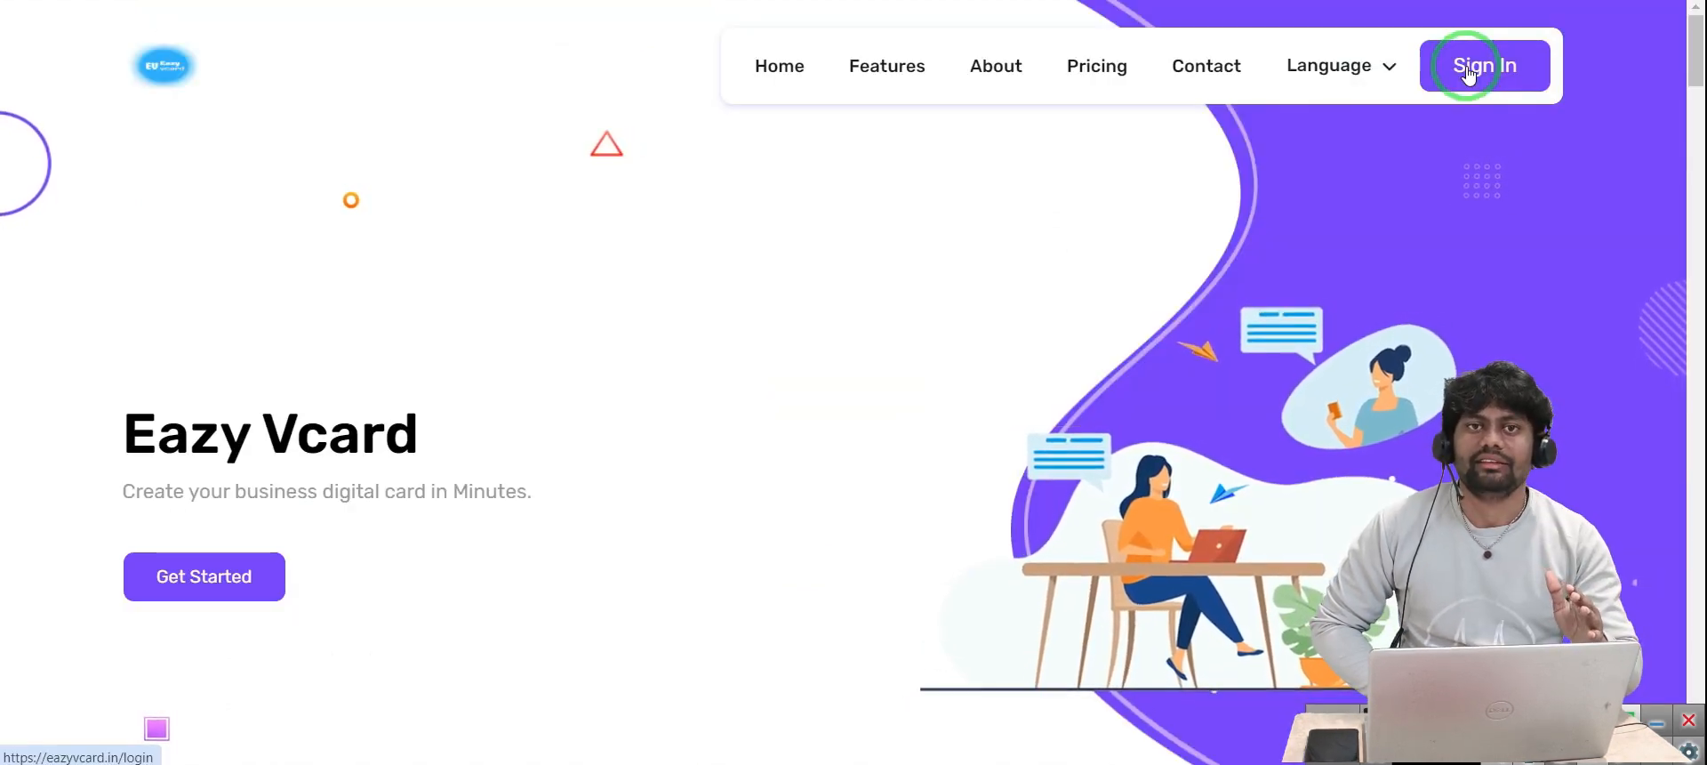
Open the Create an Account form and enter the first name
left_click(1469, 72)
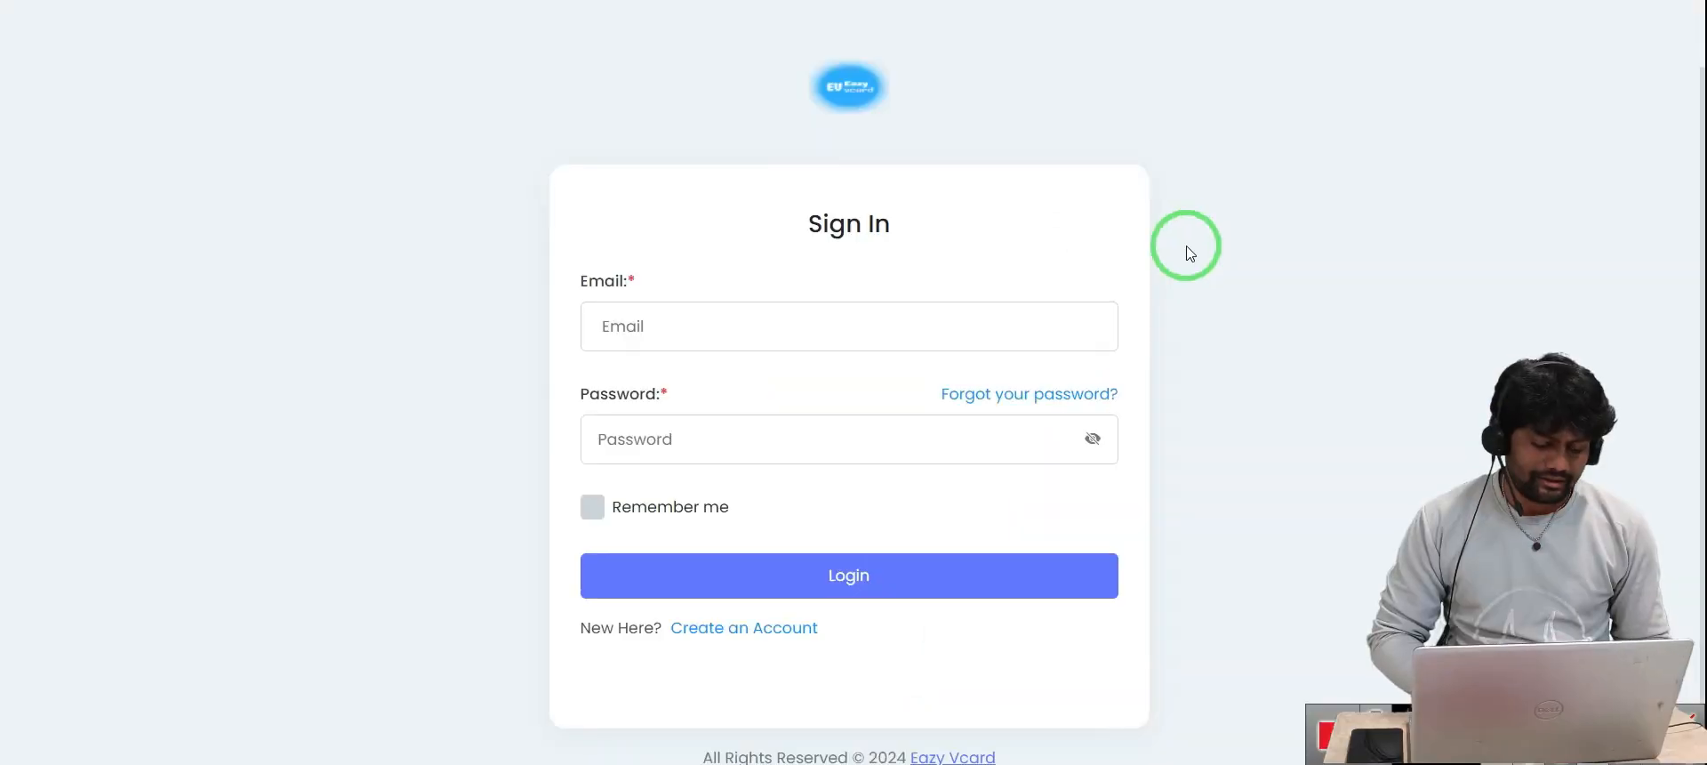
left_click(756, 627)
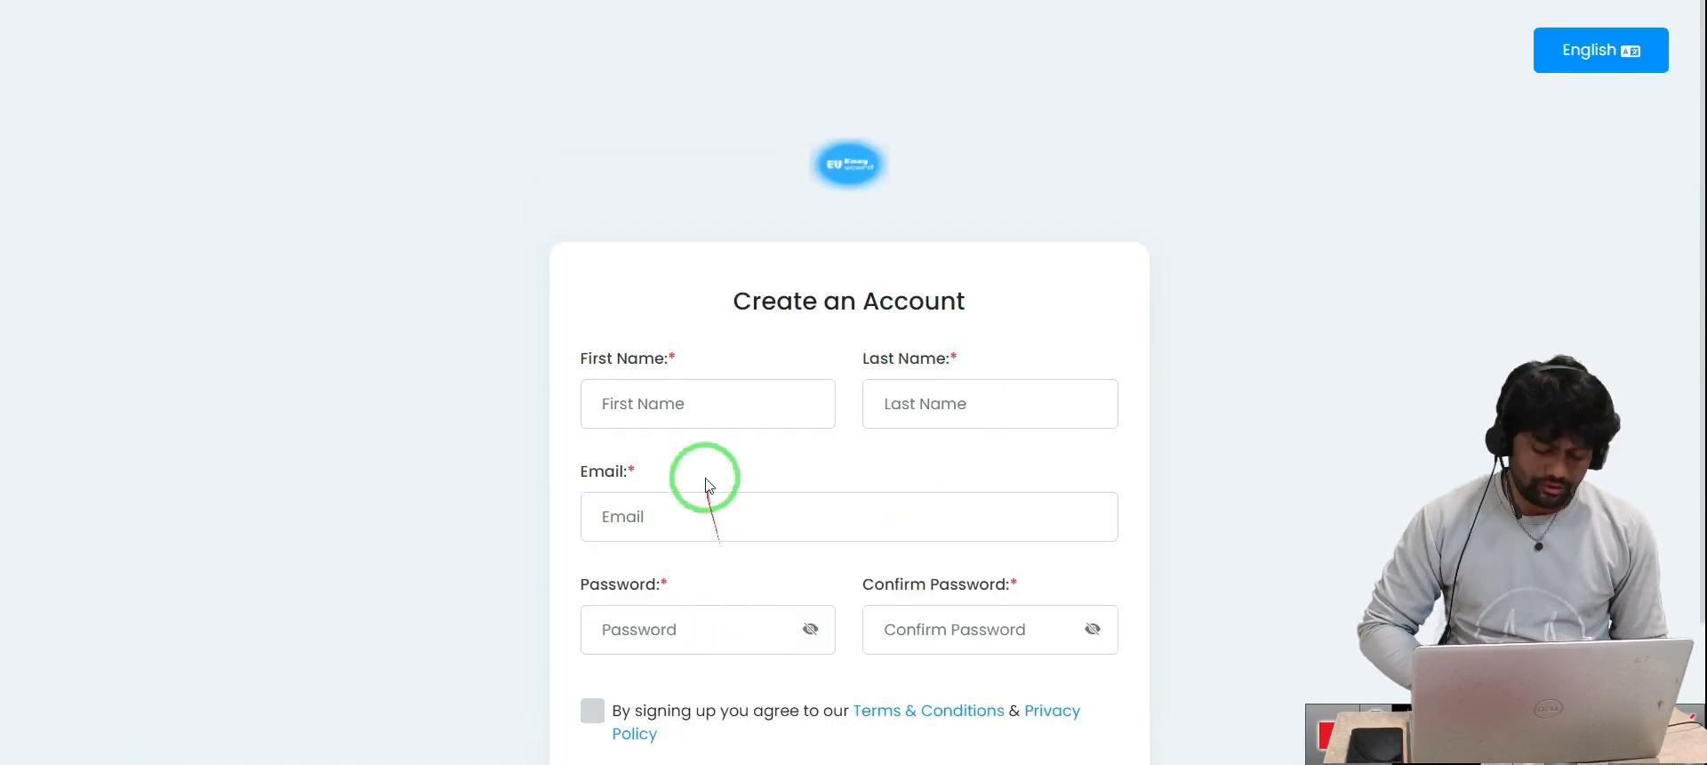
scroll(707, 477, "down", 2)
left_click(639, 261)
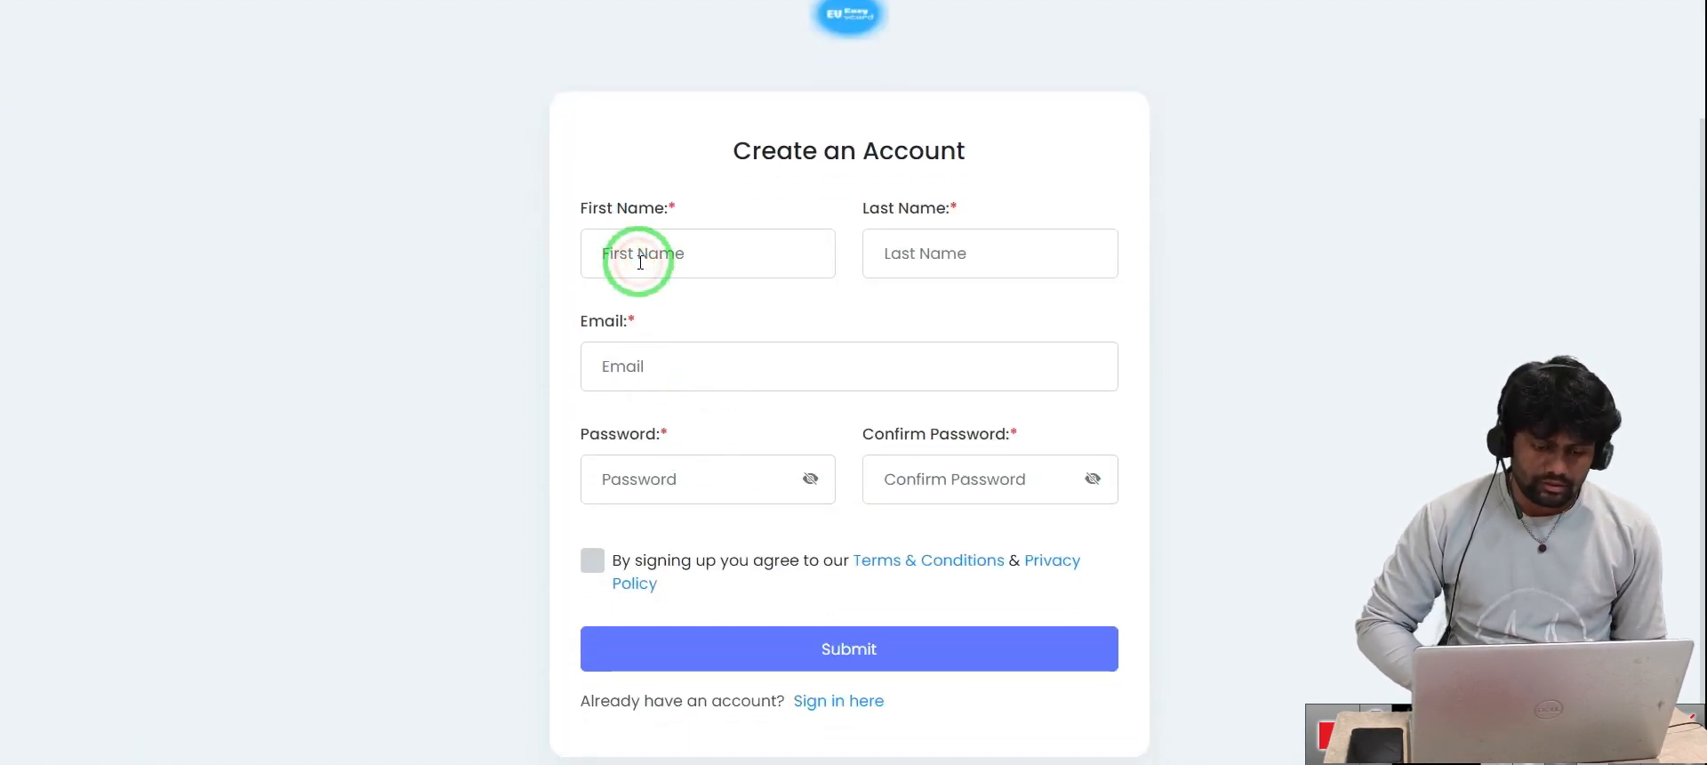
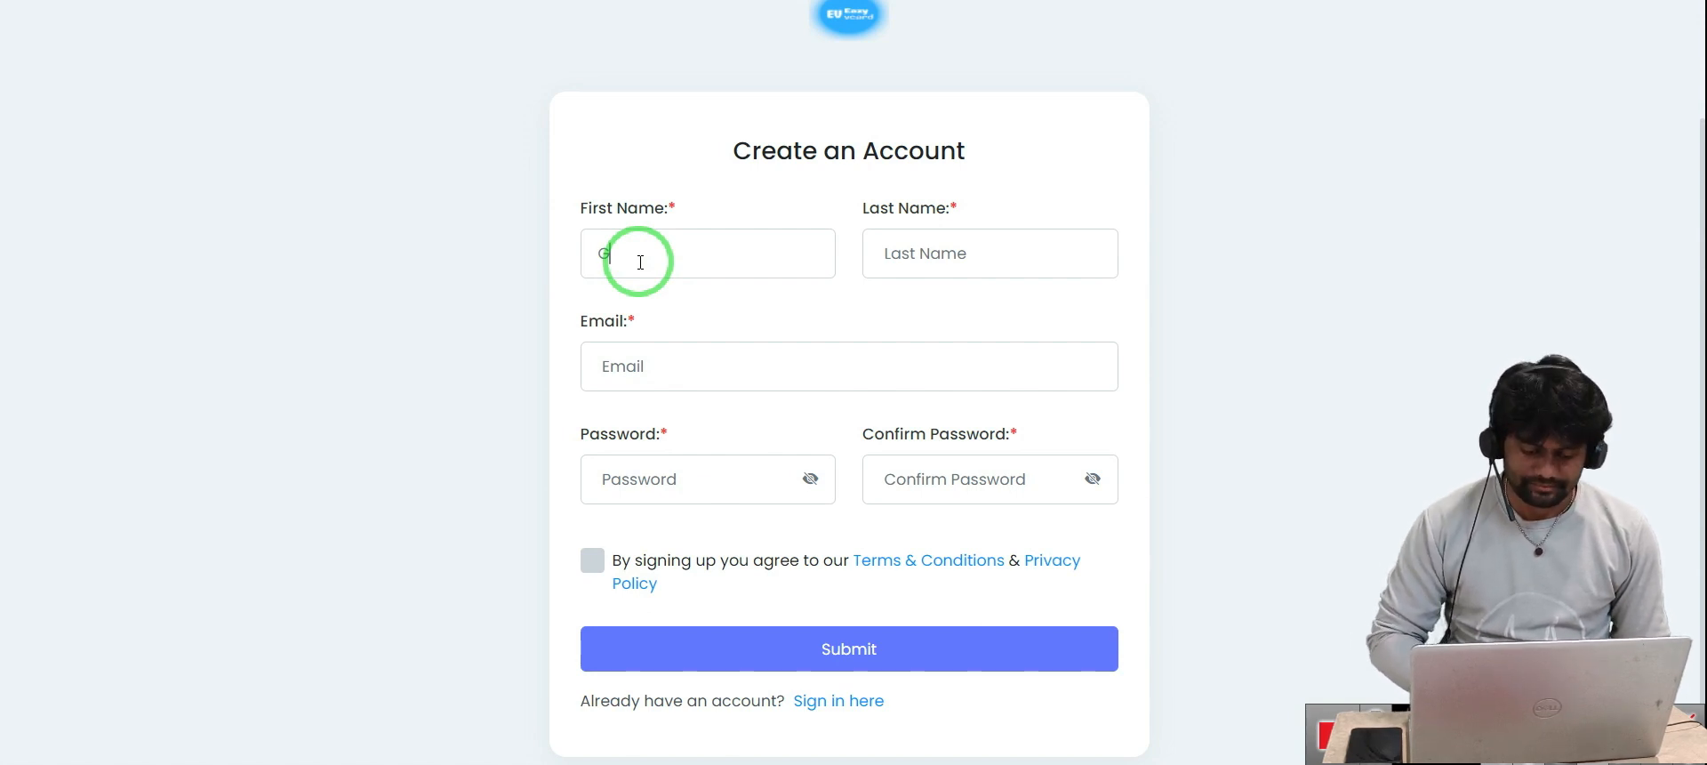
Fill in the last name and outlook.com e-mail, accept the terms, and submit the registration
left_click(945, 238)
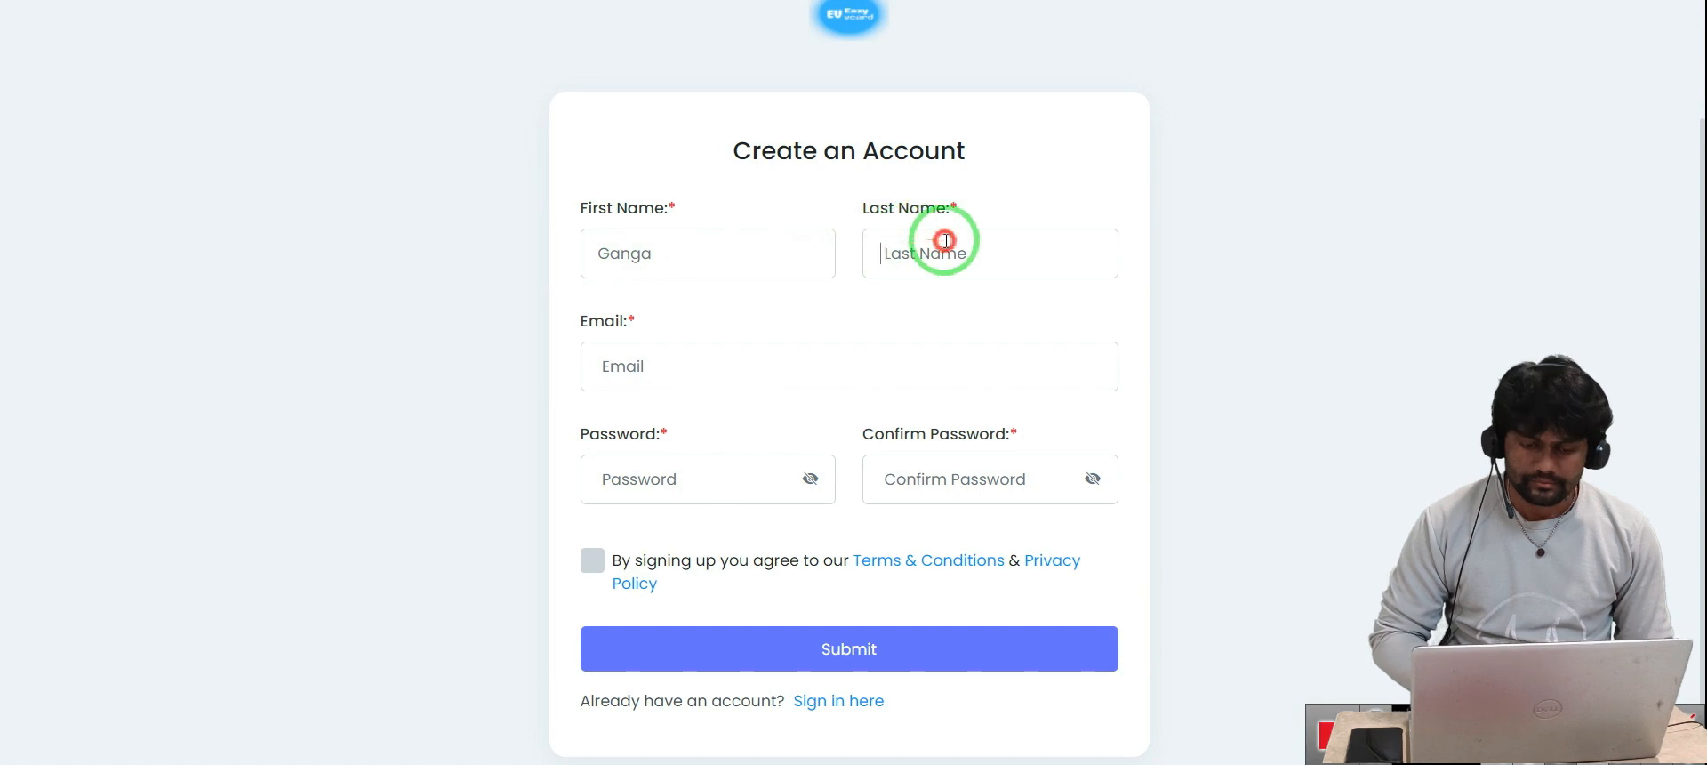
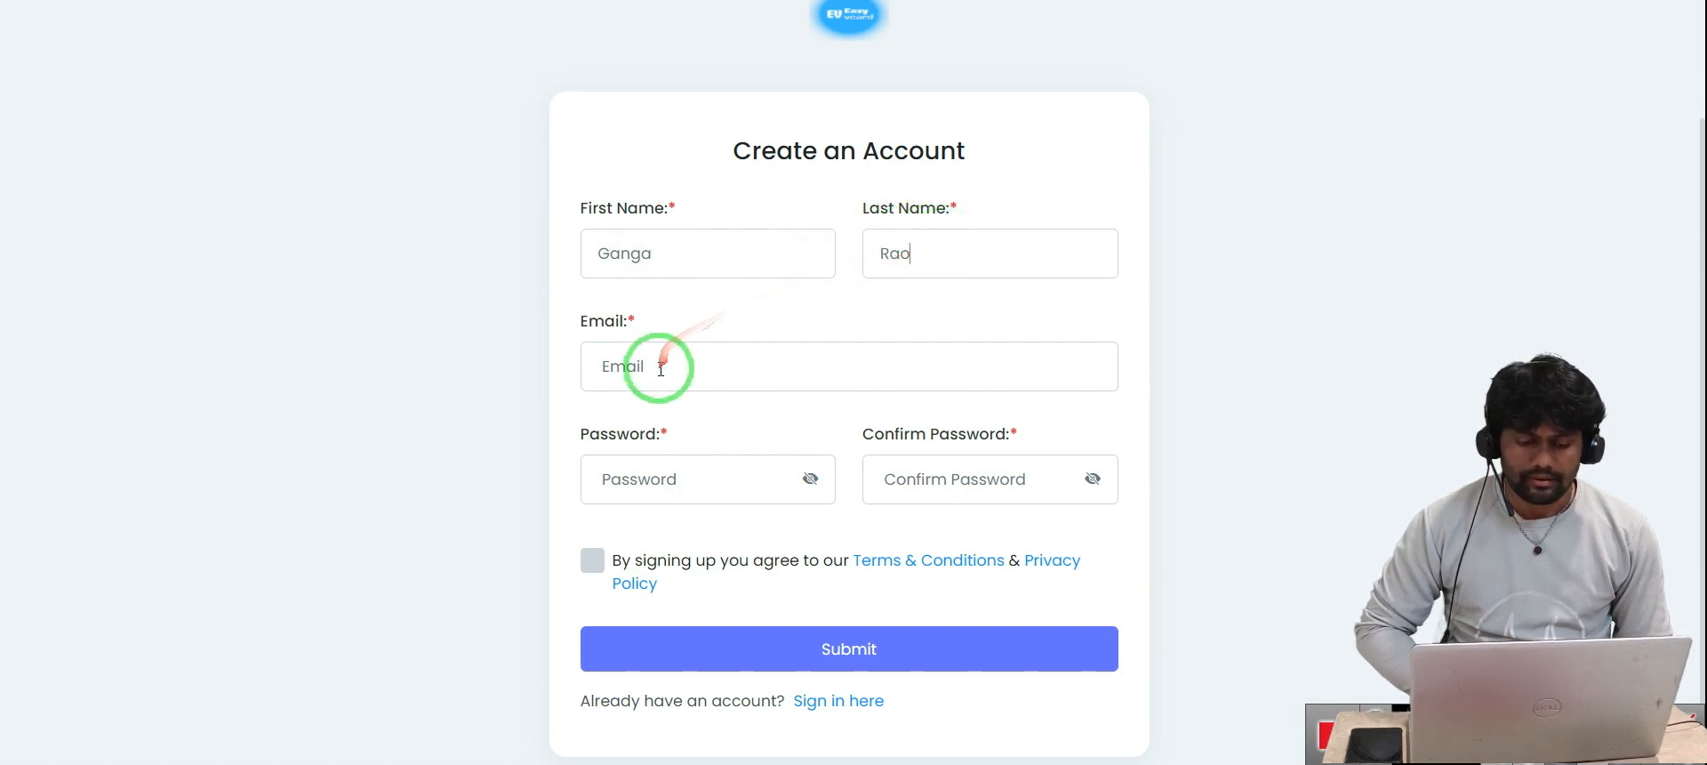
left_click(658, 366)
left_click(737, 426)
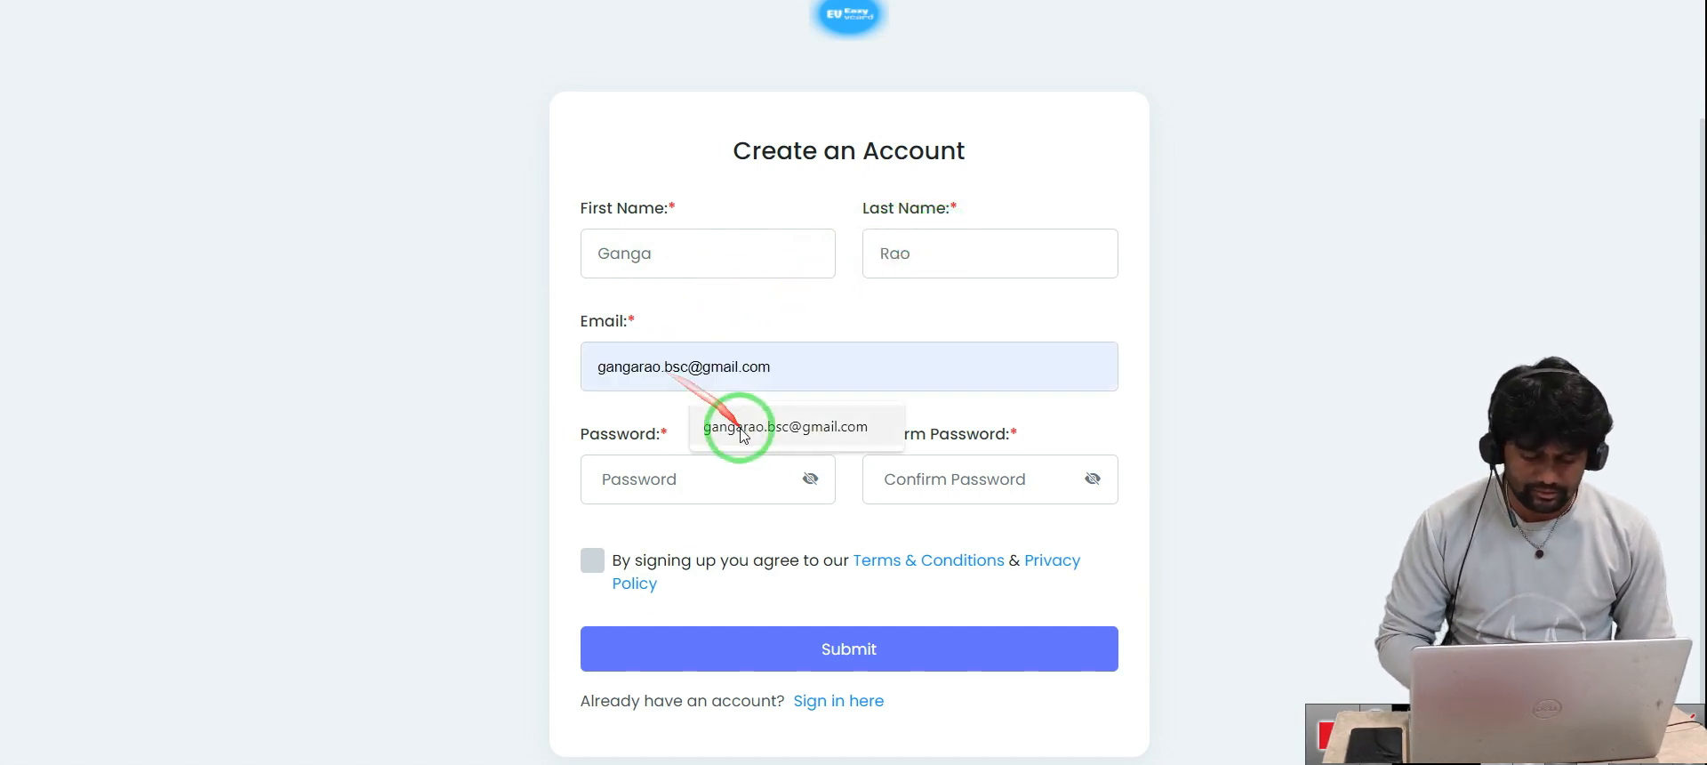
double_click(747, 365)
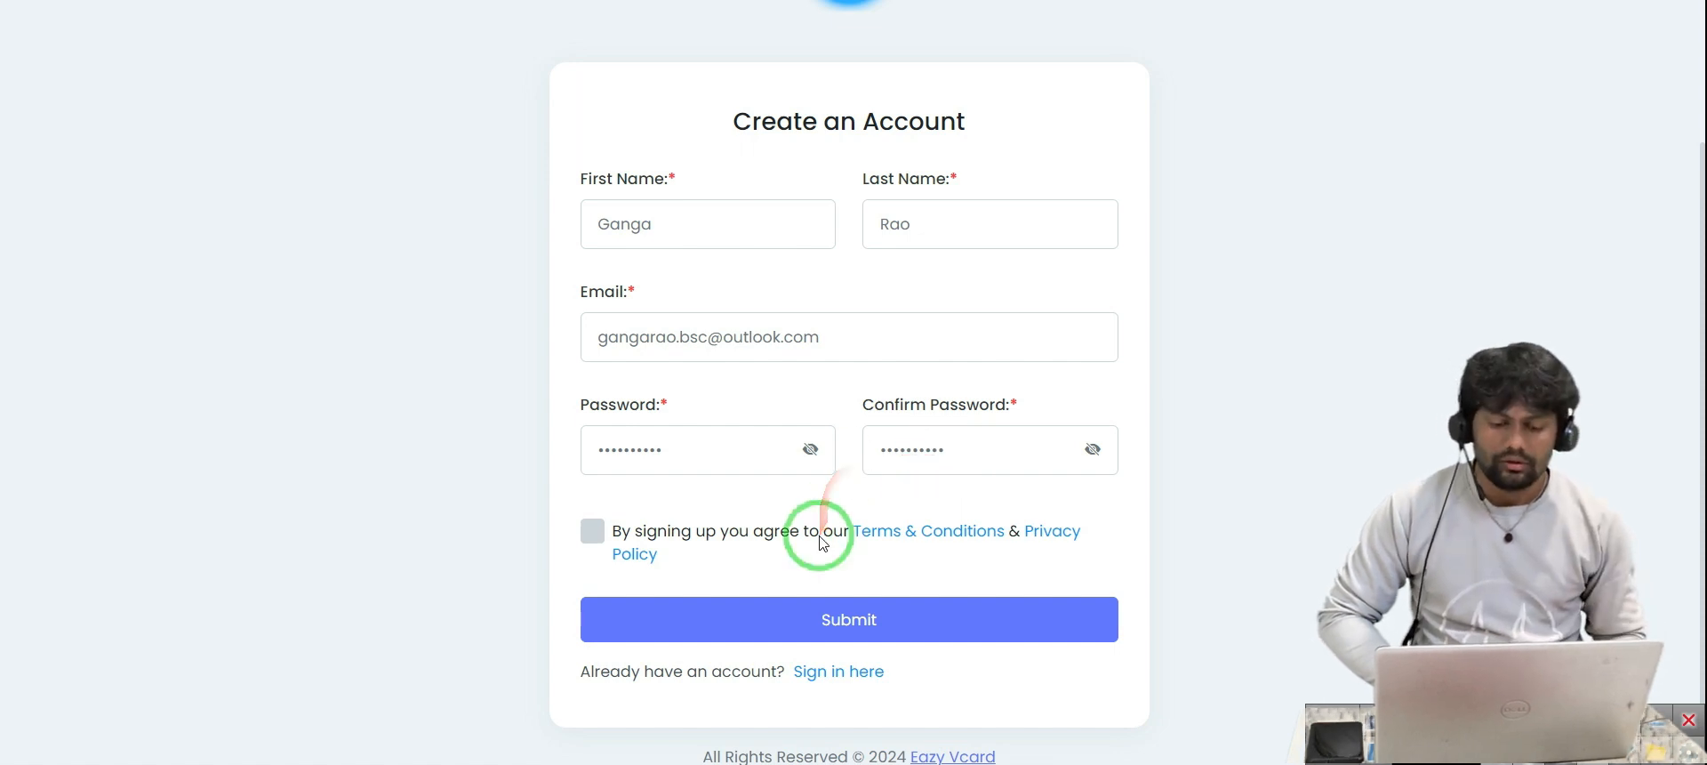
left_click(592, 531)
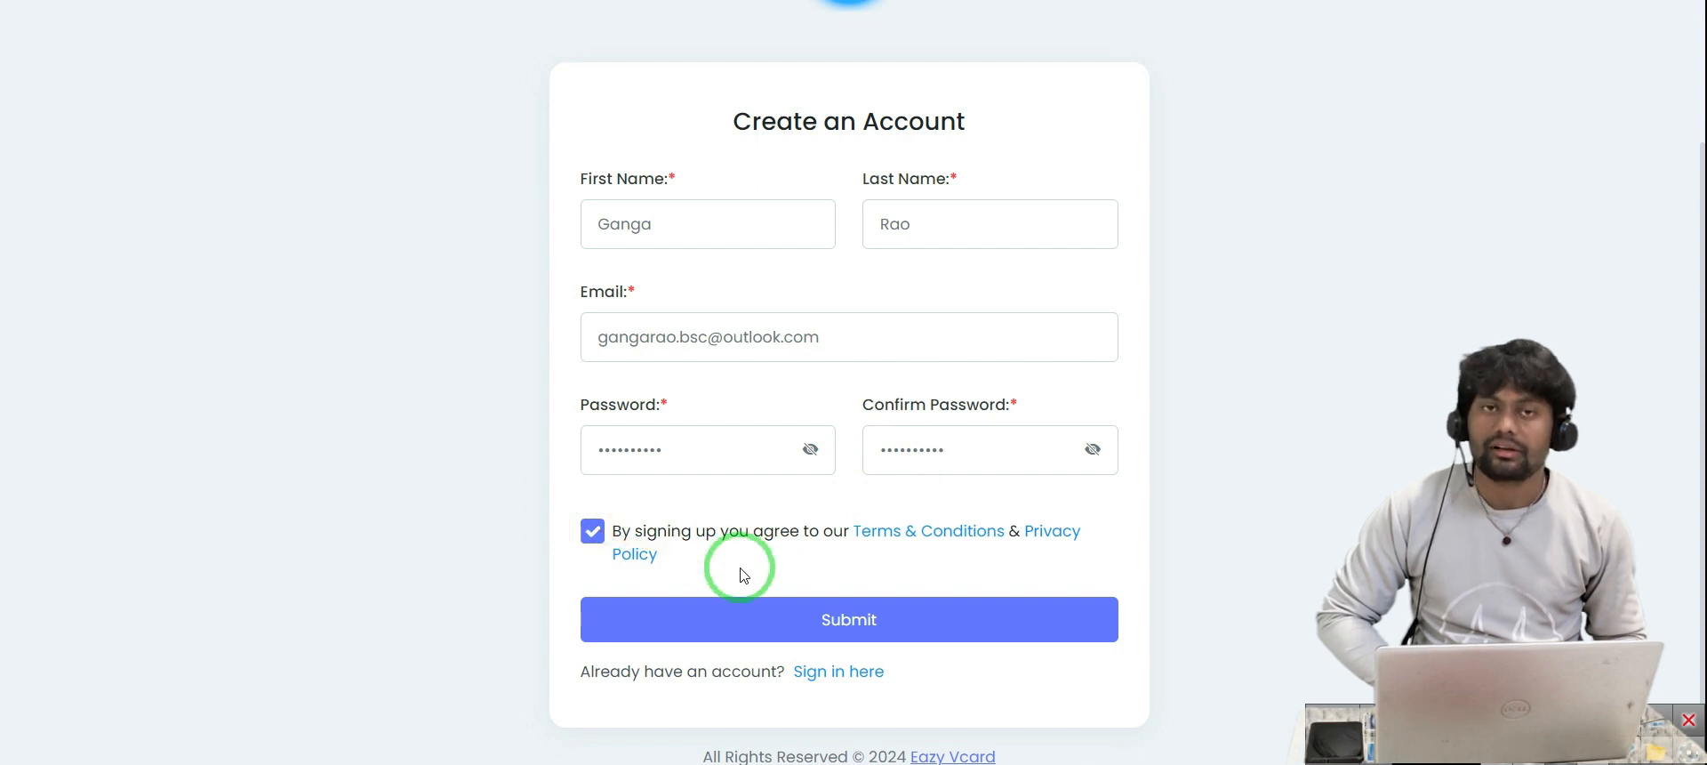
left_click(830, 630)
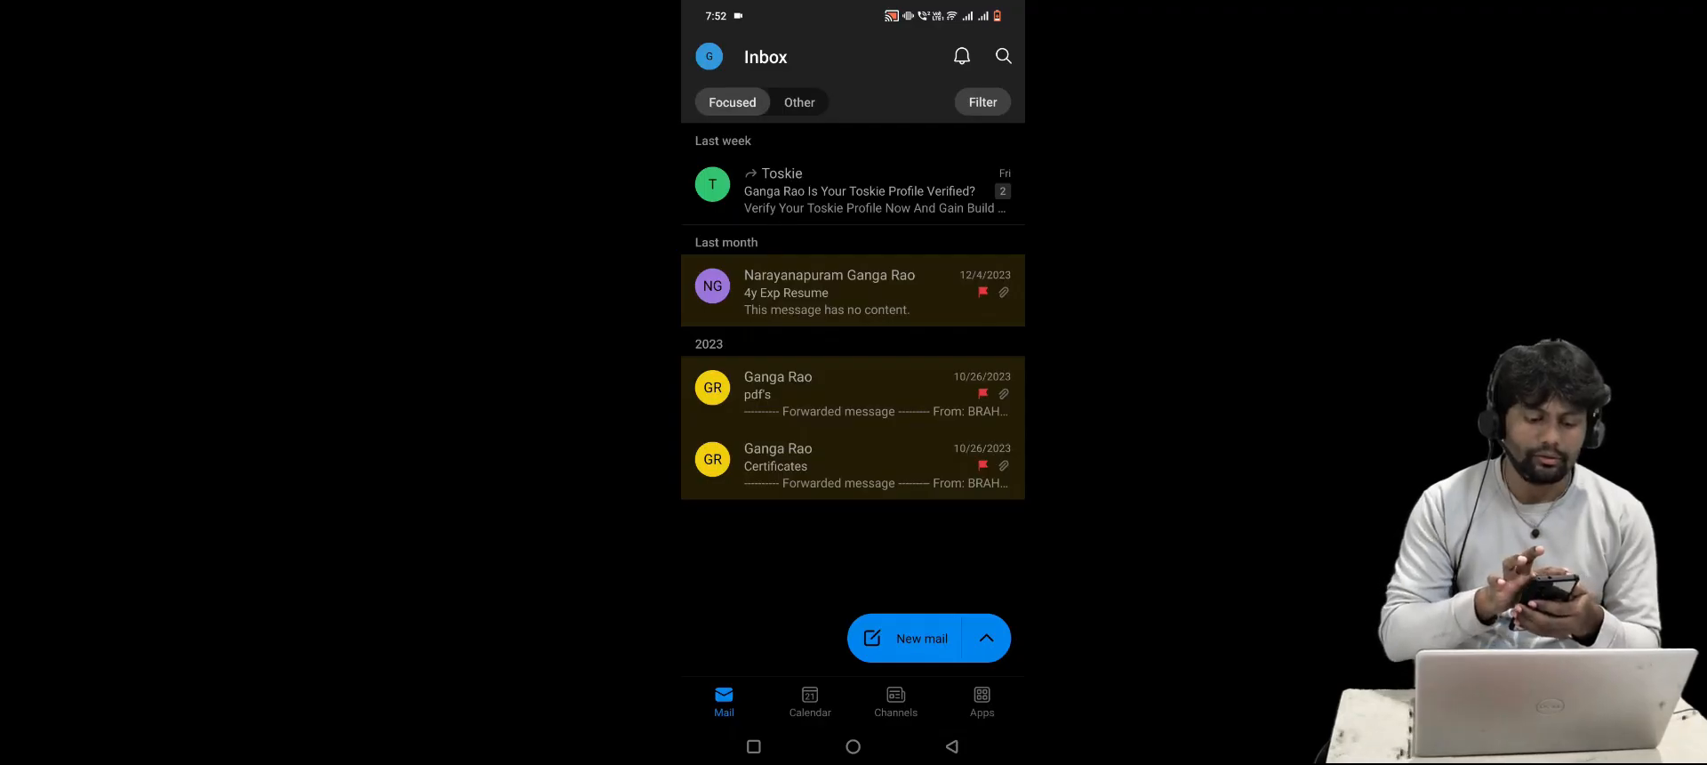
Open the Eazy Vcard verification mail in the Junk folder and dismiss the Spam Risk warning
left_click(709, 56)
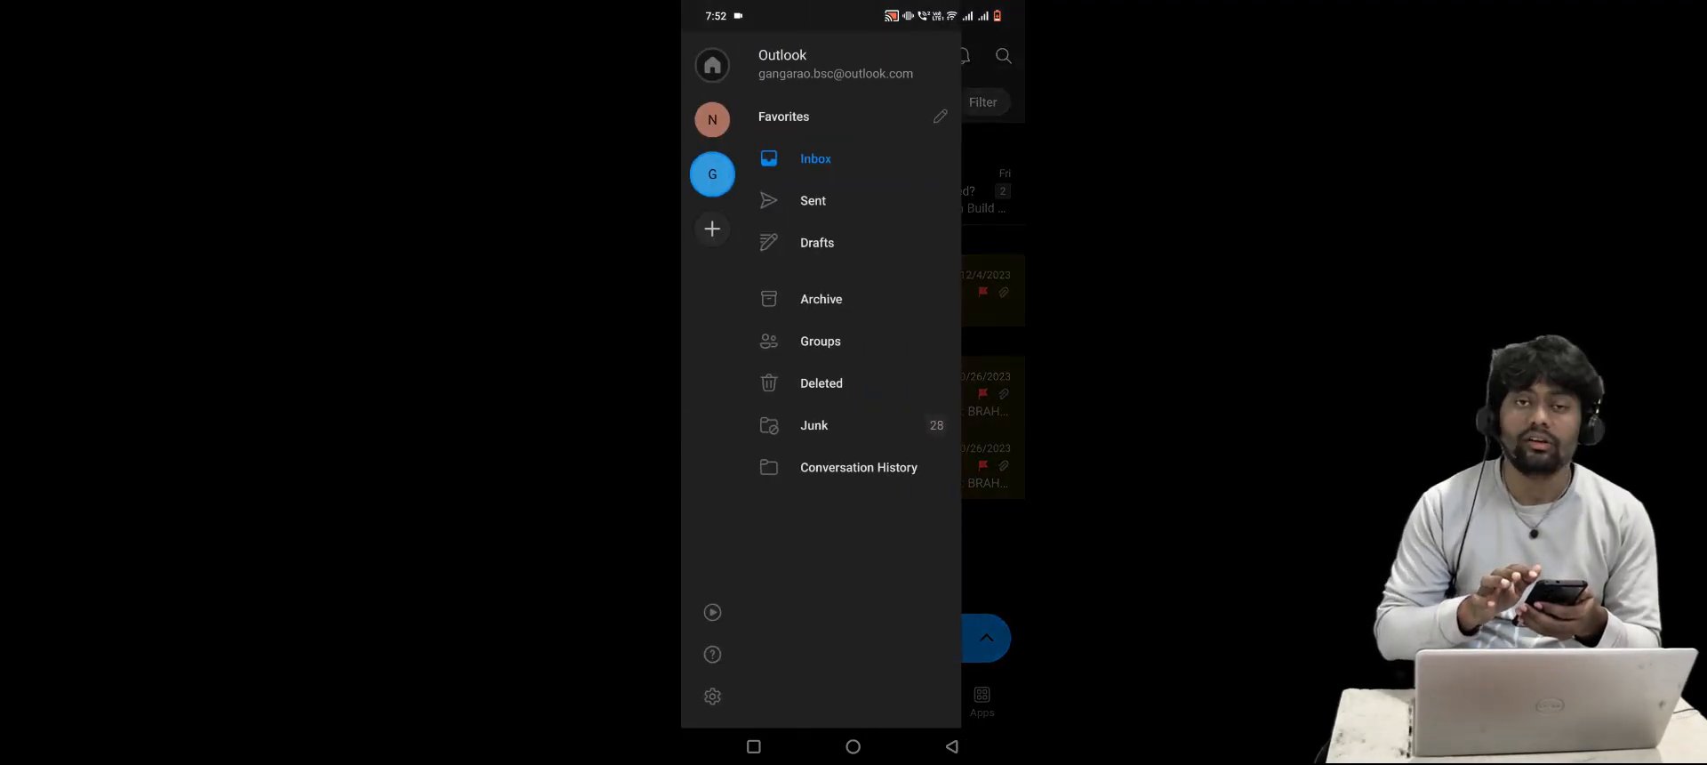
left_click_drag(956, 582, 774, 598)
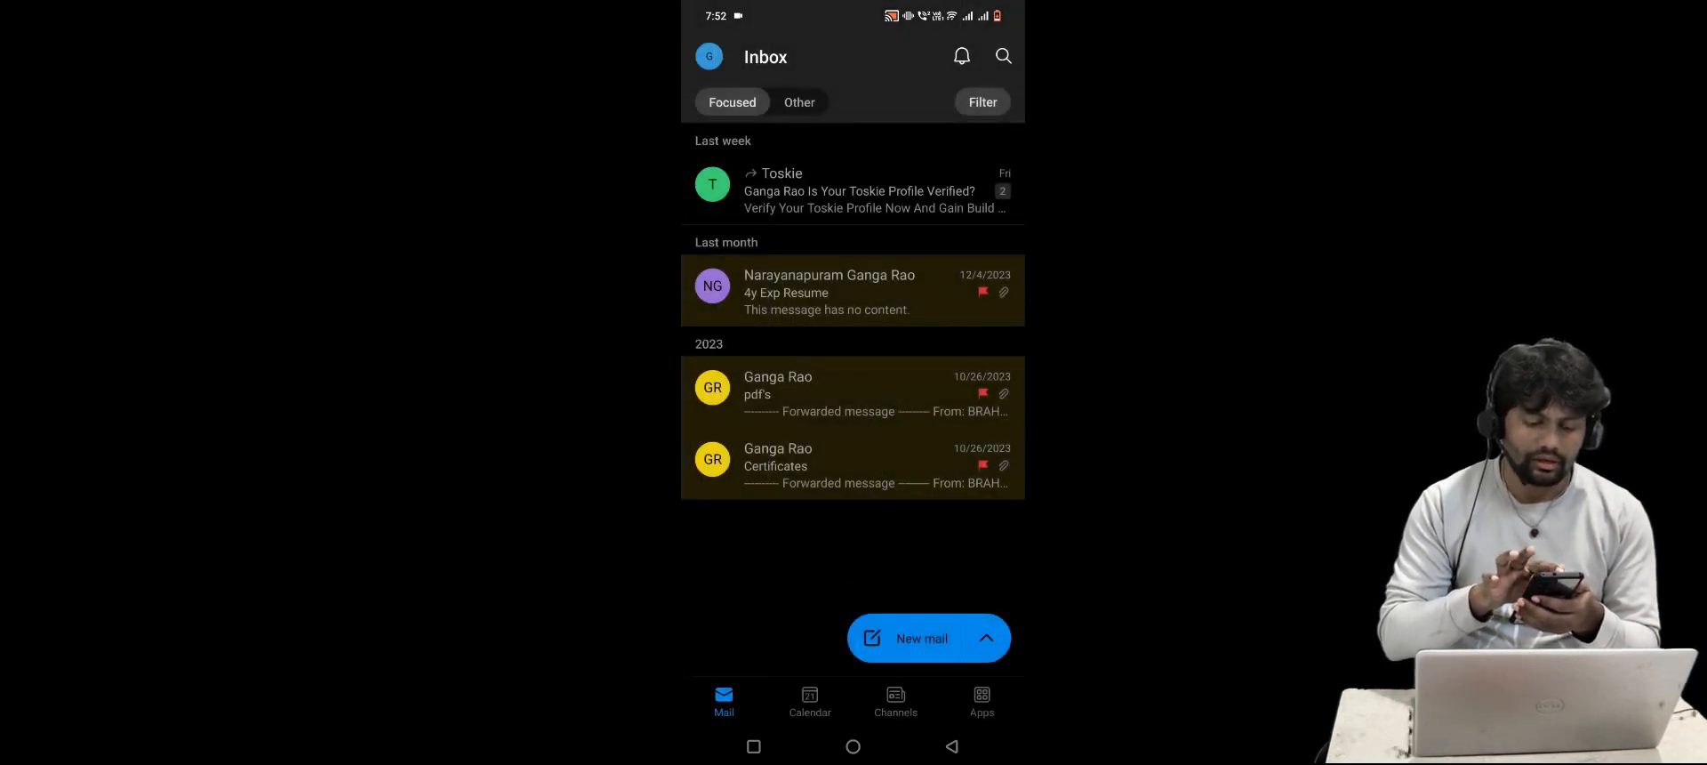
left_click(708, 56)
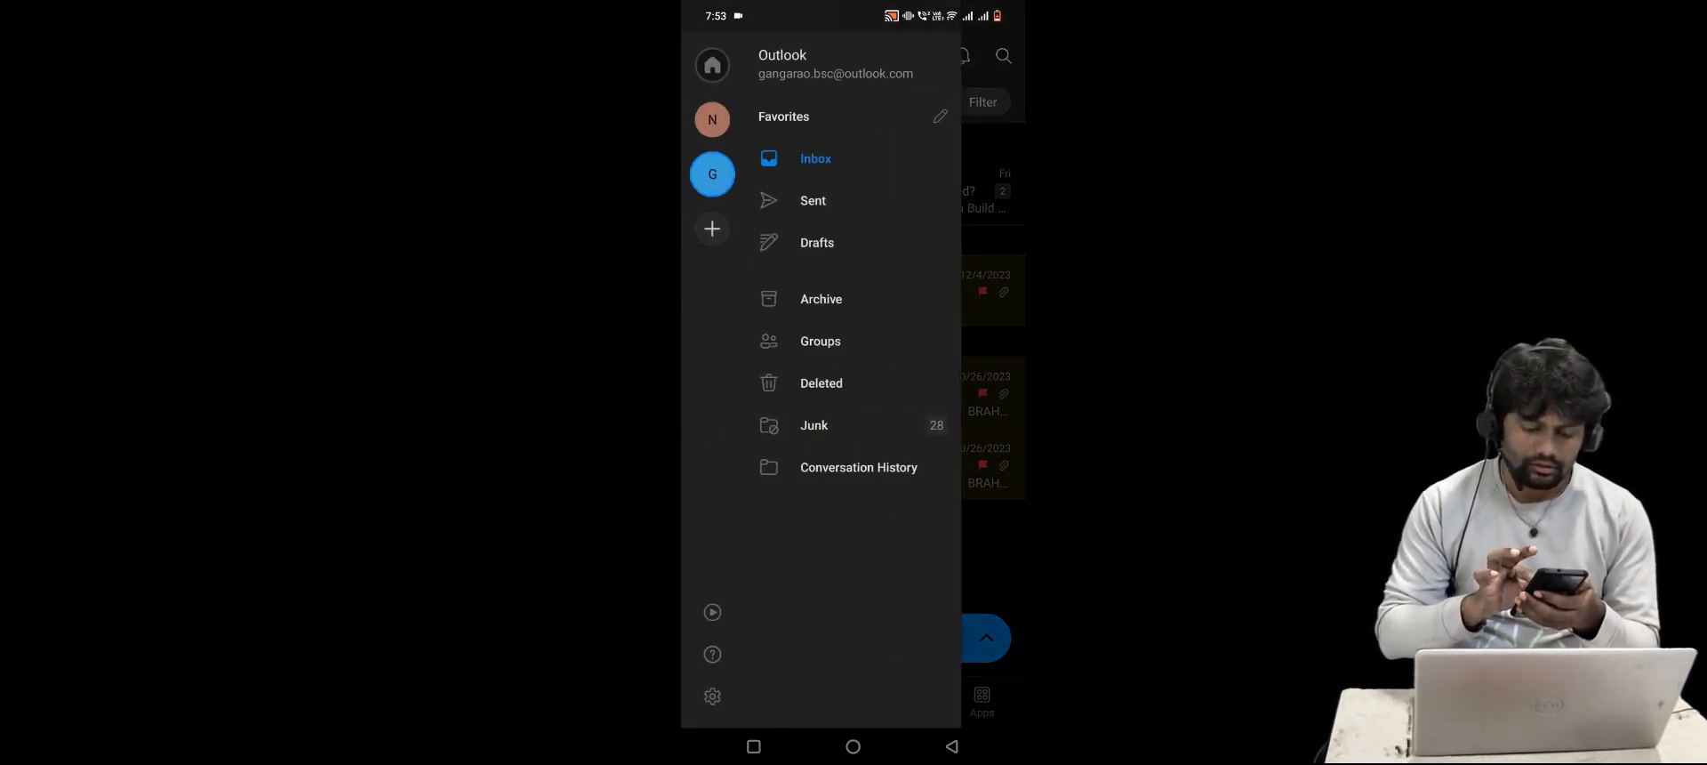
left_click(831, 424)
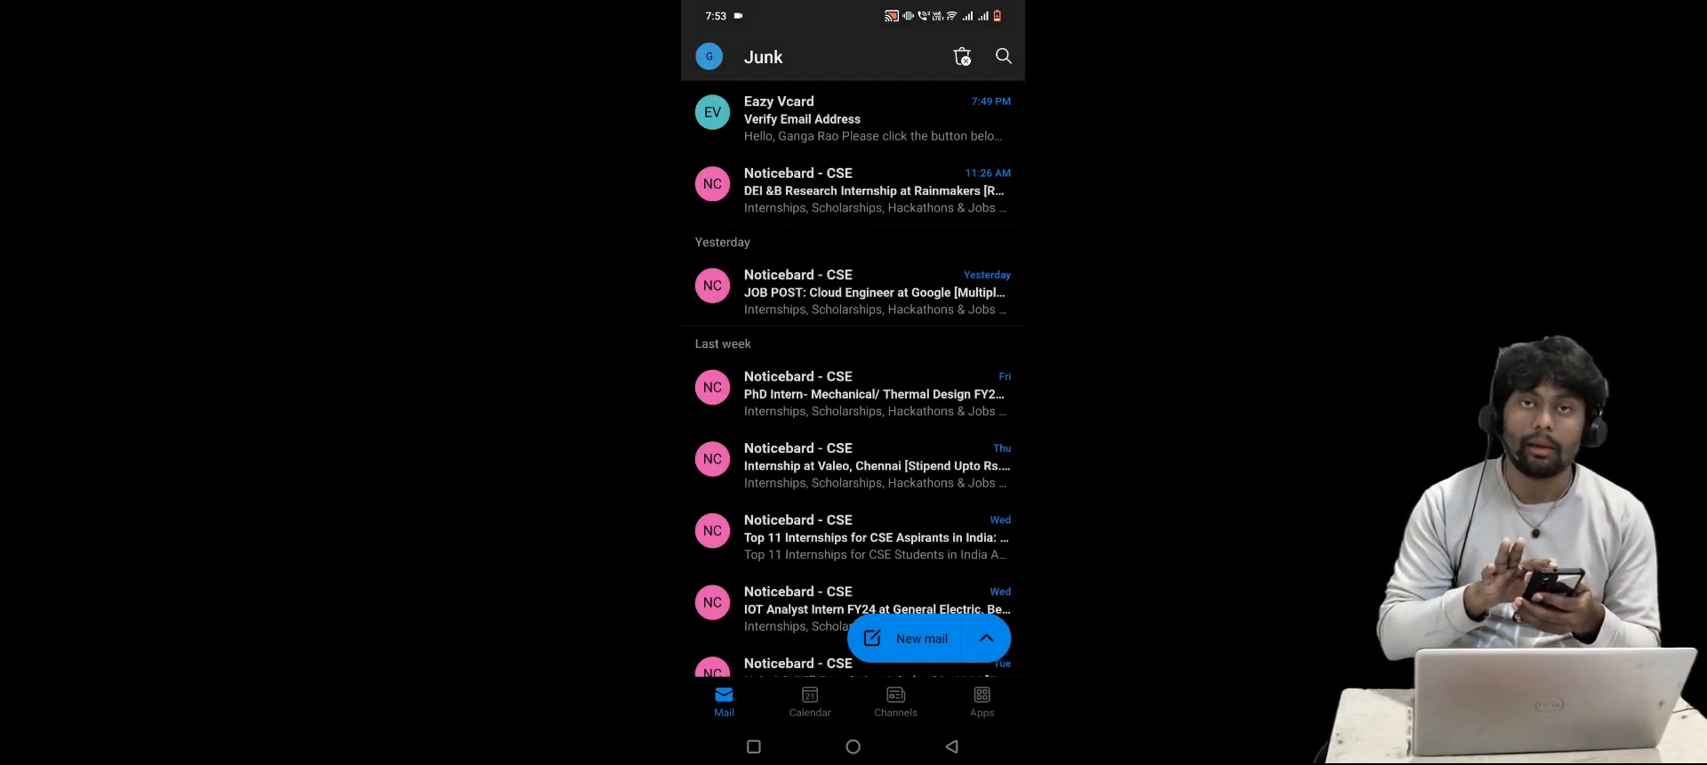
left_click(856, 125)
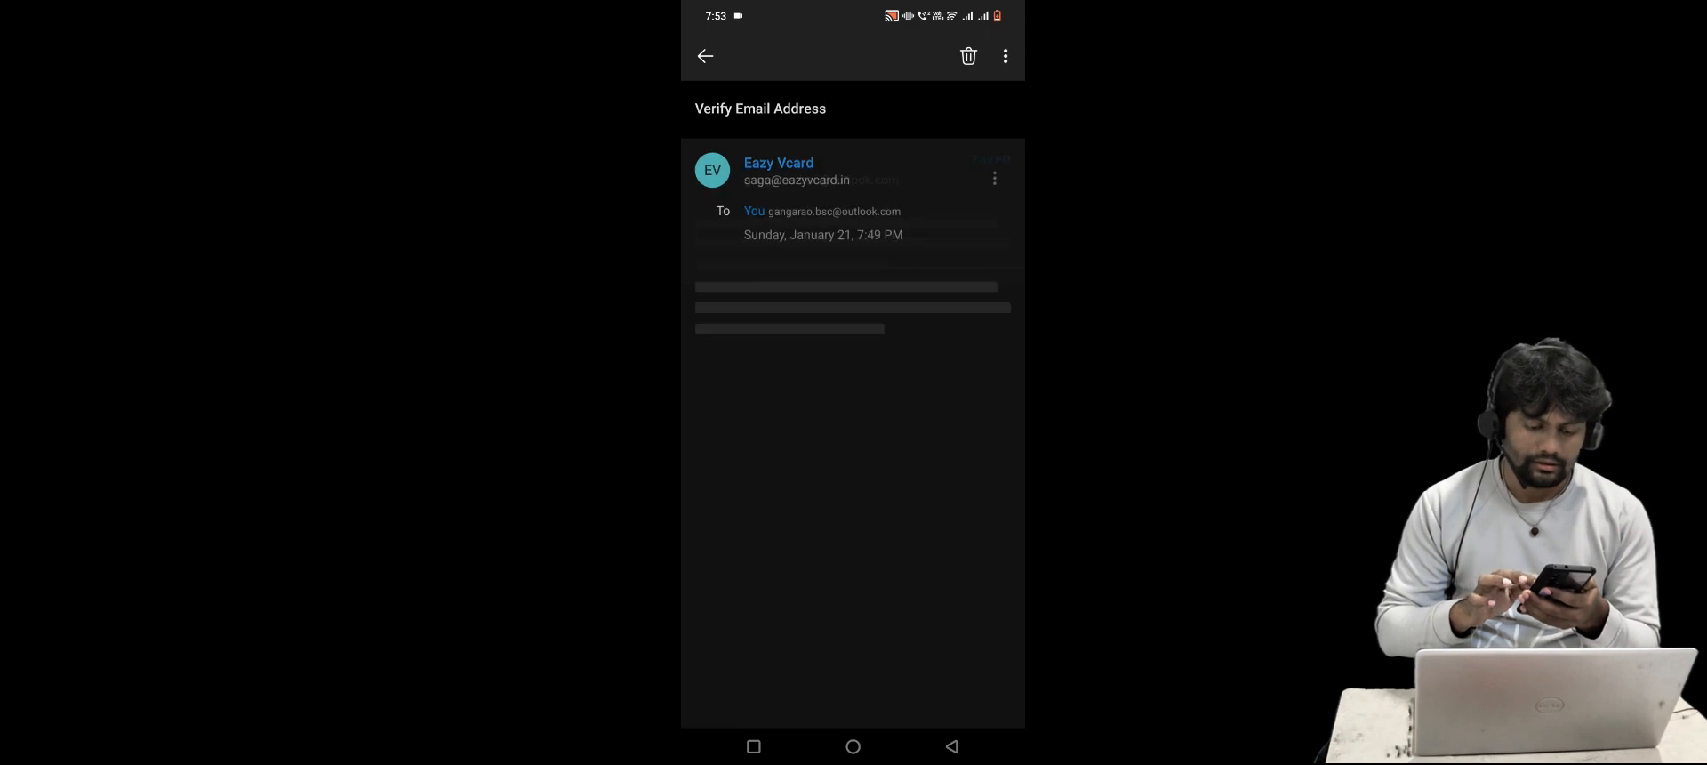
scroll(852, 409, "down", 3)
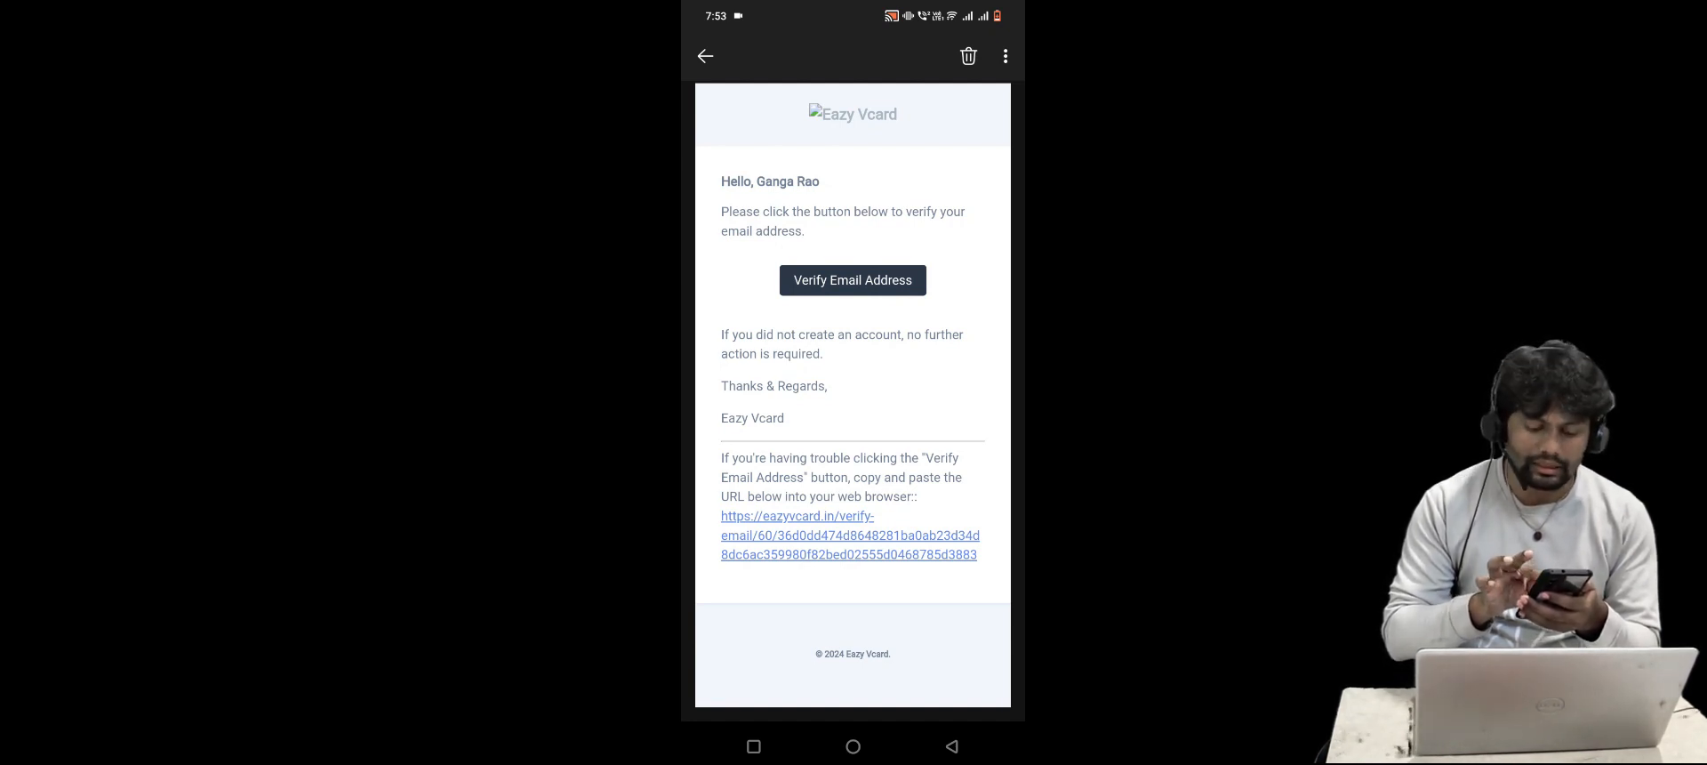
left_click(853, 280)
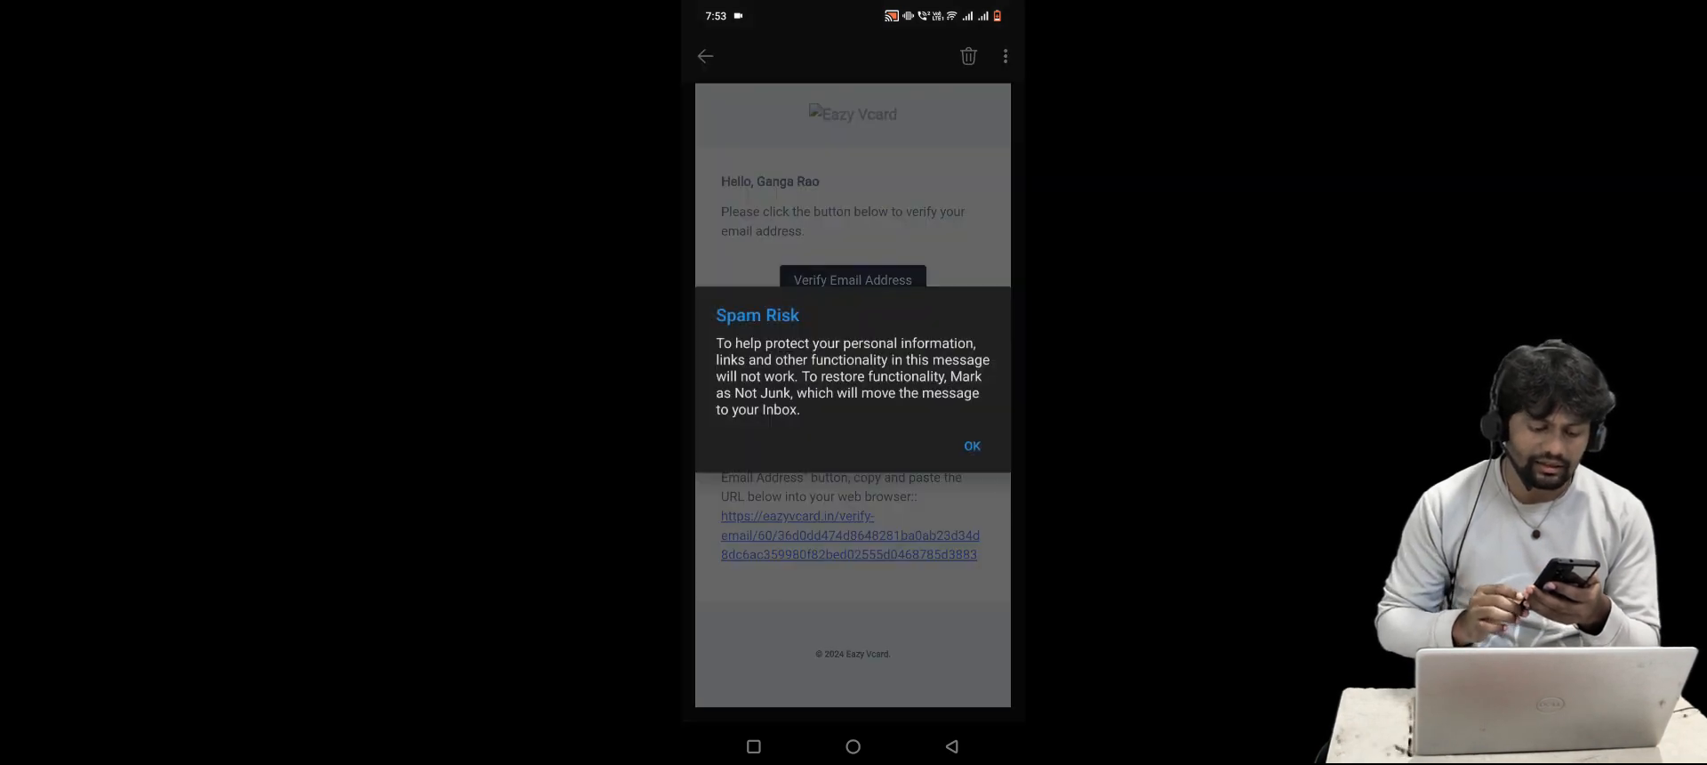
left_click(972, 445)
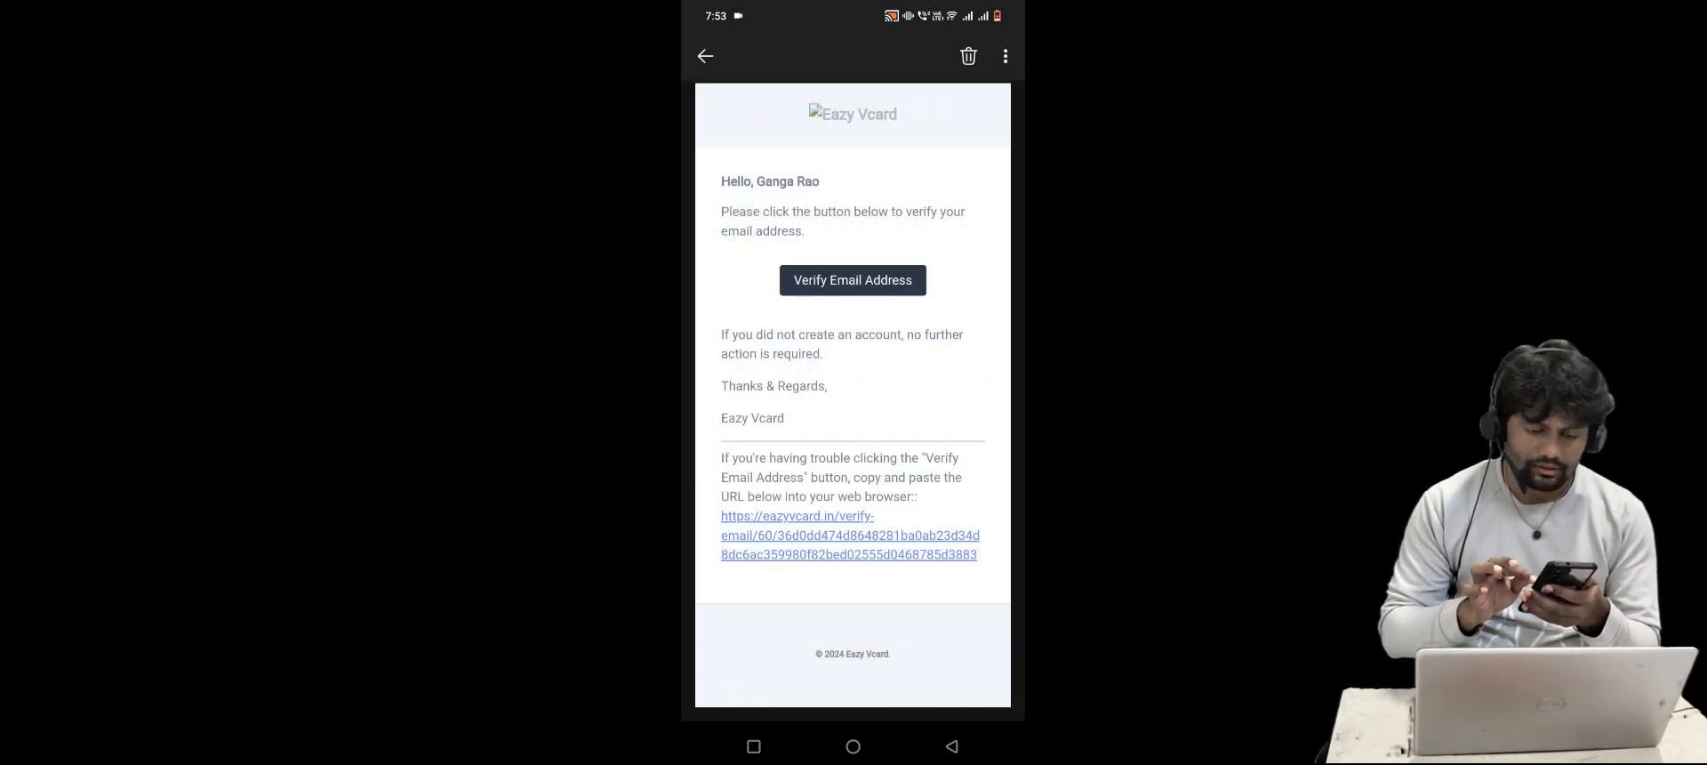
Move the verification message from Junk into the Inbox
scroll(853, 400, "up", 3)
left_click(1006, 56)
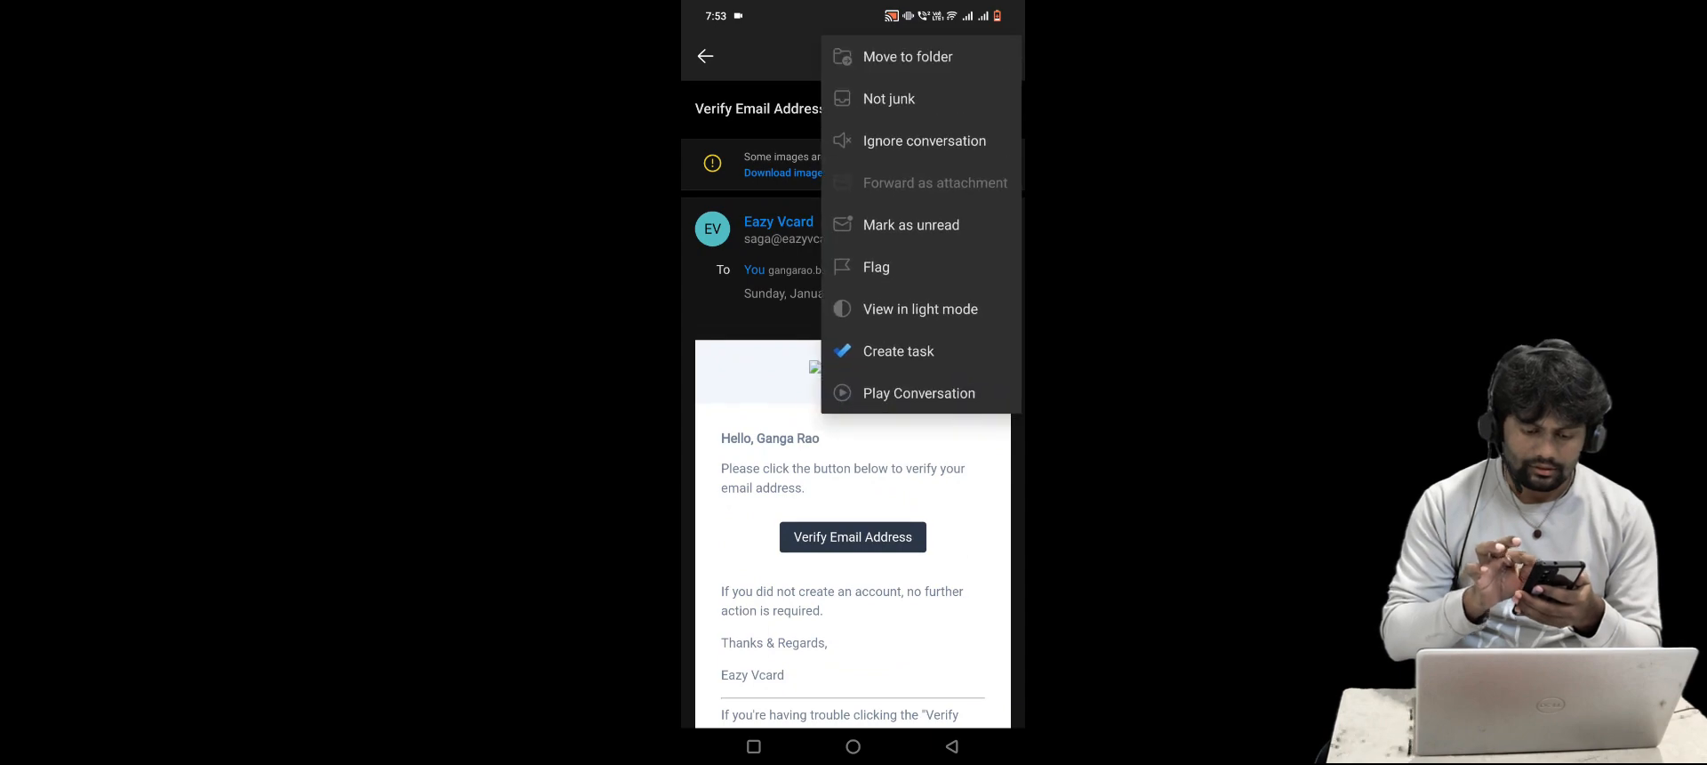
left_click(908, 56)
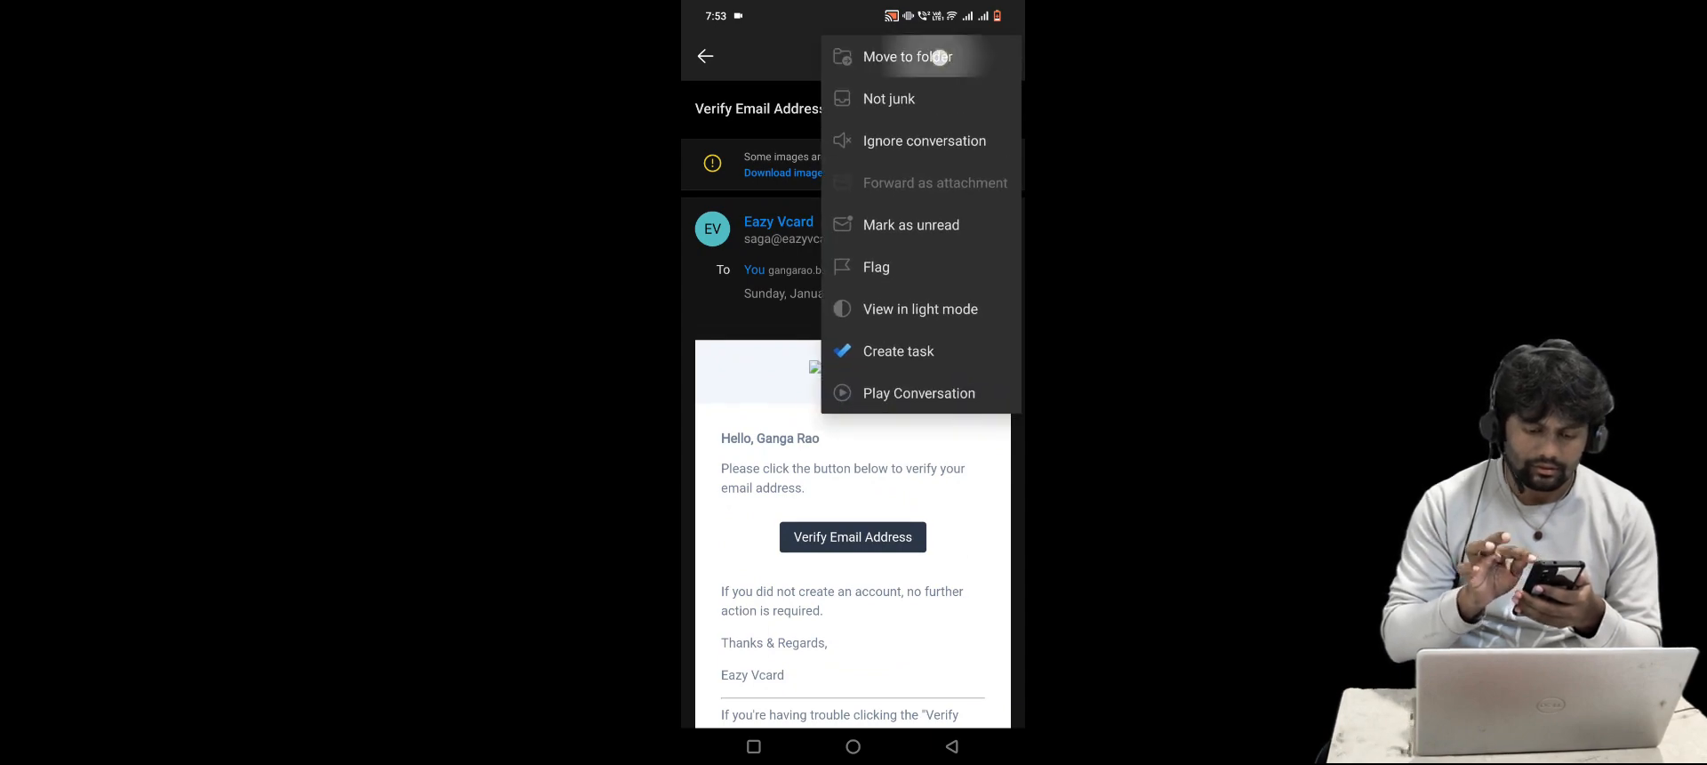
left_click(769, 198)
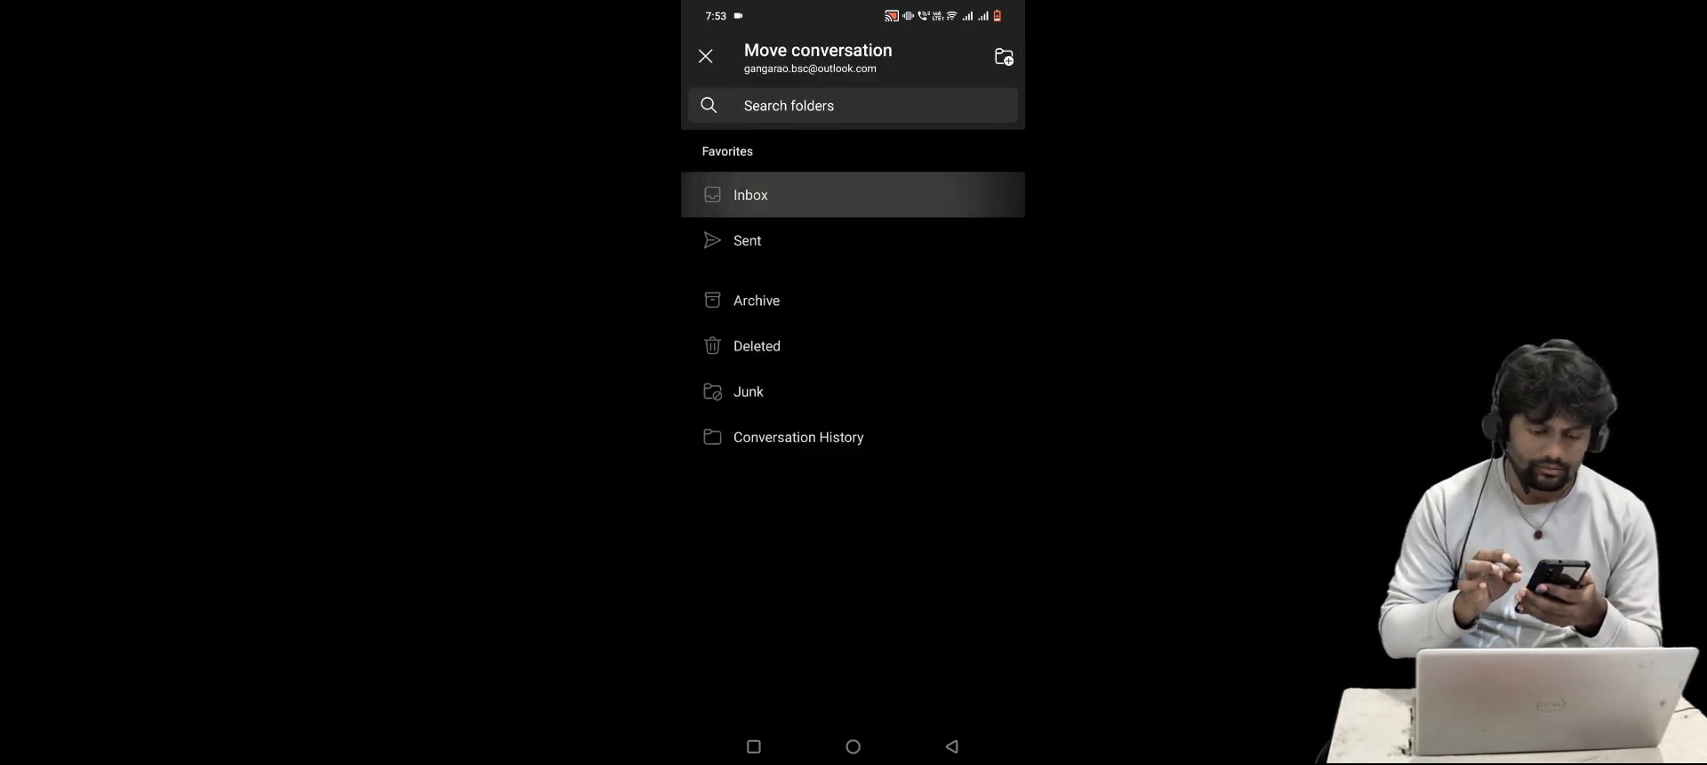
Open the Eazy Vcard 'Verify Email Address' message from the Inbox
left_click(709, 56)
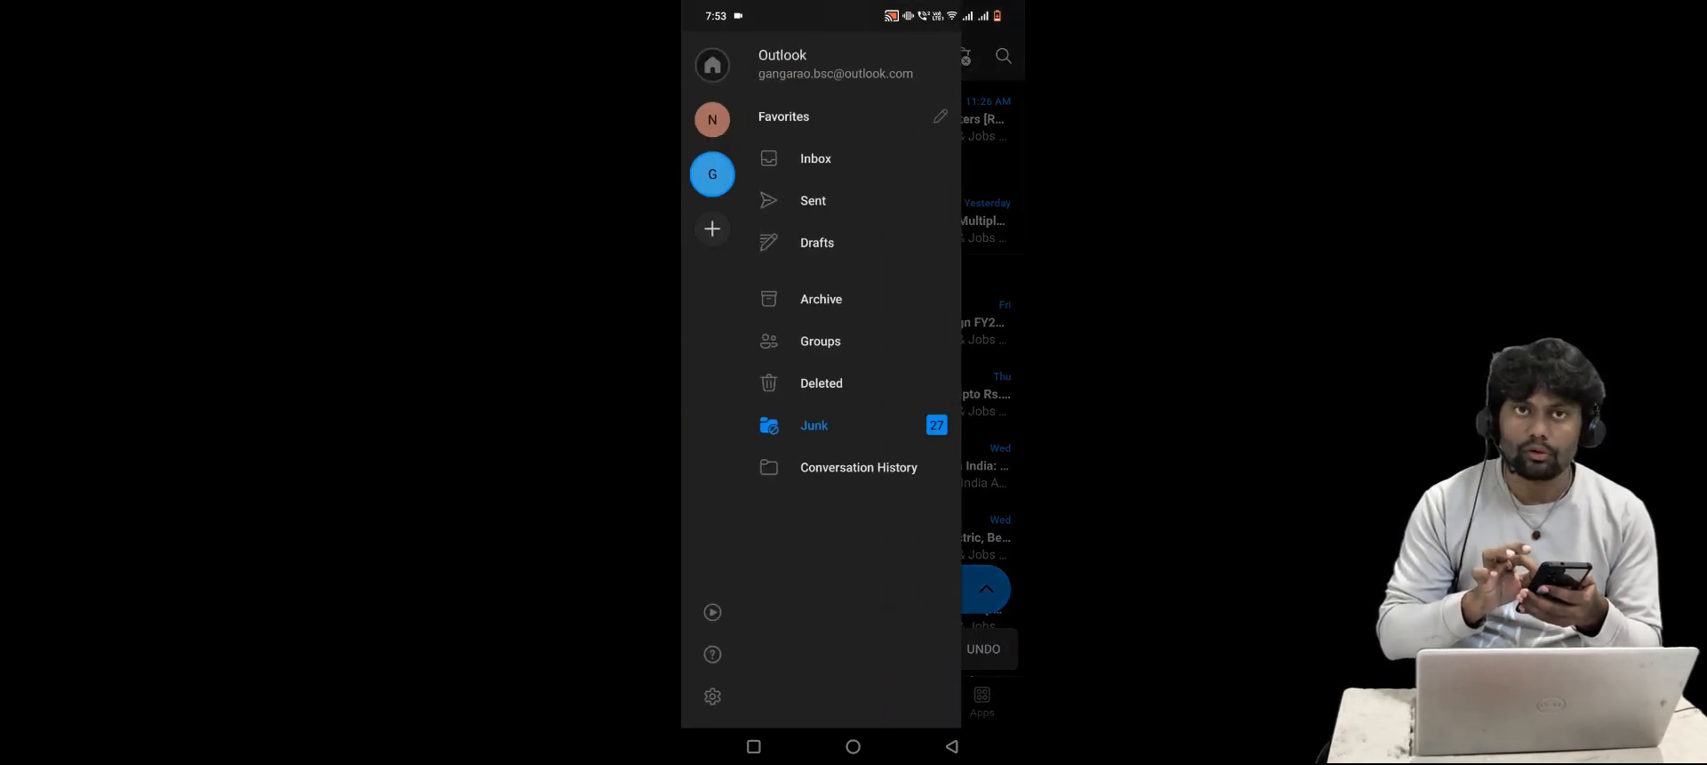
left_click_drag(925, 378, 808, 374)
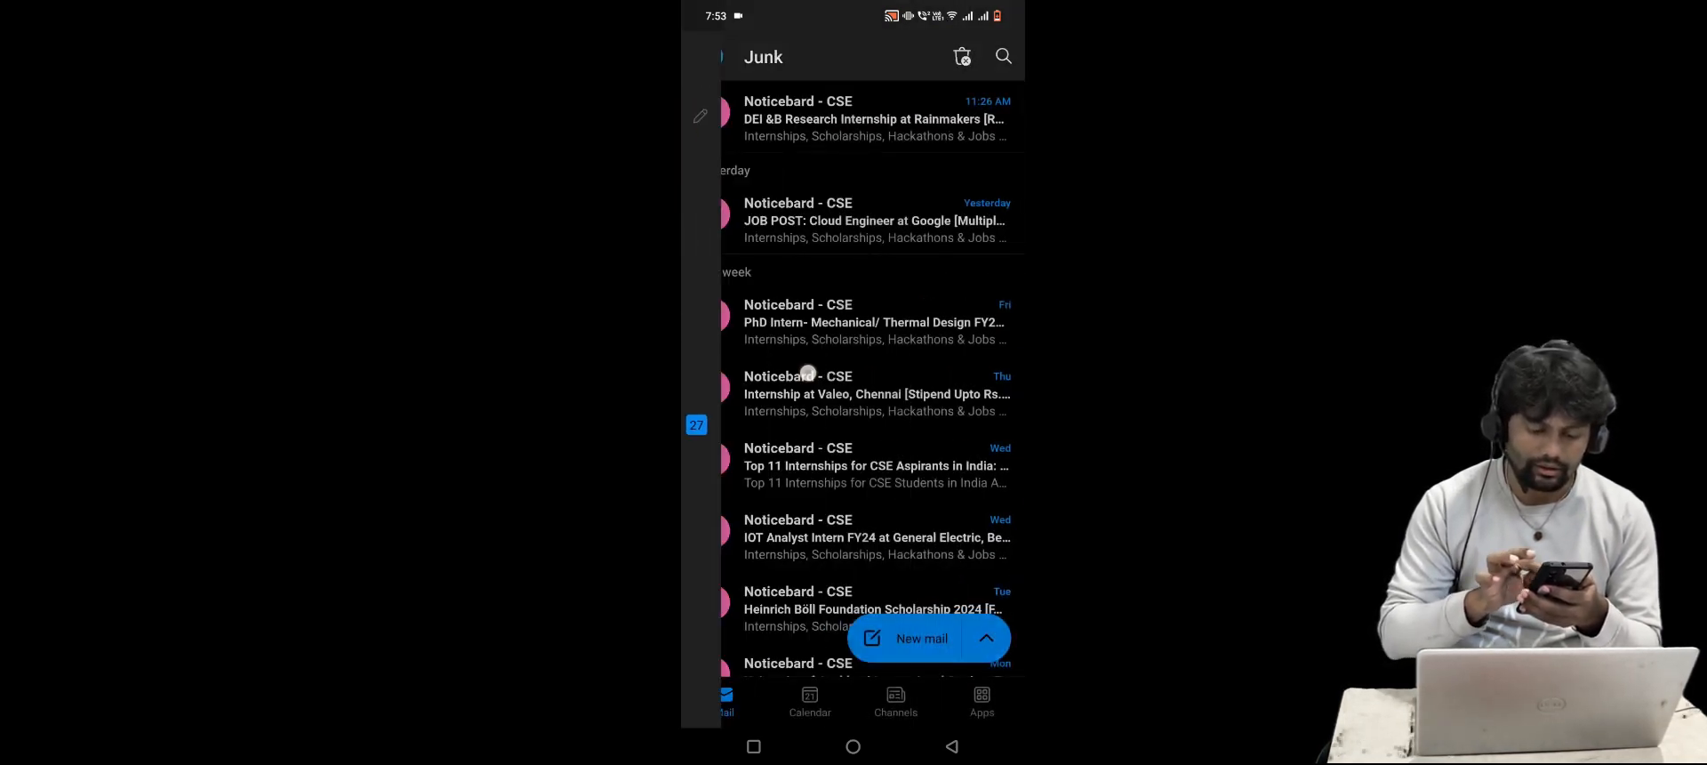
left_click(709, 57)
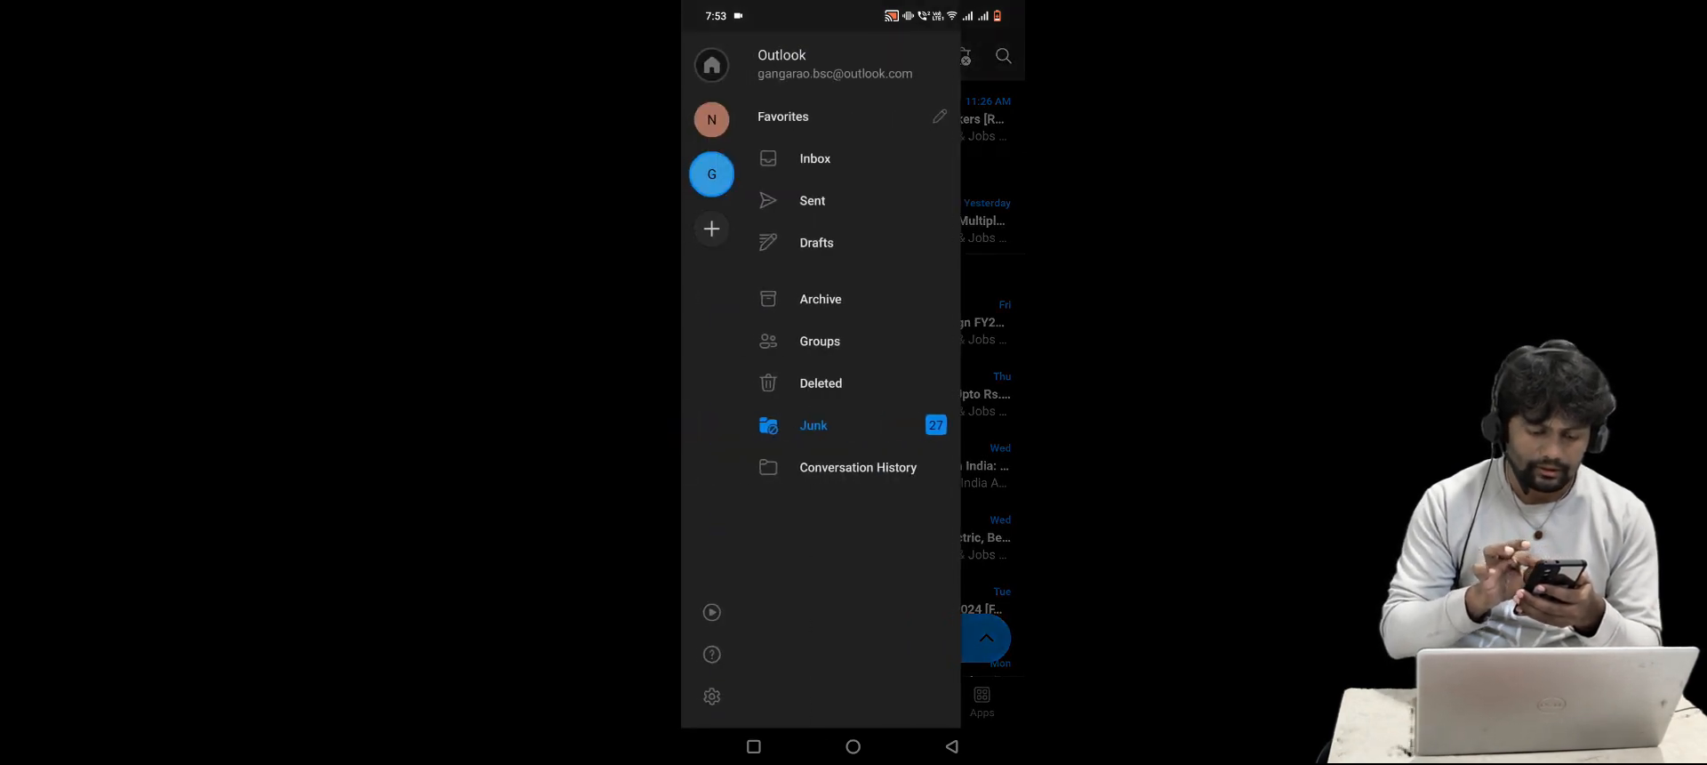
left_click(805, 159)
left_click(845, 160)
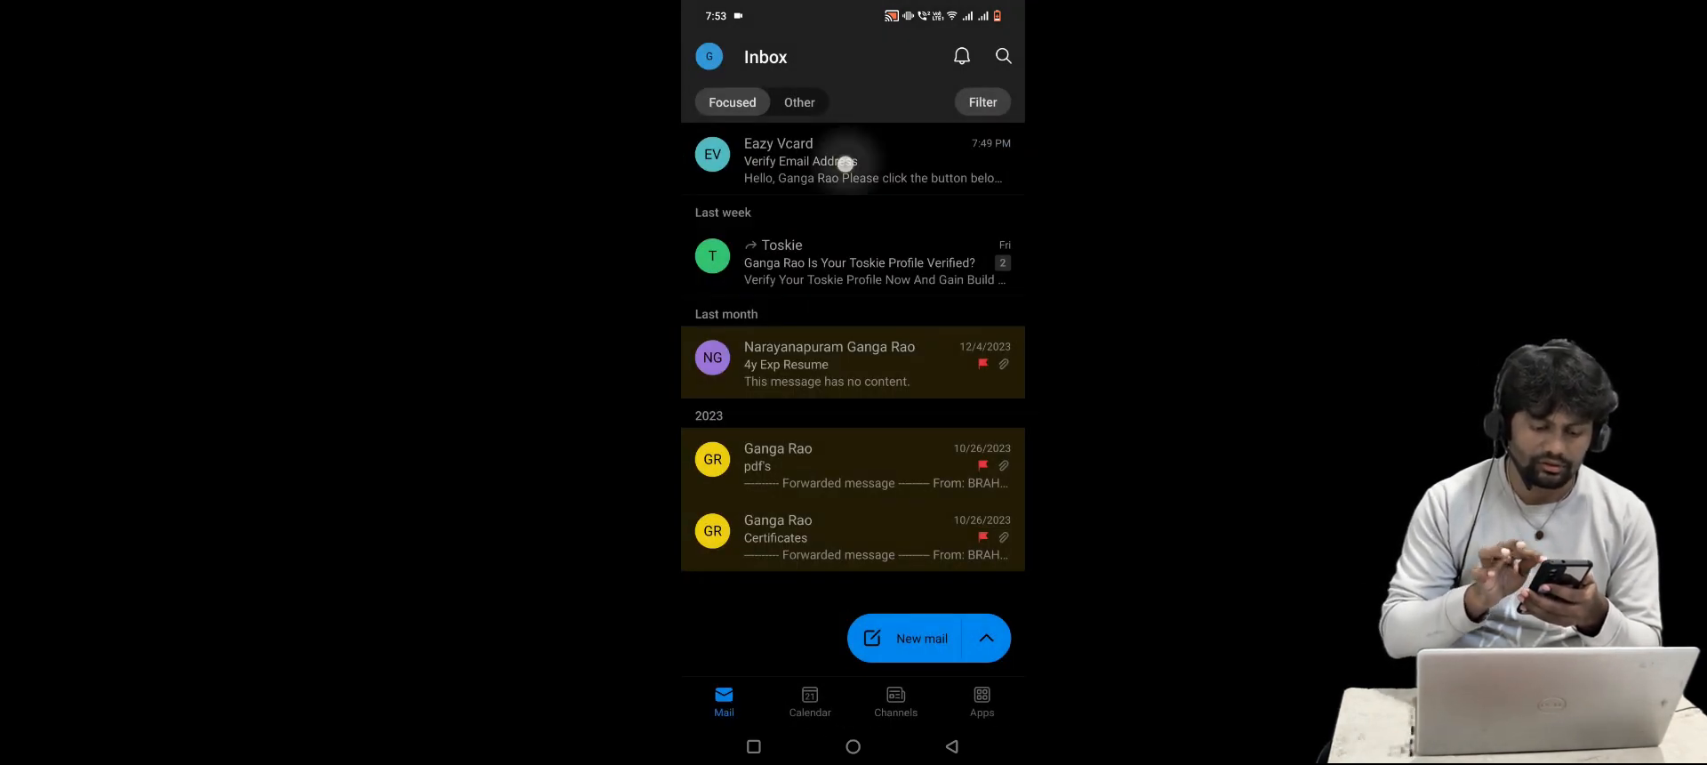
Confirm the e-mail via Verify Email Address and start filling the sign-in e-mail field
scroll(853, 379, "down", 3)
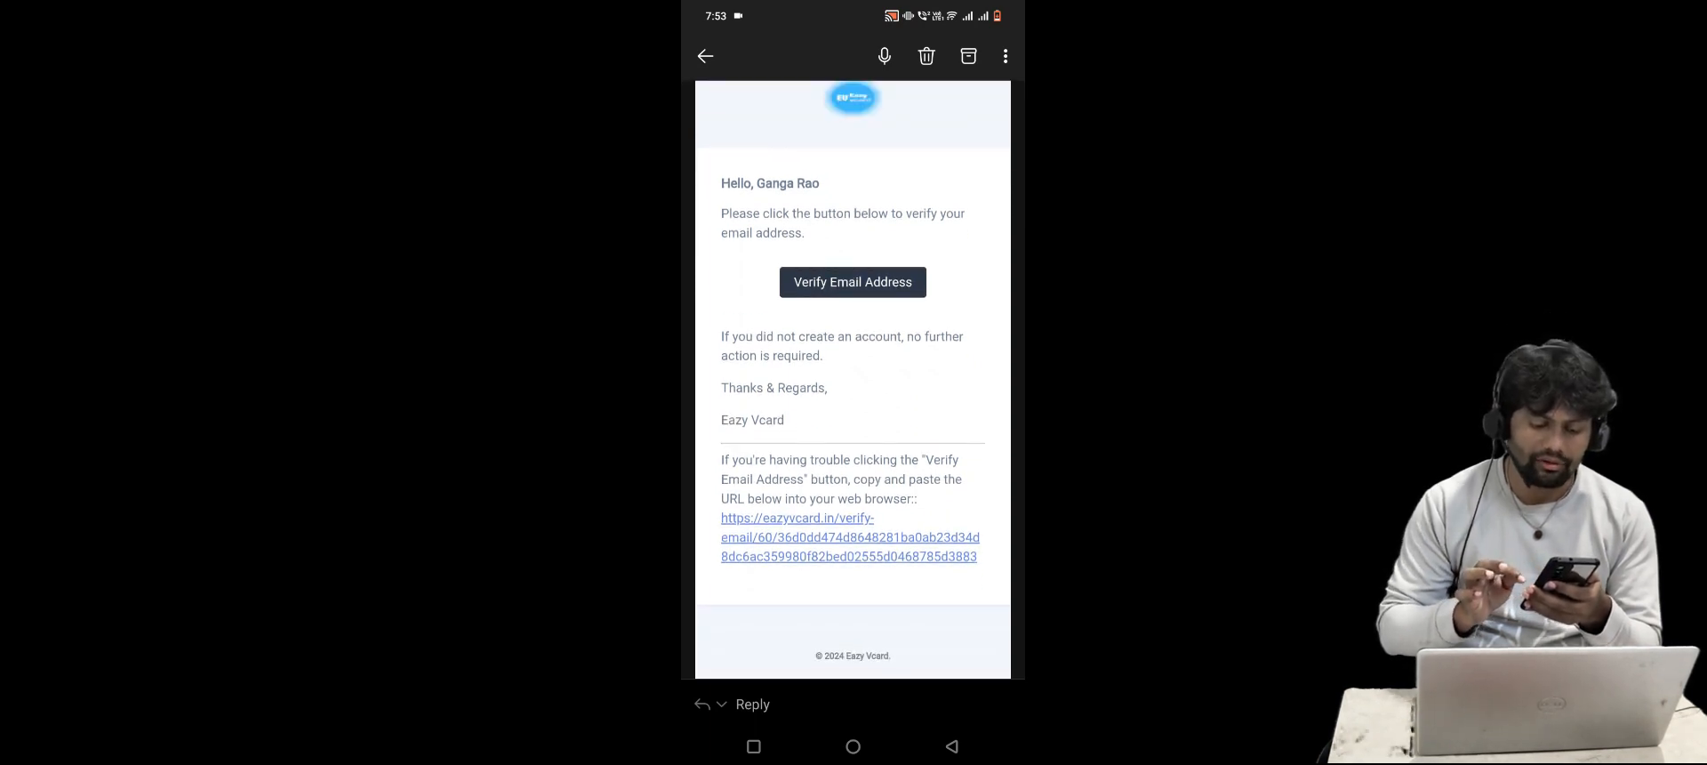
left_click(853, 282)
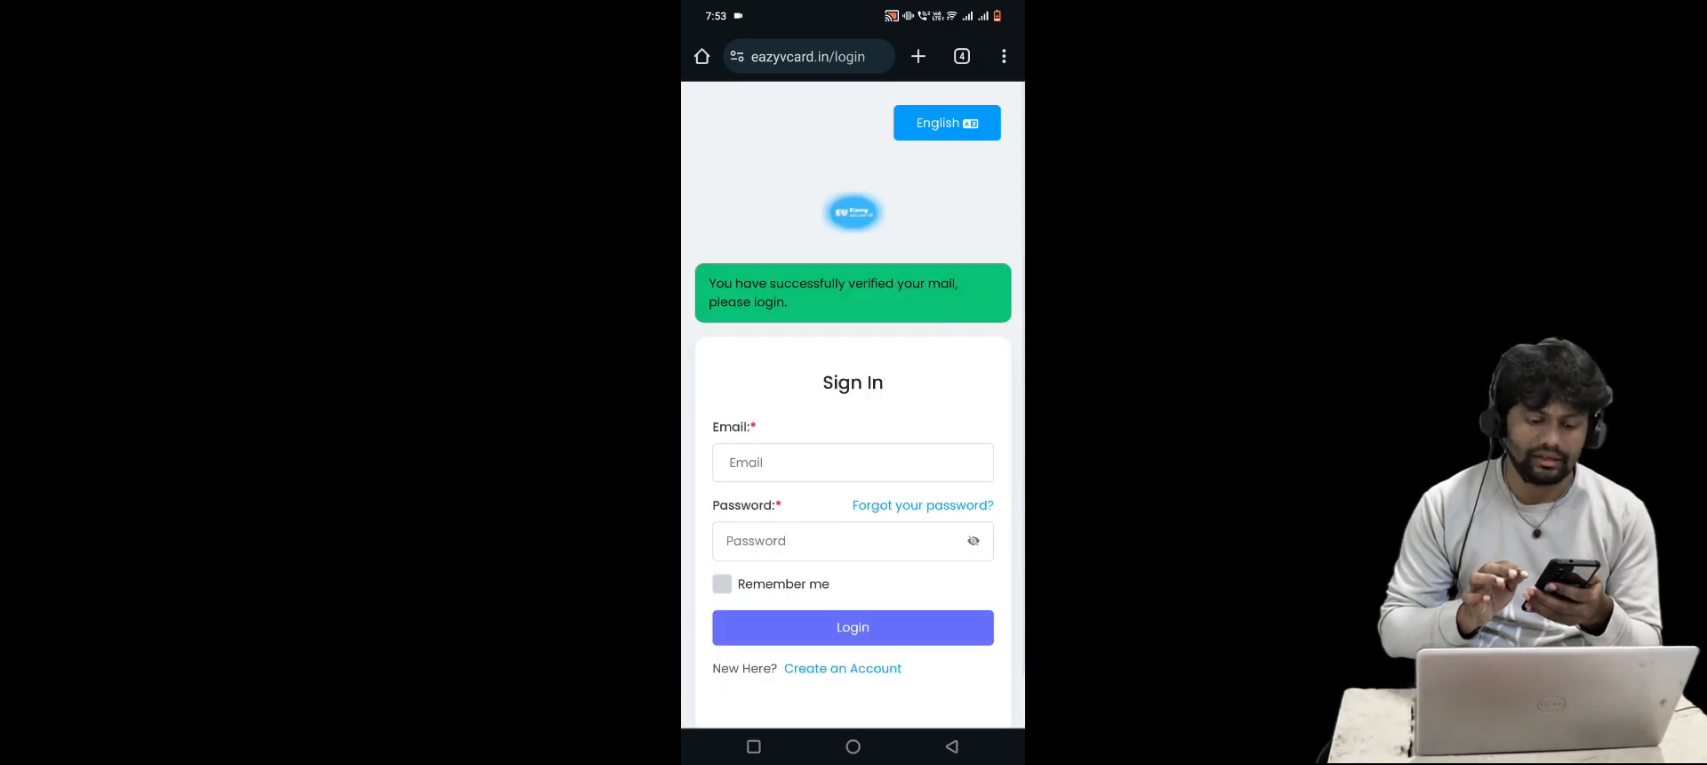
scroll(853, 404, "down", 1)
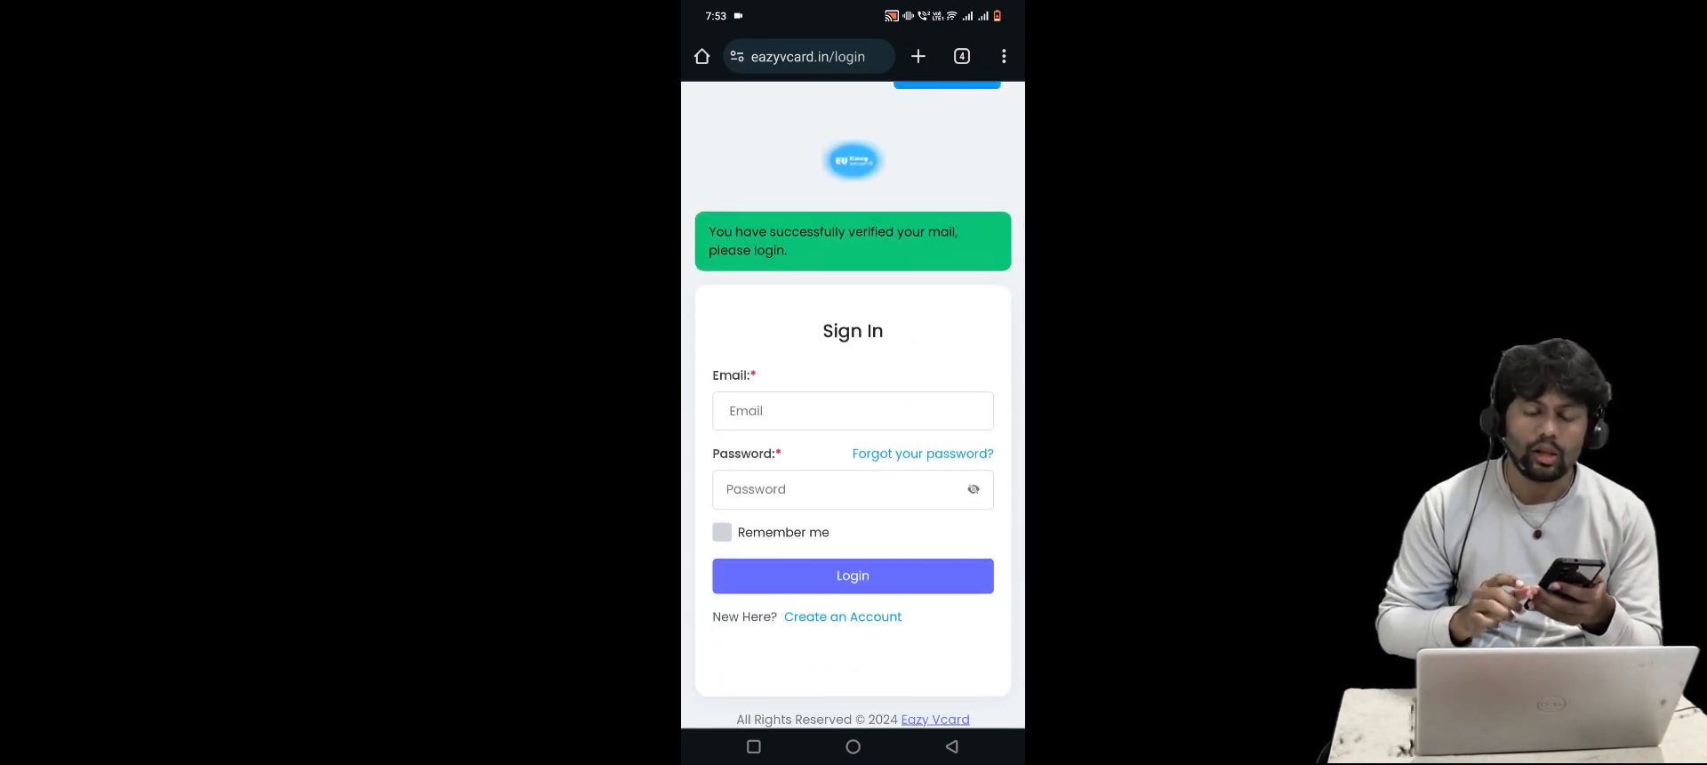
left_click(853, 411)
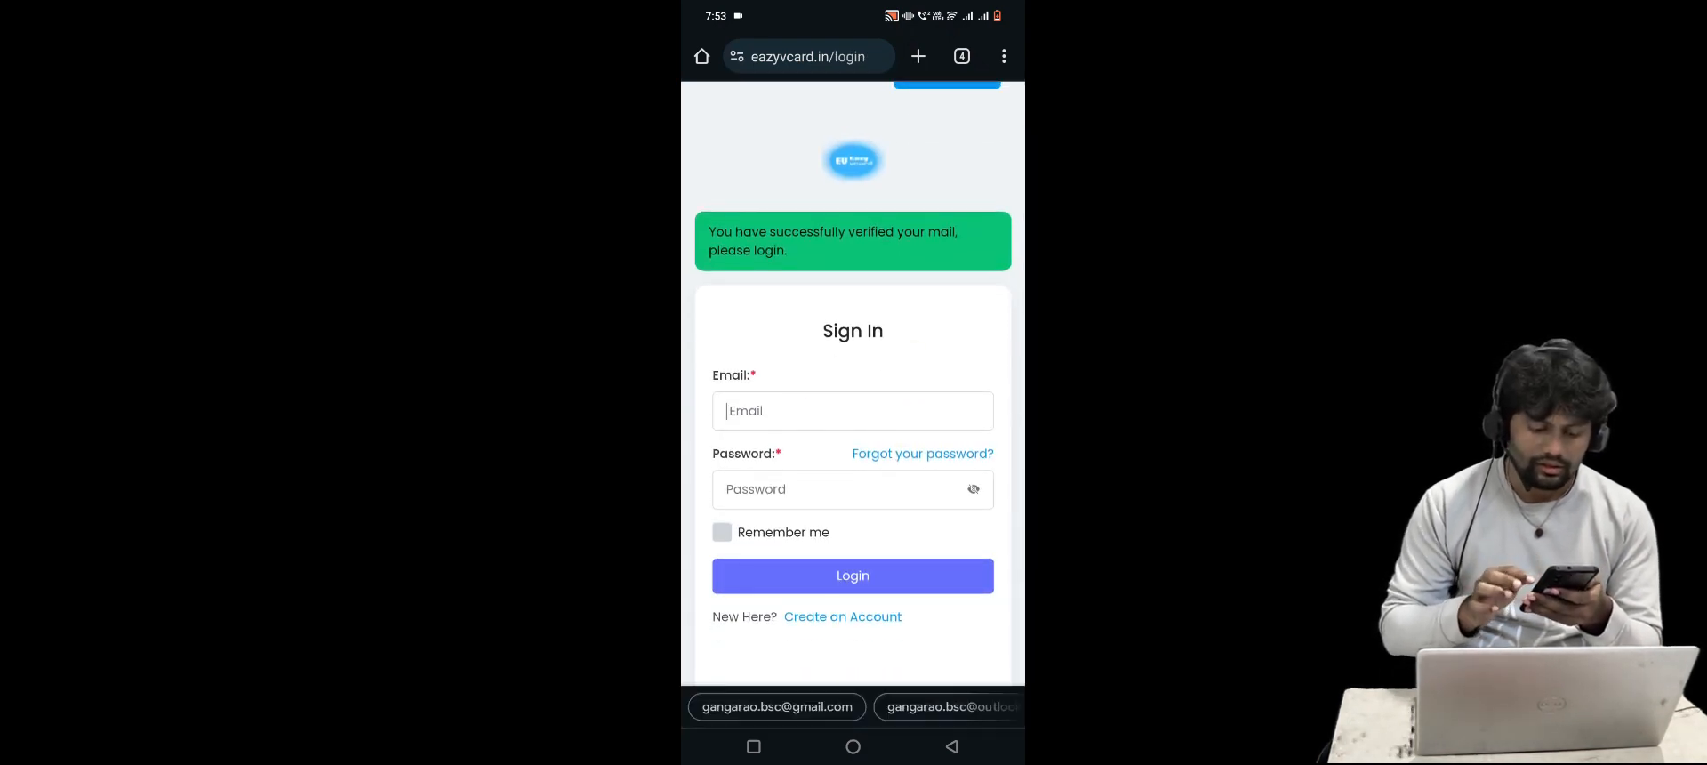
scroll(853, 267, "down", 1)
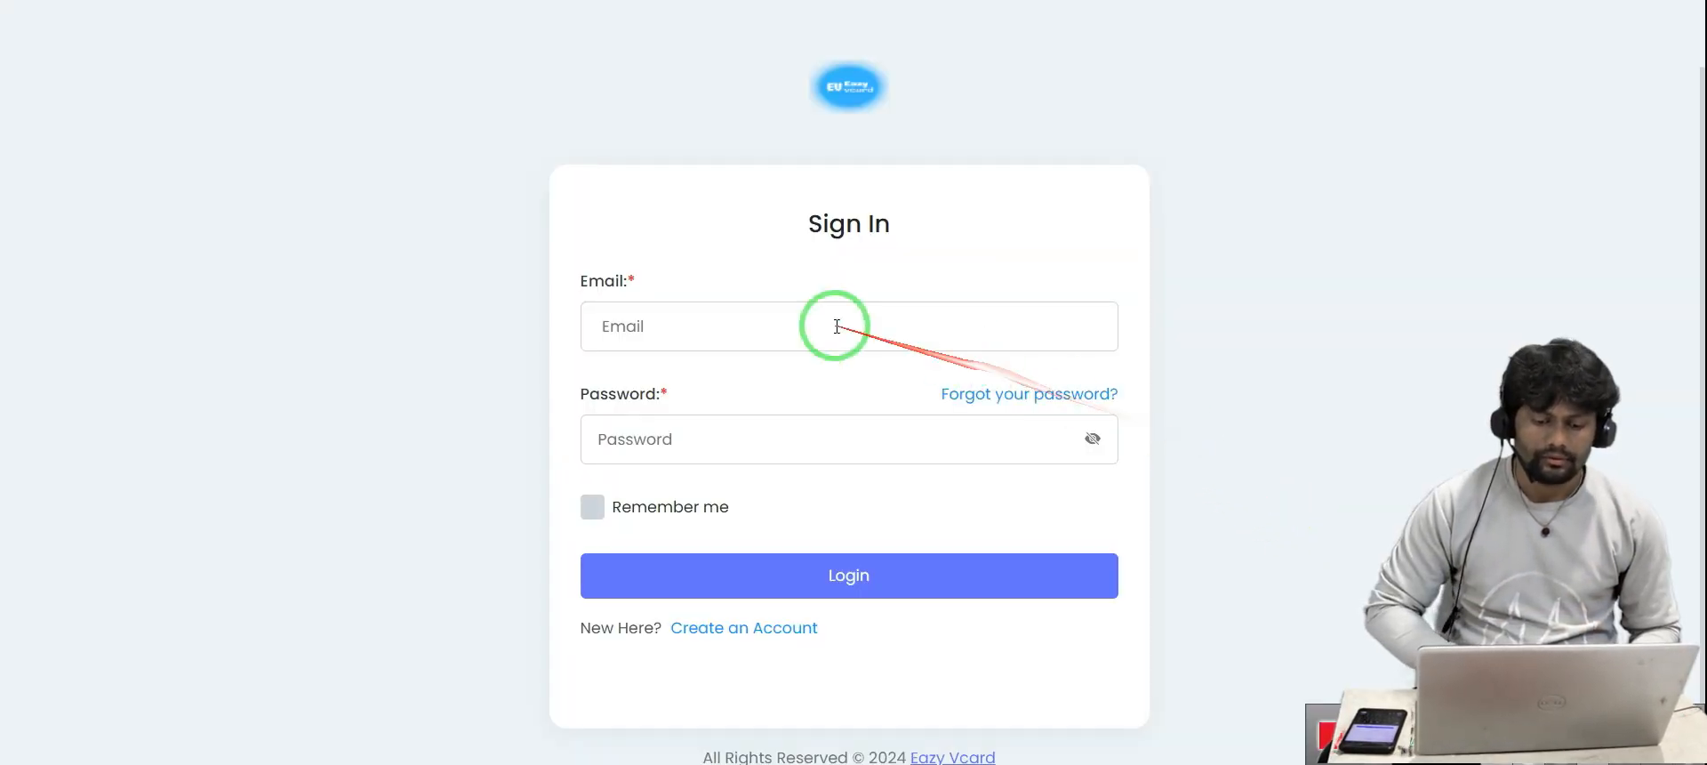
Sign in with the saved outlook.com e-mail and the account password, with Remember me ticked
left_click(833, 324)
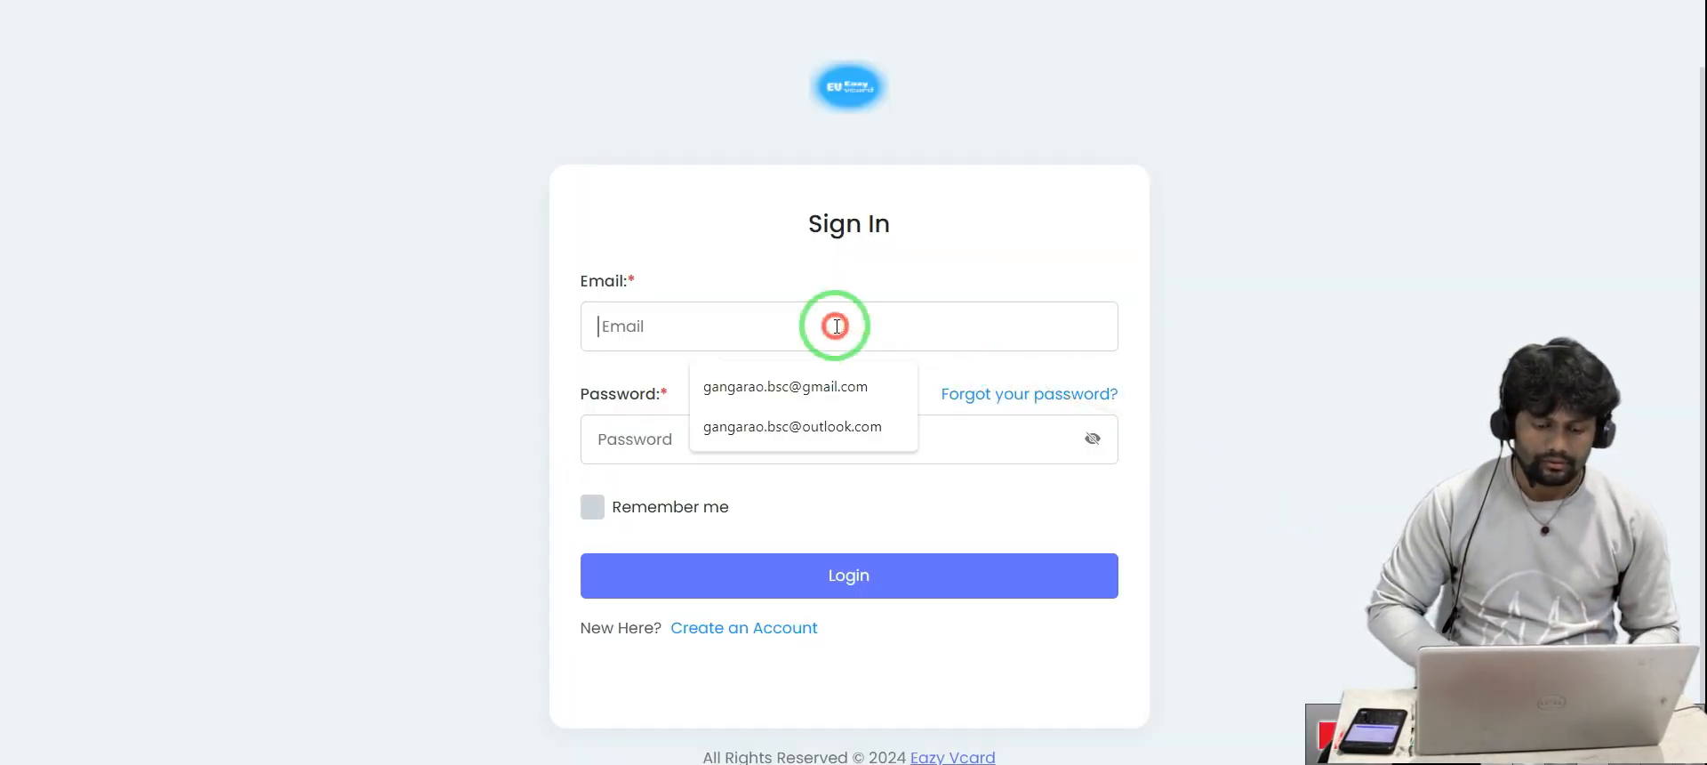
left_click(816, 428)
left_click(671, 454)
type("***")
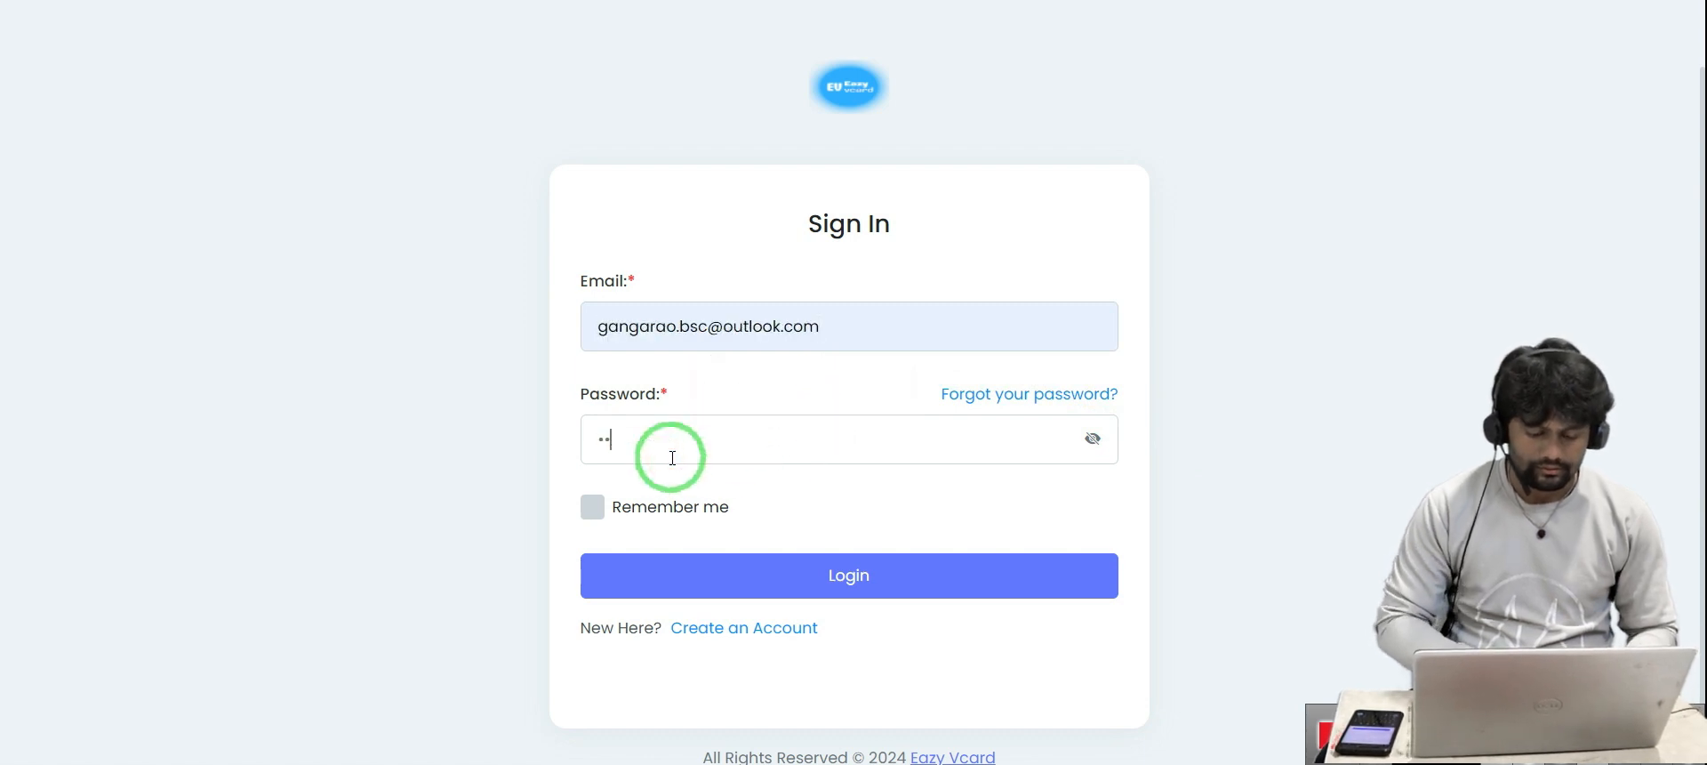
type("*")
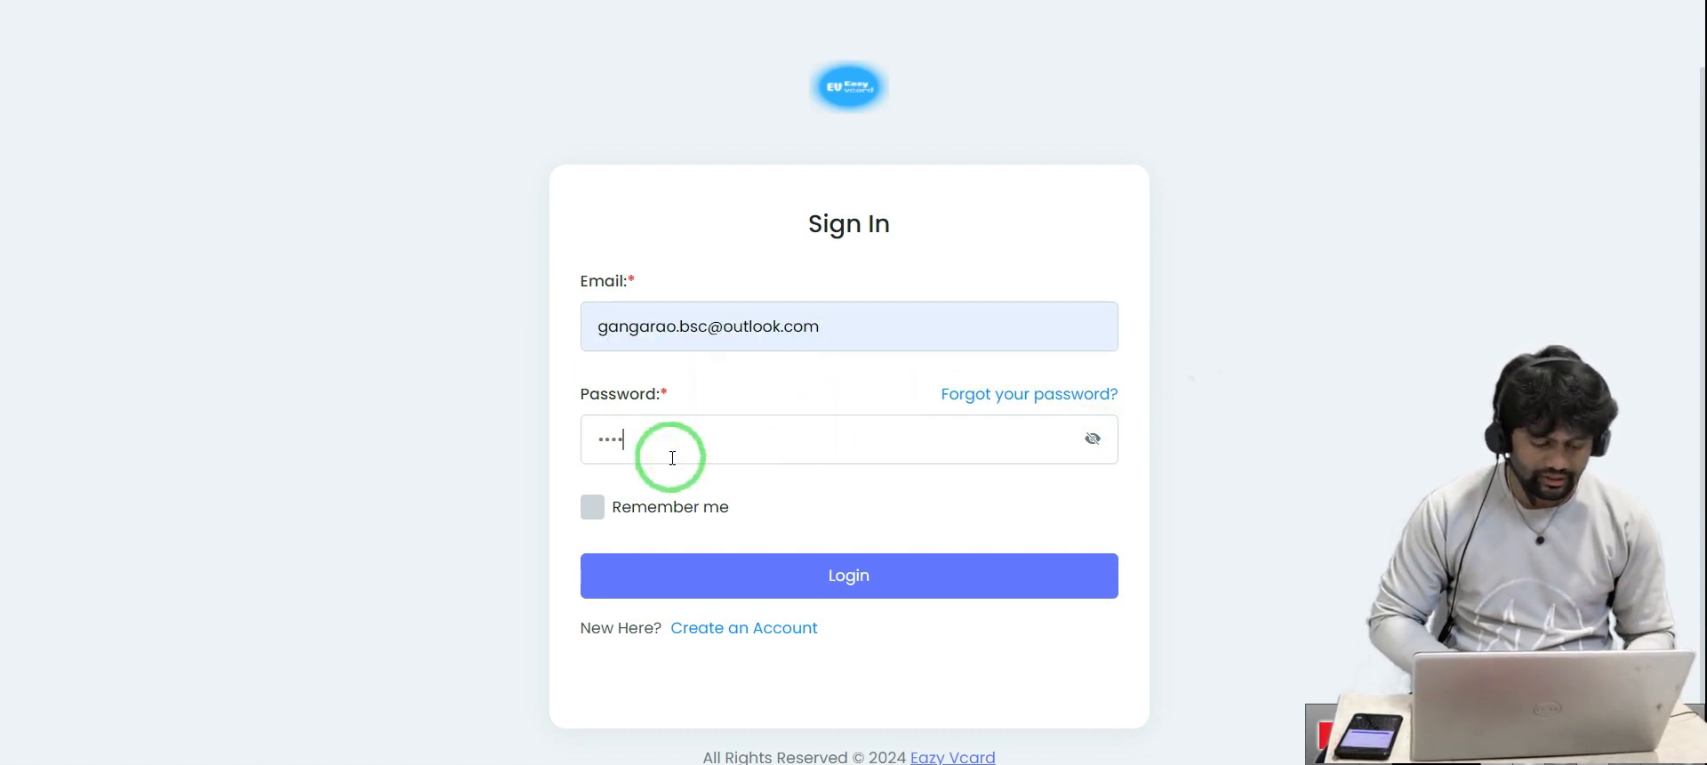
type("******")
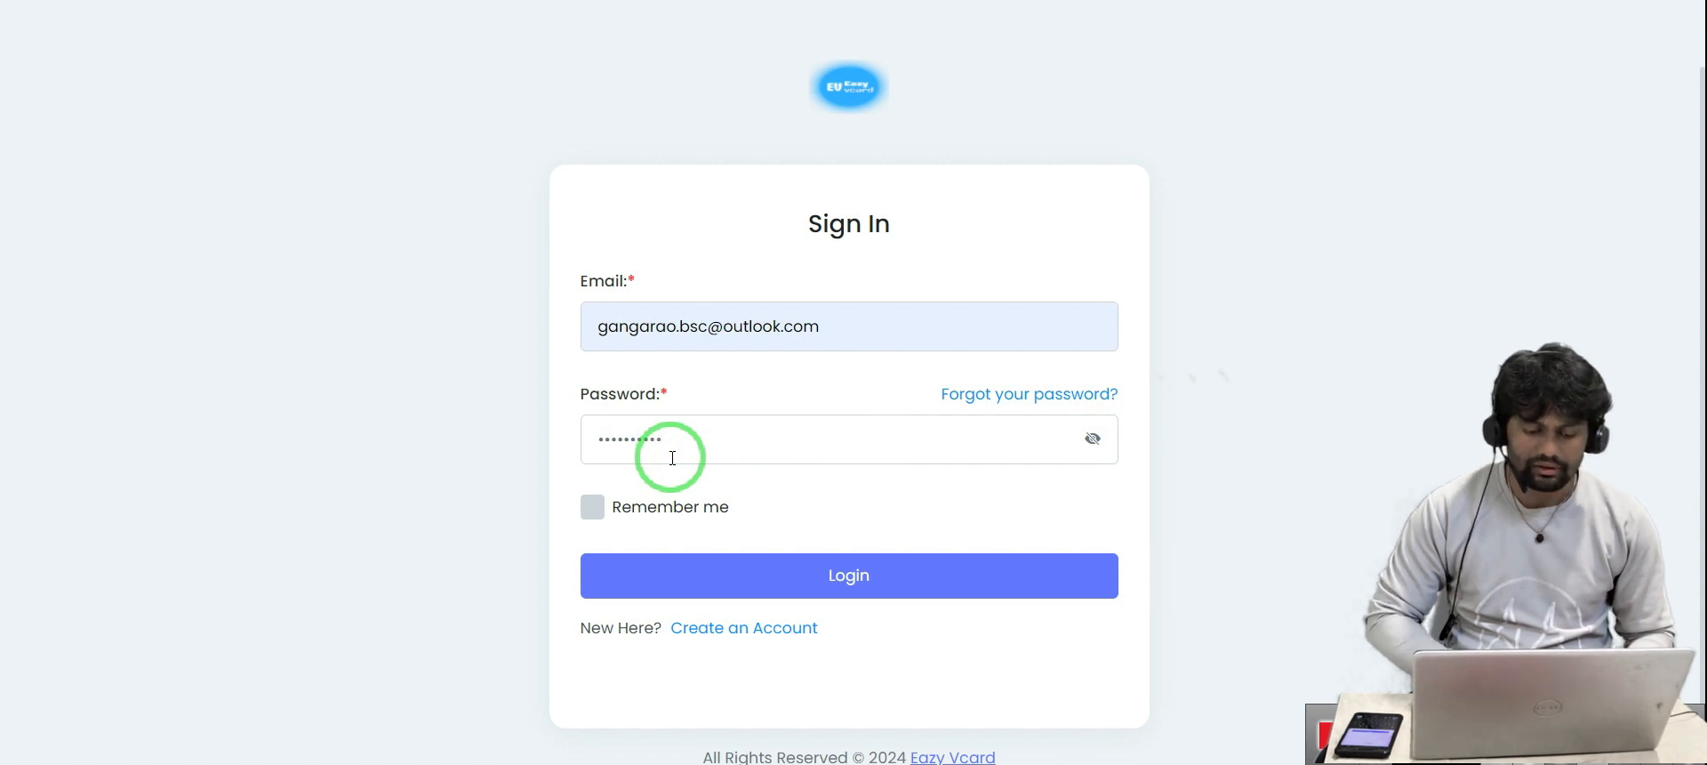
left_click(592, 506)
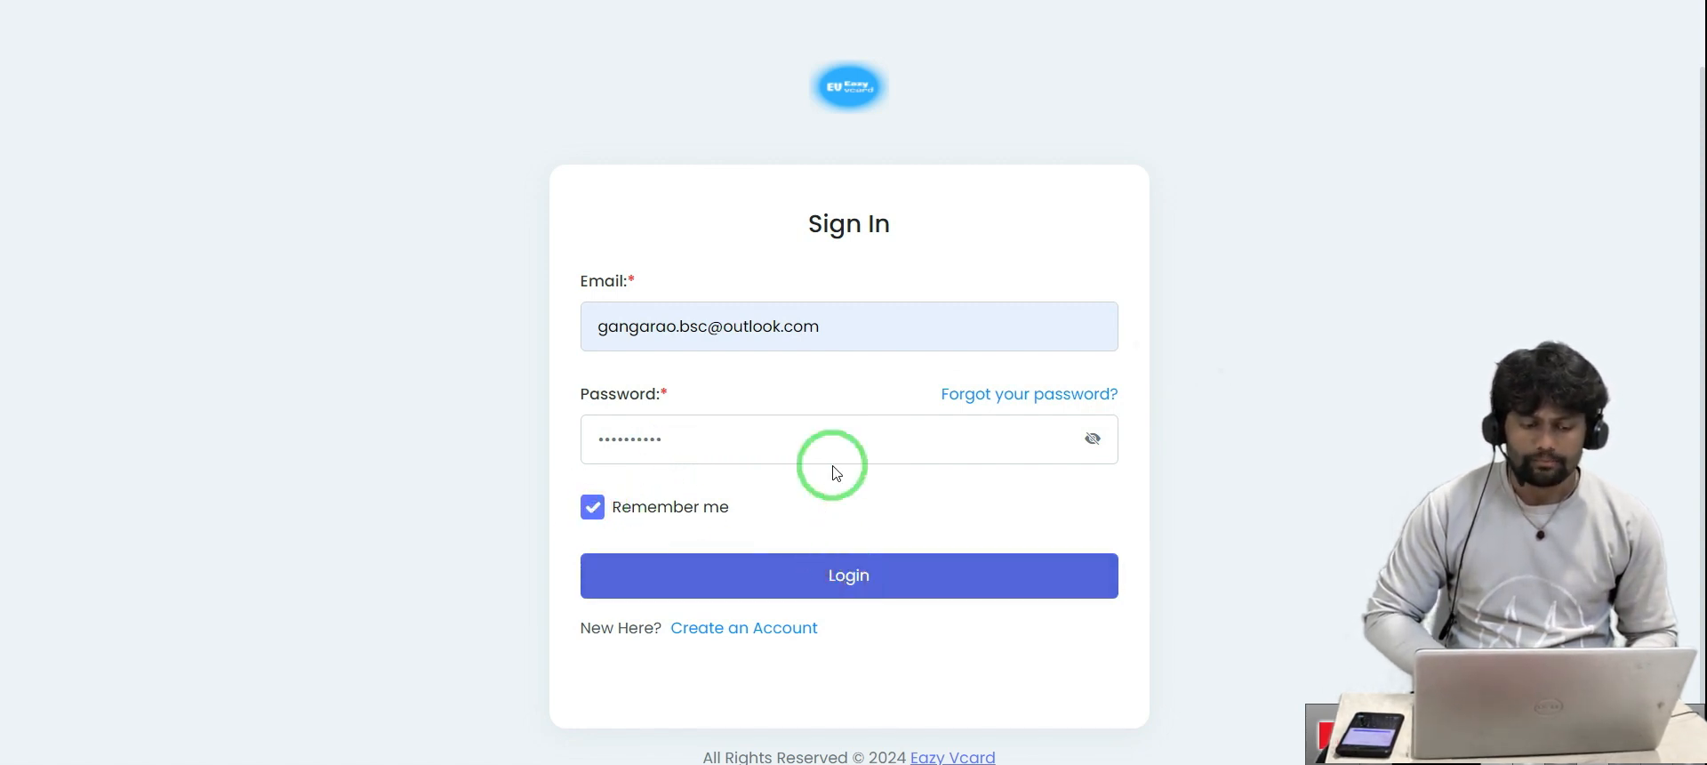
key("Return")
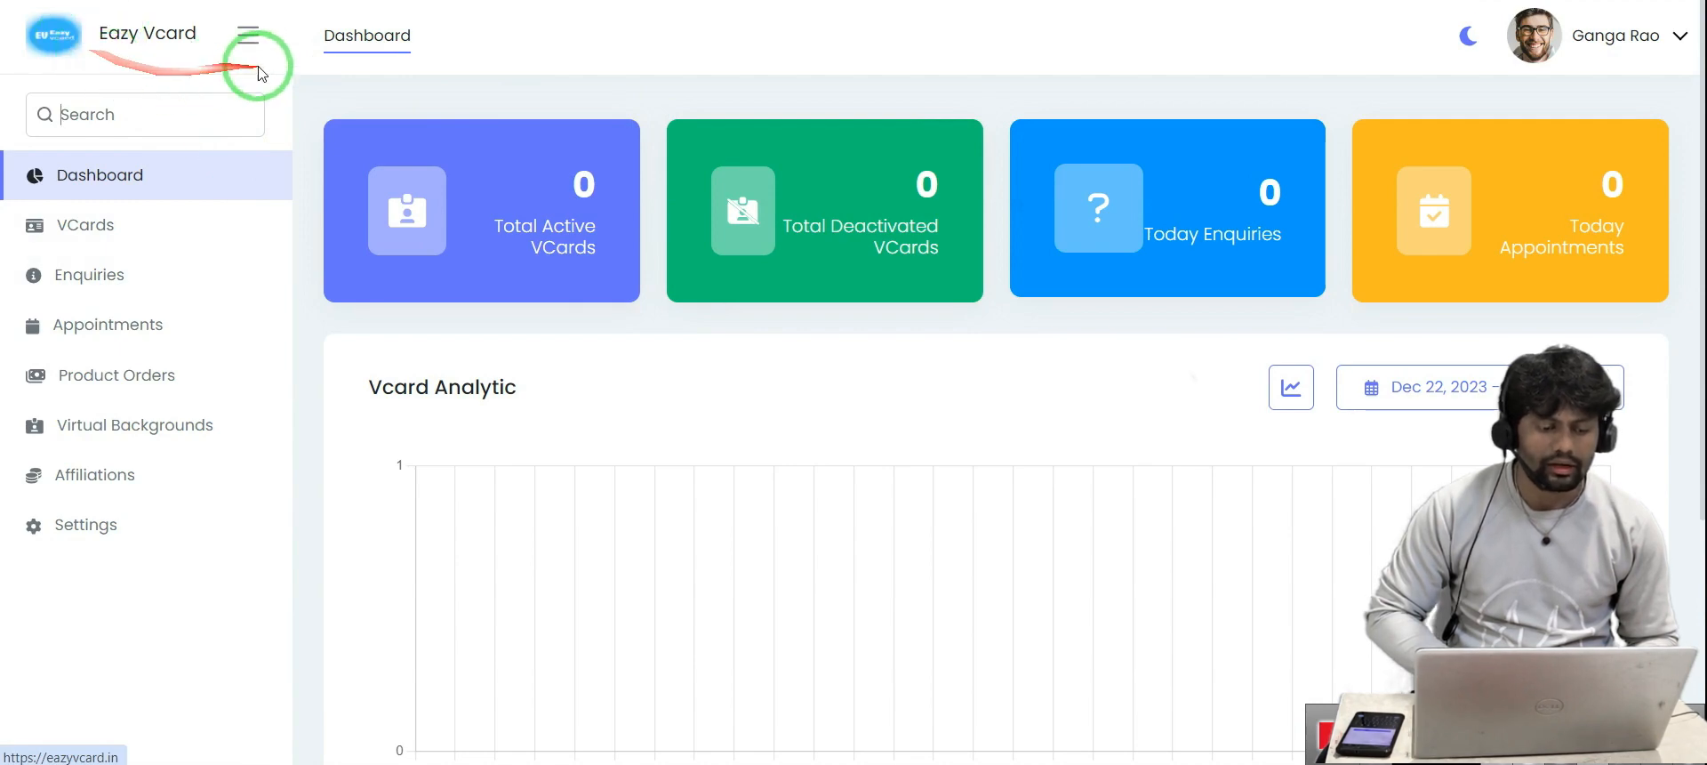
left_click(248, 52)
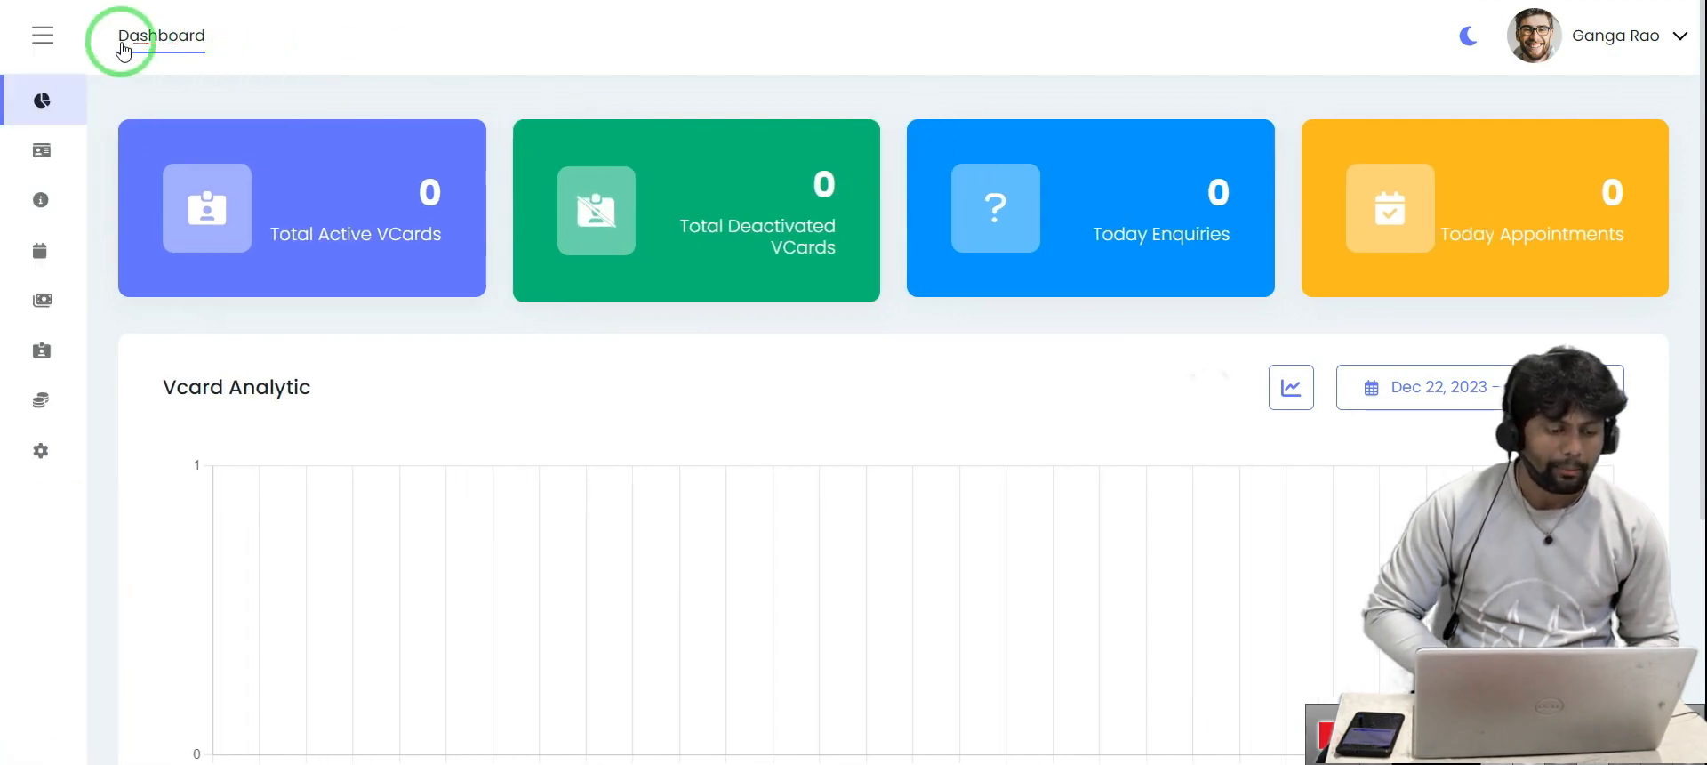
left_click(43, 40)
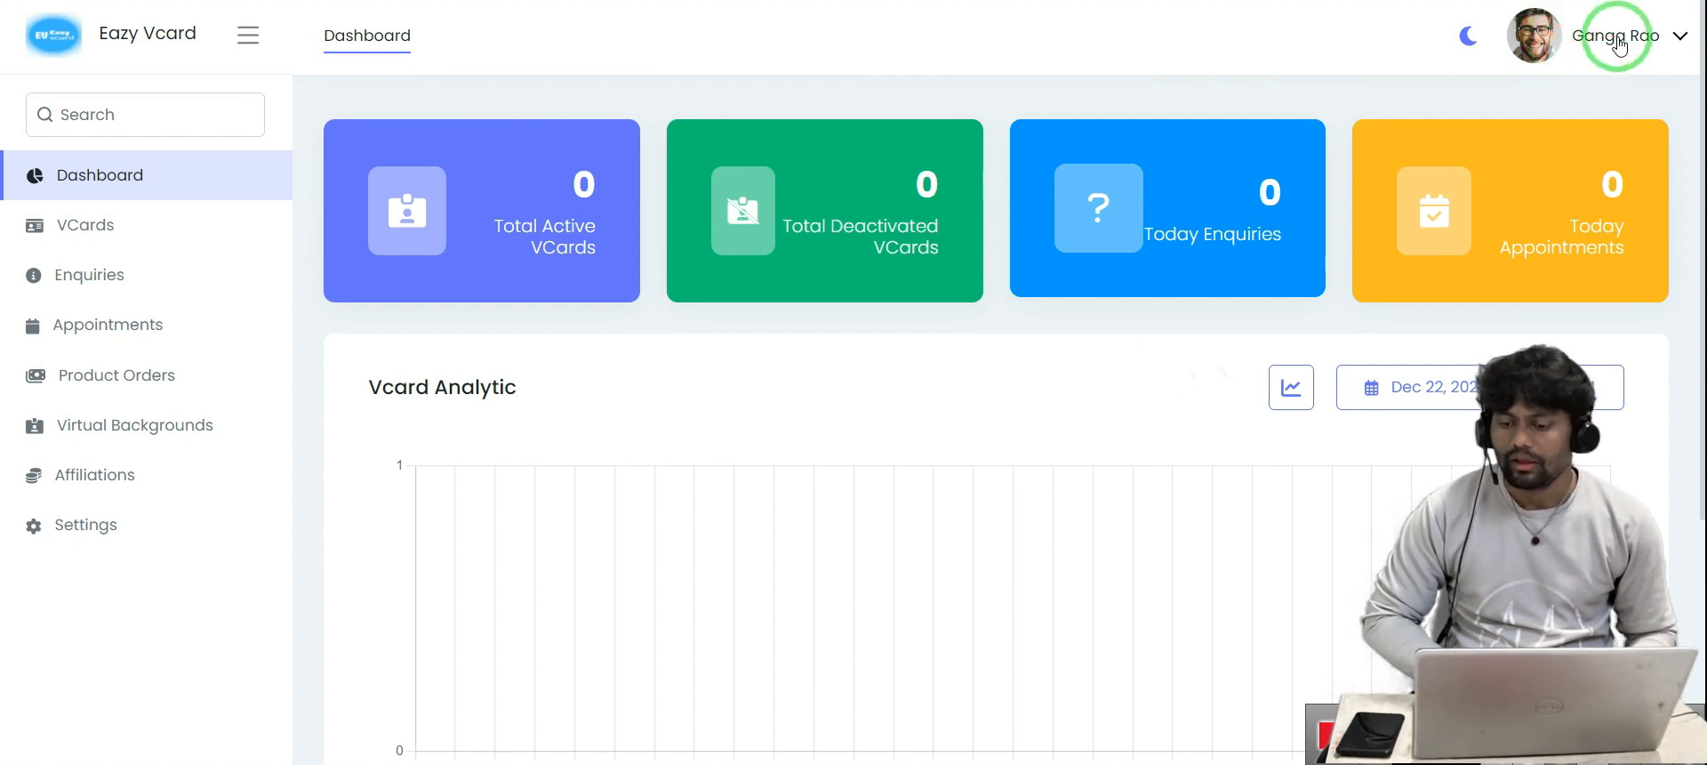
left_click(1614, 50)
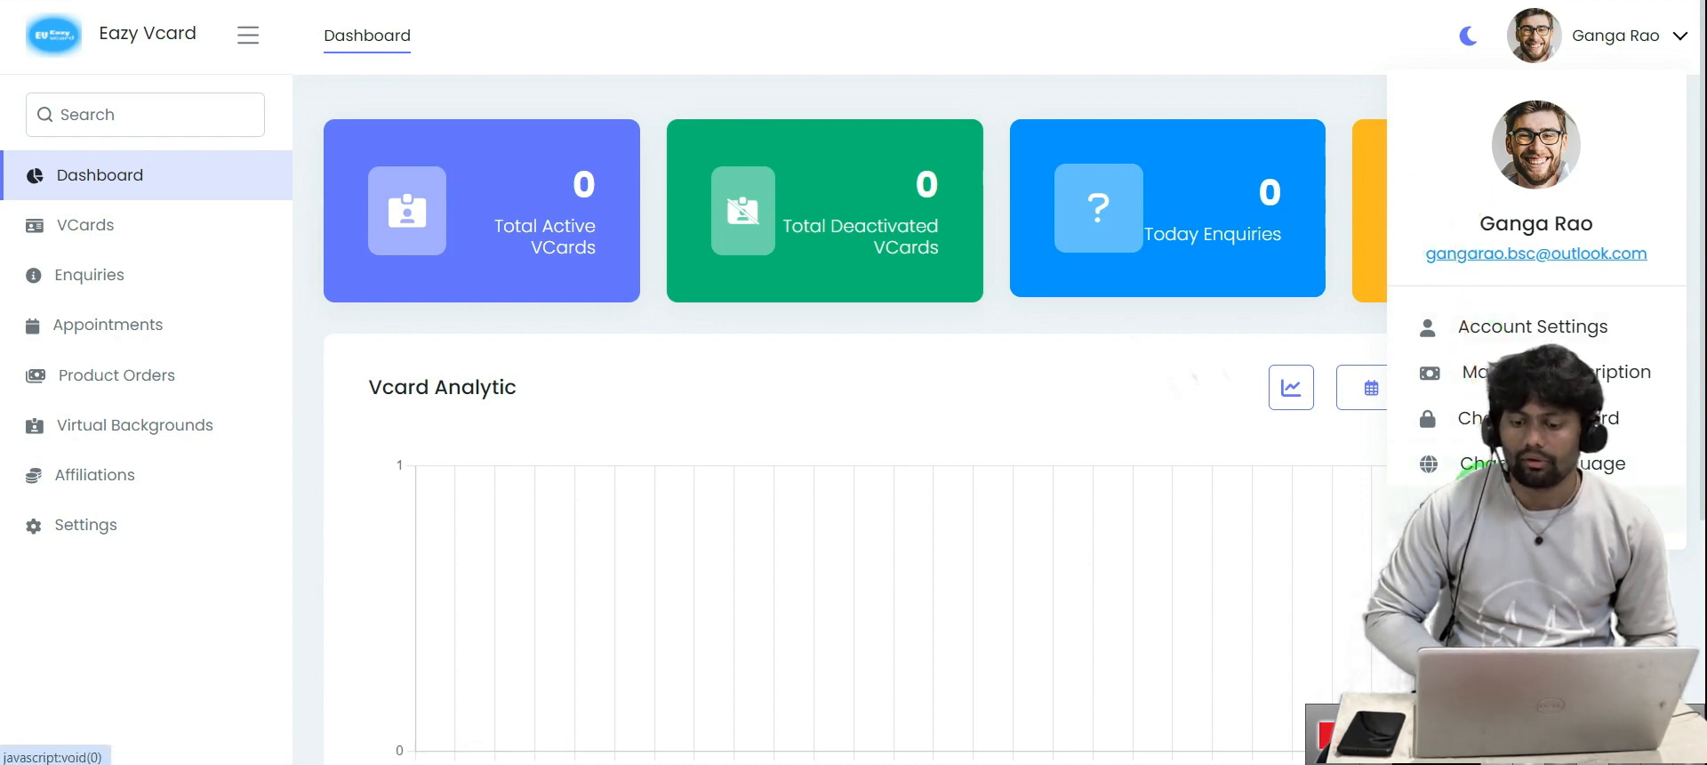
left_click(1280, 54)
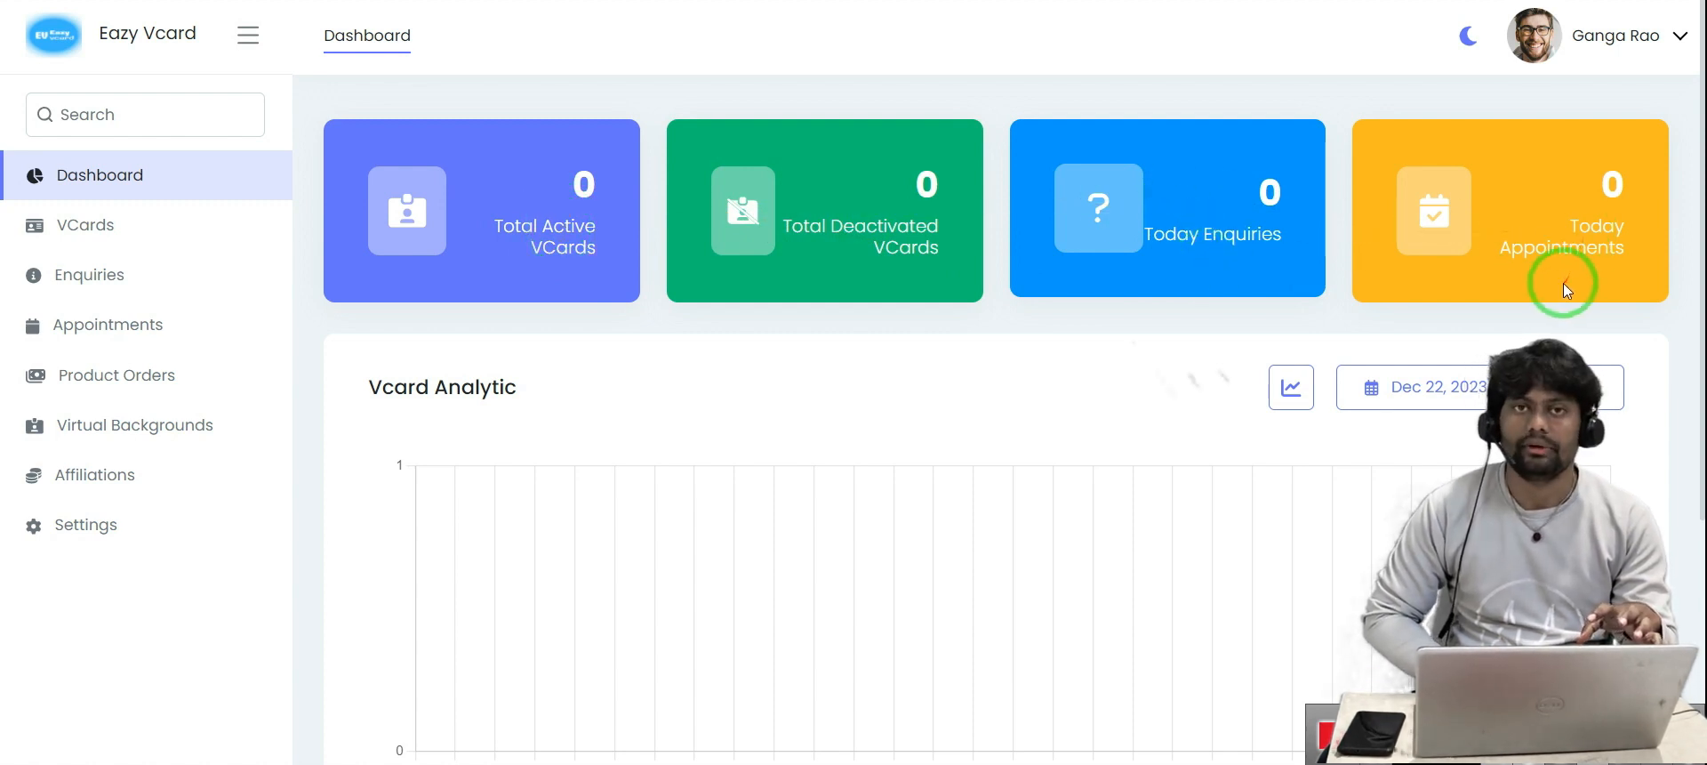
Scroll past the Vcard Analytic chart to Today Appointments, then open the empty VCards list
scroll(1317, 304, "down", 2)
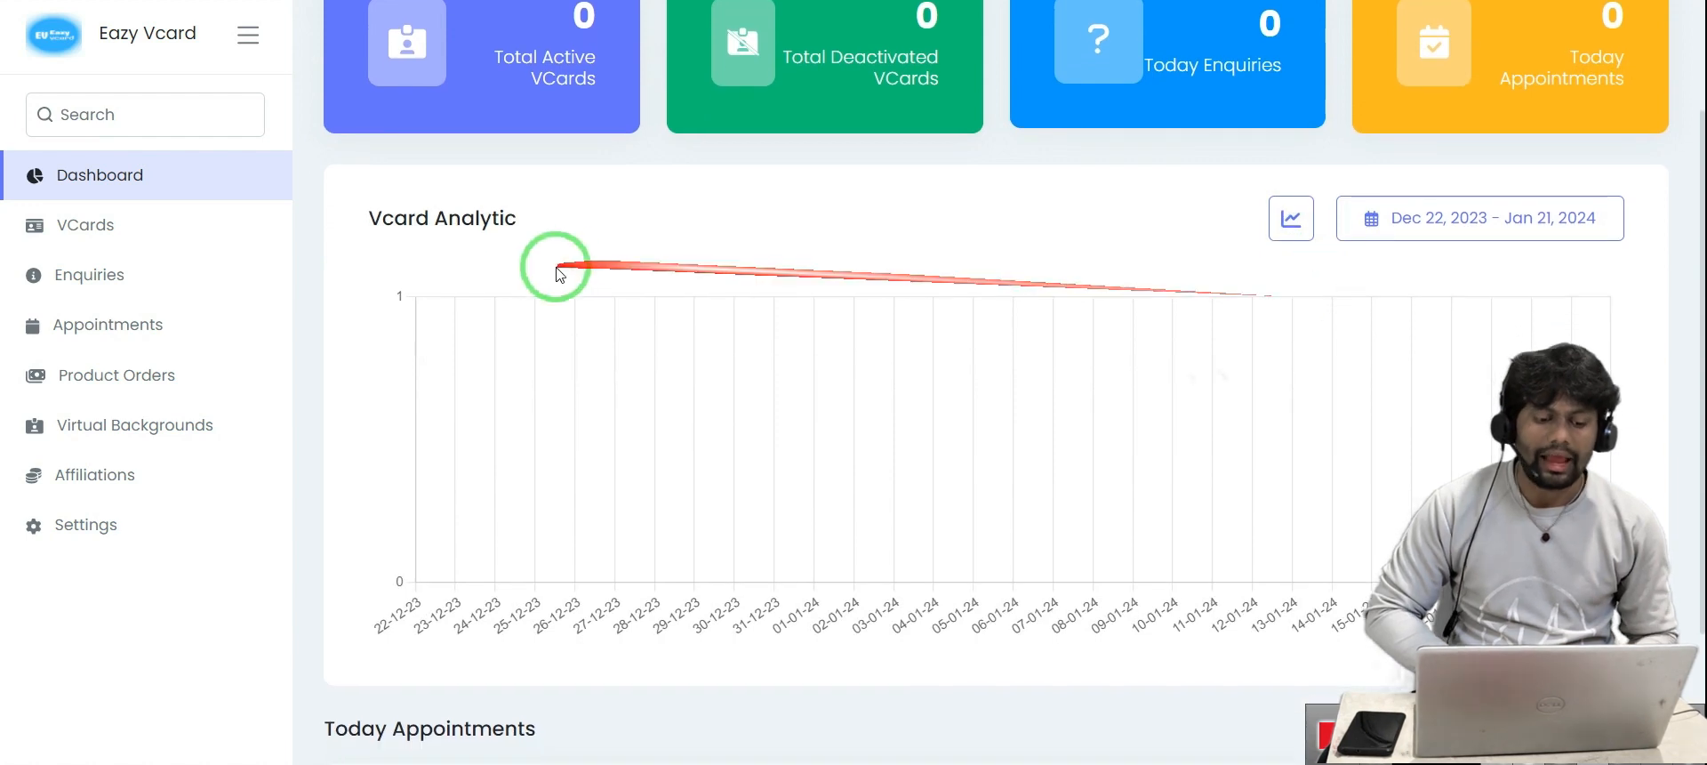
scroll(538, 259, "down", 2)
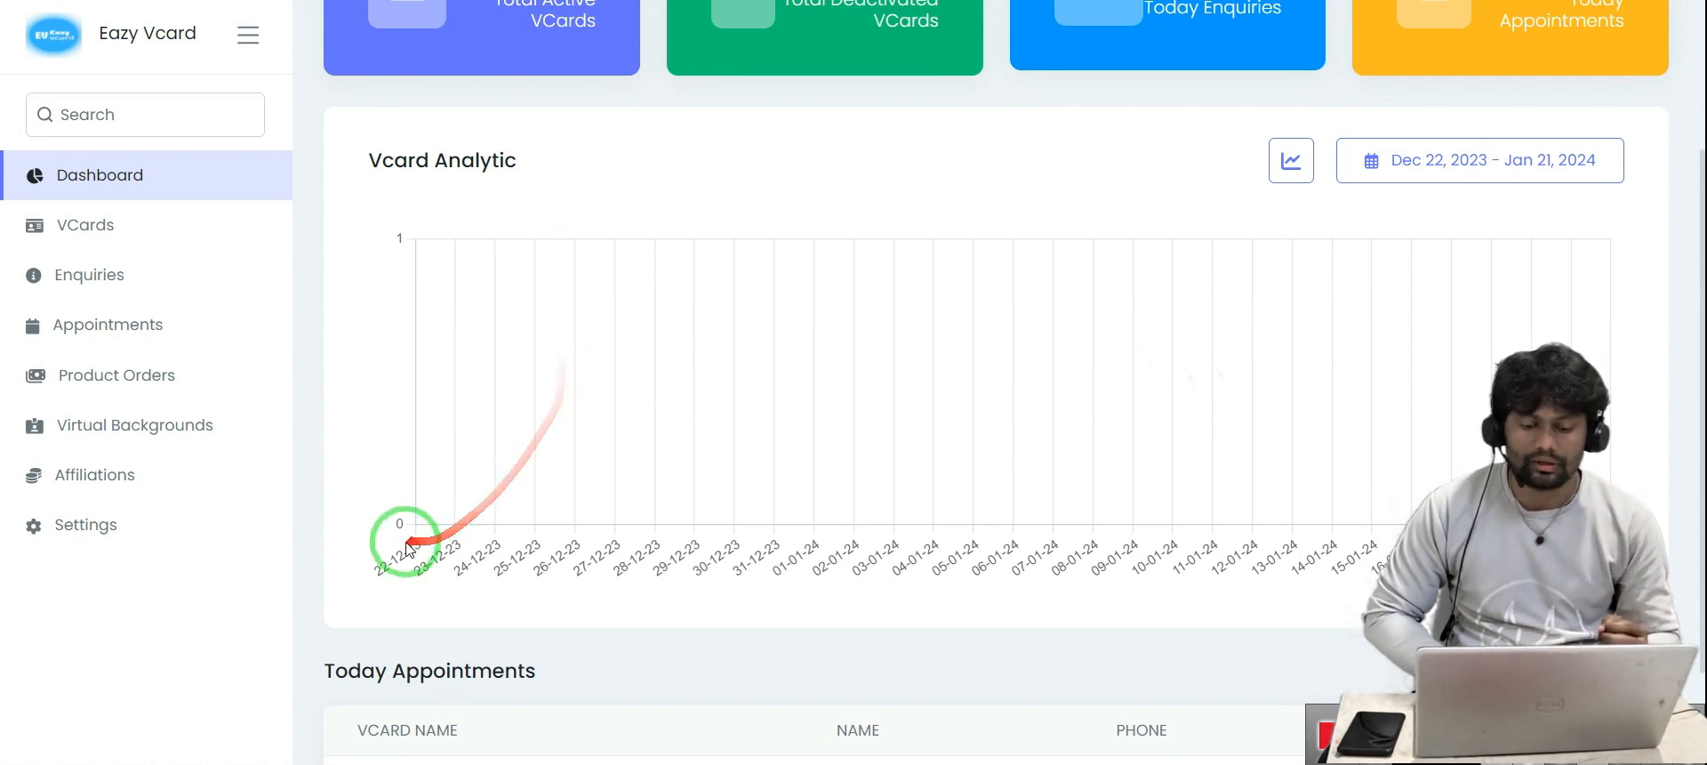
scroll(987, 408, "down", 2)
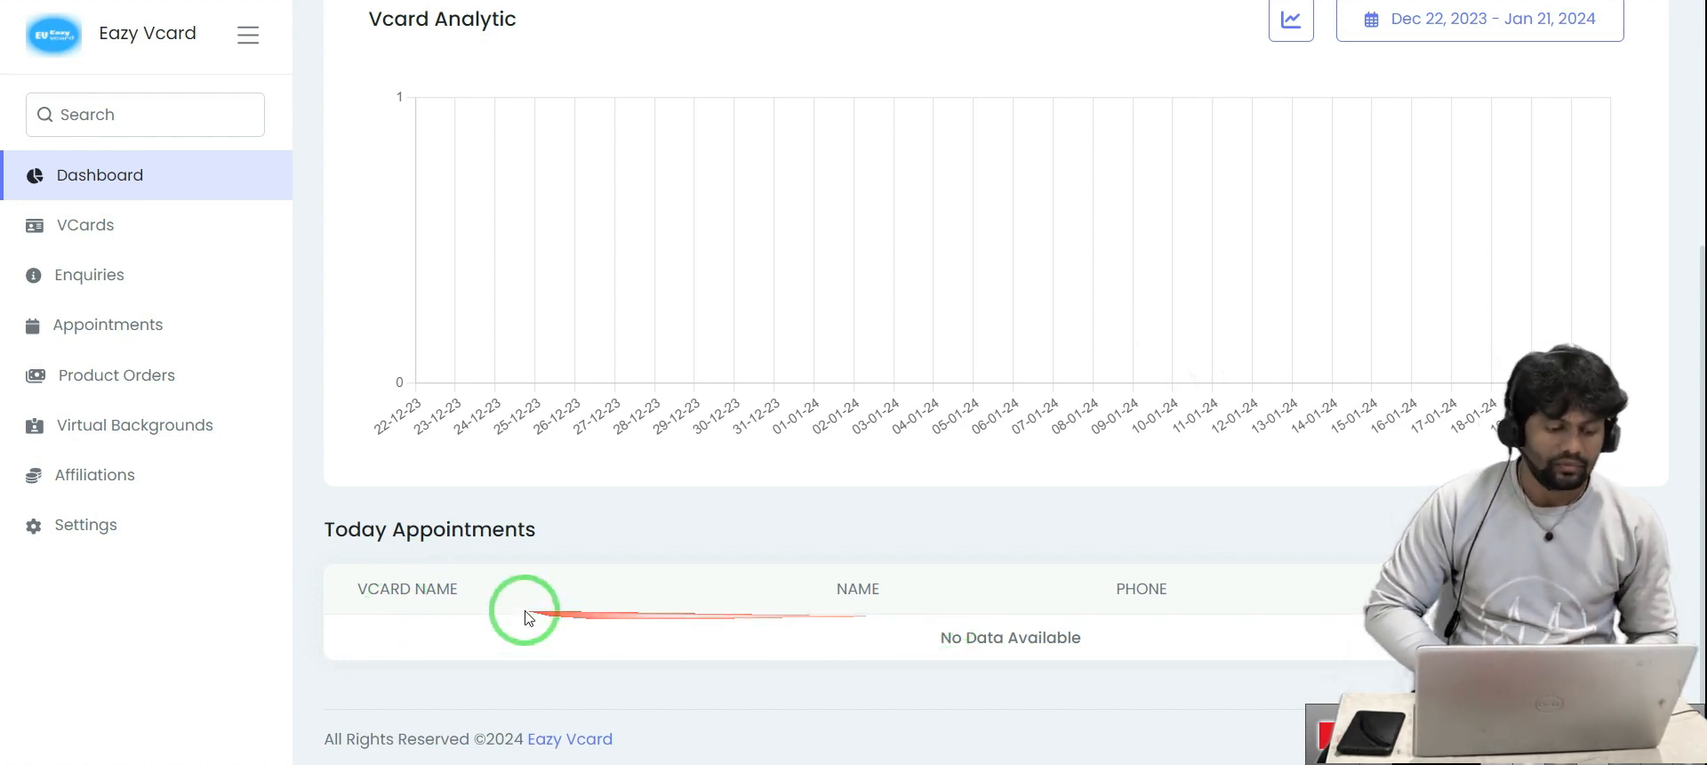
left_click(90, 242)
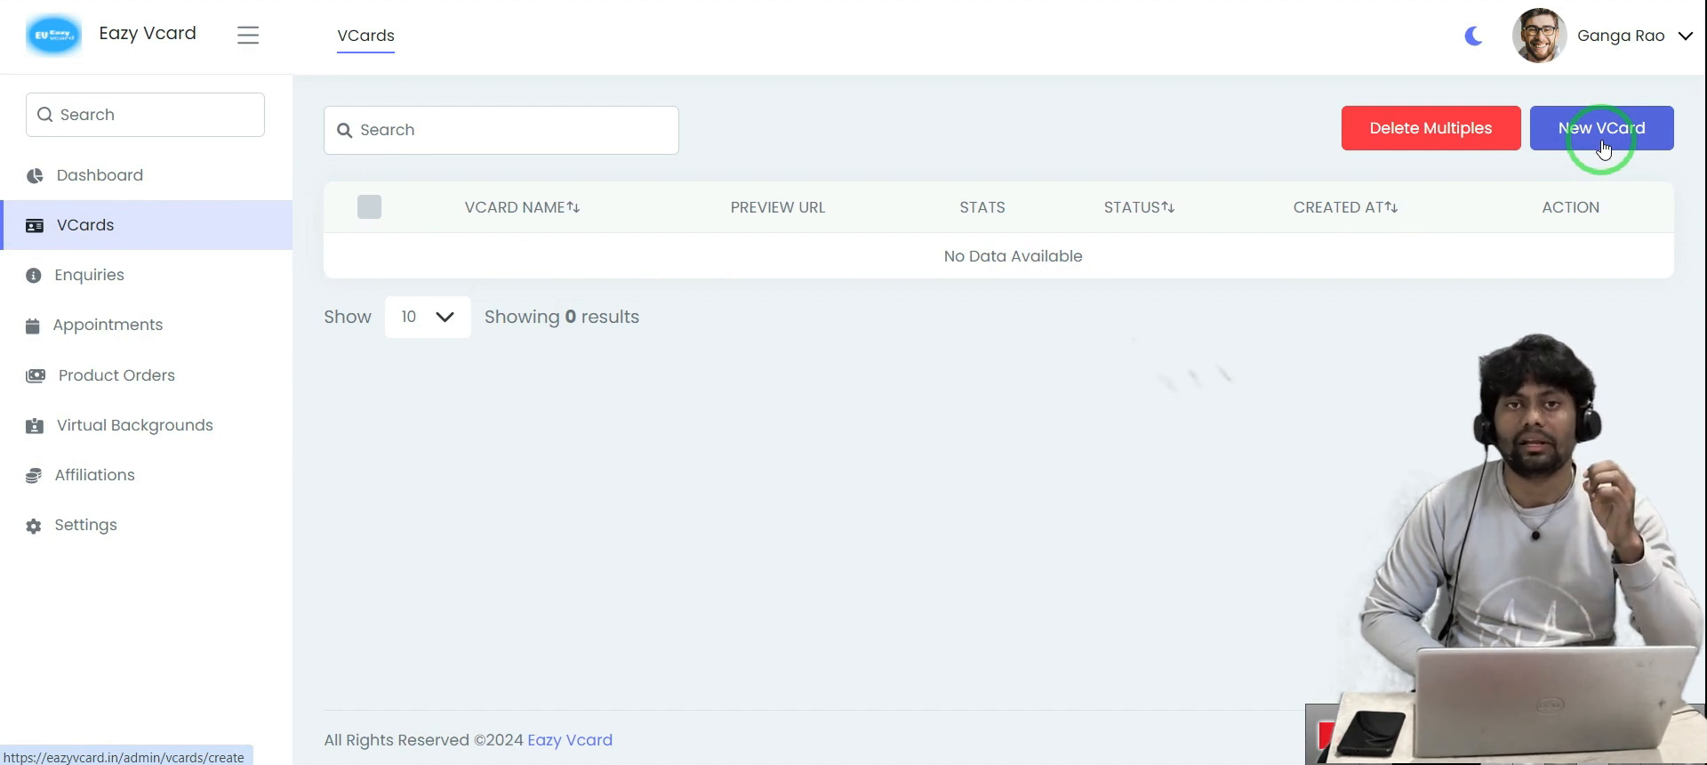
left_click(89, 274)
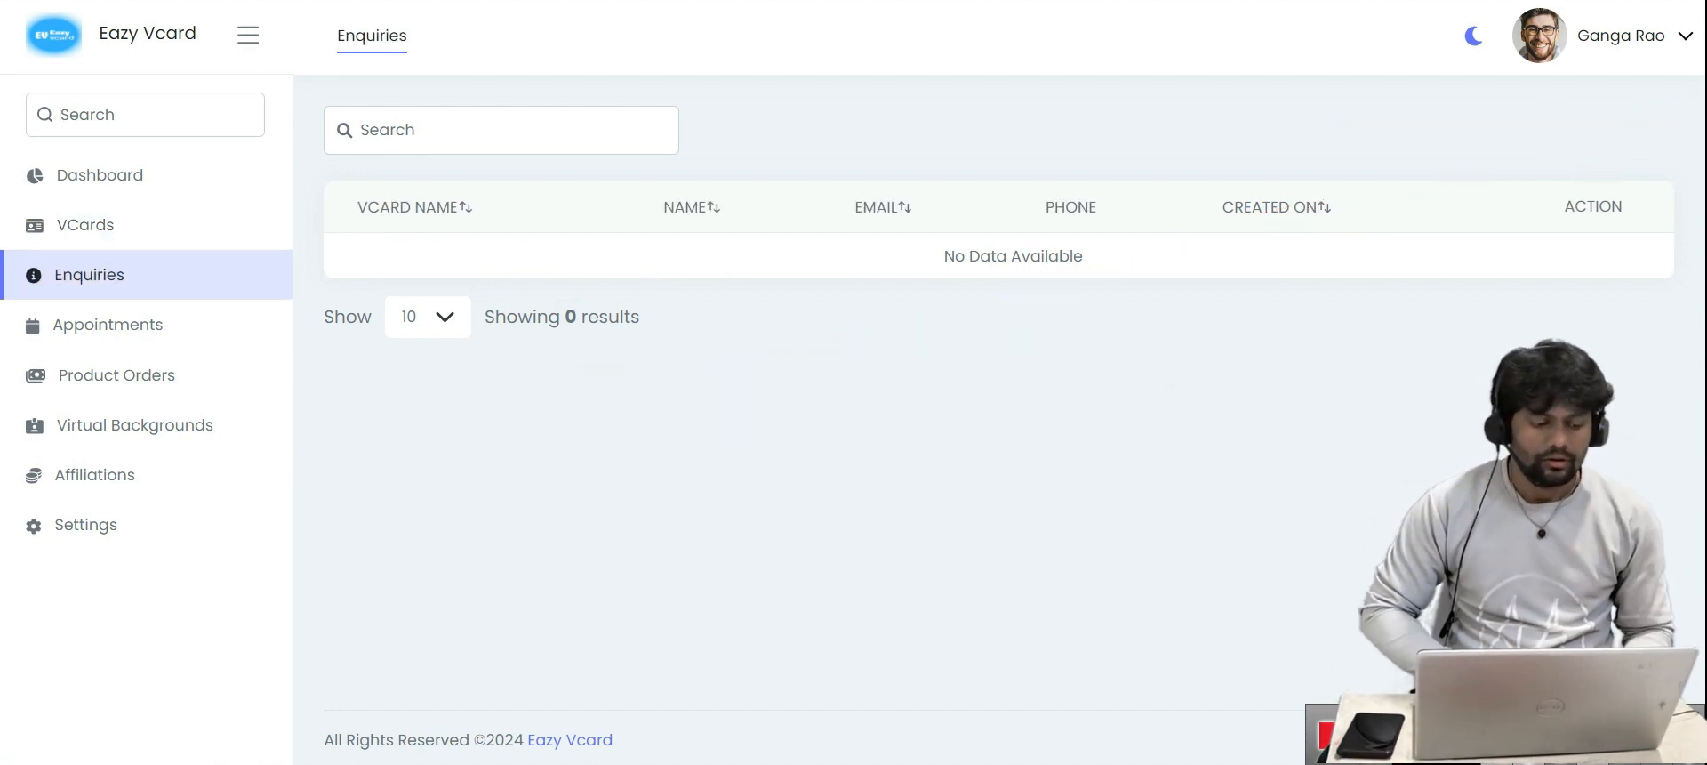
left_click(109, 326)
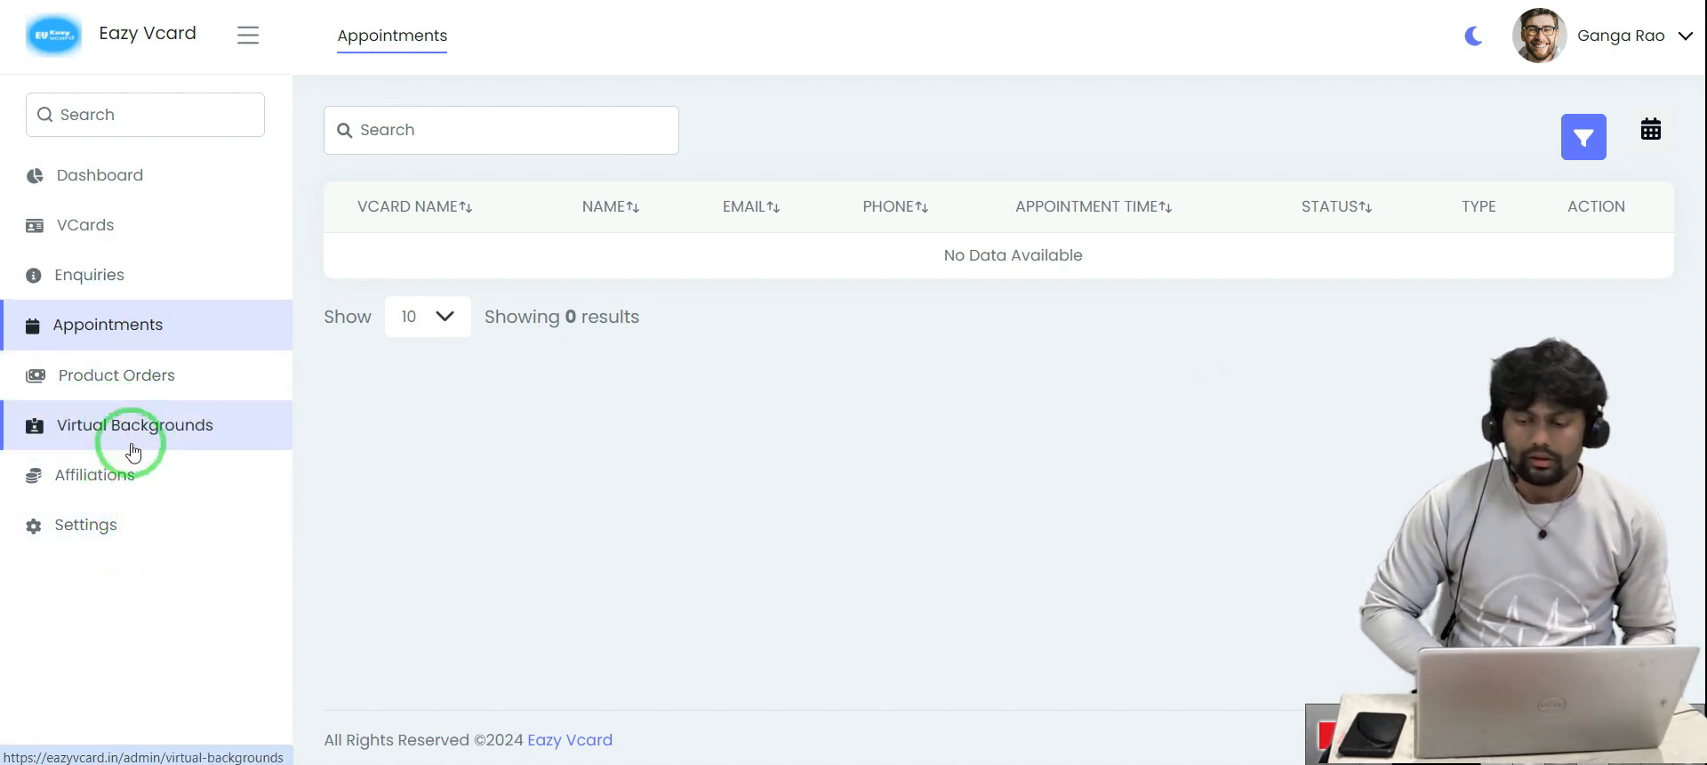
left_click(124, 237)
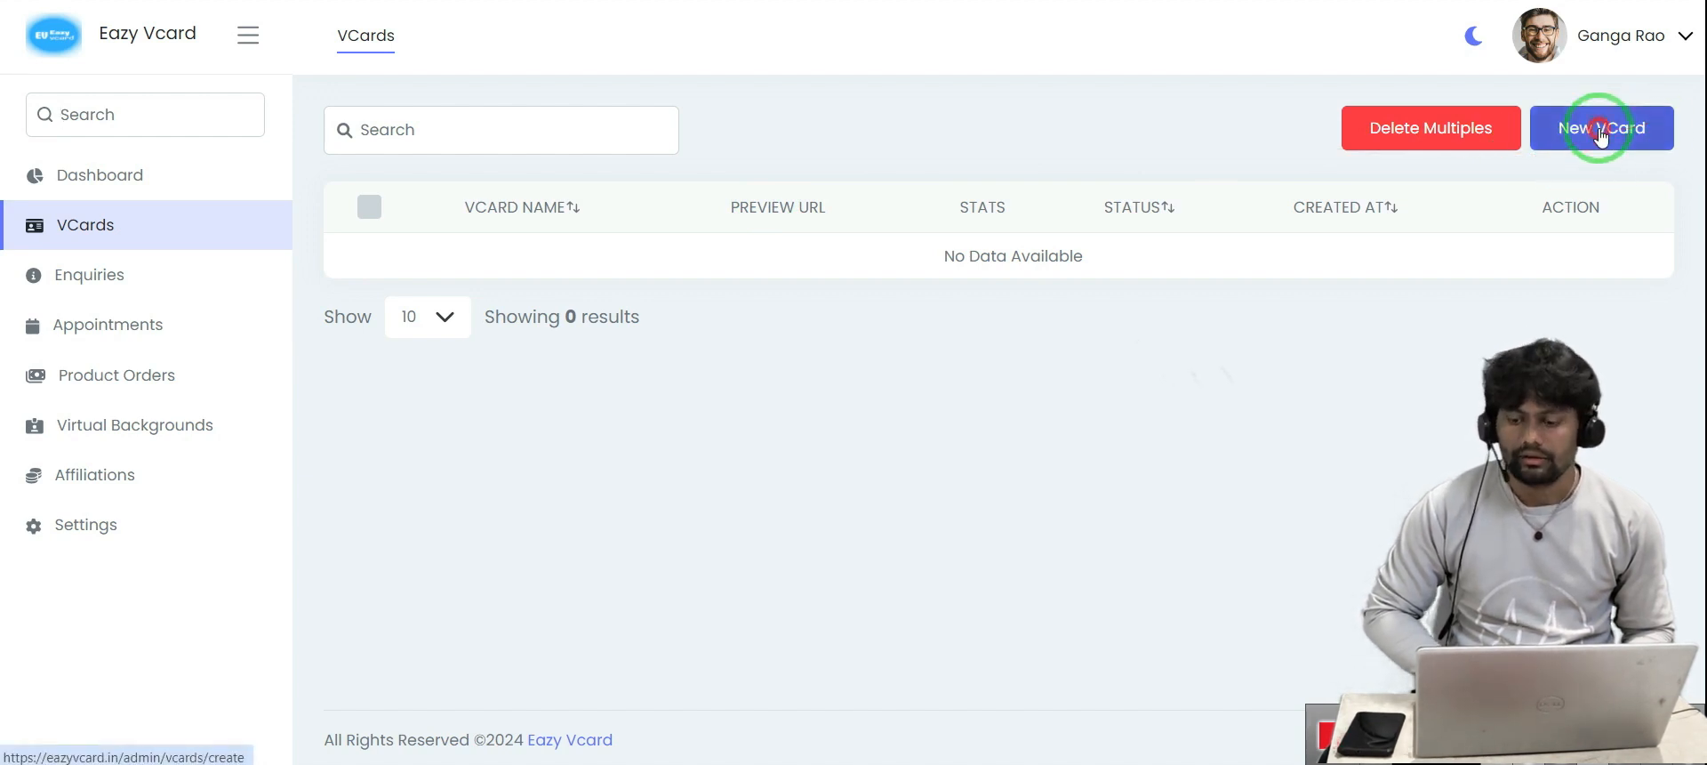
Start a new vCard and enter its URL alias, changing the alias's last letter to 'm'
left_click(1601, 133)
scroll(1106, 190, "down", 3)
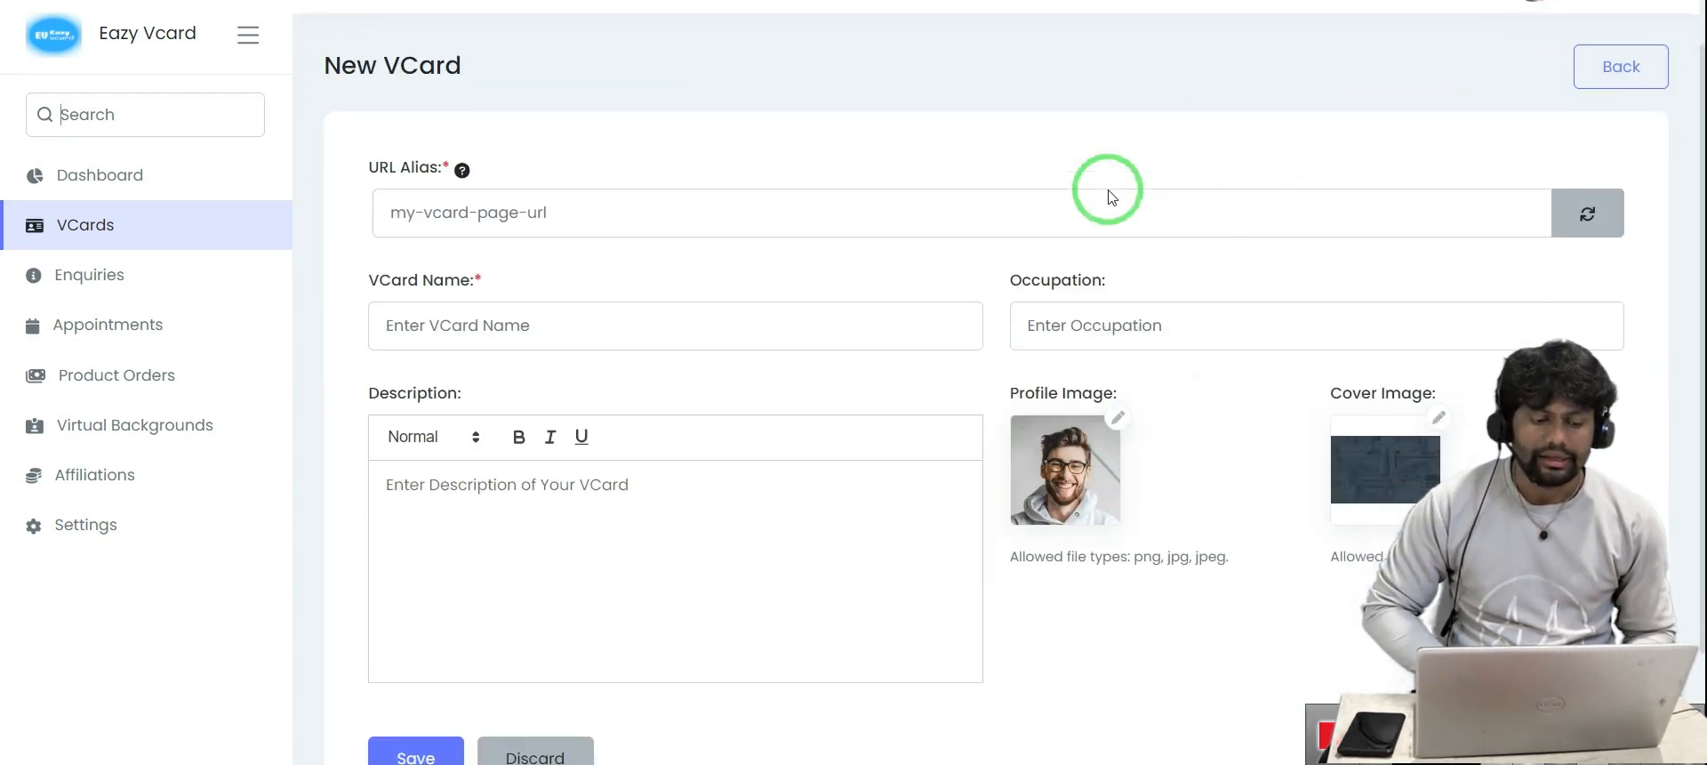
left_click(435, 145)
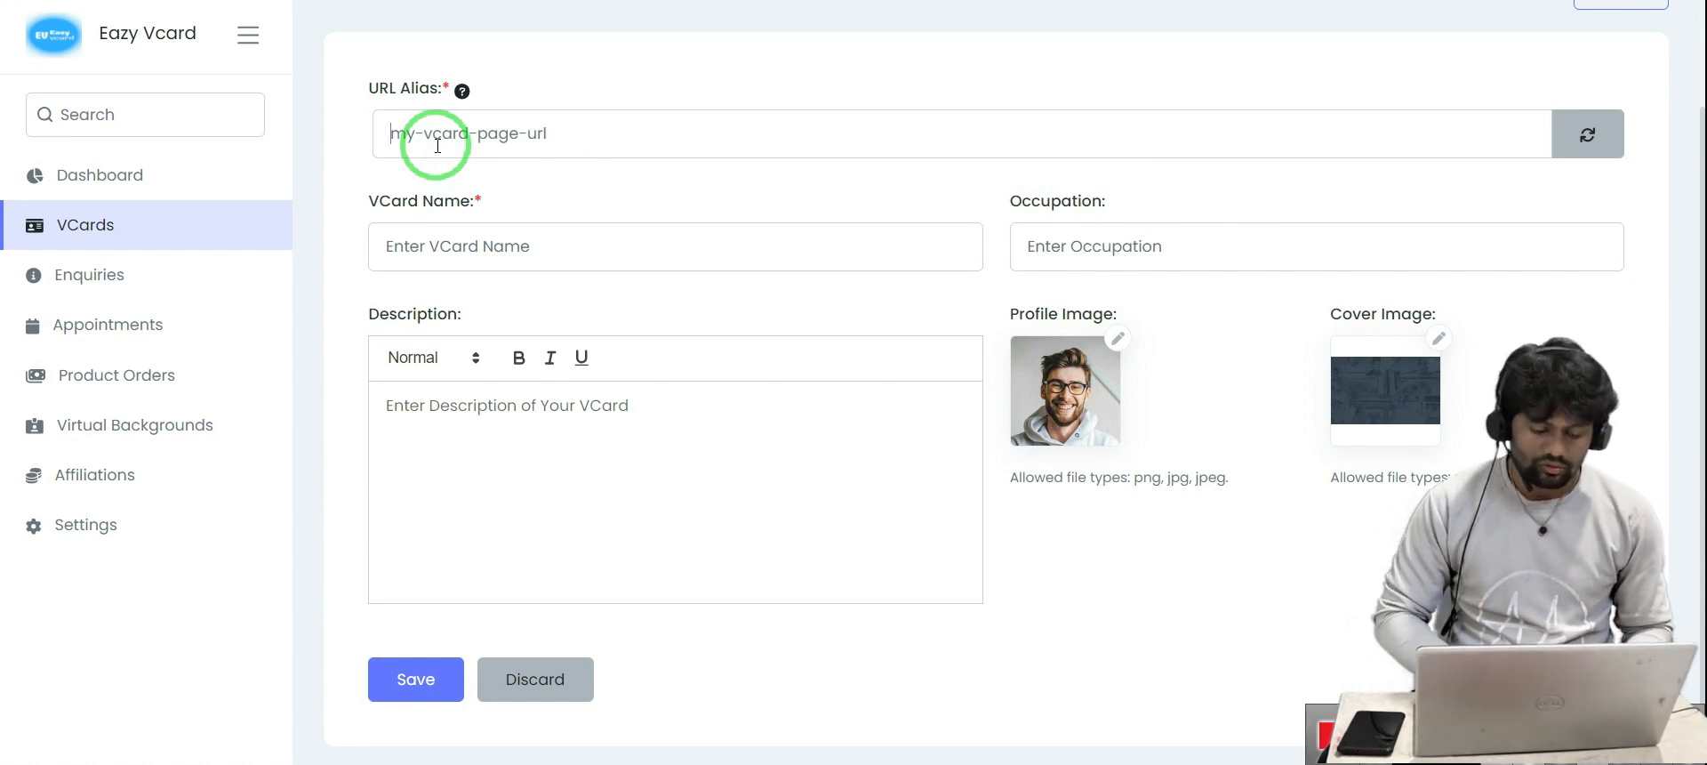
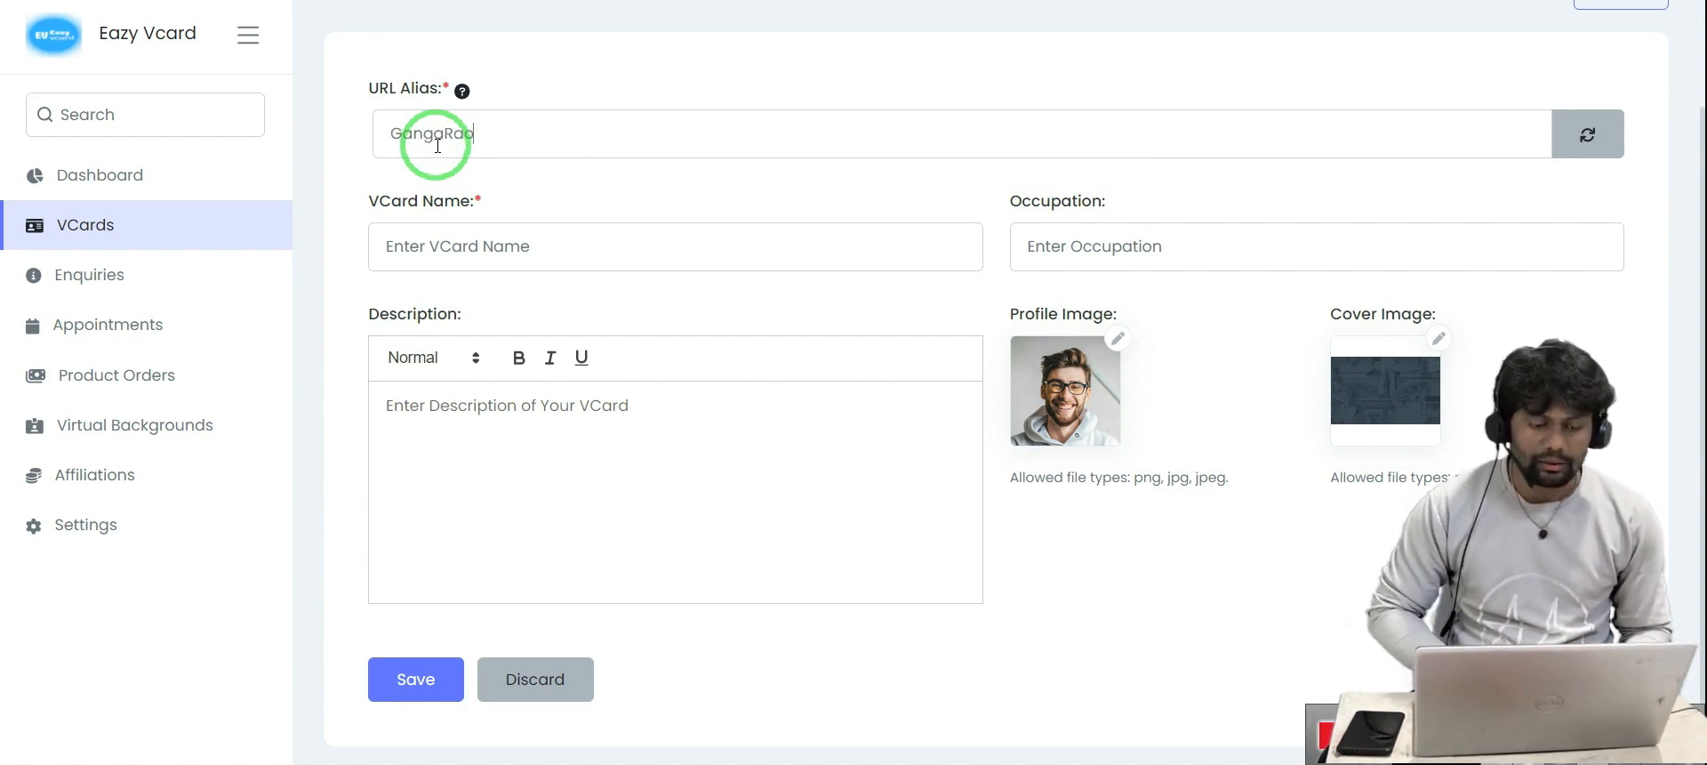
left_click(453, 259)
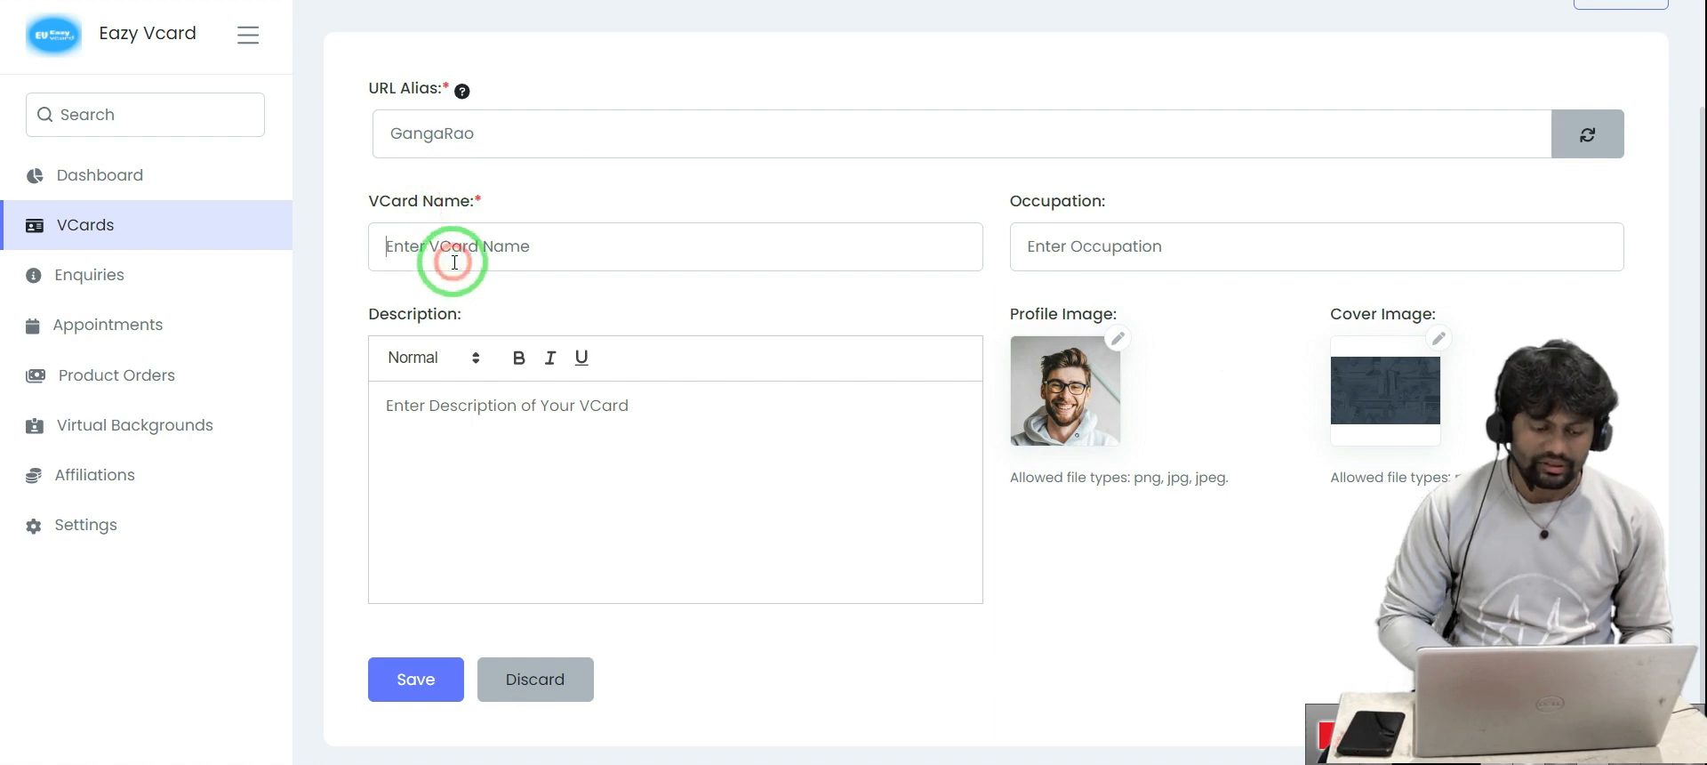
left_click(491, 137)
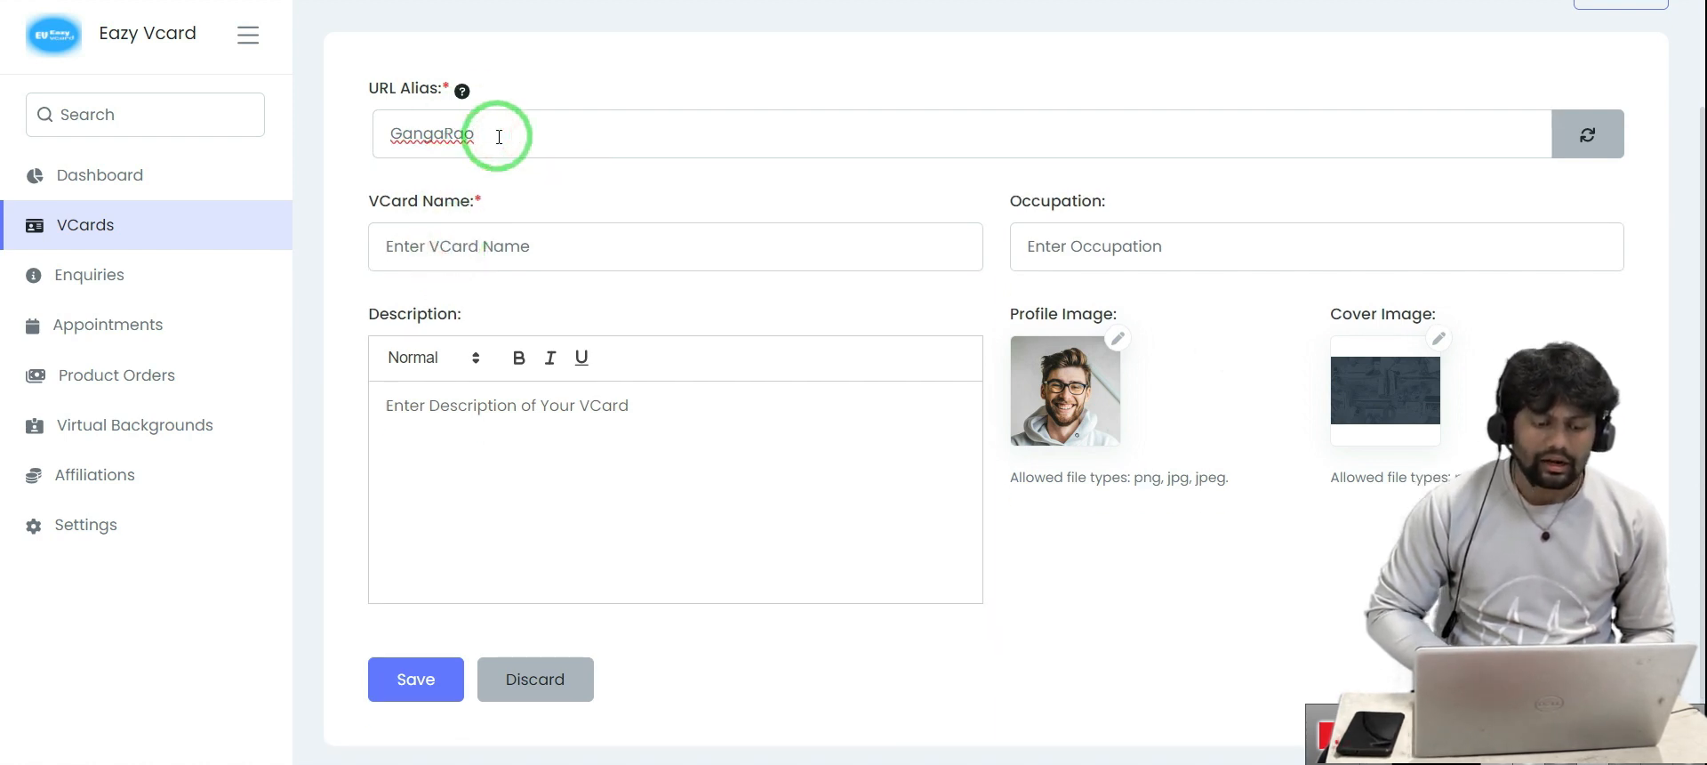
key("BackSpace")
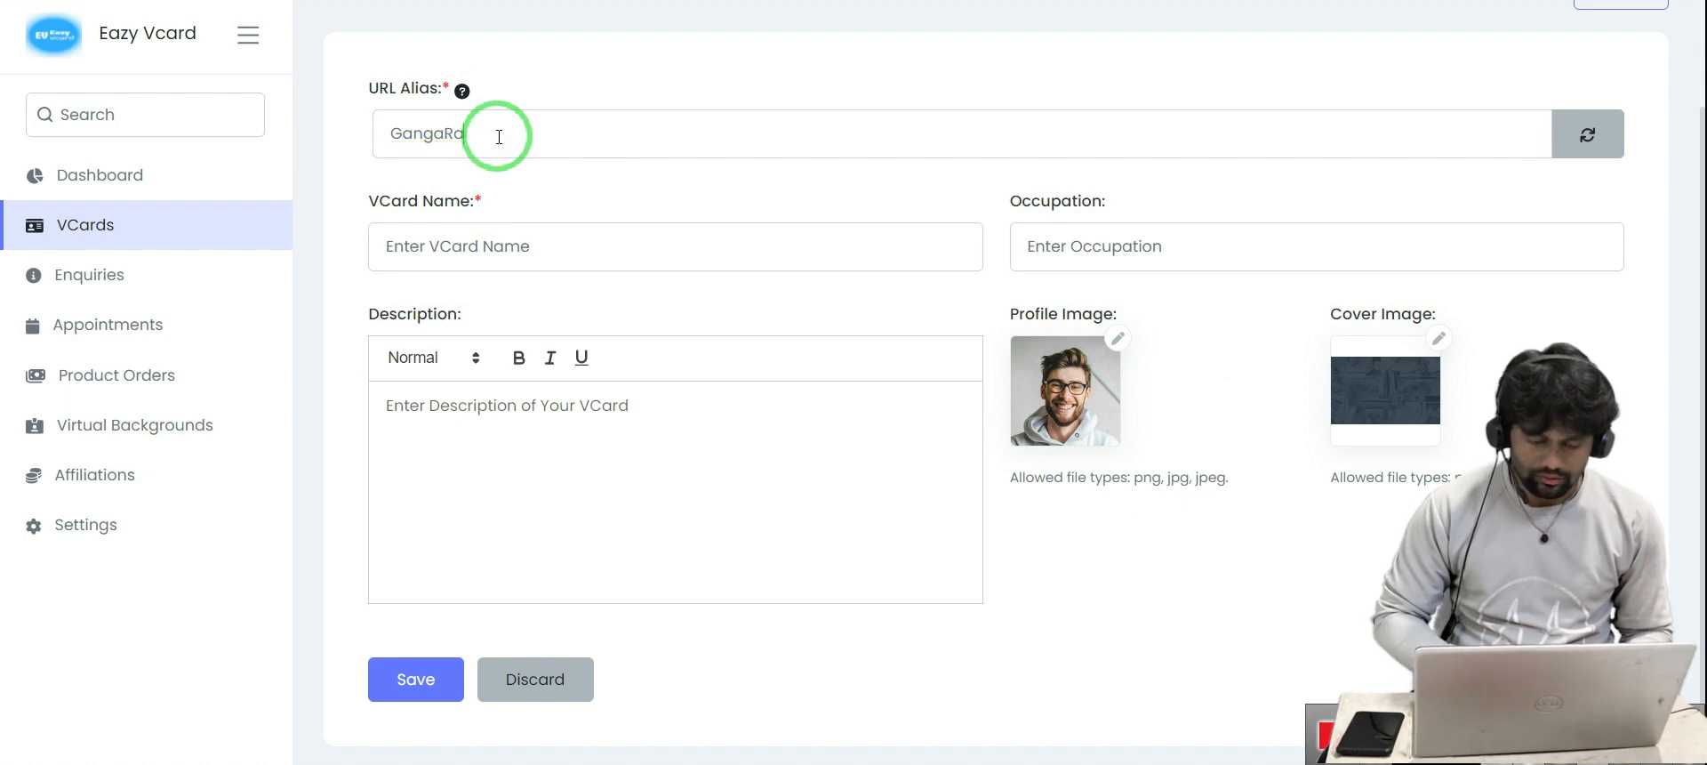
type("m")
left_click(491, 248)
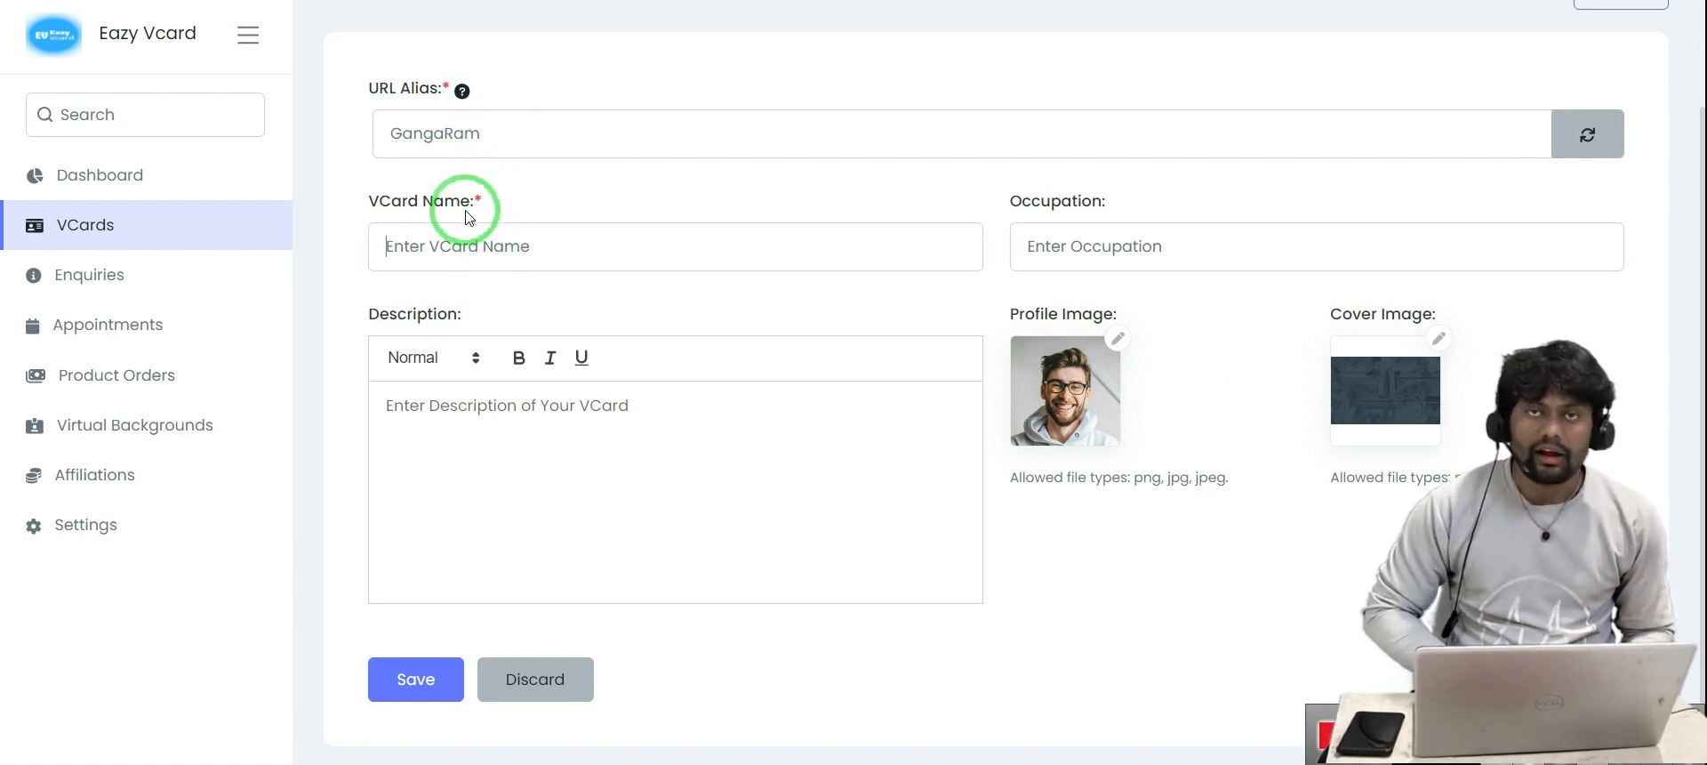
left_click(509, 136)
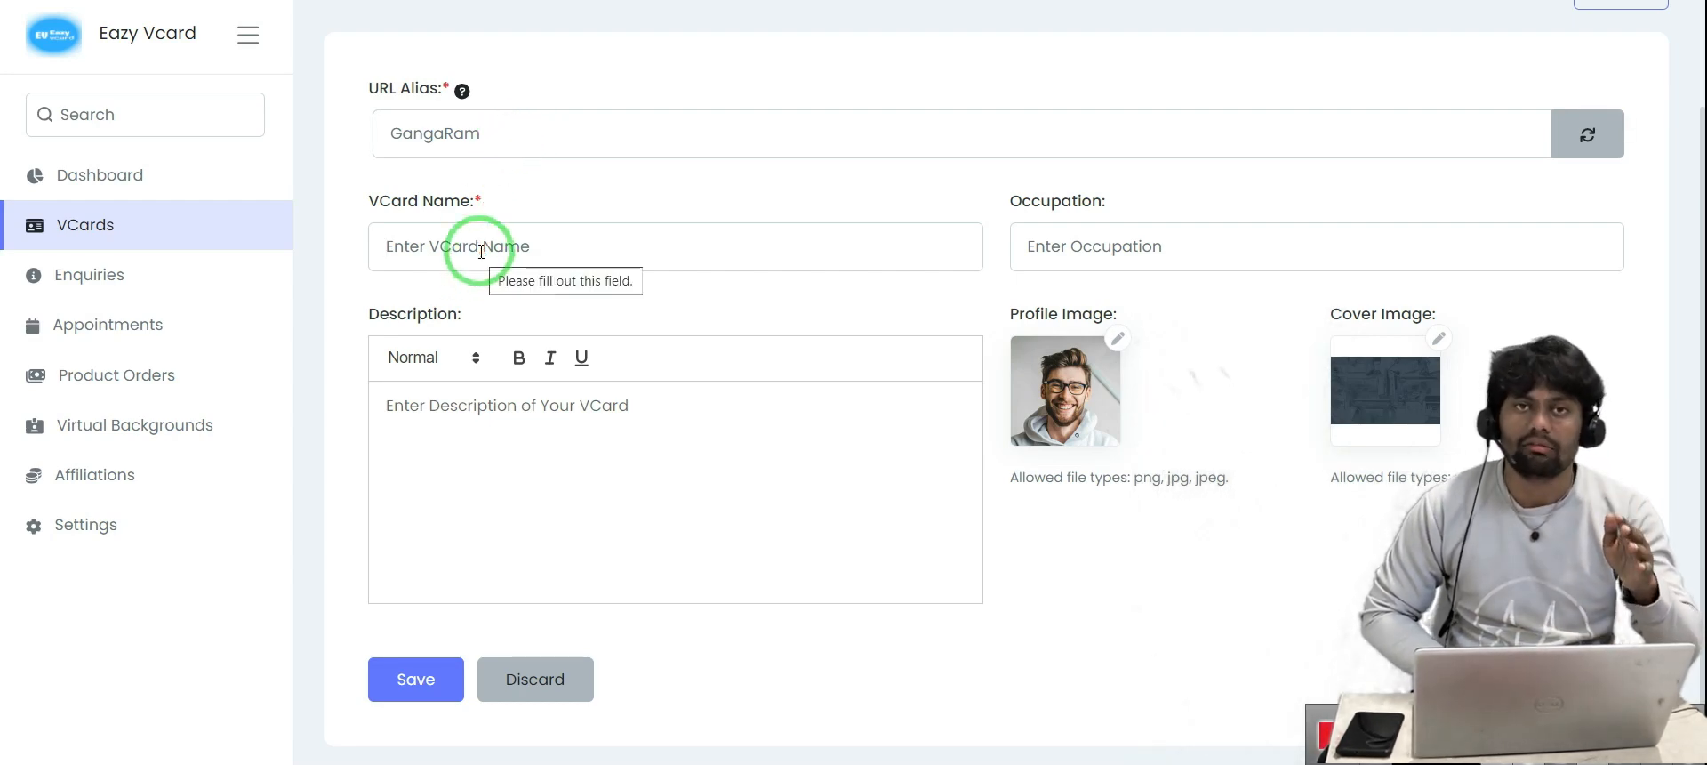
Enter the vCard name 'Fashon' and correct it to 'Fashion'
left_click(449, 245)
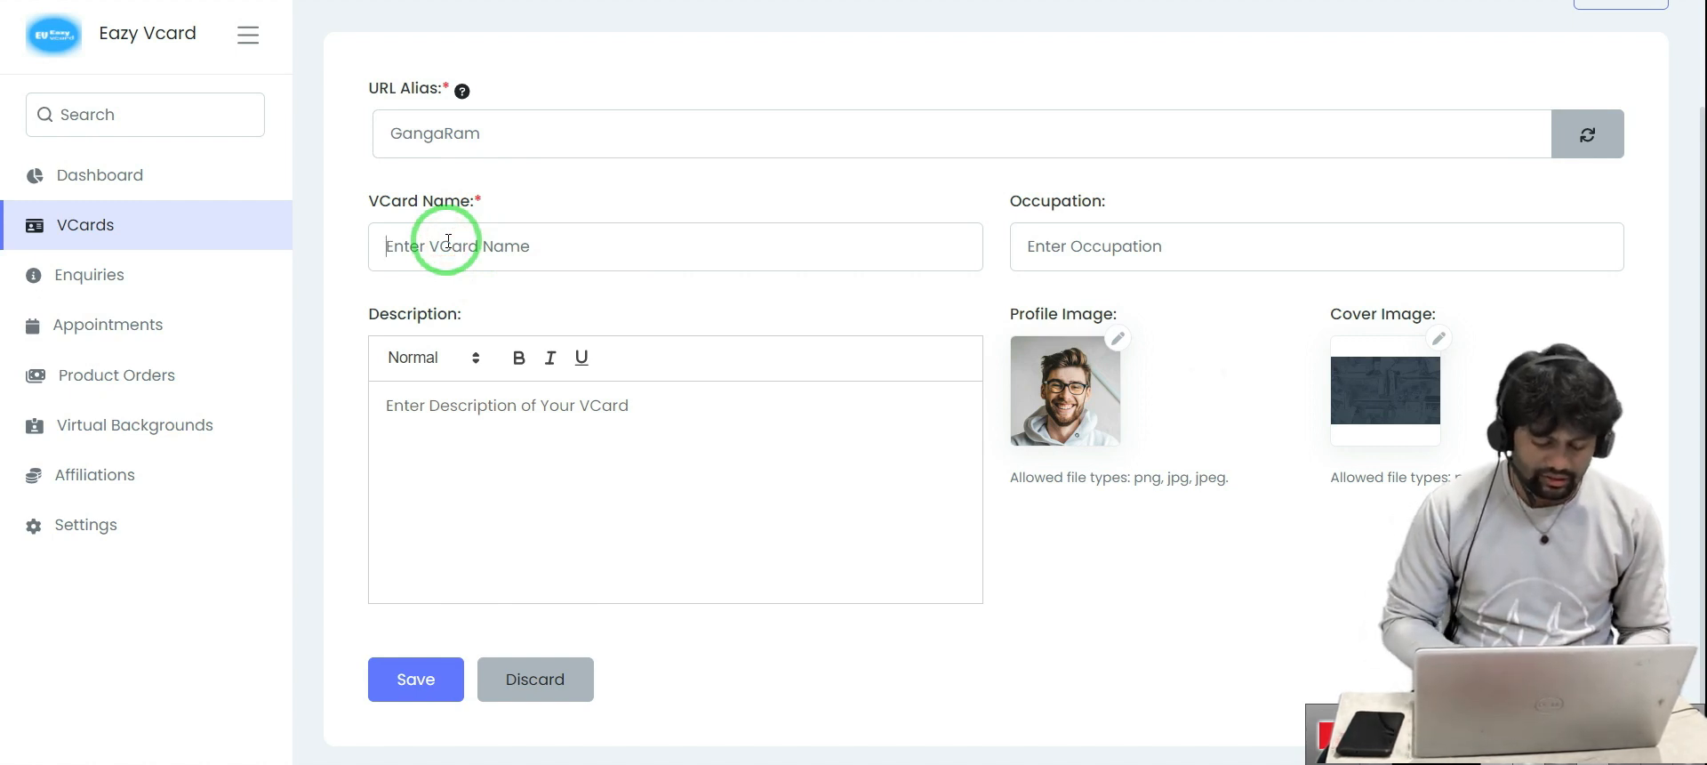
type("Fashon")
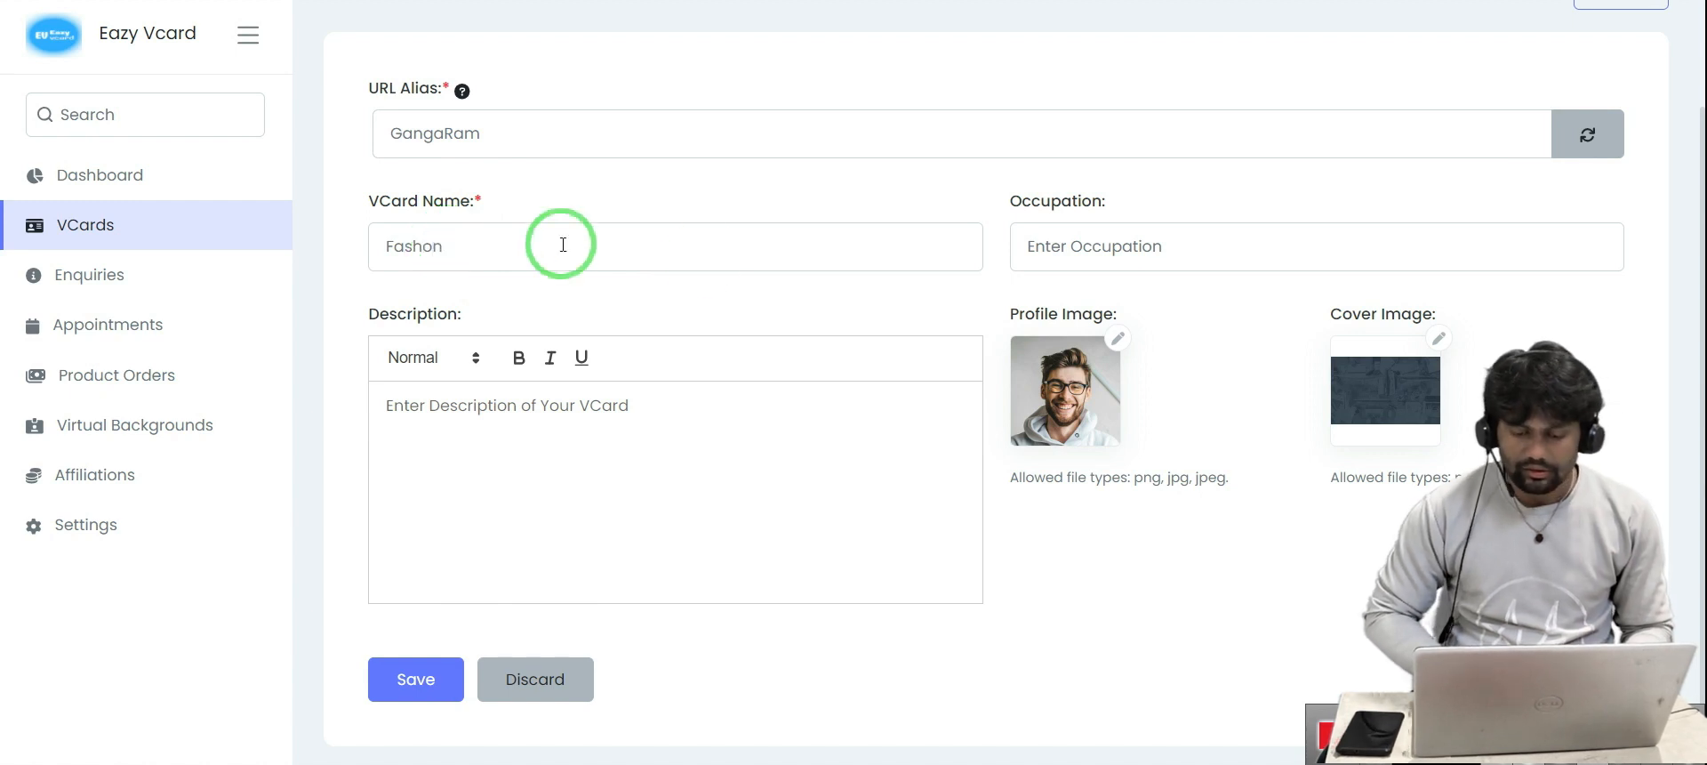
left_click(1110, 247)
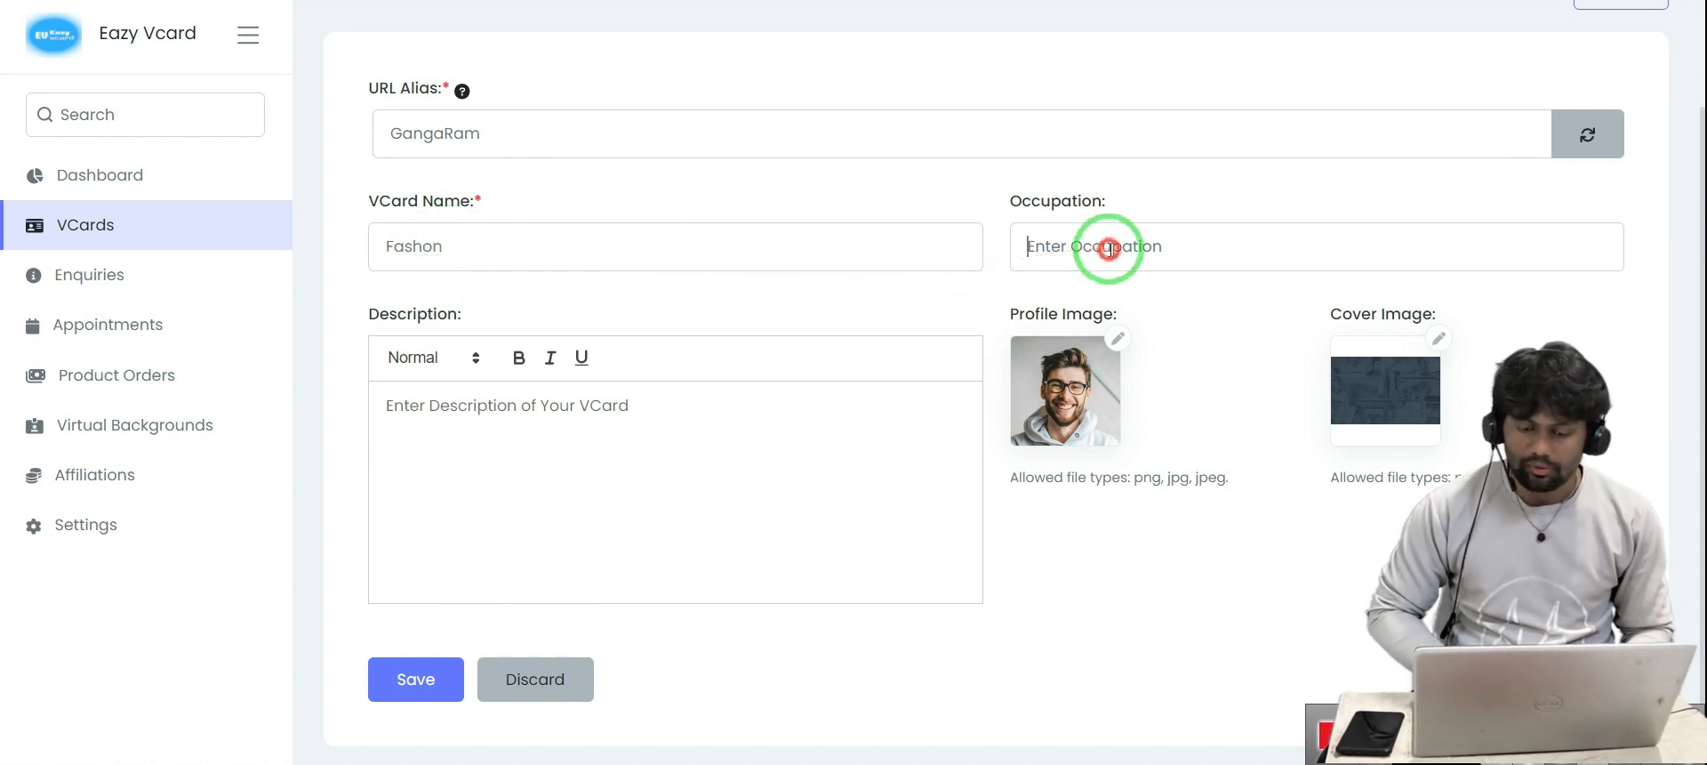
scroll(983, 296, "down", 1)
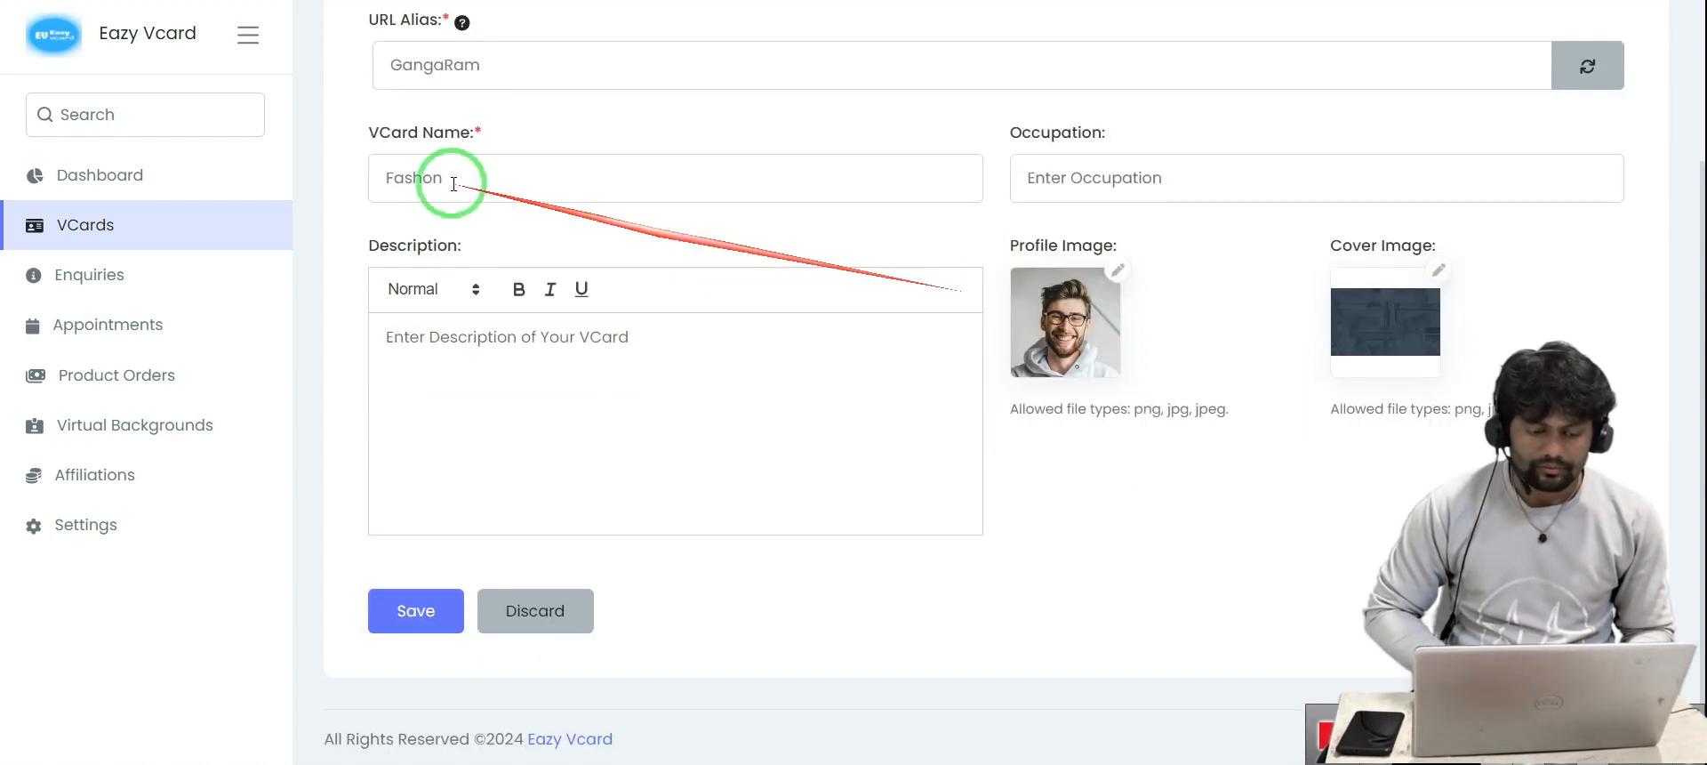
left_click(418, 182)
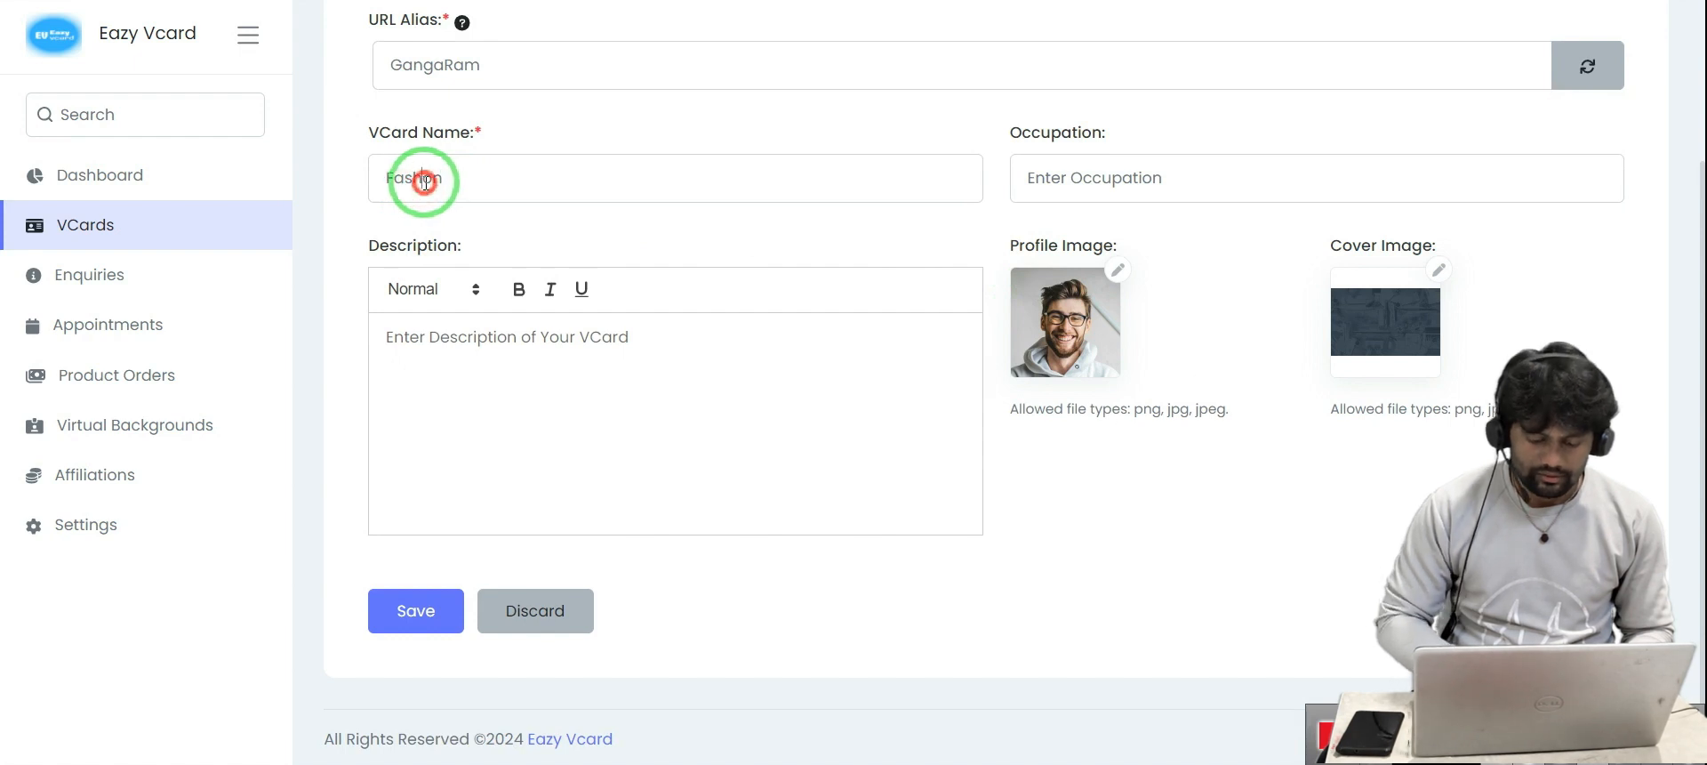
type("i")
left_click(541, 214)
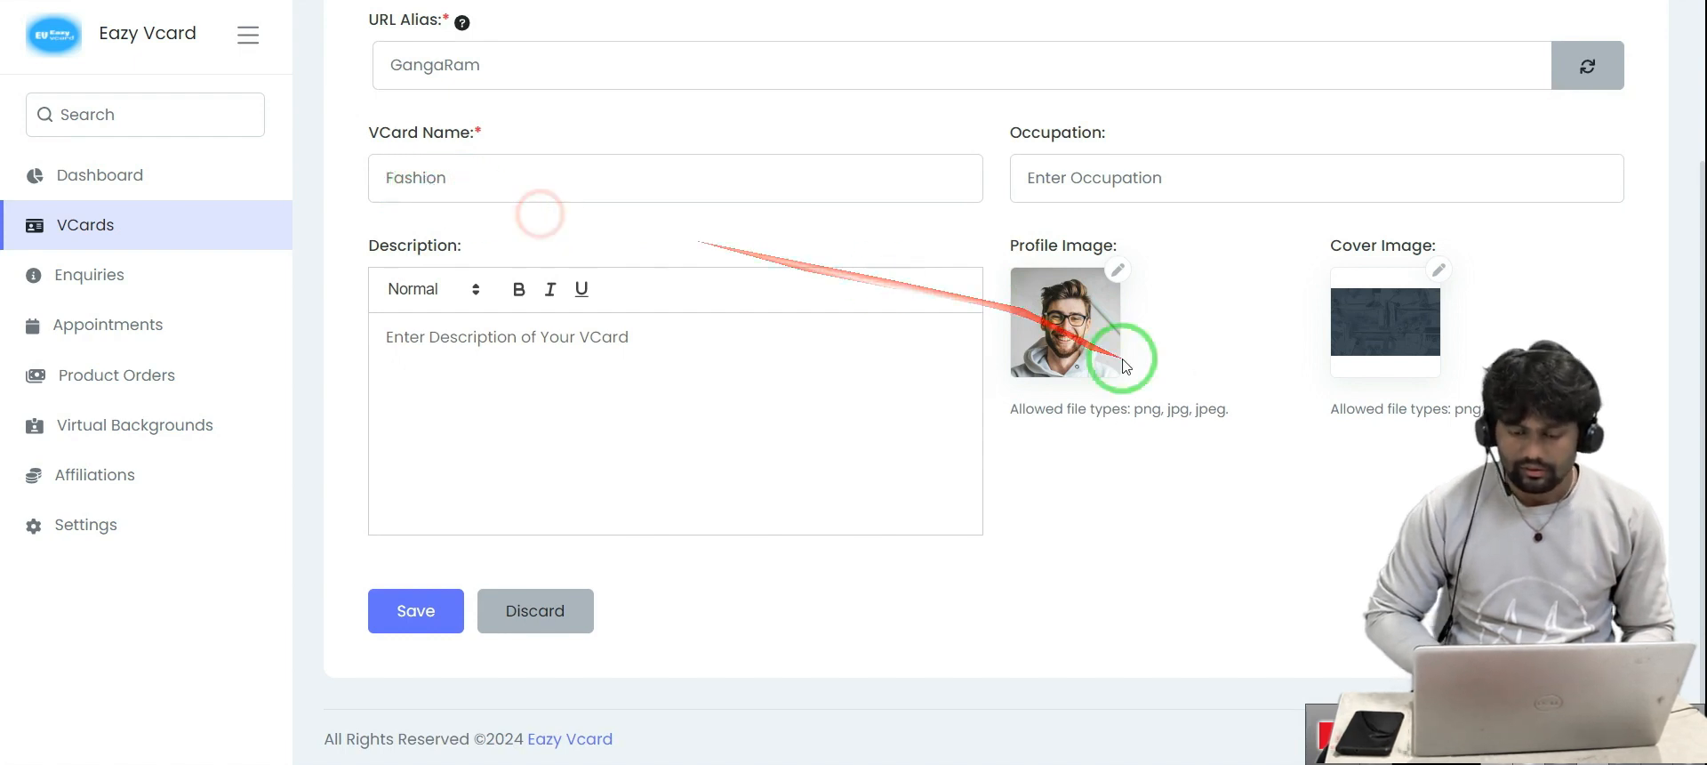
Set the profile image to the BhanuSreeLogo file
left_click(1119, 264)
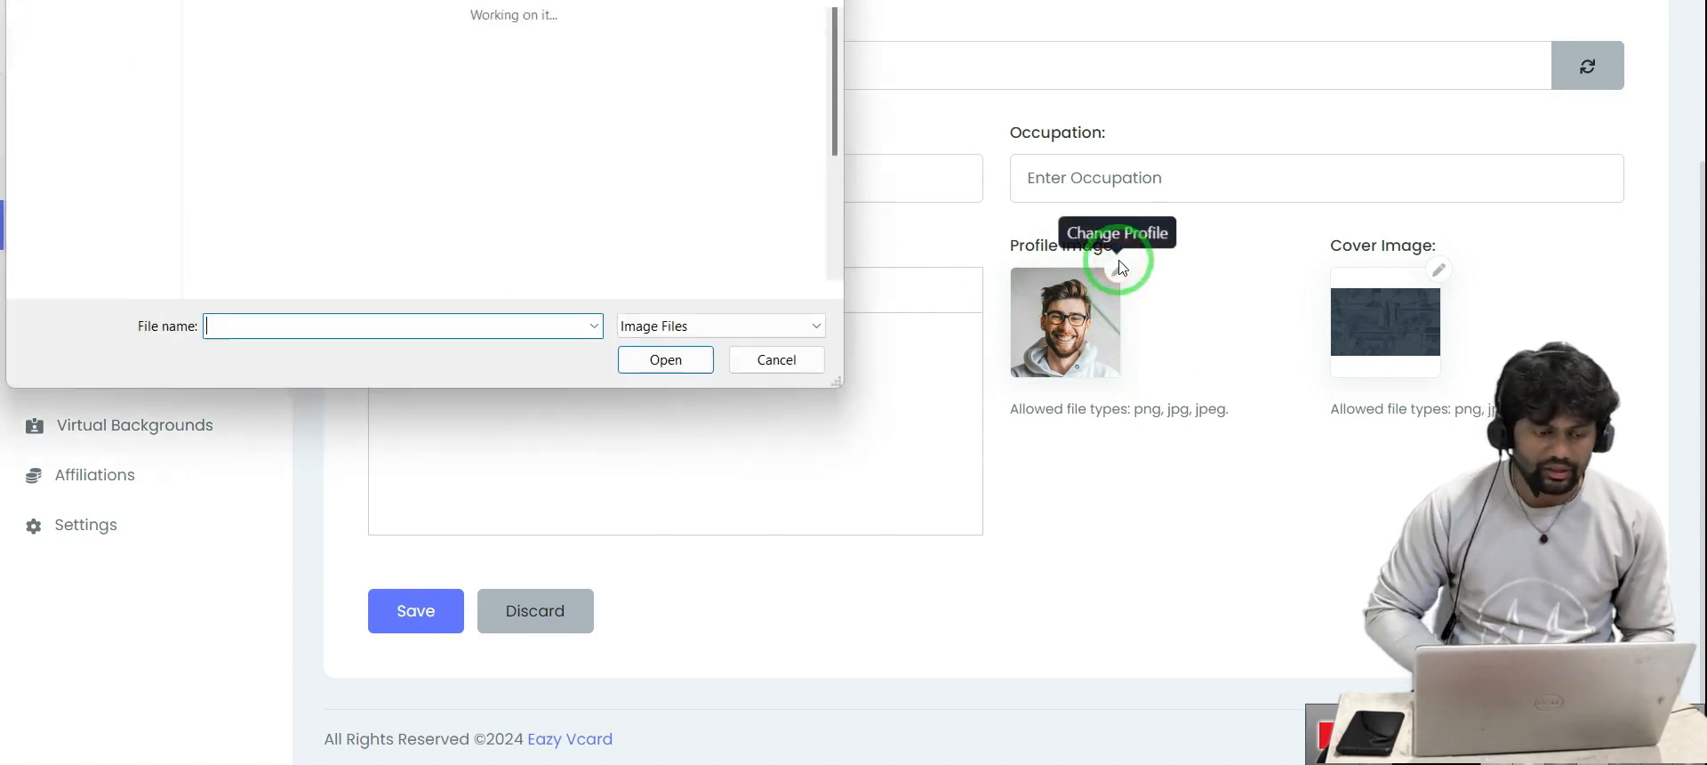
scroll(305, 201, "down", 10)
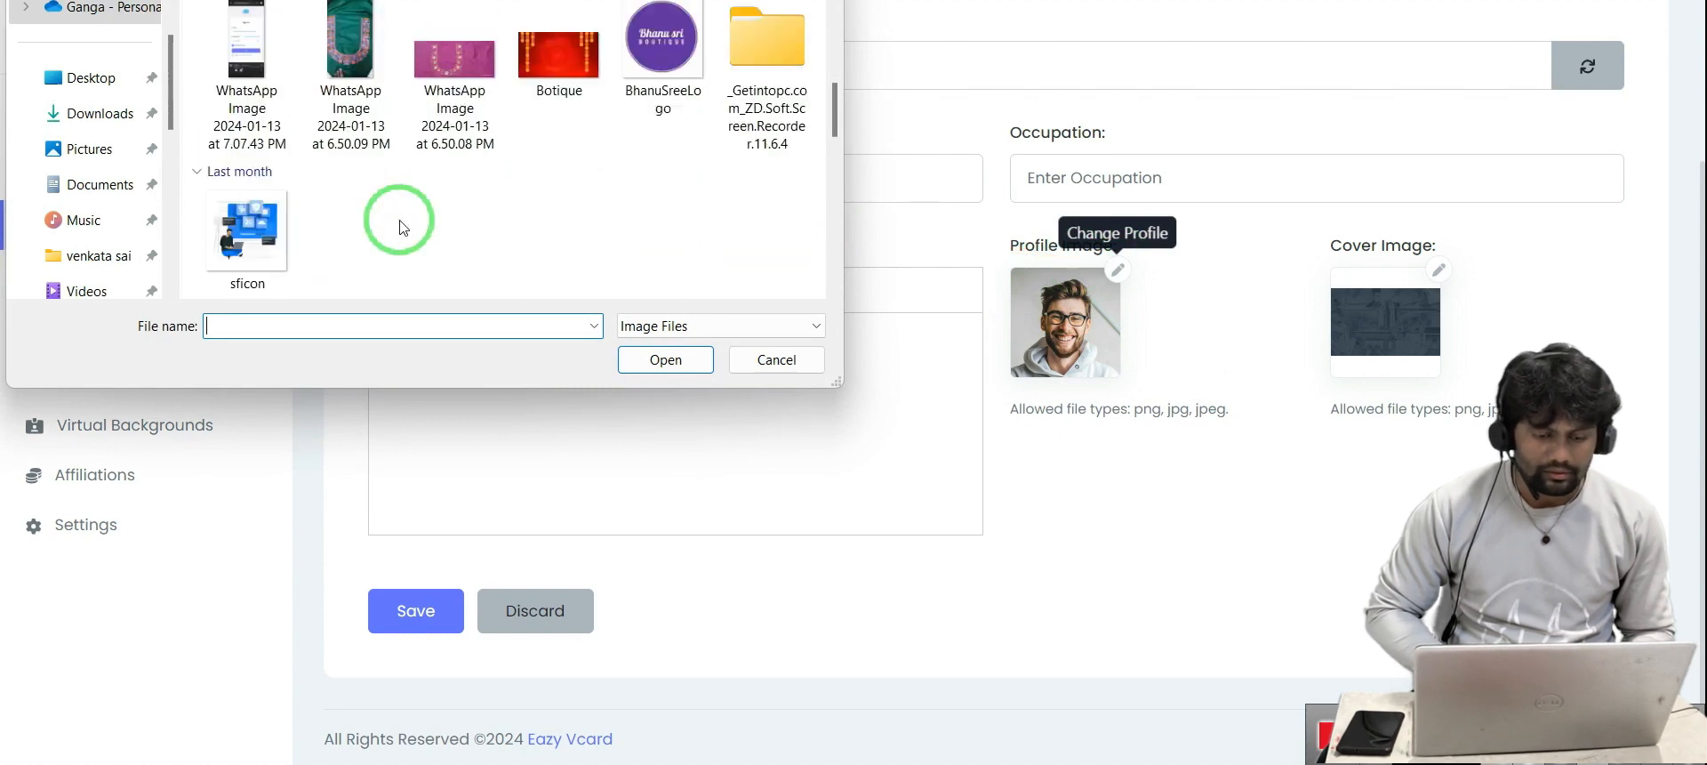
left_click(654, 72)
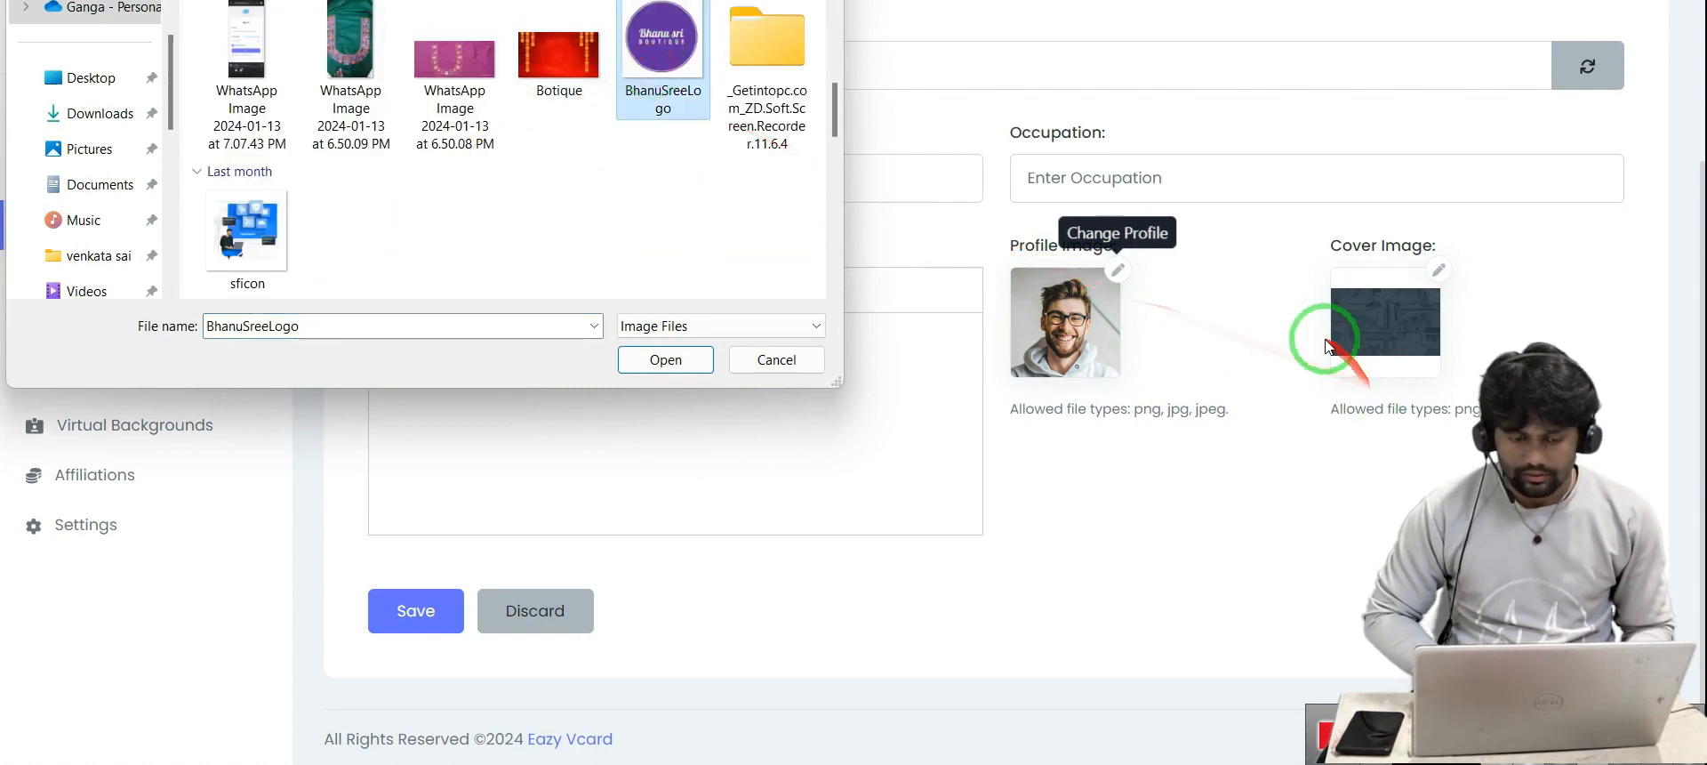
left_click(693, 359)
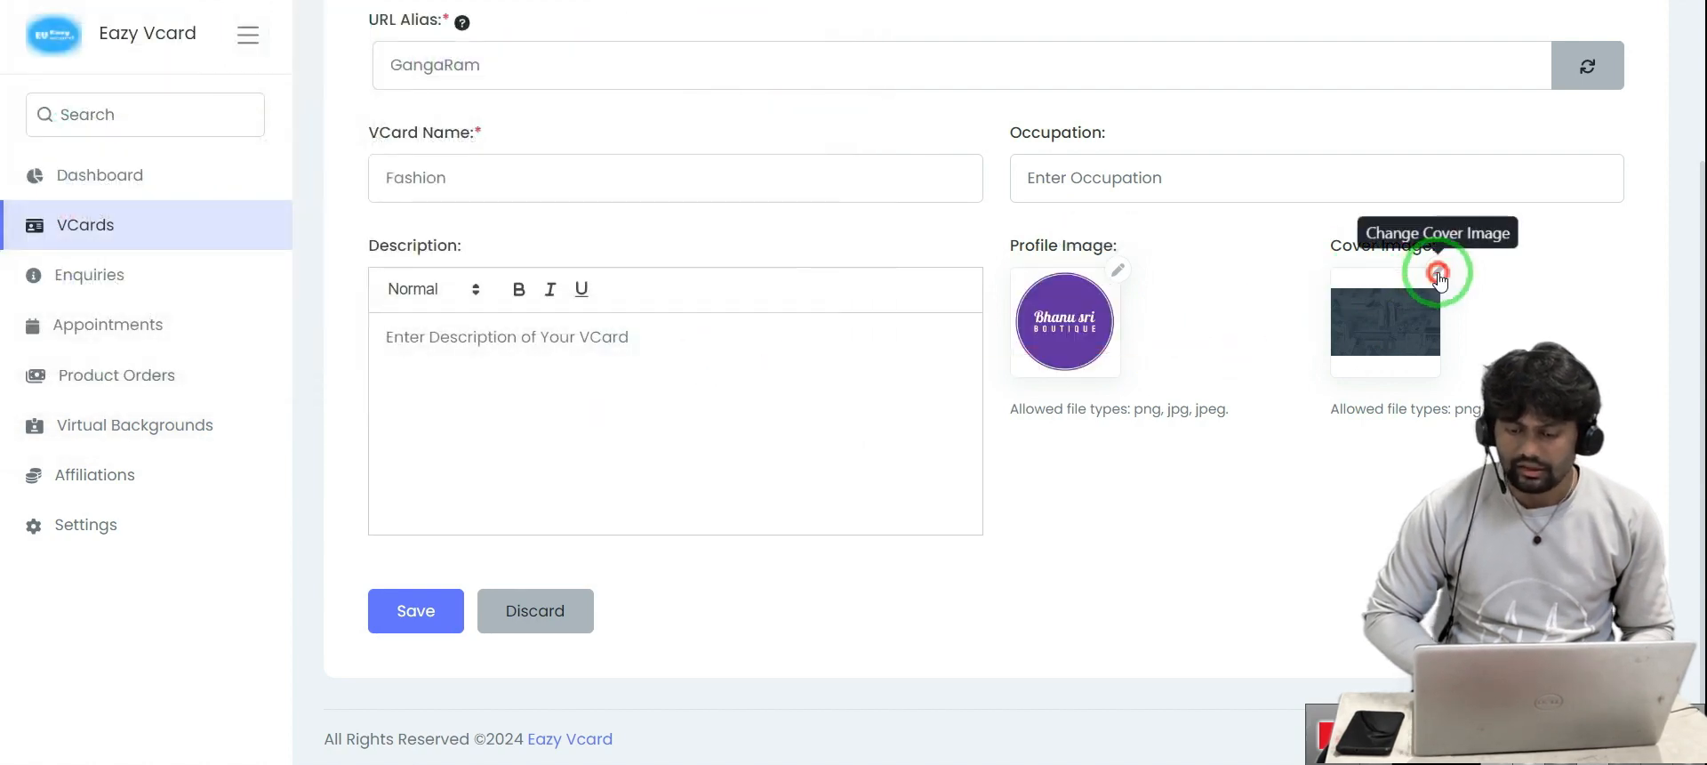
Set the cover image to the Botique picture
left_click(1440, 271)
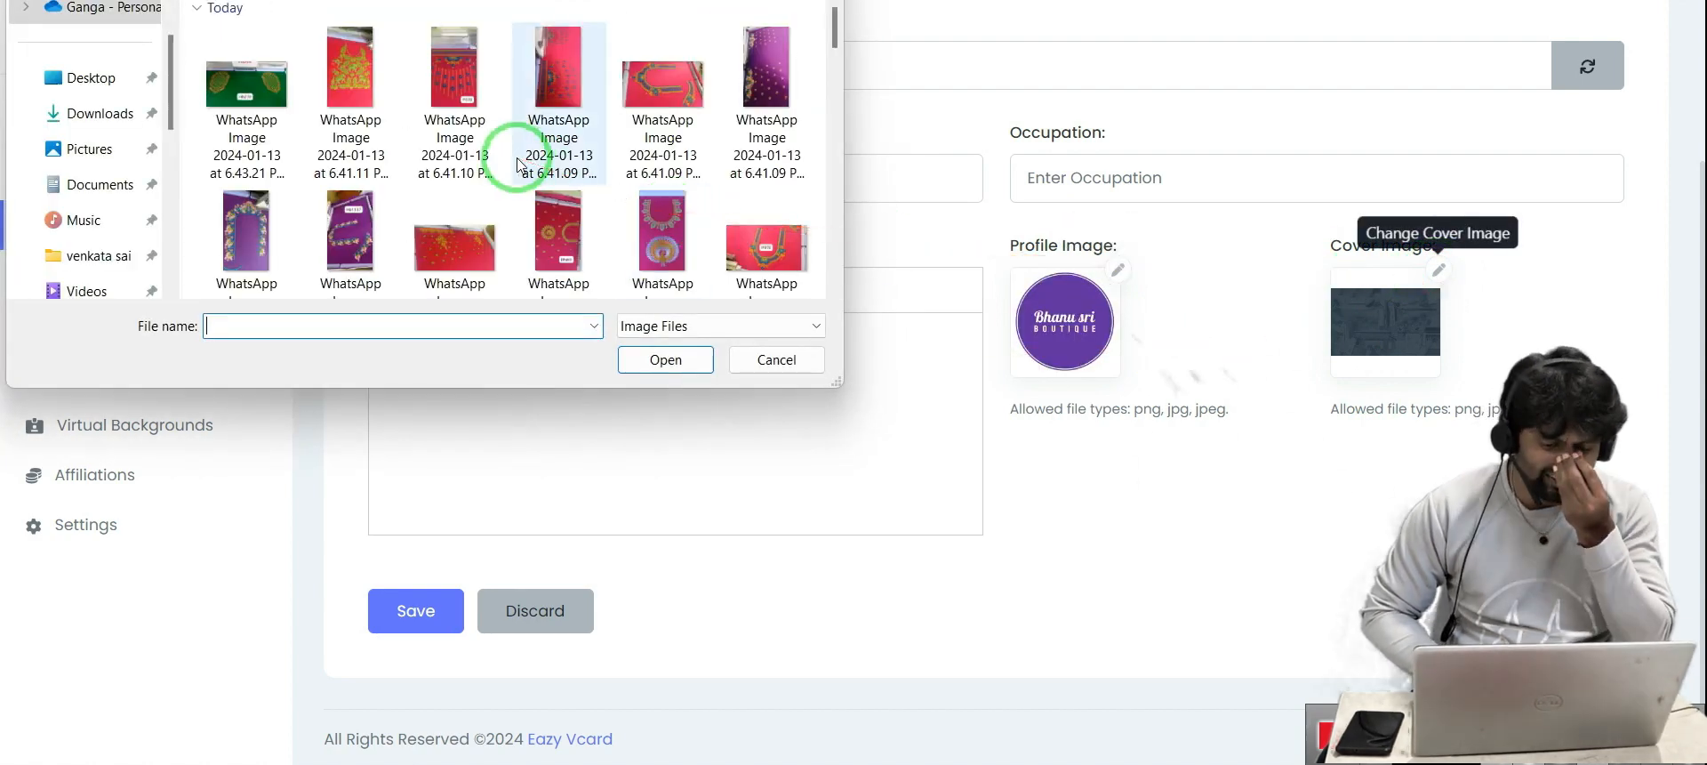
scroll(620, 151, "down", 3)
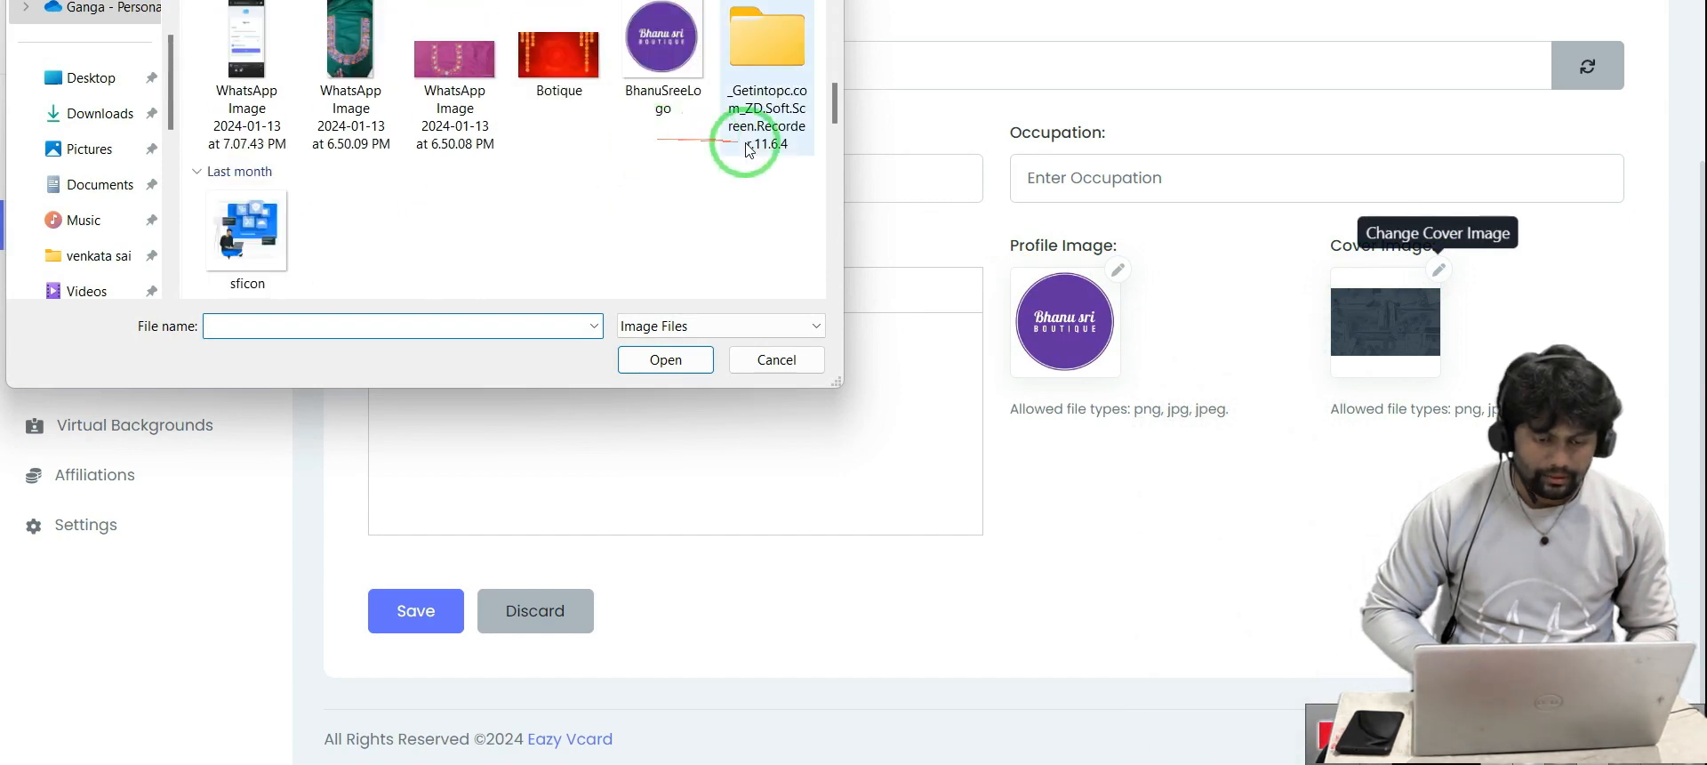
scroll(743, 145, "up", 2)
left_click(608, 213)
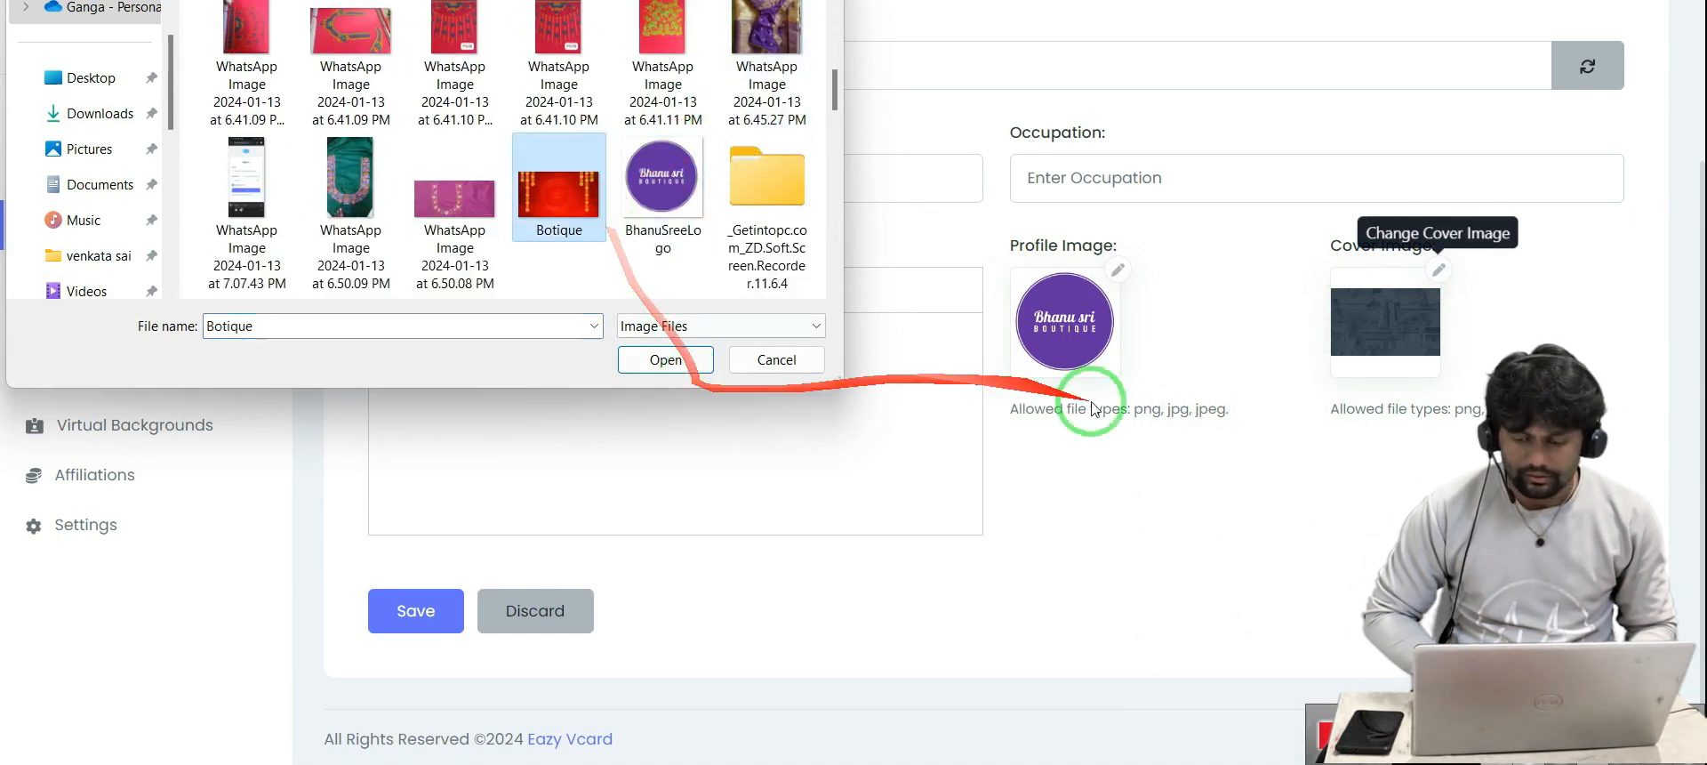
left_click(666, 359)
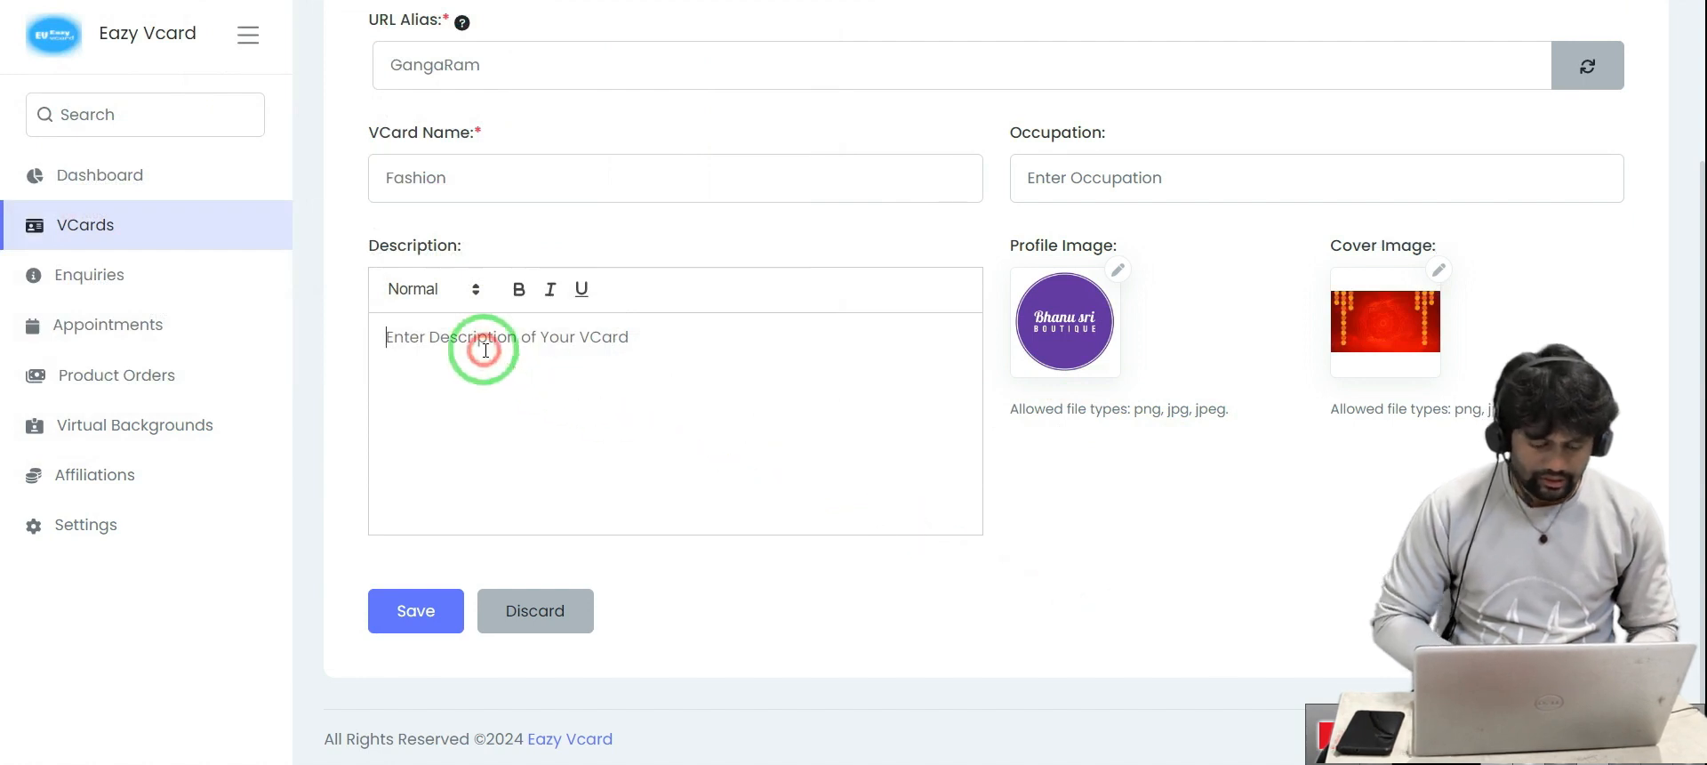
Enter the placeholder description 'jh' and save the Fashion vCard
type("jhebczx czxn jsd cnm cxmz c")
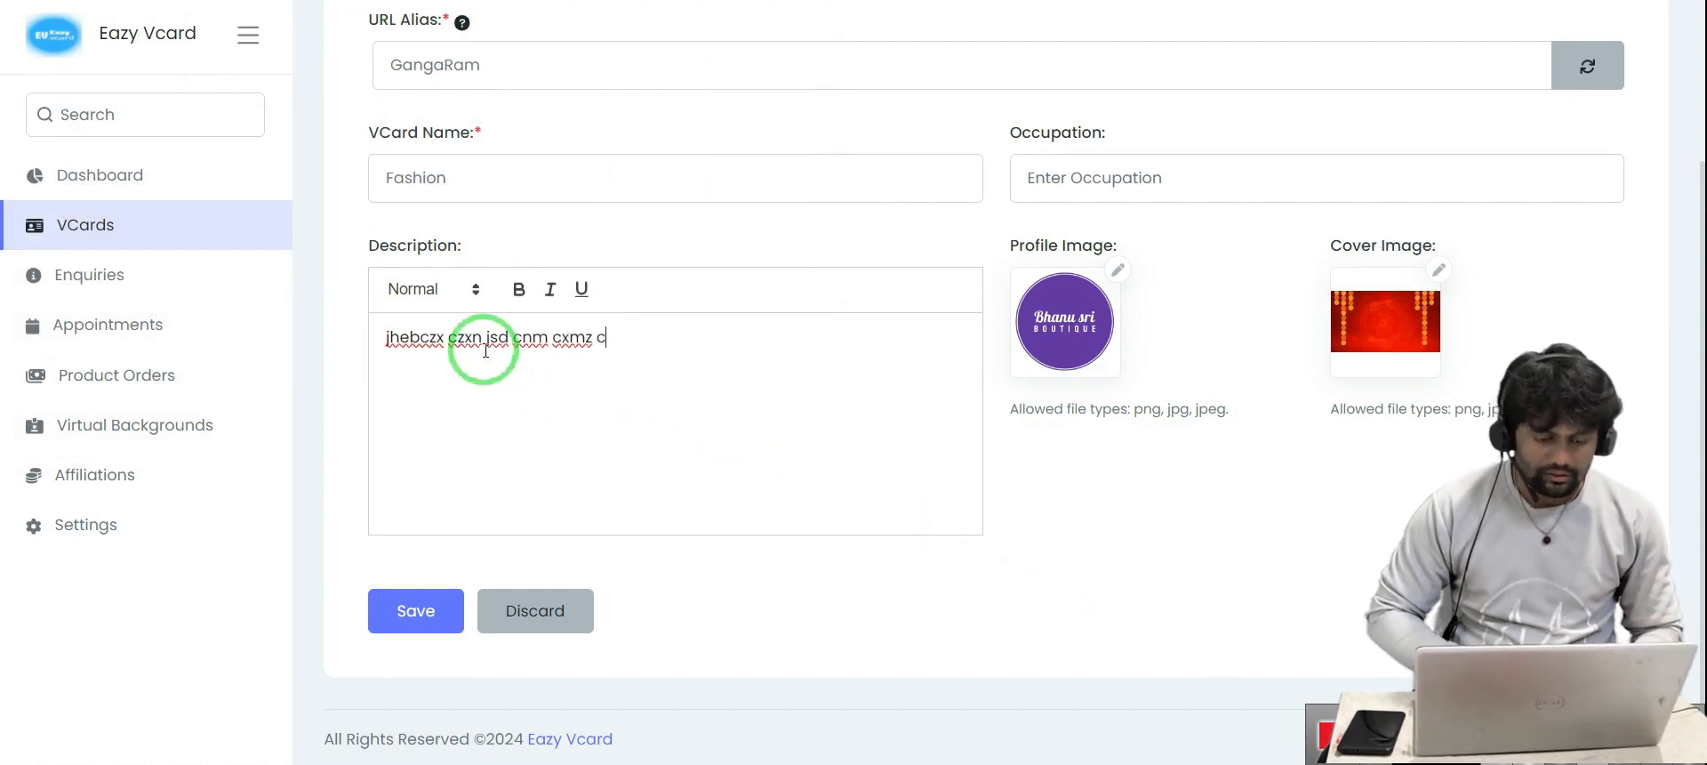
left_click(425, 623)
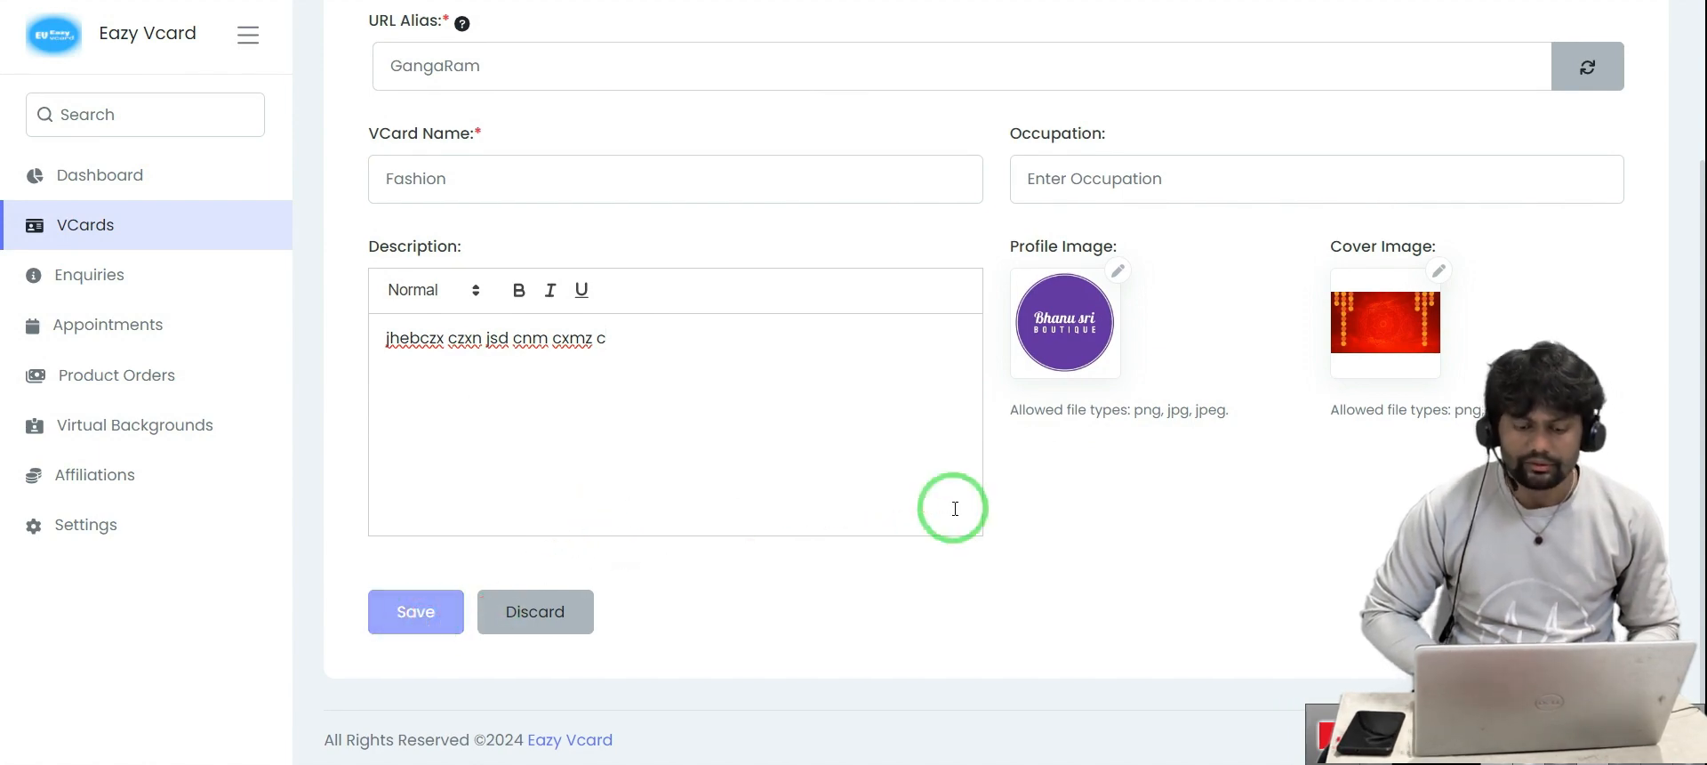
scroll(971, 316, "up", 3)
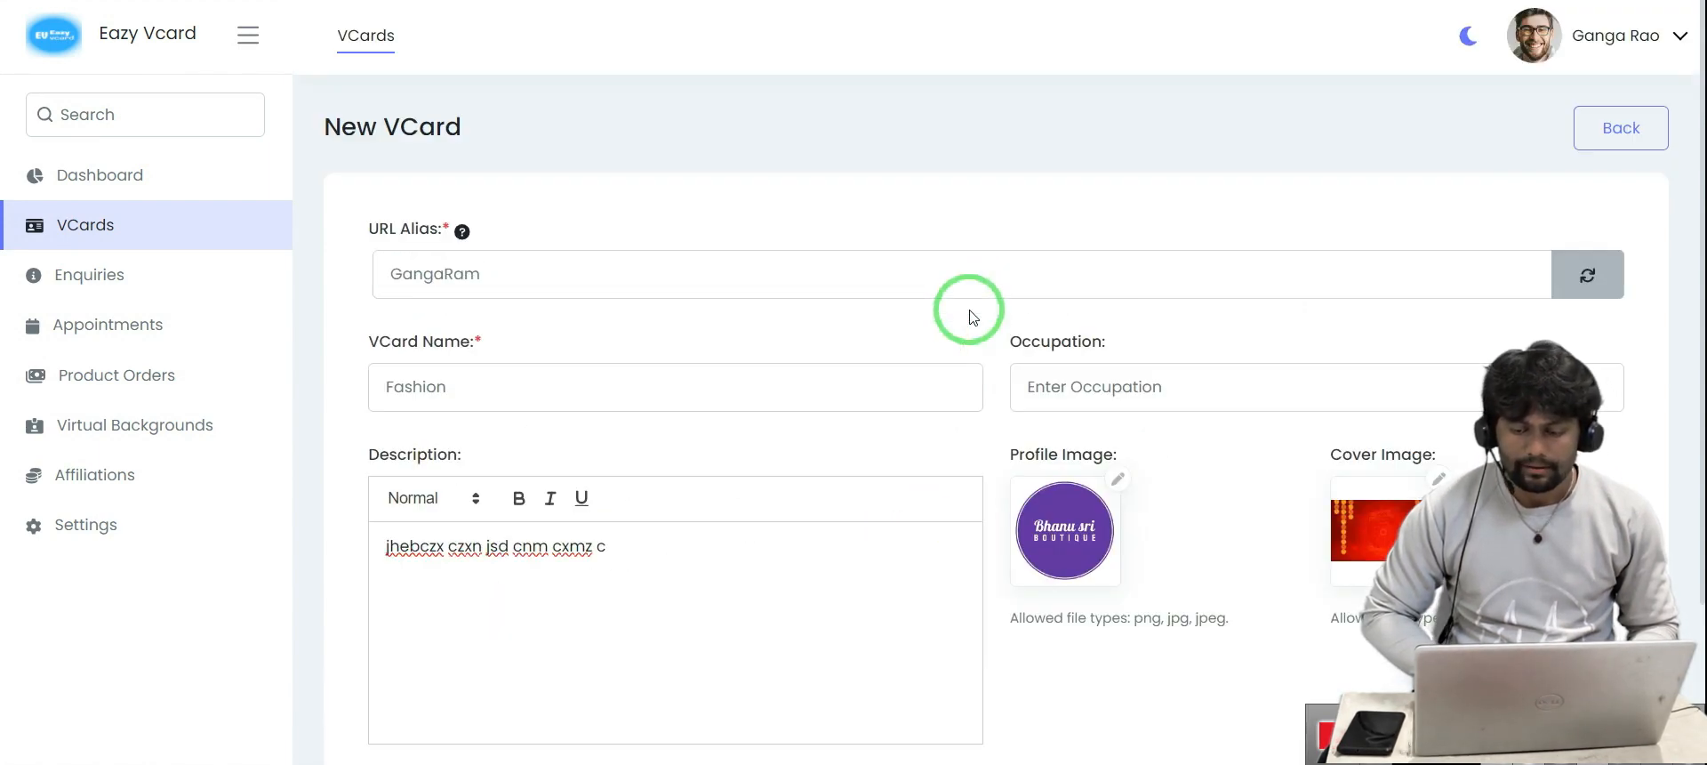
scroll(970, 311, "down", 4)
scroll(970, 311, "up", 4)
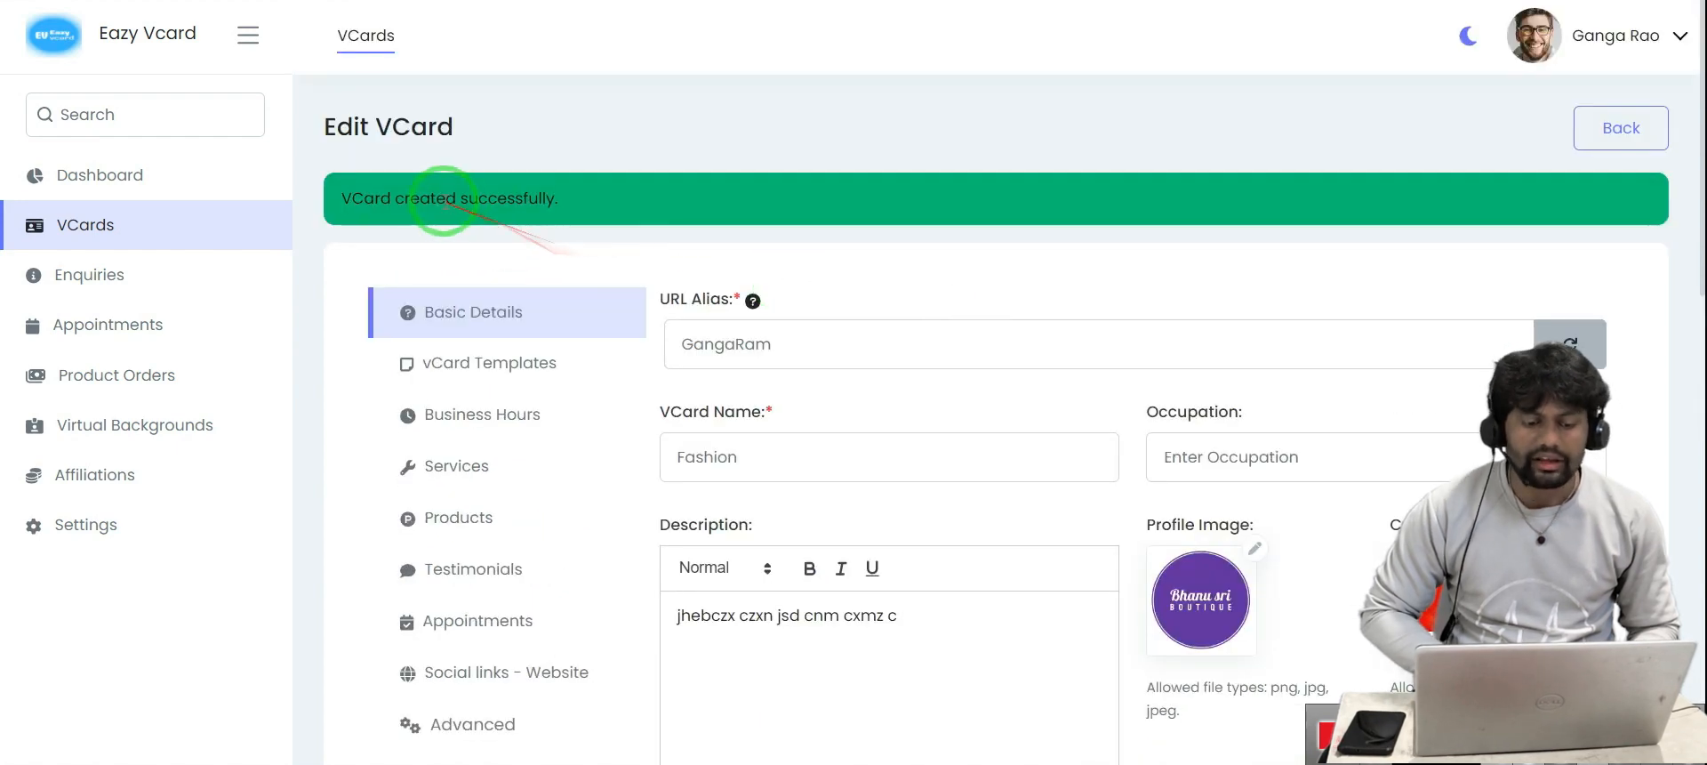
Go via the Dashboard to the VCards list showing the active Fashion vCard
left_click(130, 189)
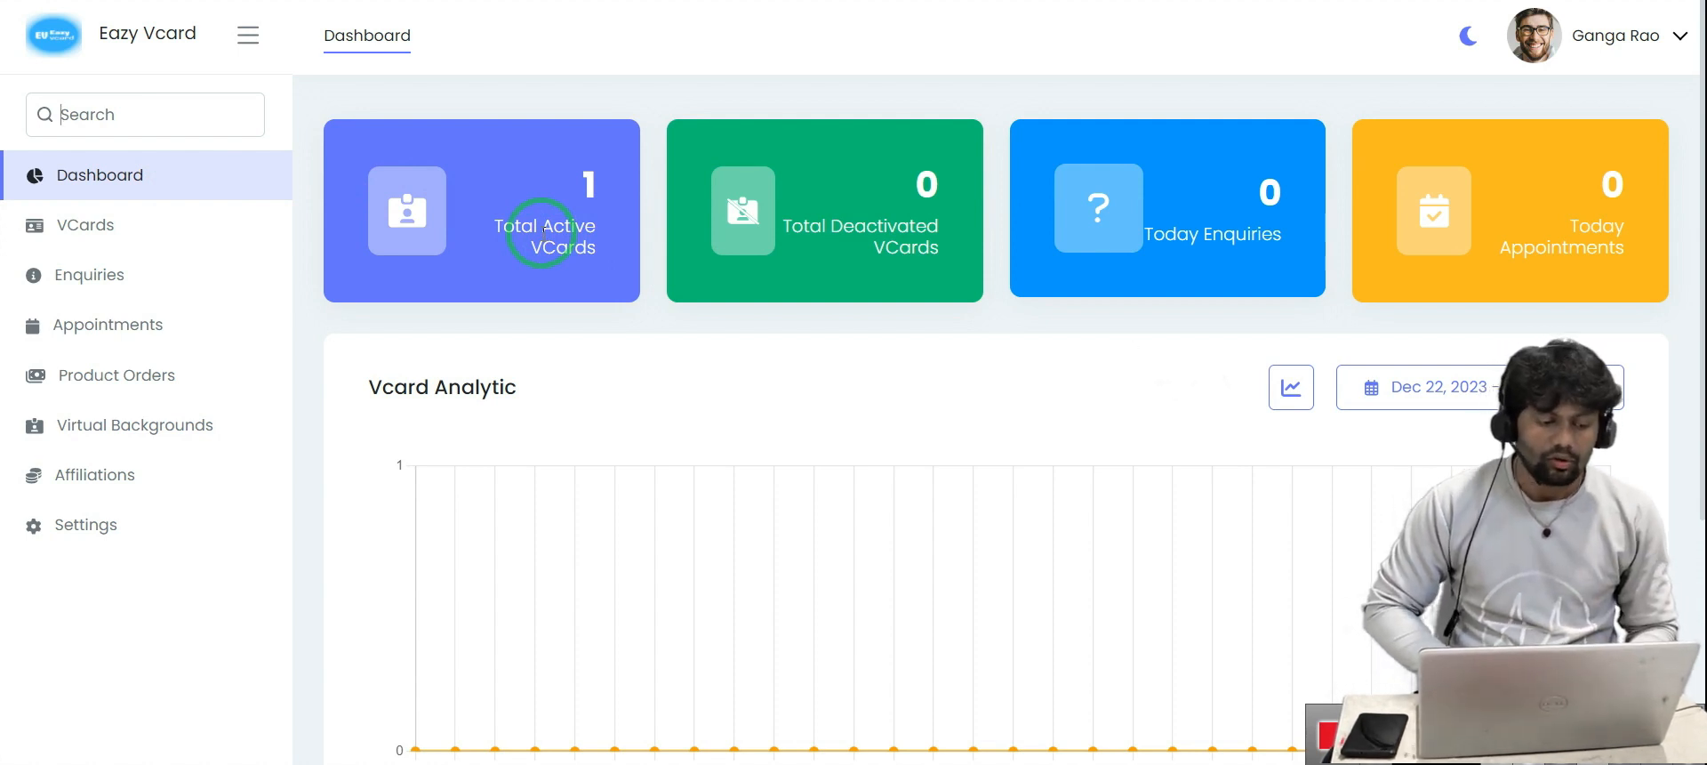
left_click(108, 243)
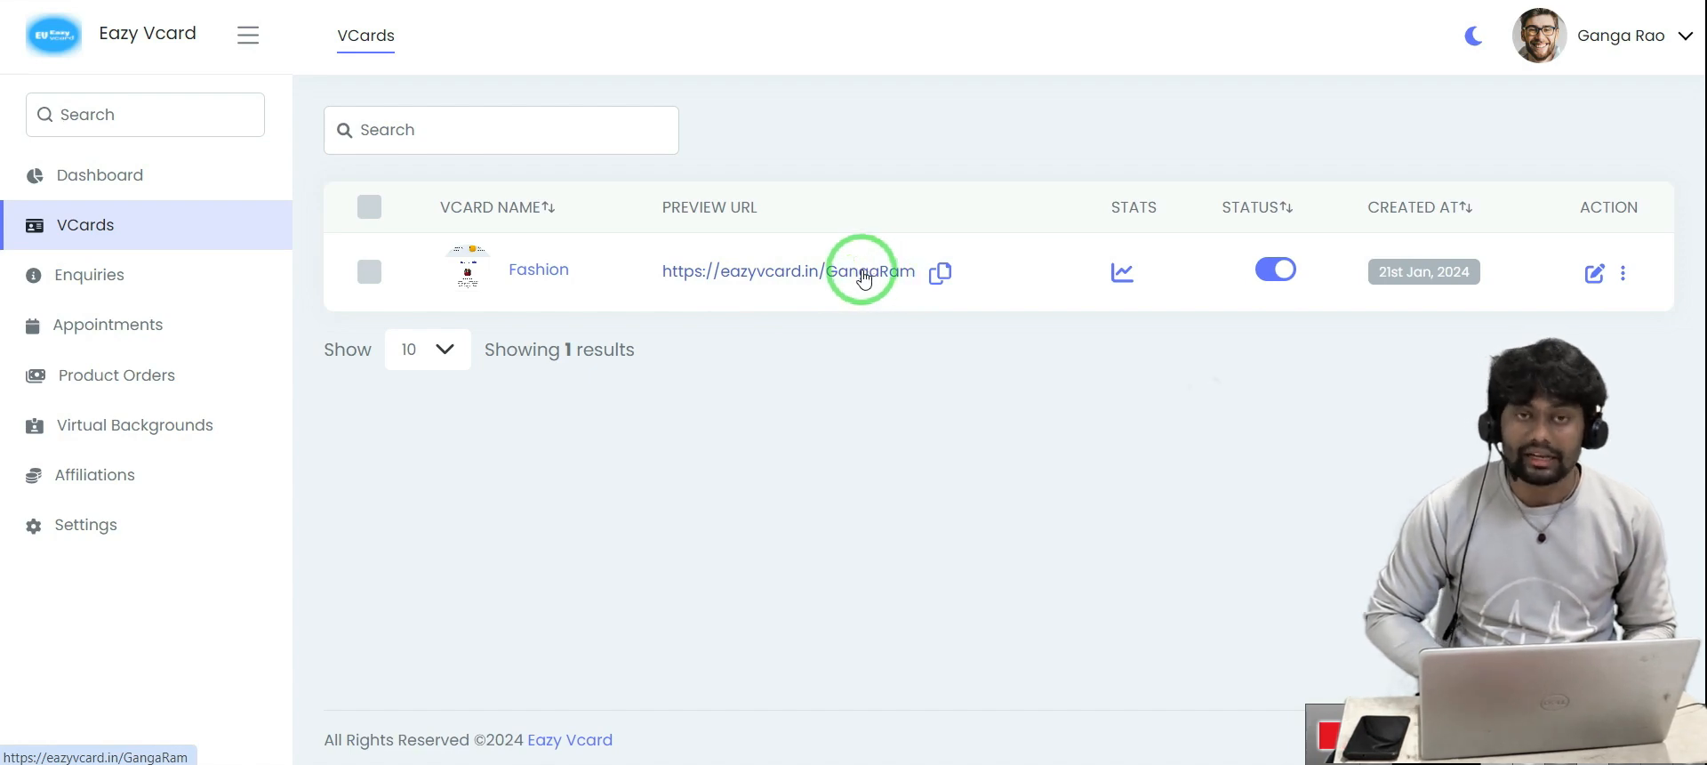
View the Fashion vCard's public page, scrolling through it and briefly selecting its description line
left_click(862, 270)
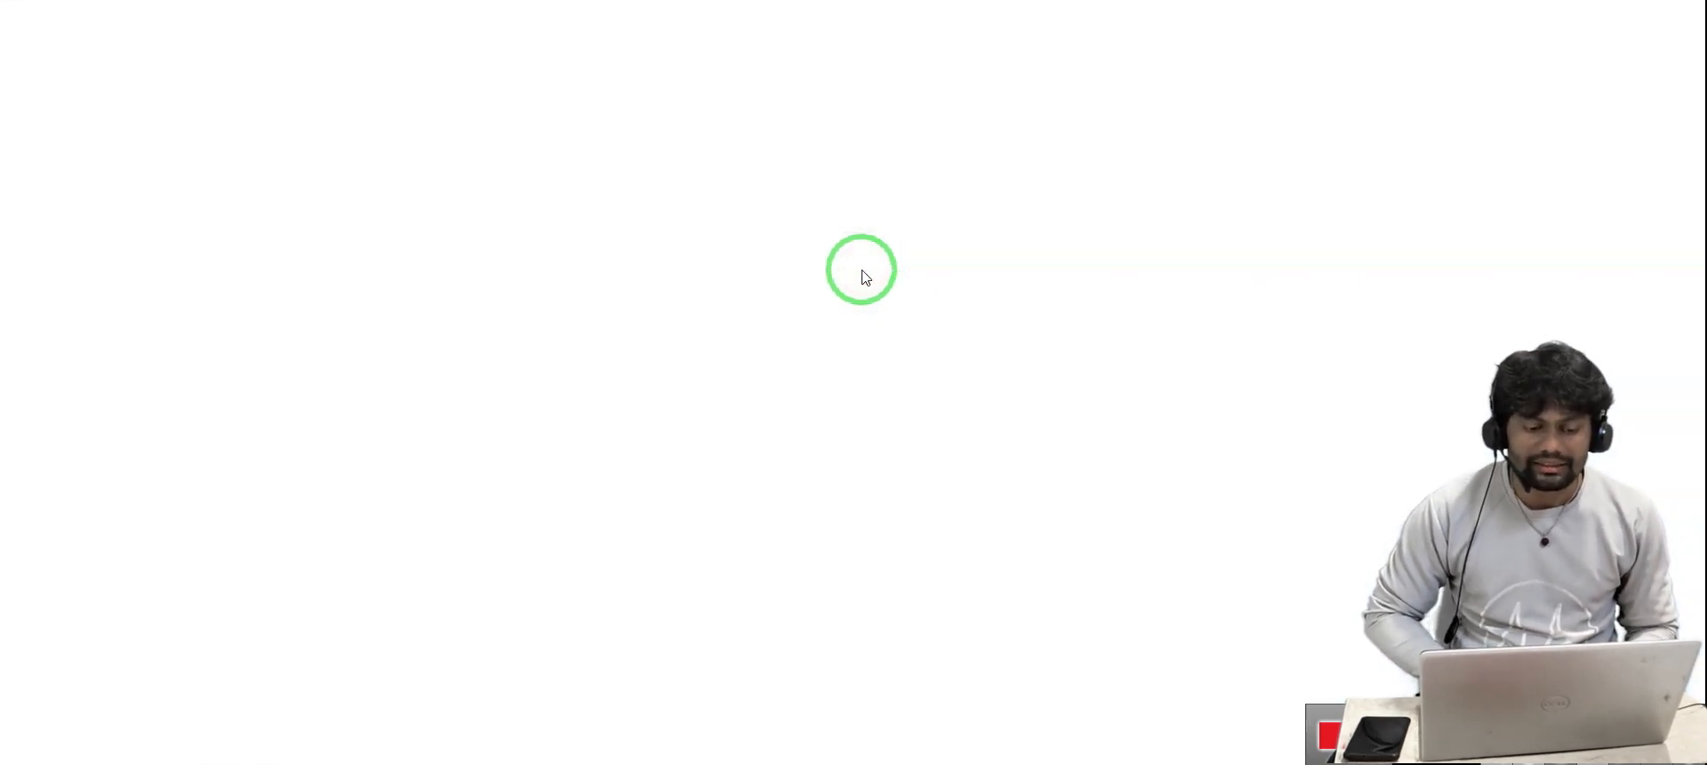
scroll(992, 309, "down", 2)
scroll(992, 309, "up", 2)
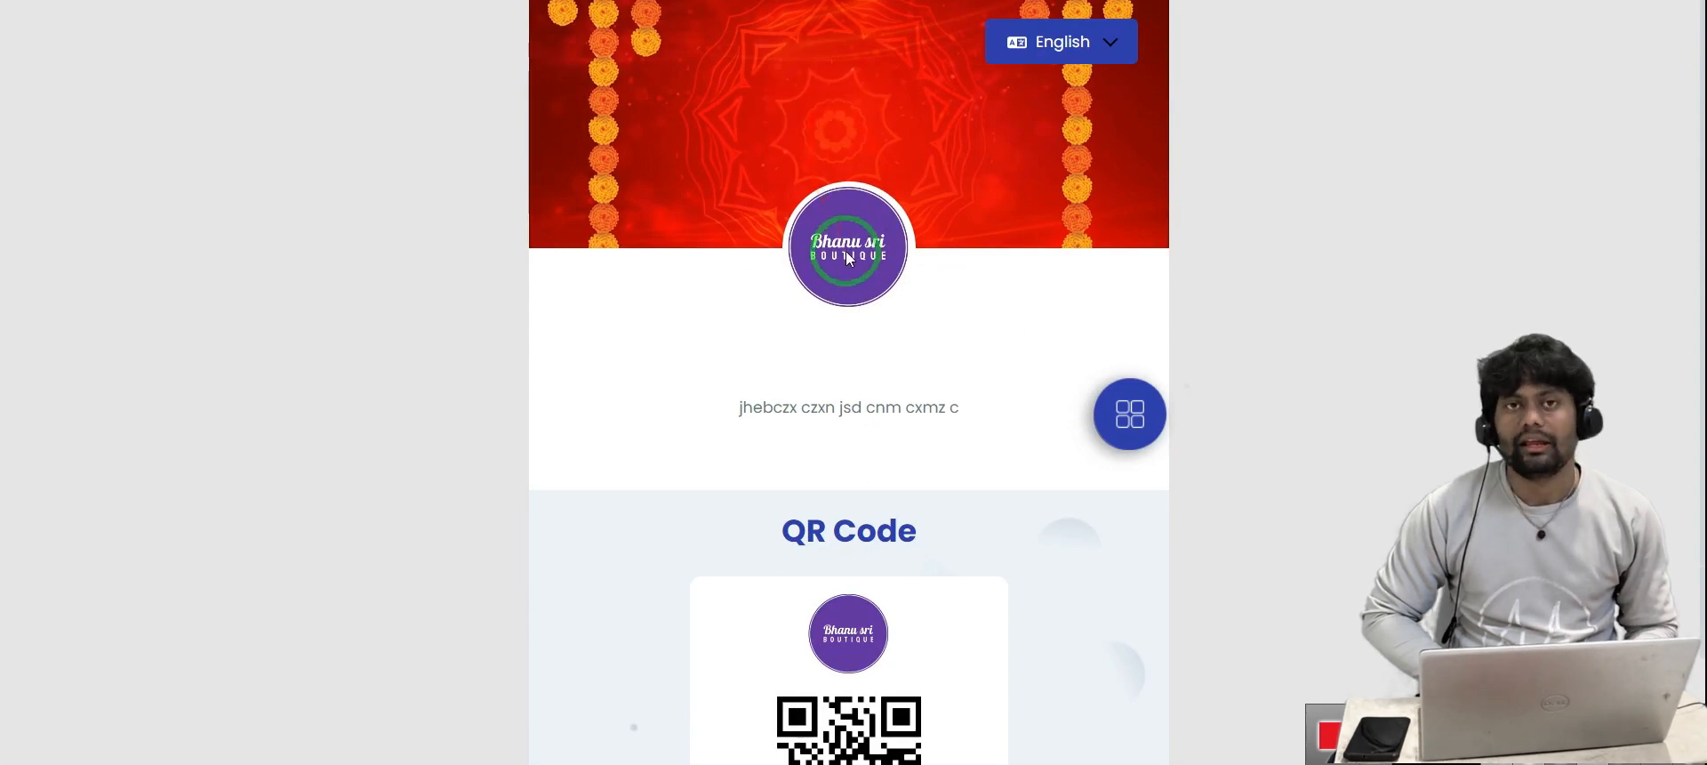
scroll(851, 263, "down", 2)
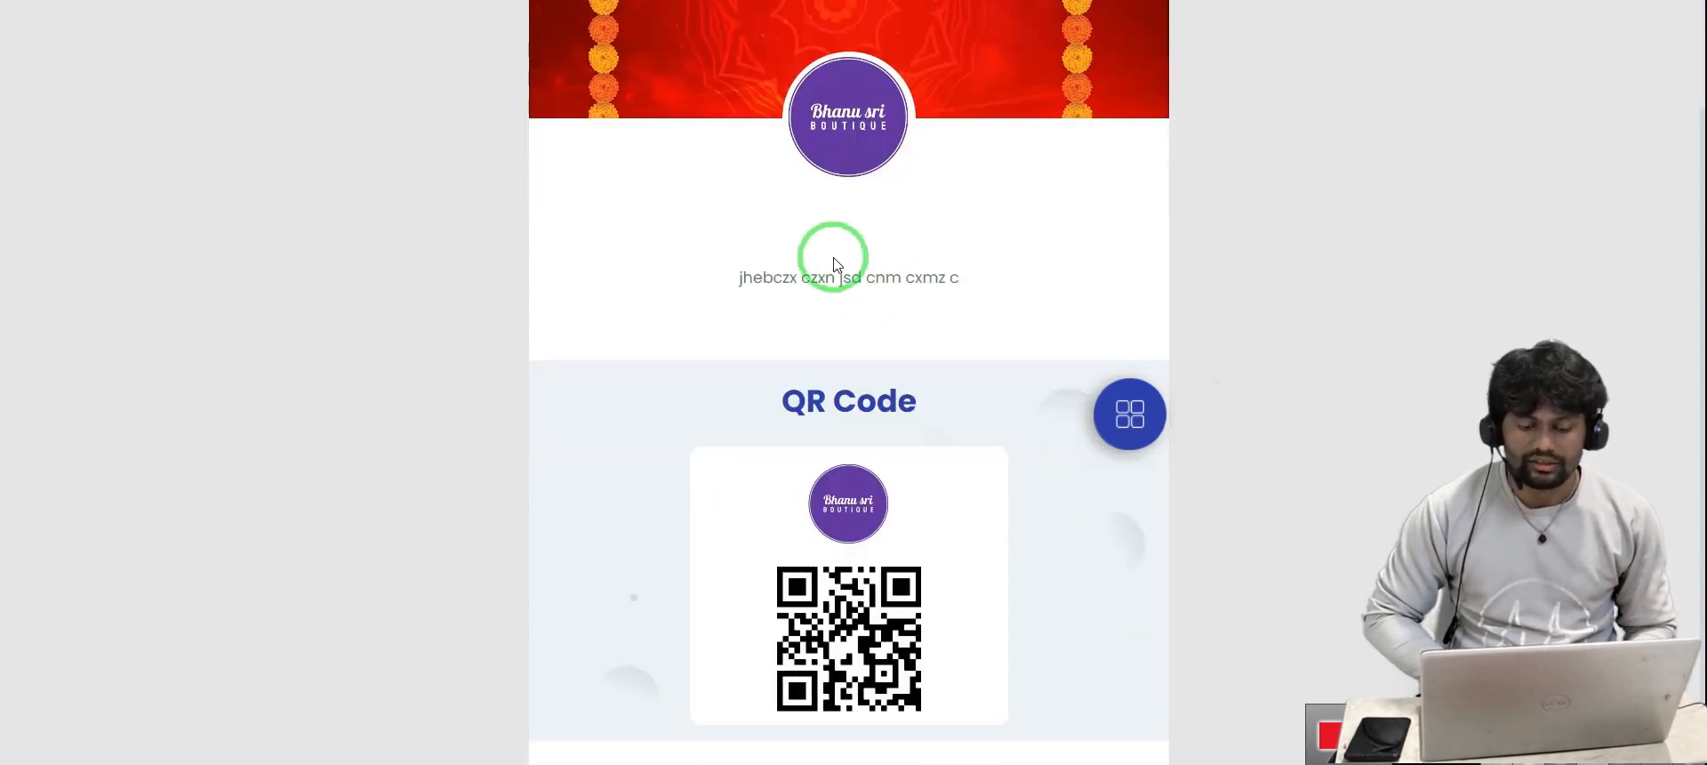
left_click_drag(735, 278, 1028, 274)
left_click(1032, 281)
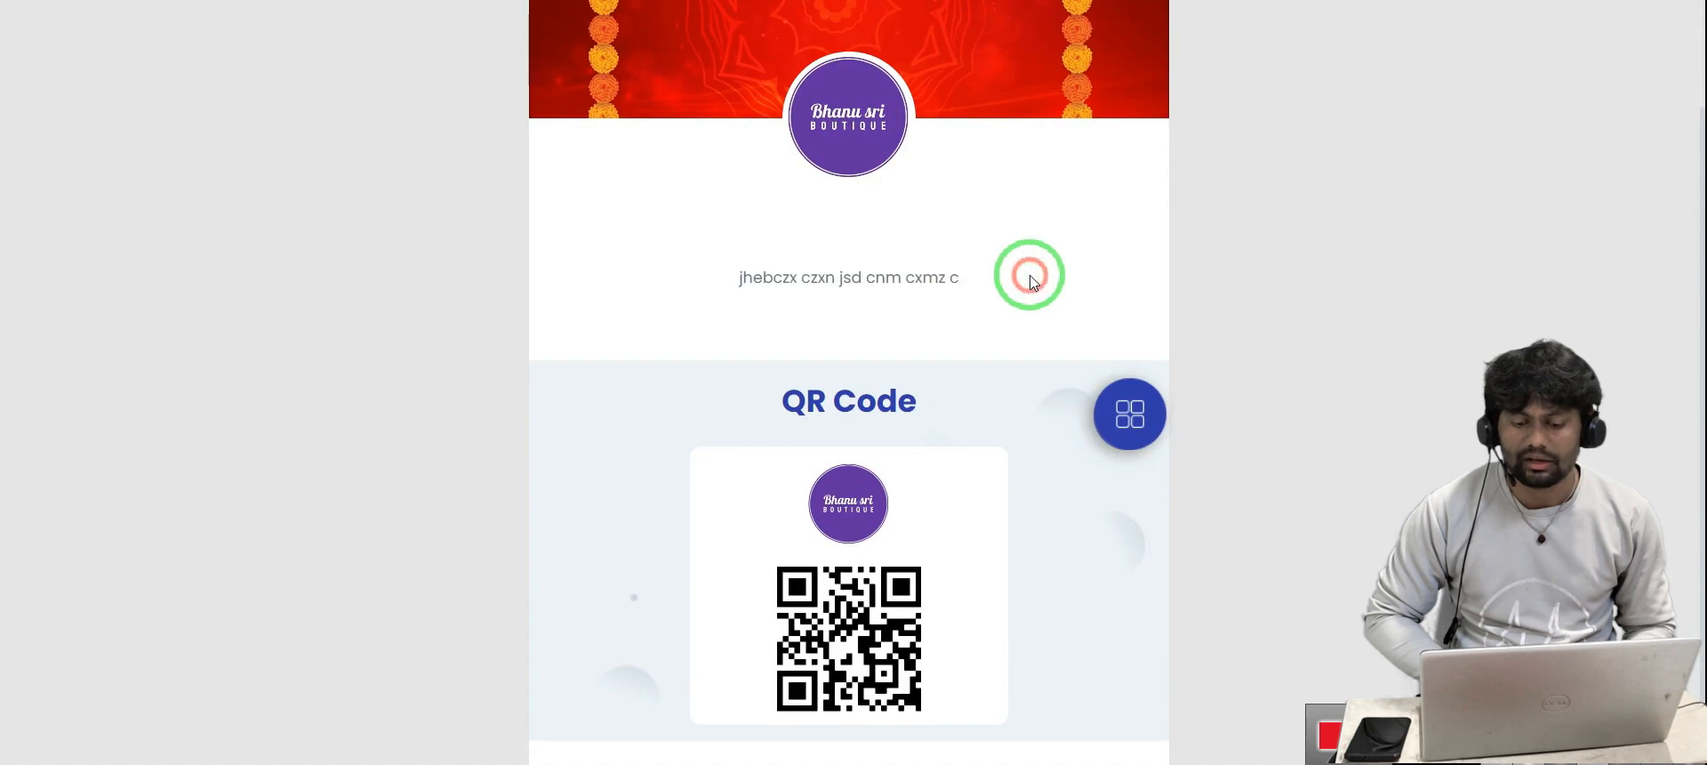
scroll(1032, 281, "up", 2)
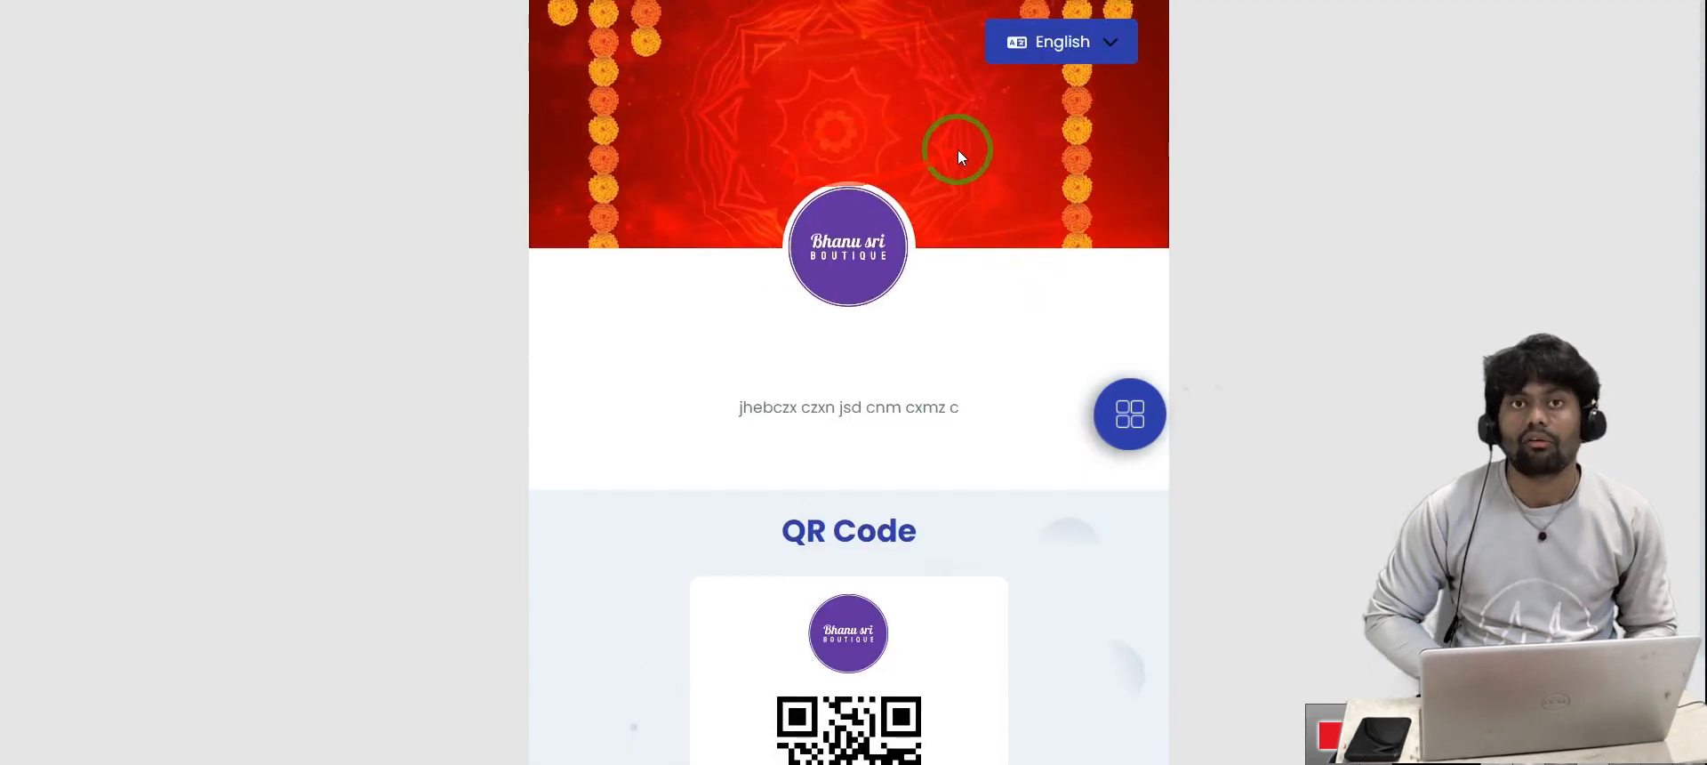
scroll(959, 151, "down", 2)
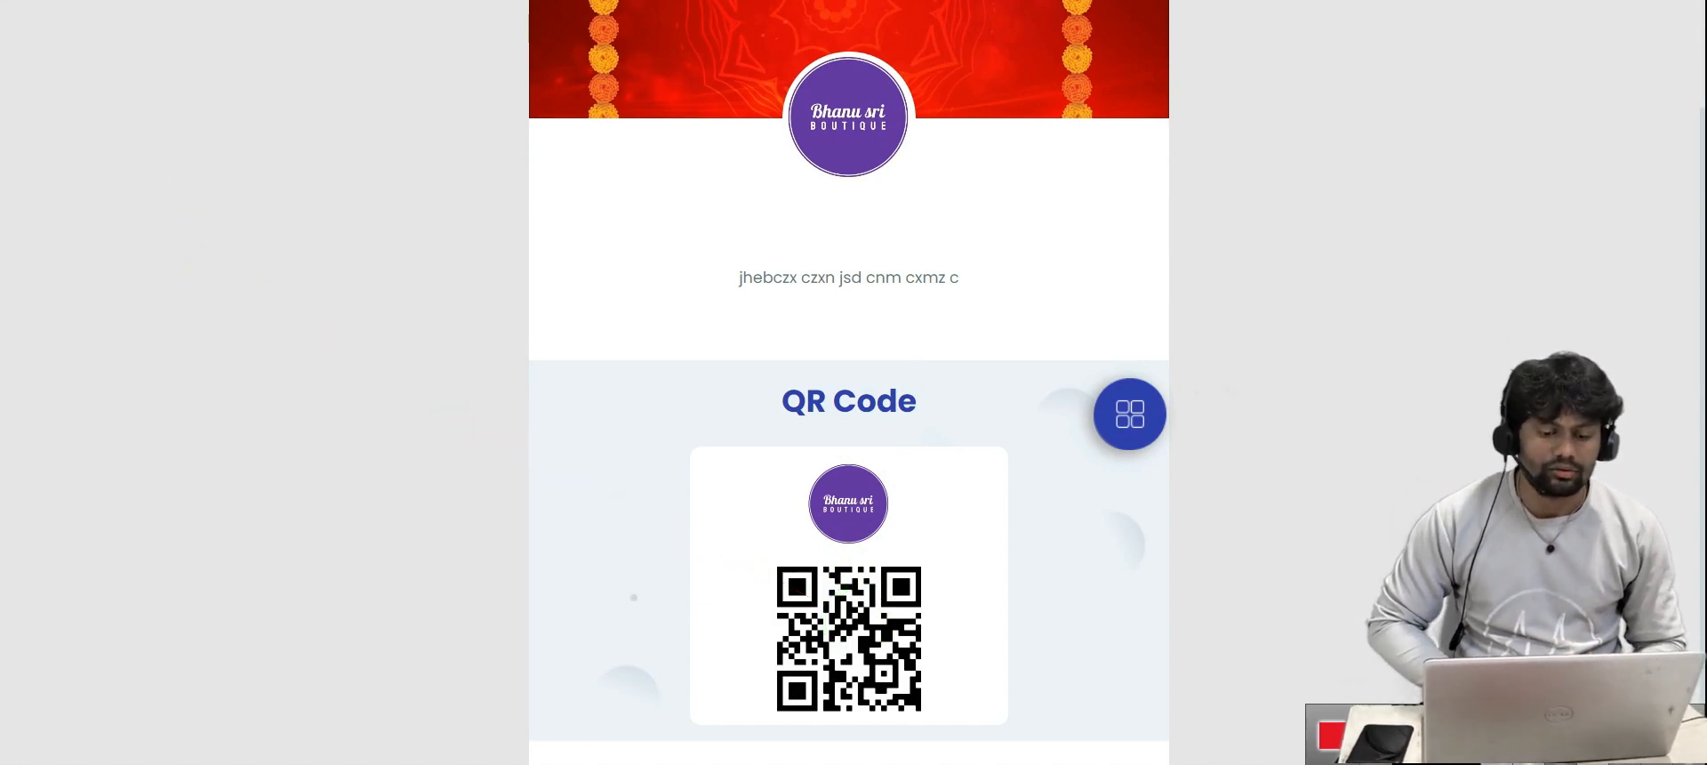
Return to the VCards list and bring up the Fashion vCard's template choices for editing
left_click(427, 2)
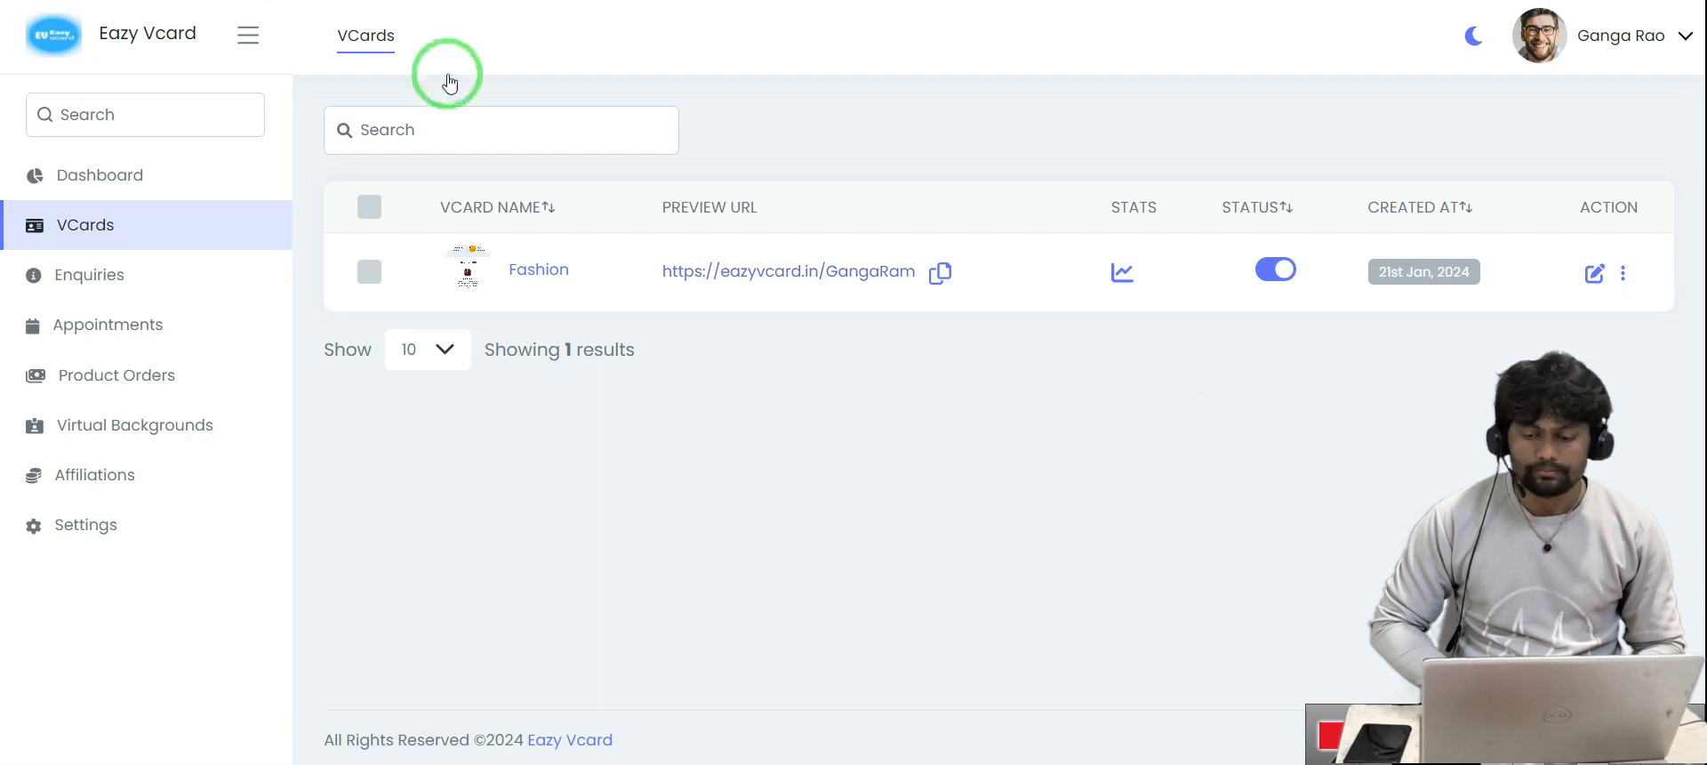
left_click(1598, 274)
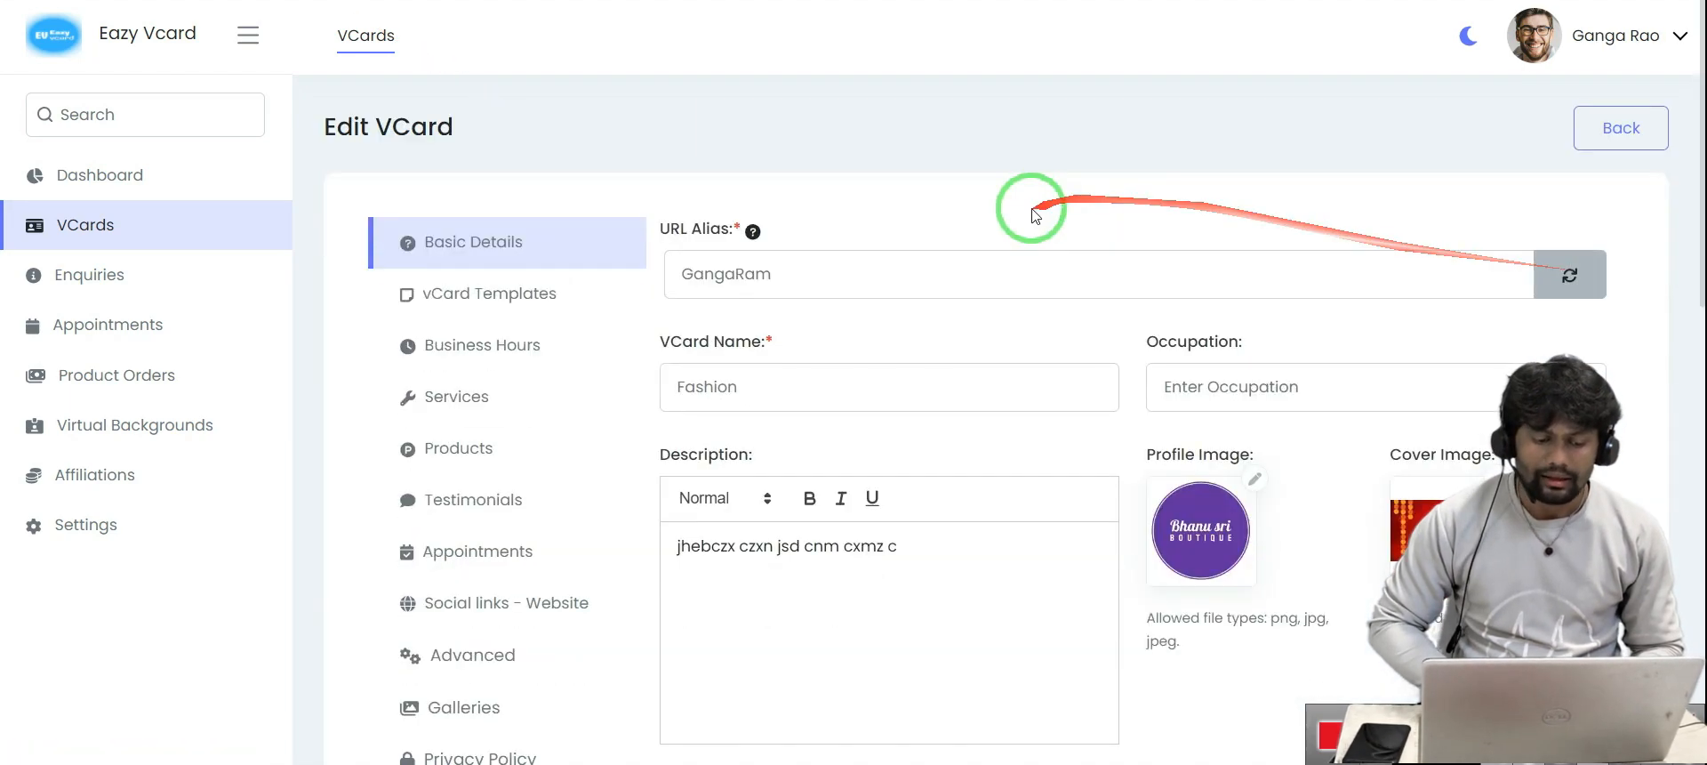
scroll(1033, 213, "down", 3)
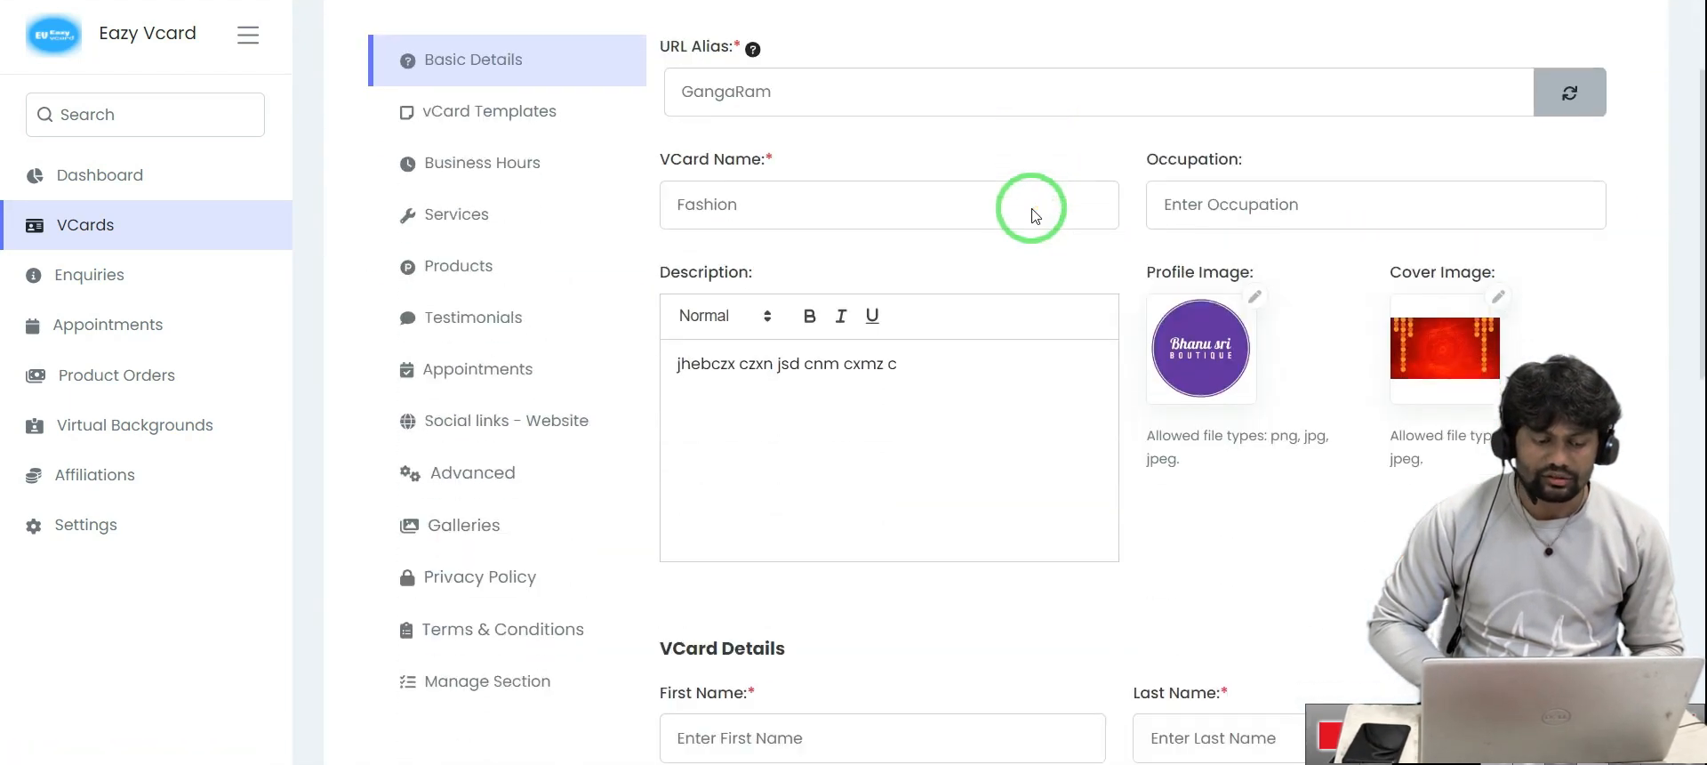
left_click(477, 105)
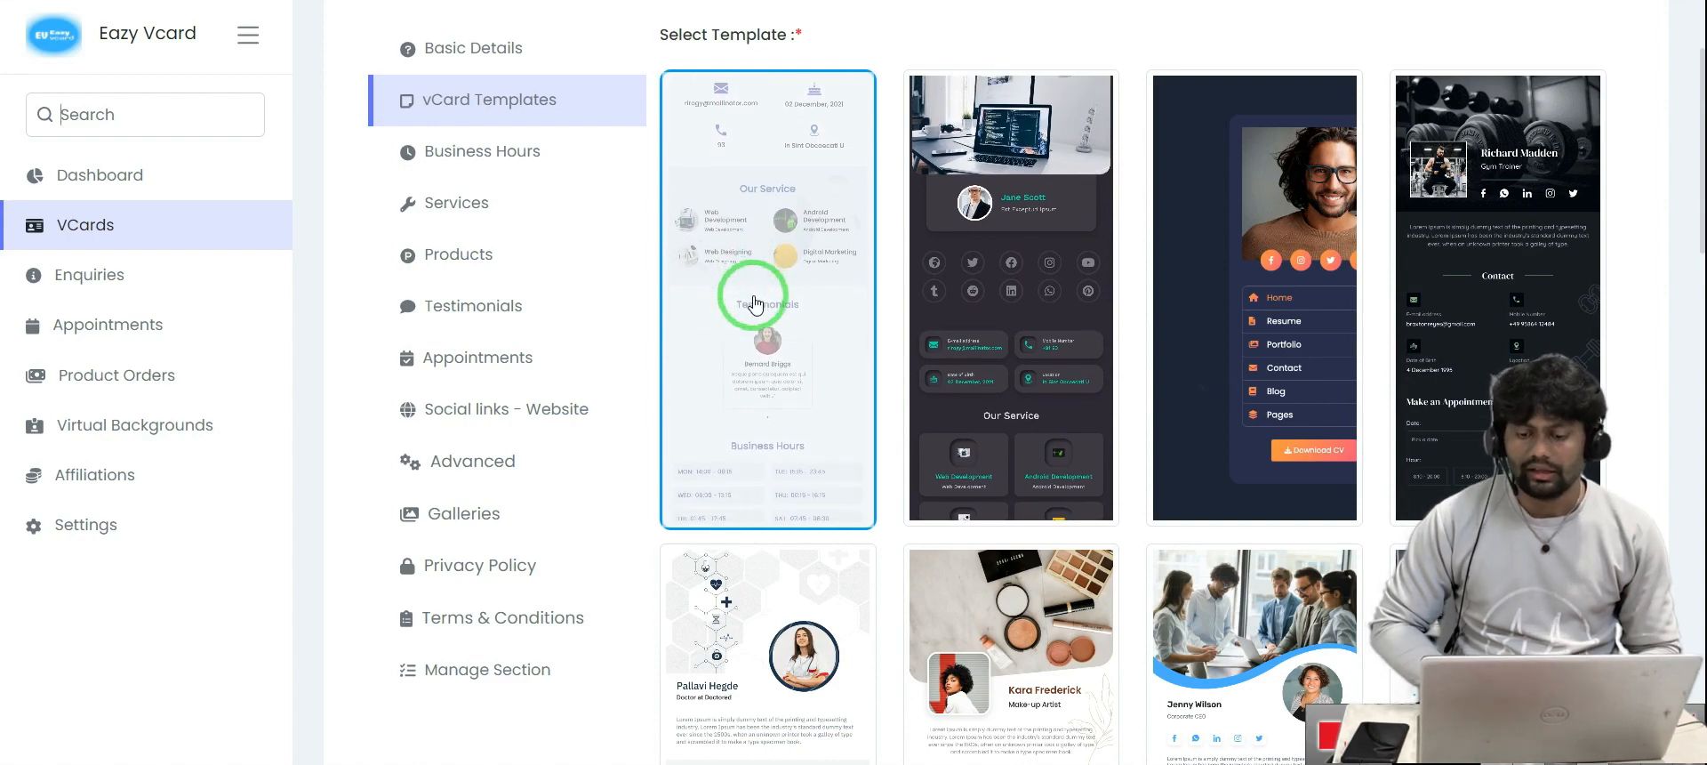
Scroll through the rest of the template gallery and save the chosen dark template
scroll(1334, 433, "down", 7)
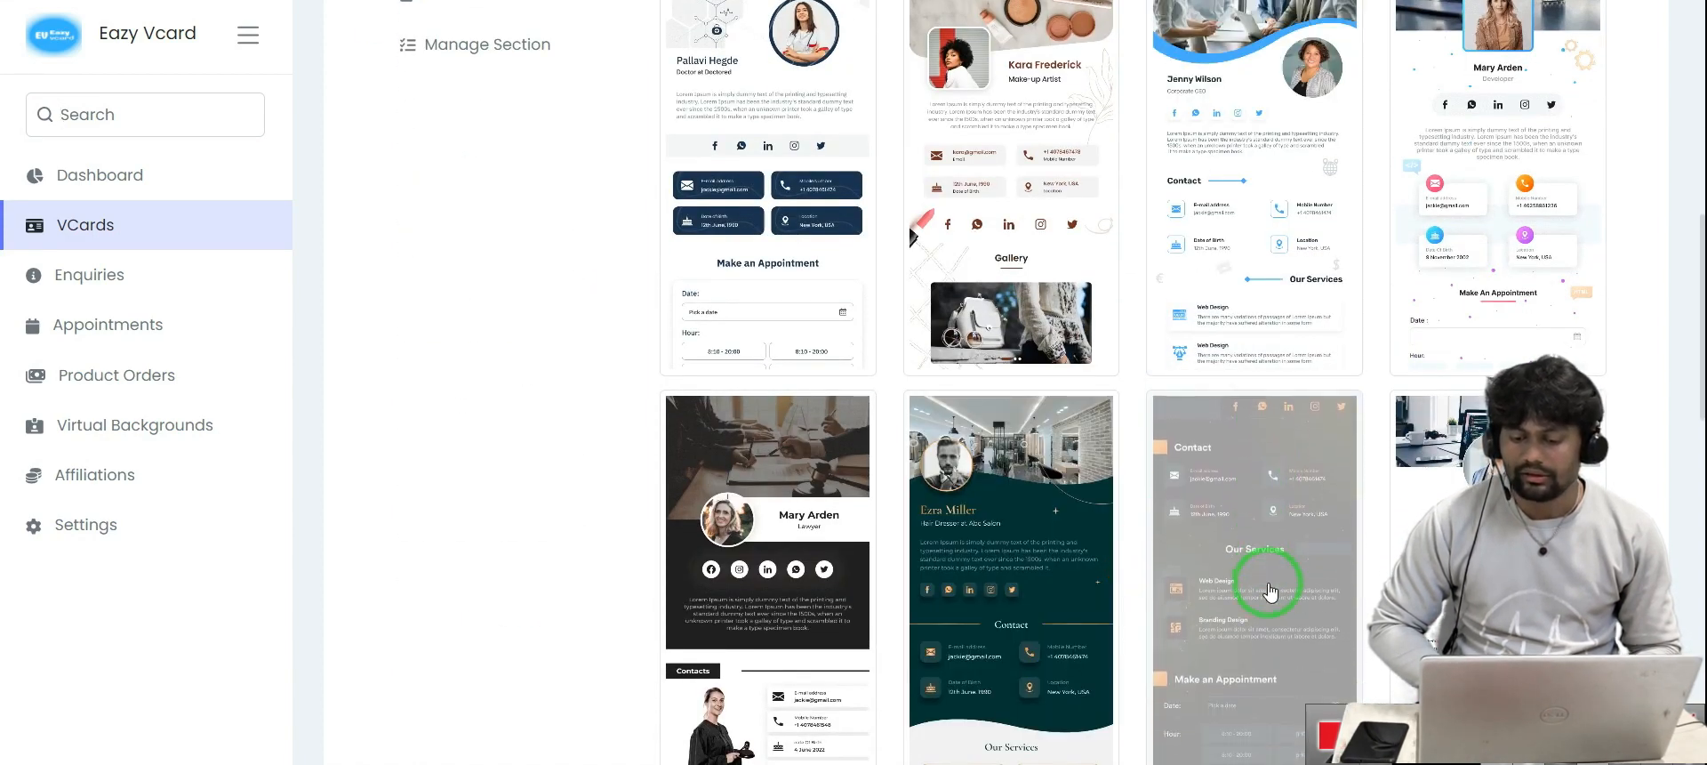
scroll(1270, 591, "down", 12)
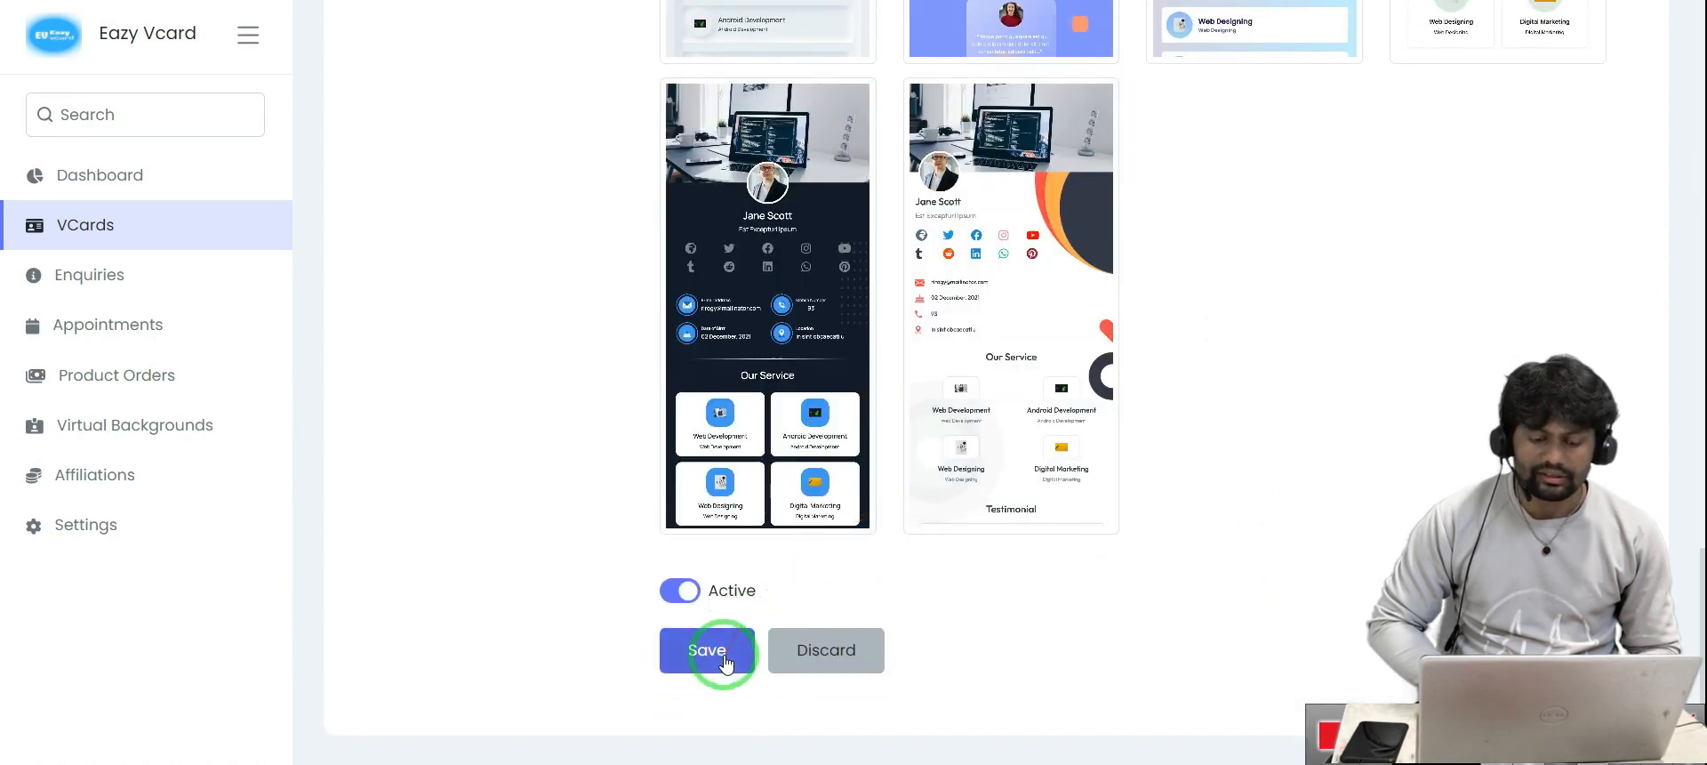
left_click(725, 653)
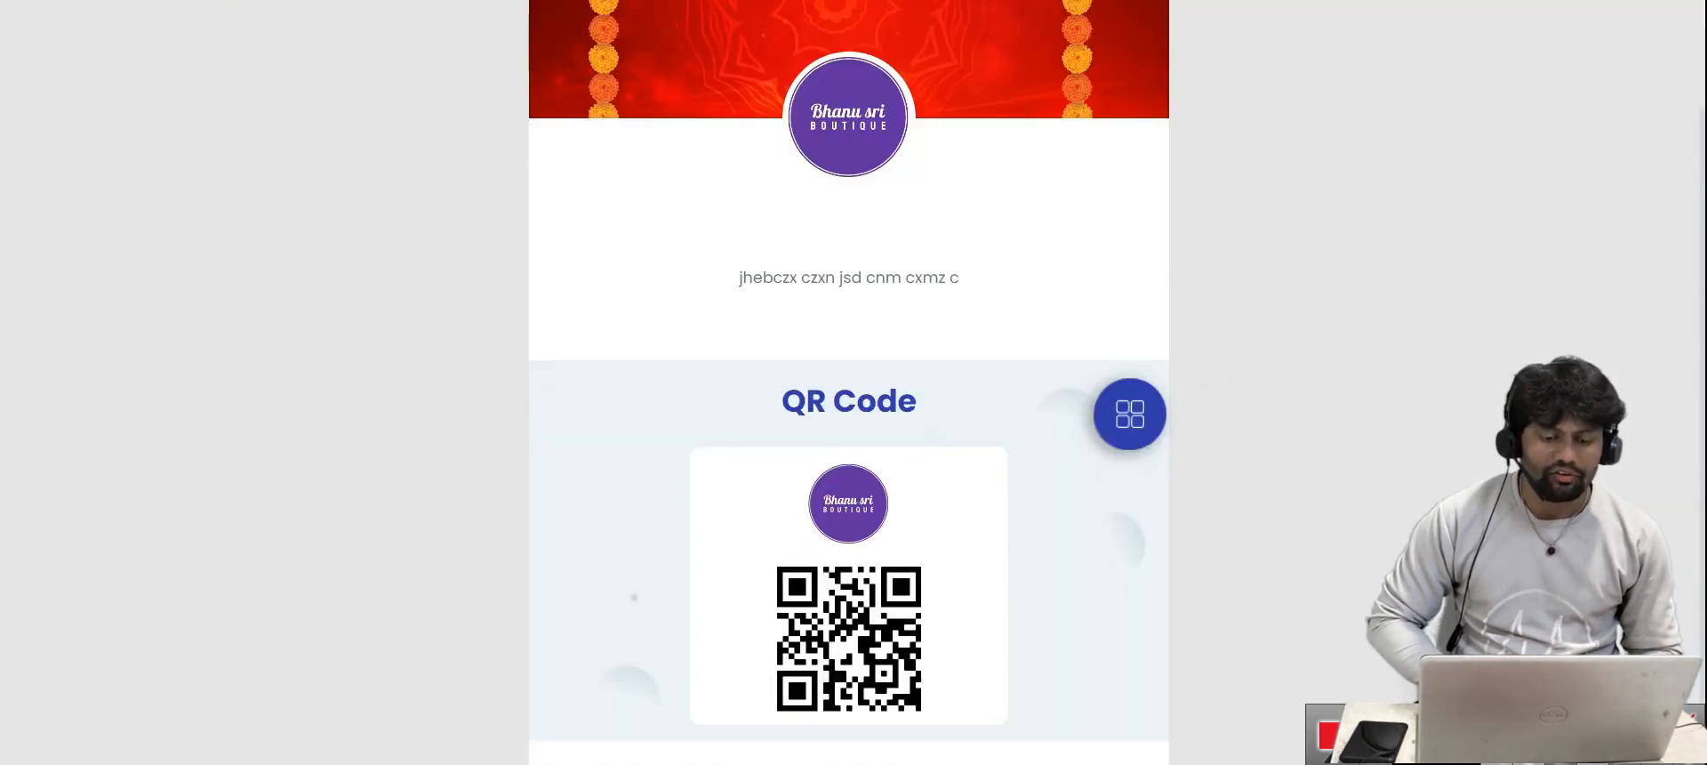
Review the dark template with its red marigold header on the public page, then return to the editor
scroll(974, 496, "down", 2)
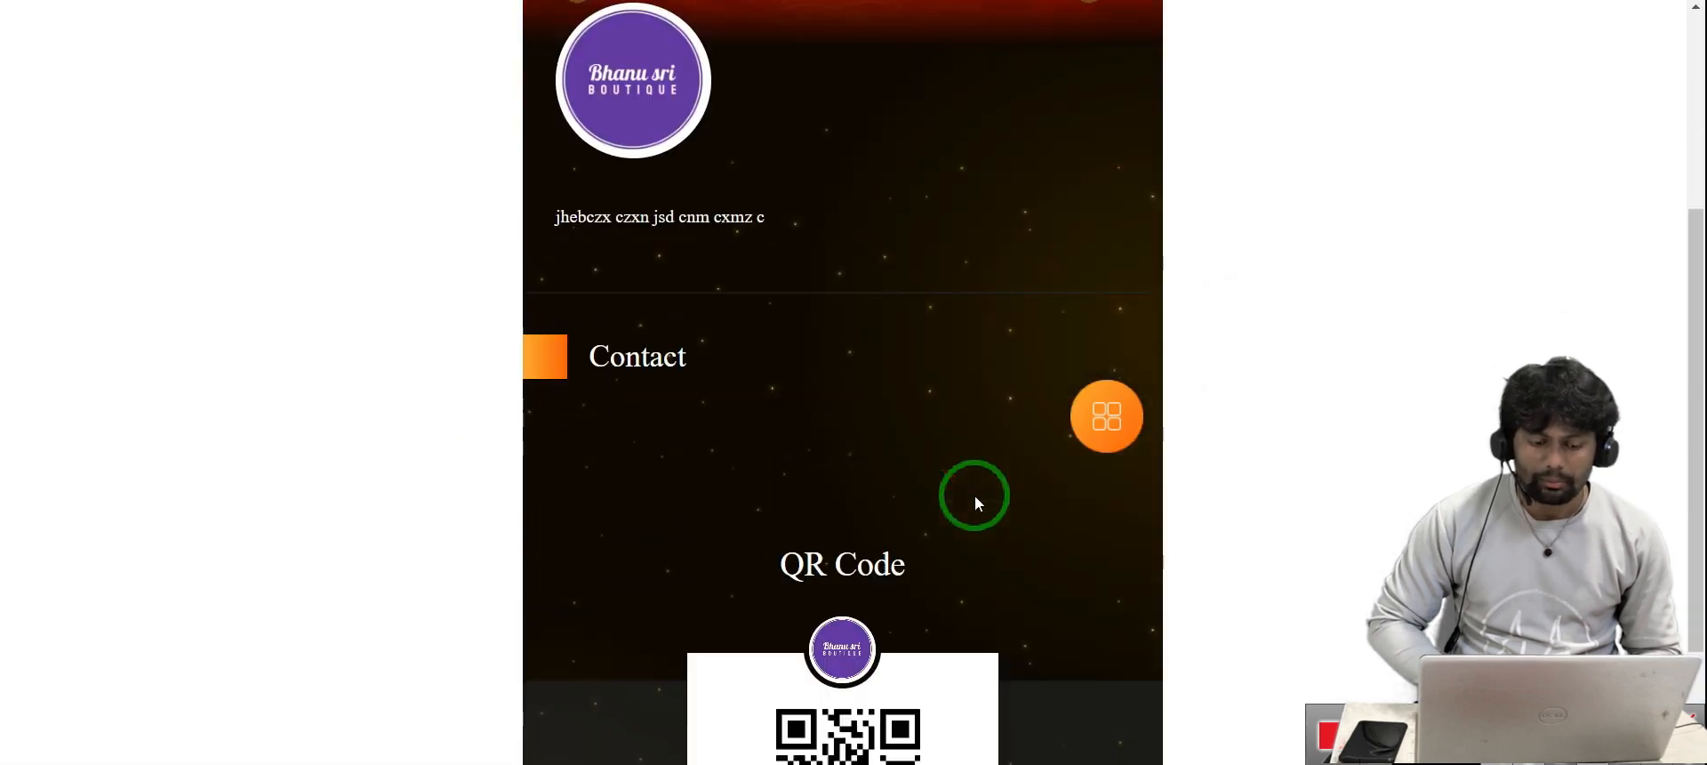
scroll(836, 326, "up", 4)
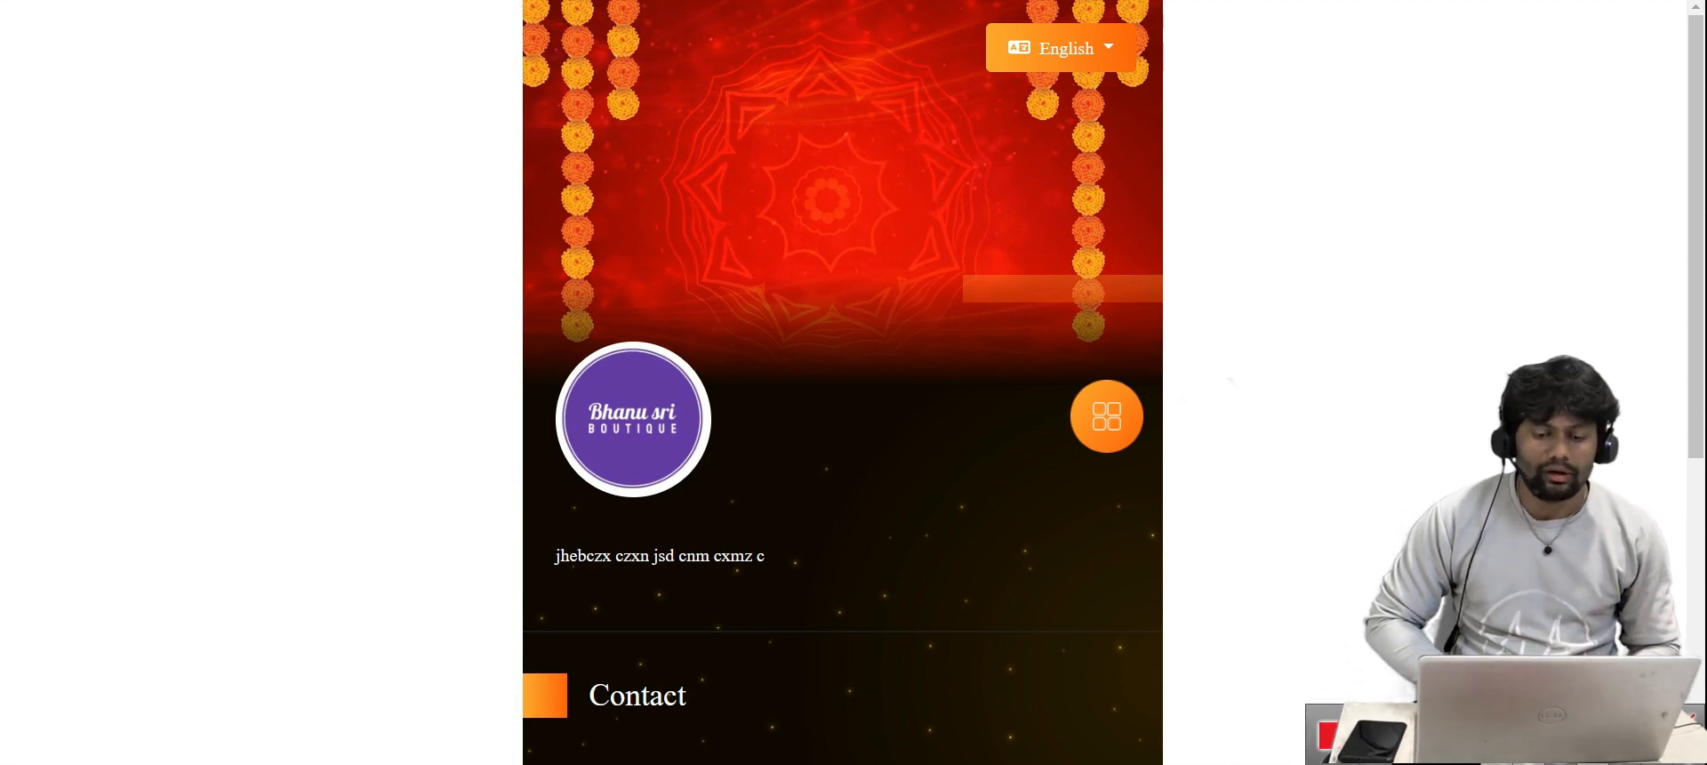
left_click(267, 0)
key("Escape")
Browse the full template gallery, then switch the Fashion vCard editor to its Basic Details form
scroll(819, 294, "down", 5)
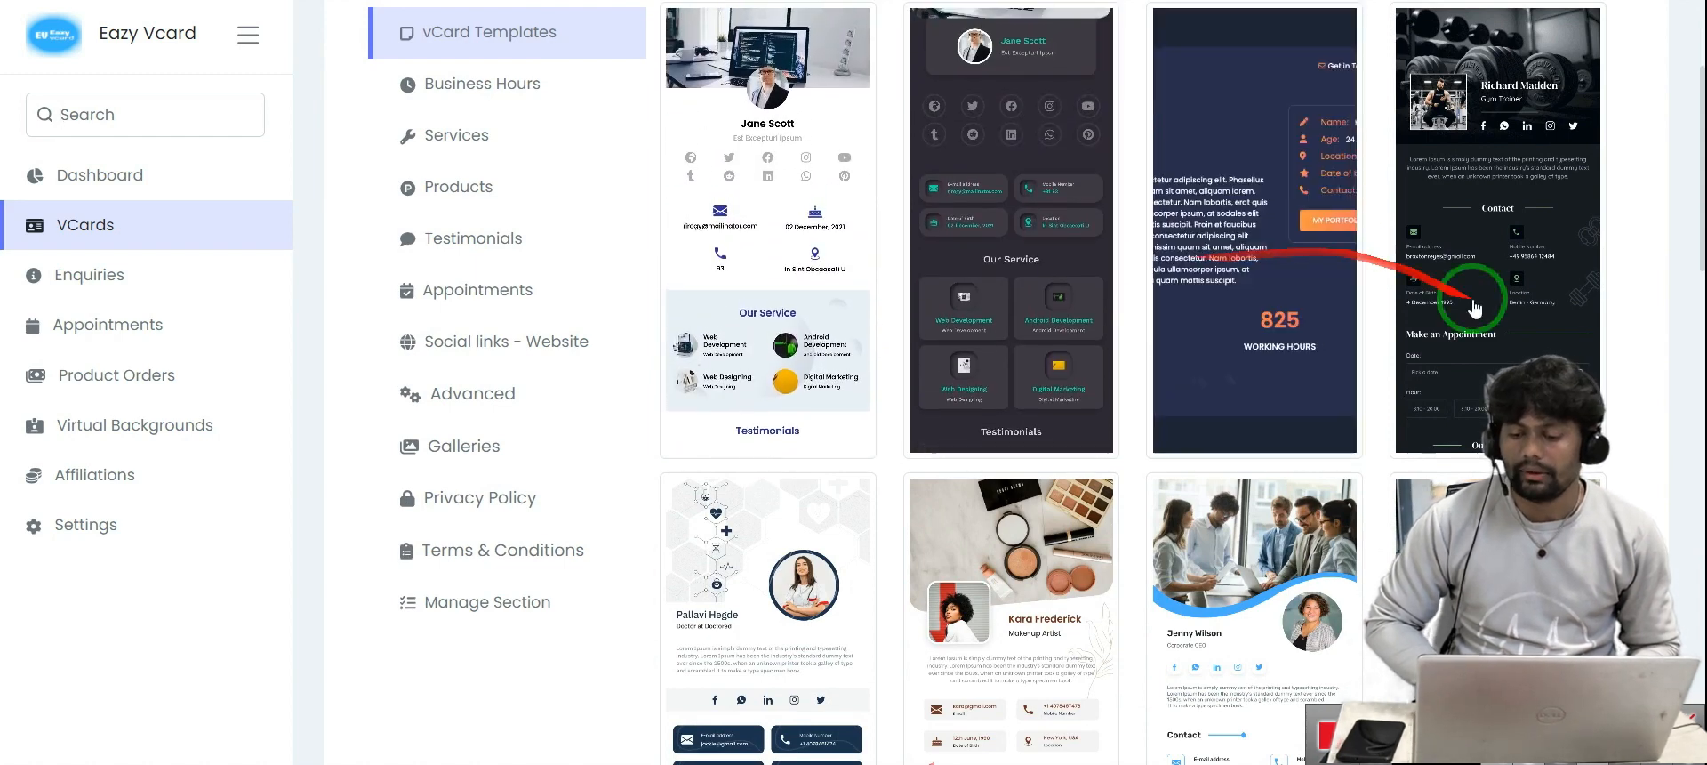
scroll(1472, 307, "down", 2)
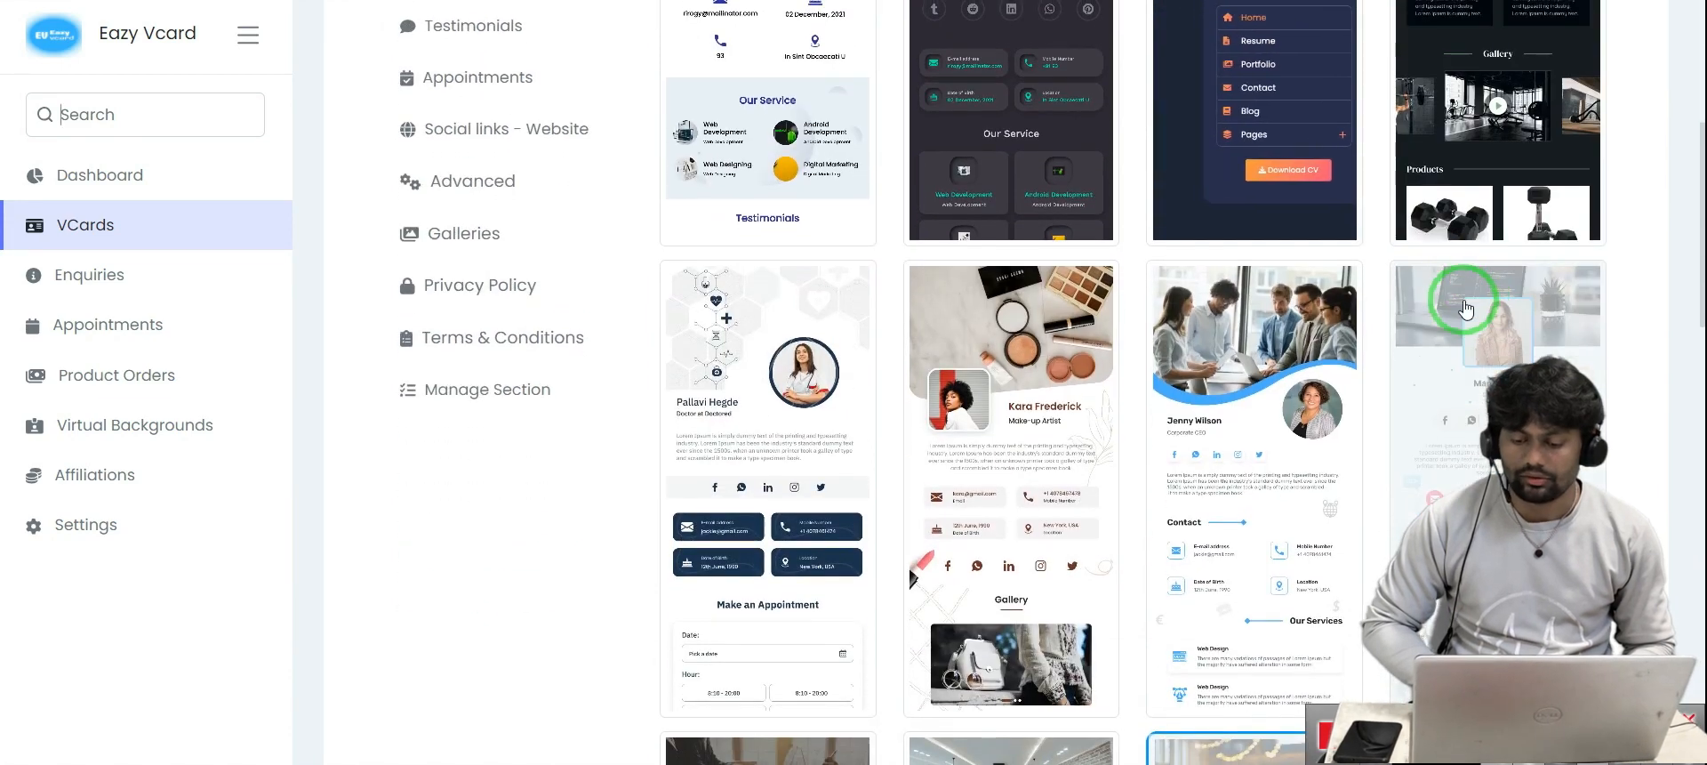
scroll(1390, 422, "down", 2)
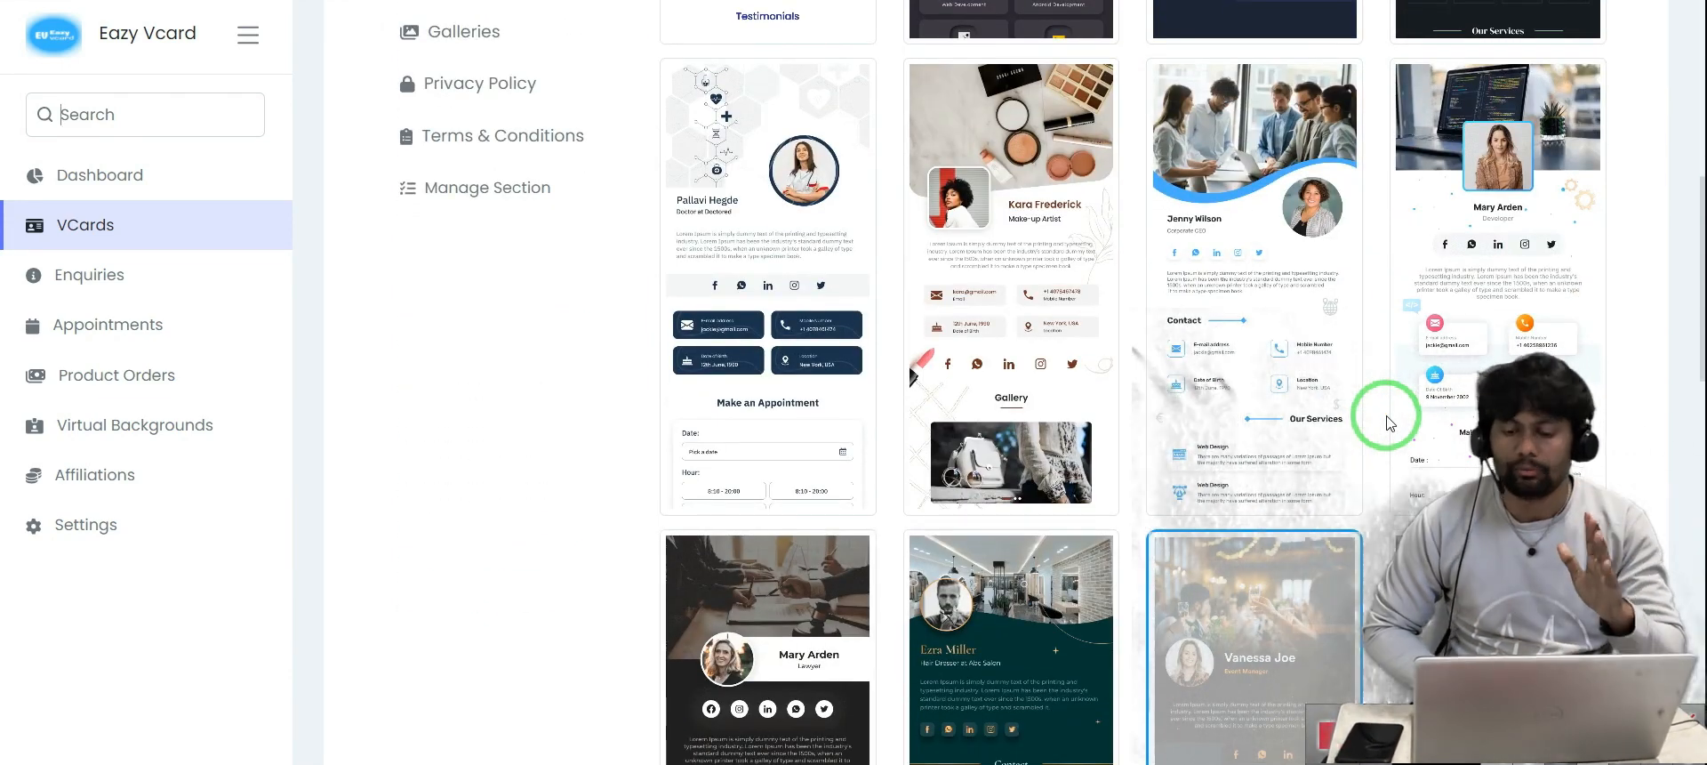
scroll(1390, 422, "down", 3)
scroll(984, 325, "down", 5)
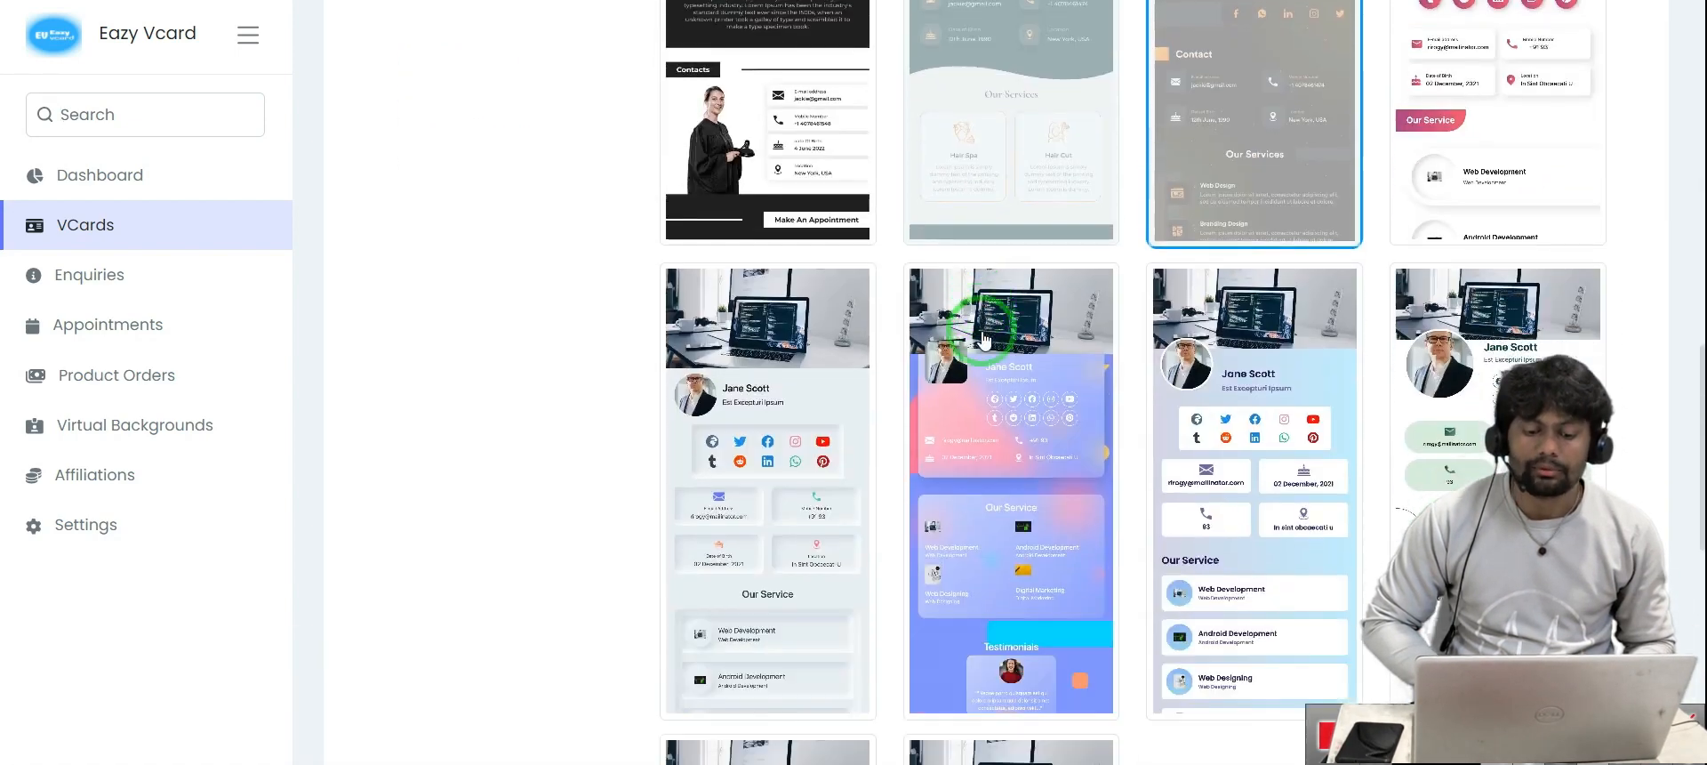
scroll(897, 322, "down", 2)
scroll(896, 322, "up", 12)
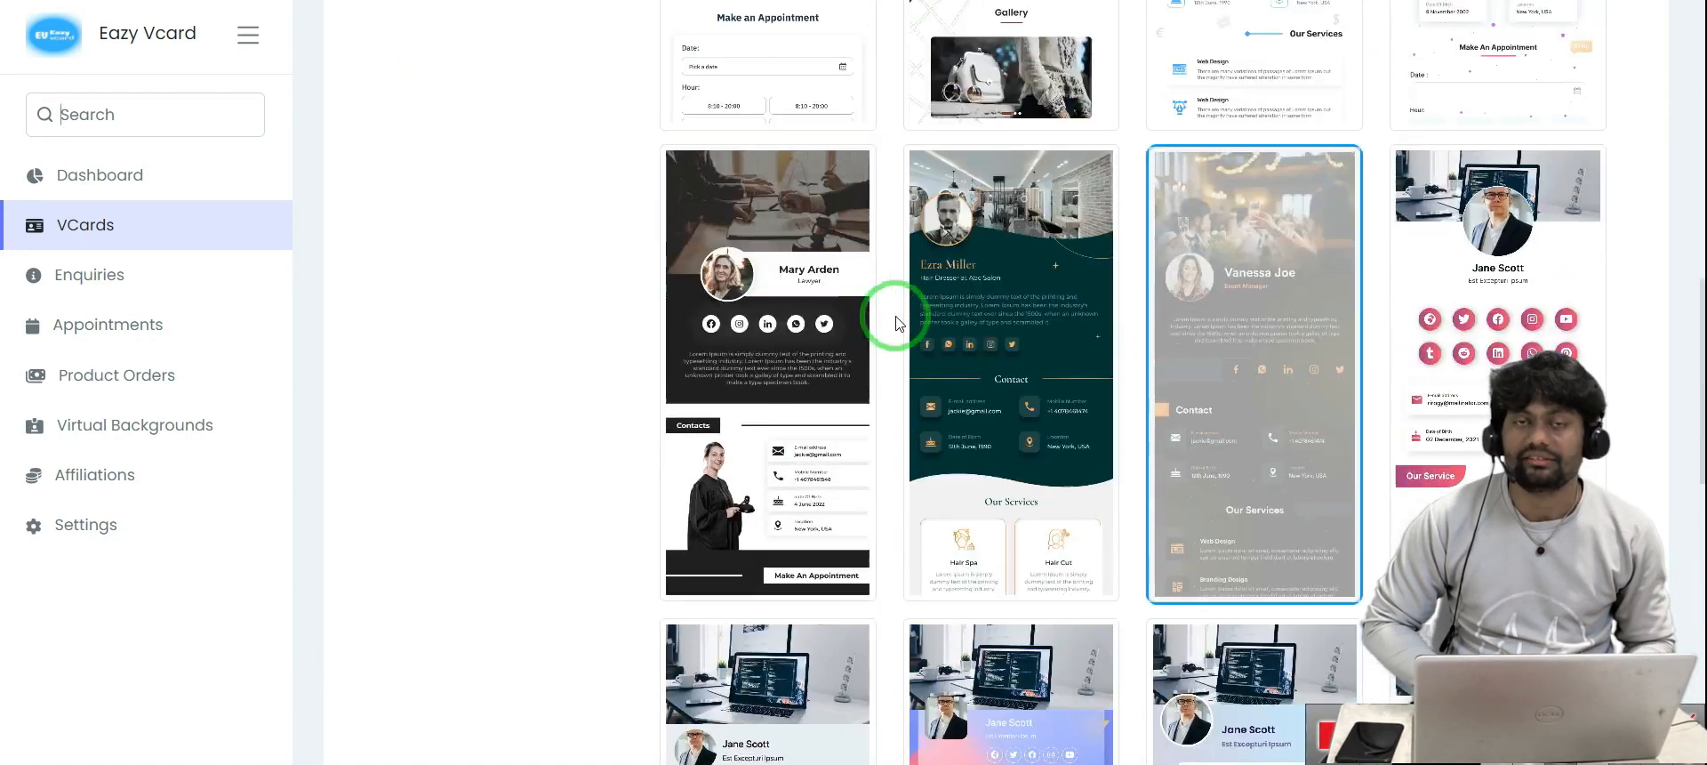
scroll(897, 322, "up", 1)
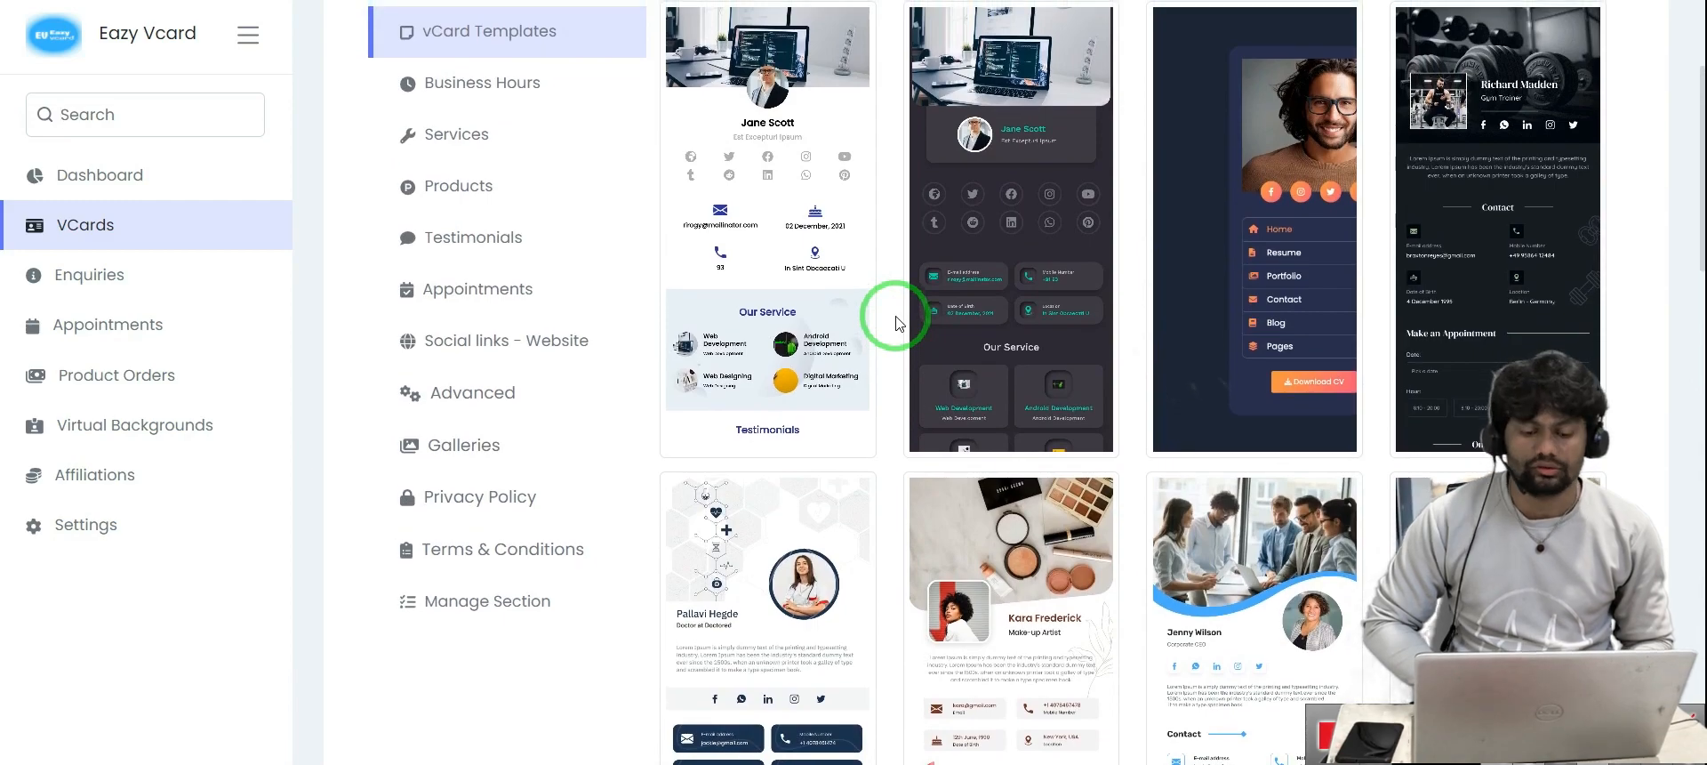
scroll(896, 322, "up", 2)
scroll(583, 332, "down", 7)
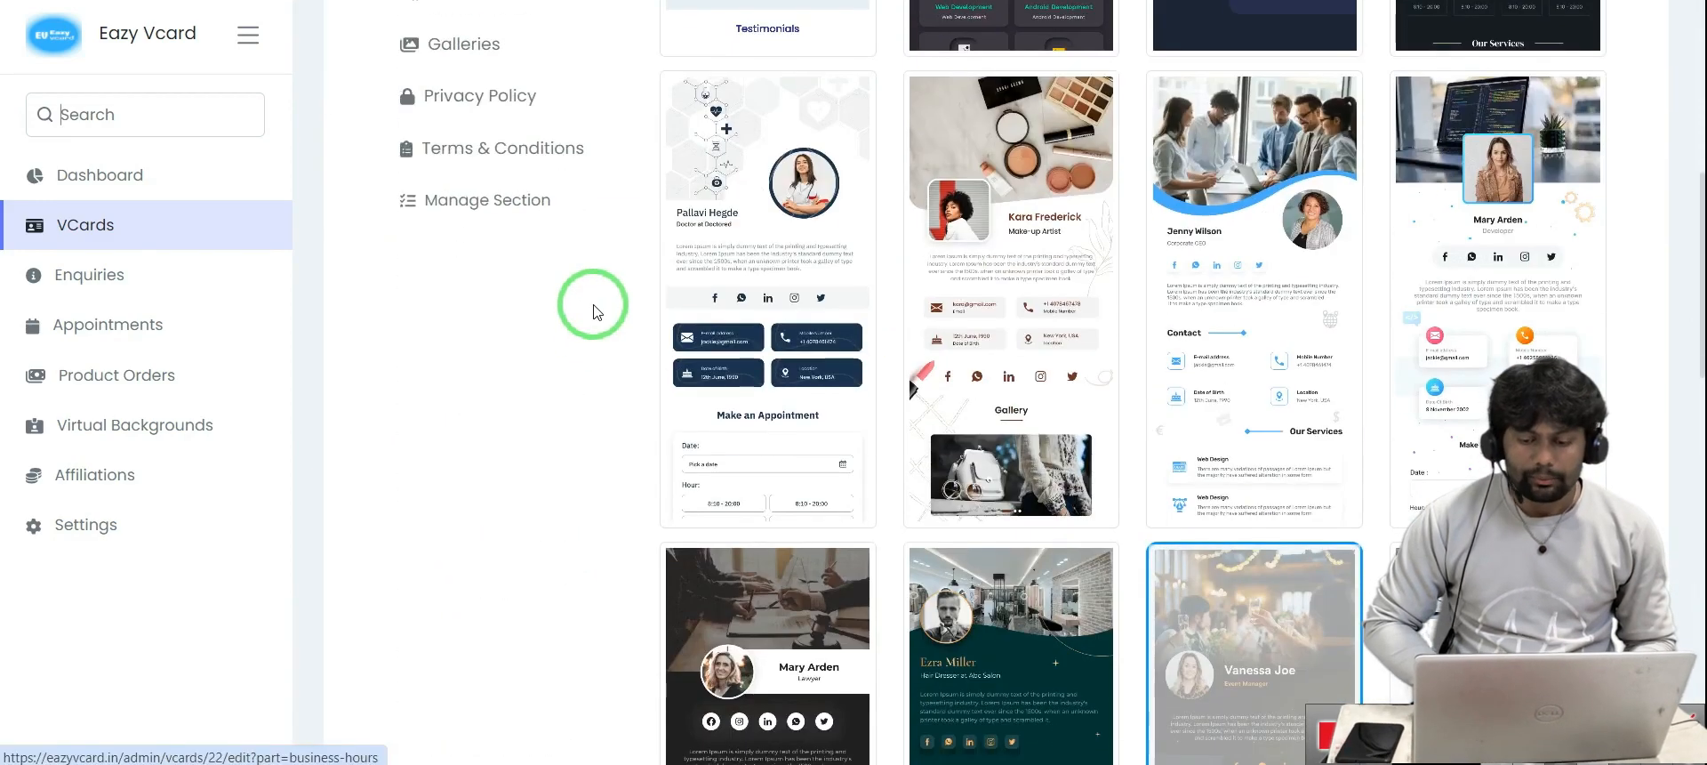
scroll(594, 311, "up", 6)
scroll(593, 311, "up", 2)
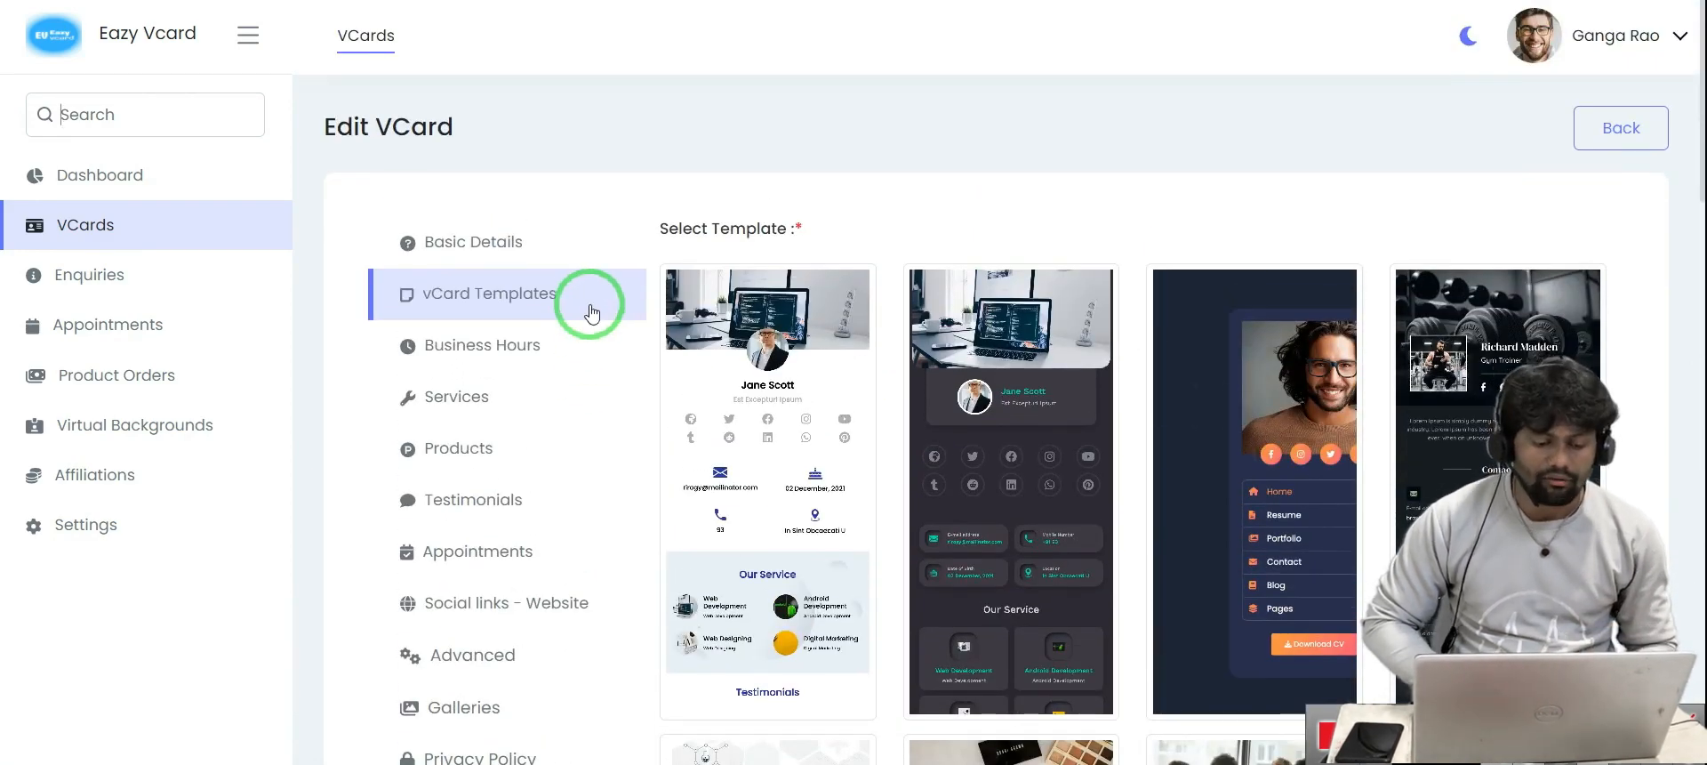
left_click(480, 260)
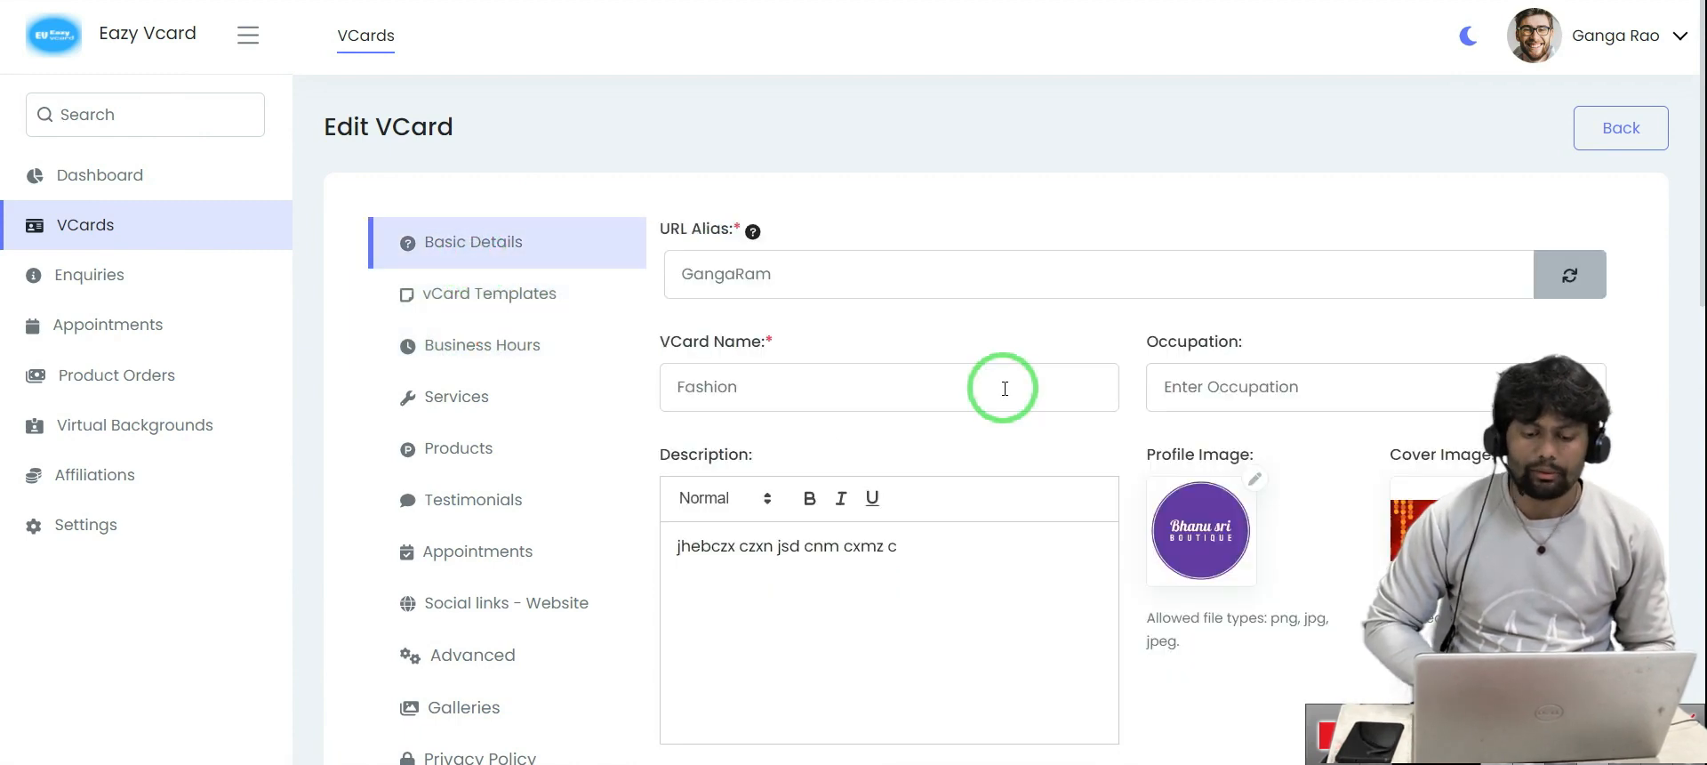
Enter the card owner's first and last name and pick a saved e-mail address
scroll(1023, 245, "down", 4)
scroll(1027, 250, "down", 5)
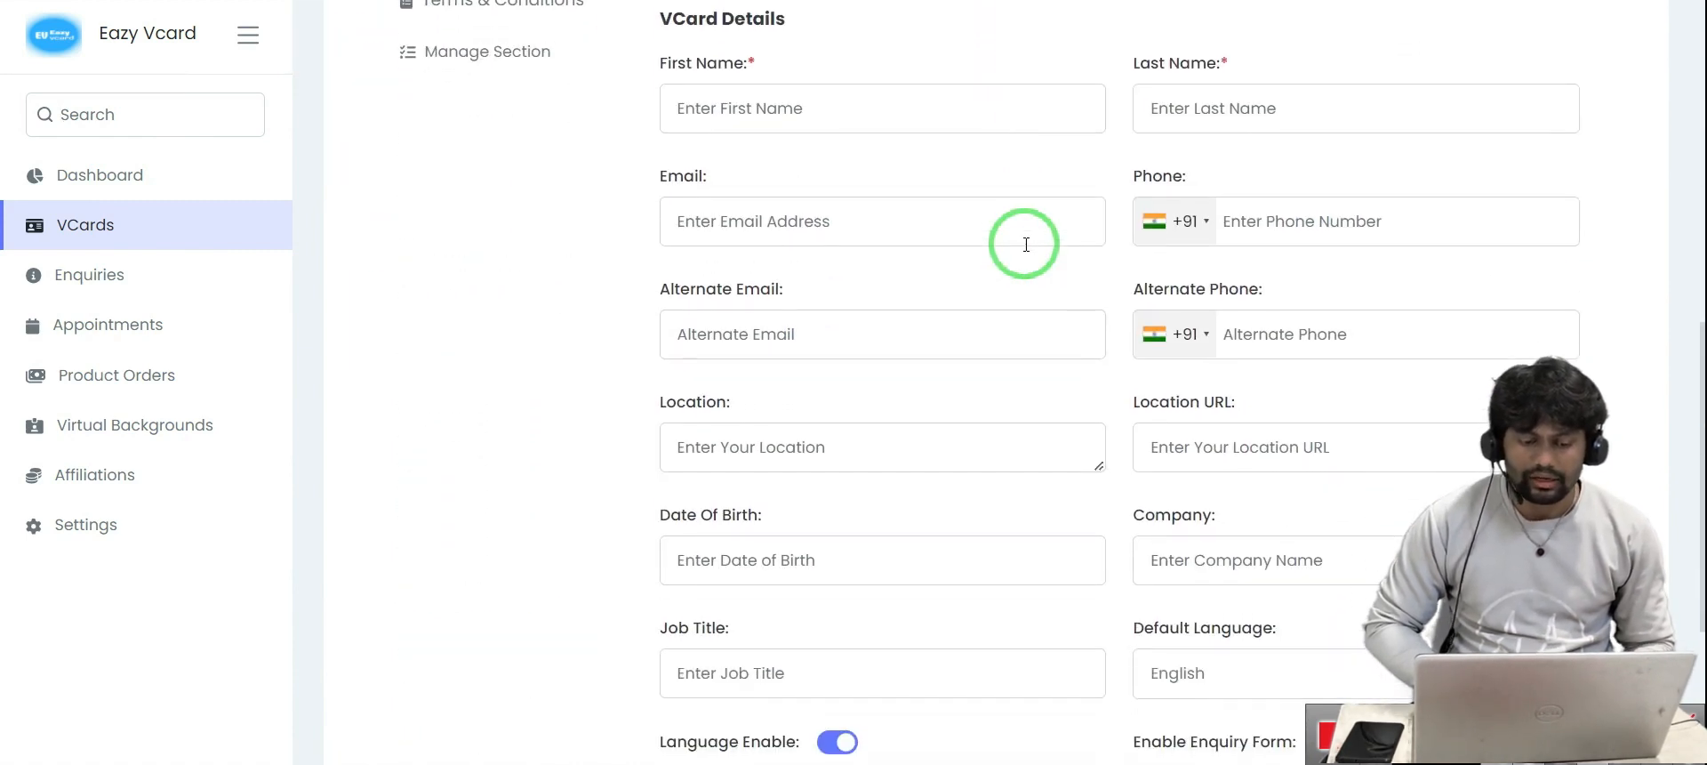
scroll(1023, 242, "up", 2)
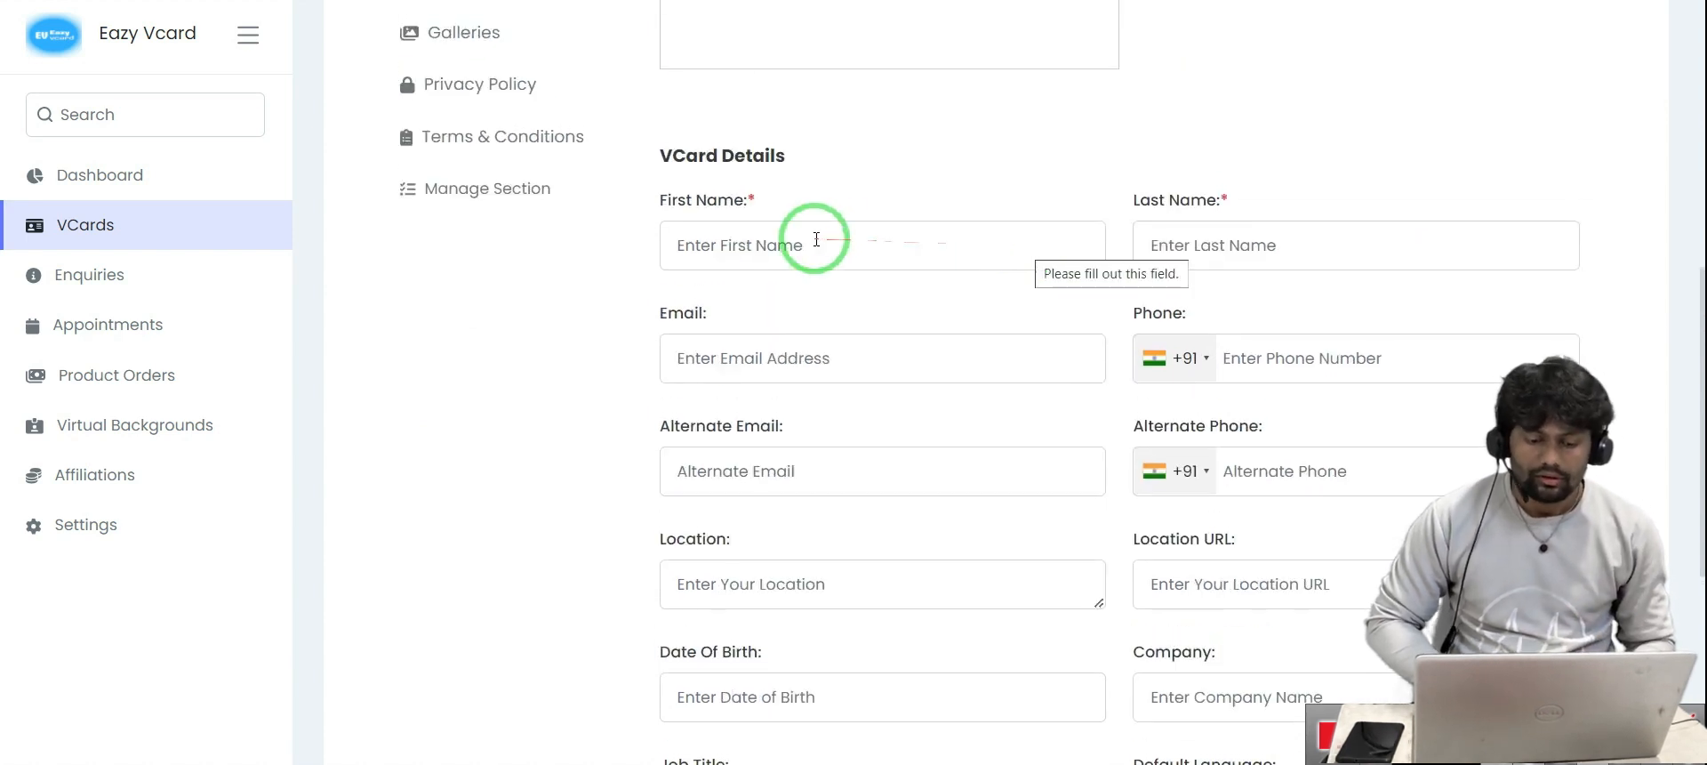
left_click(816, 239)
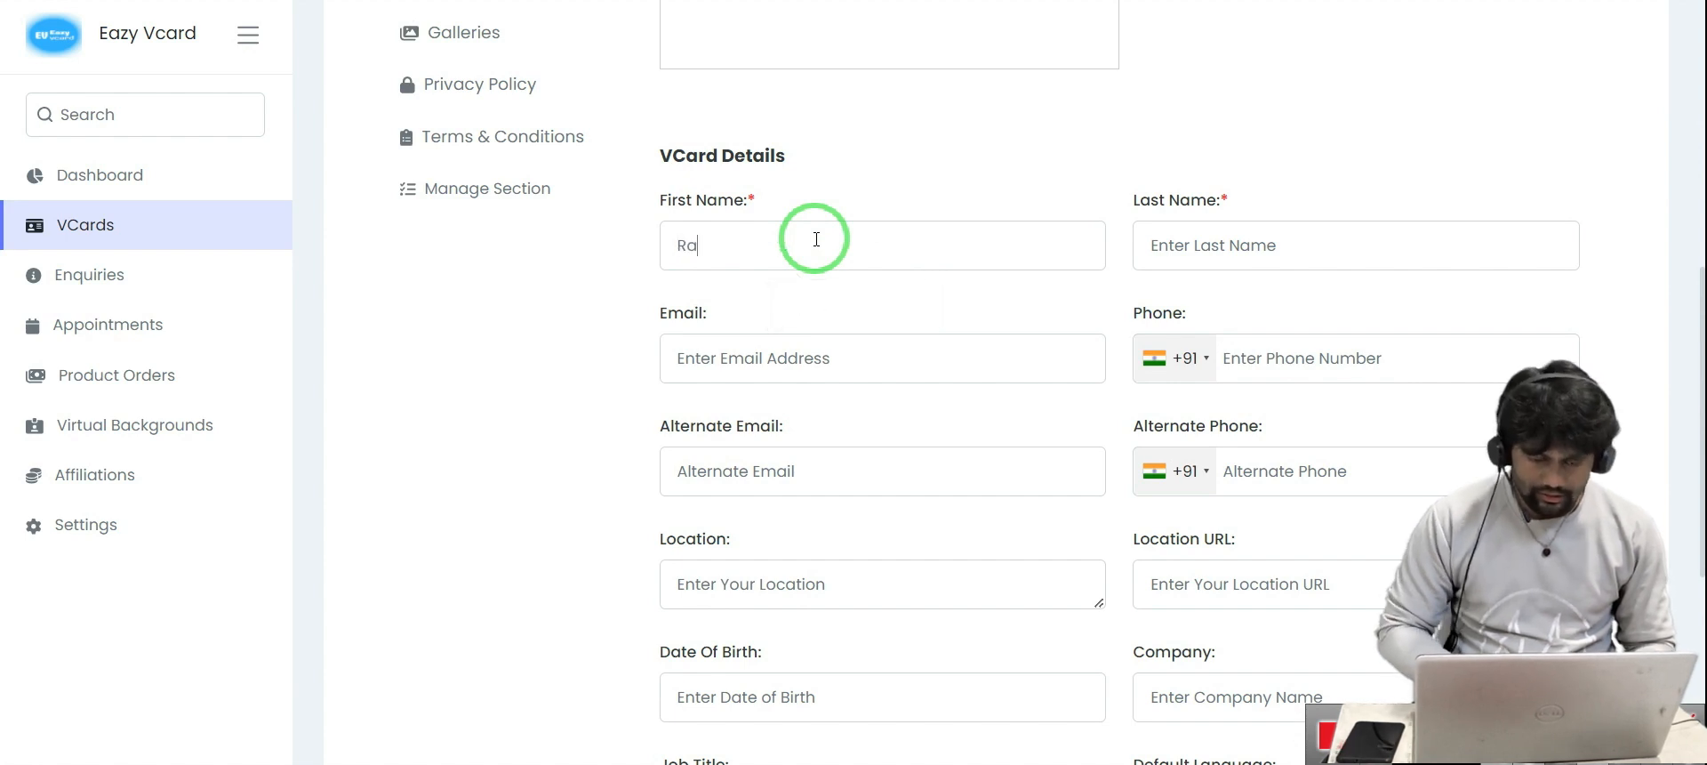
left_click(1195, 241)
type("Ganga")
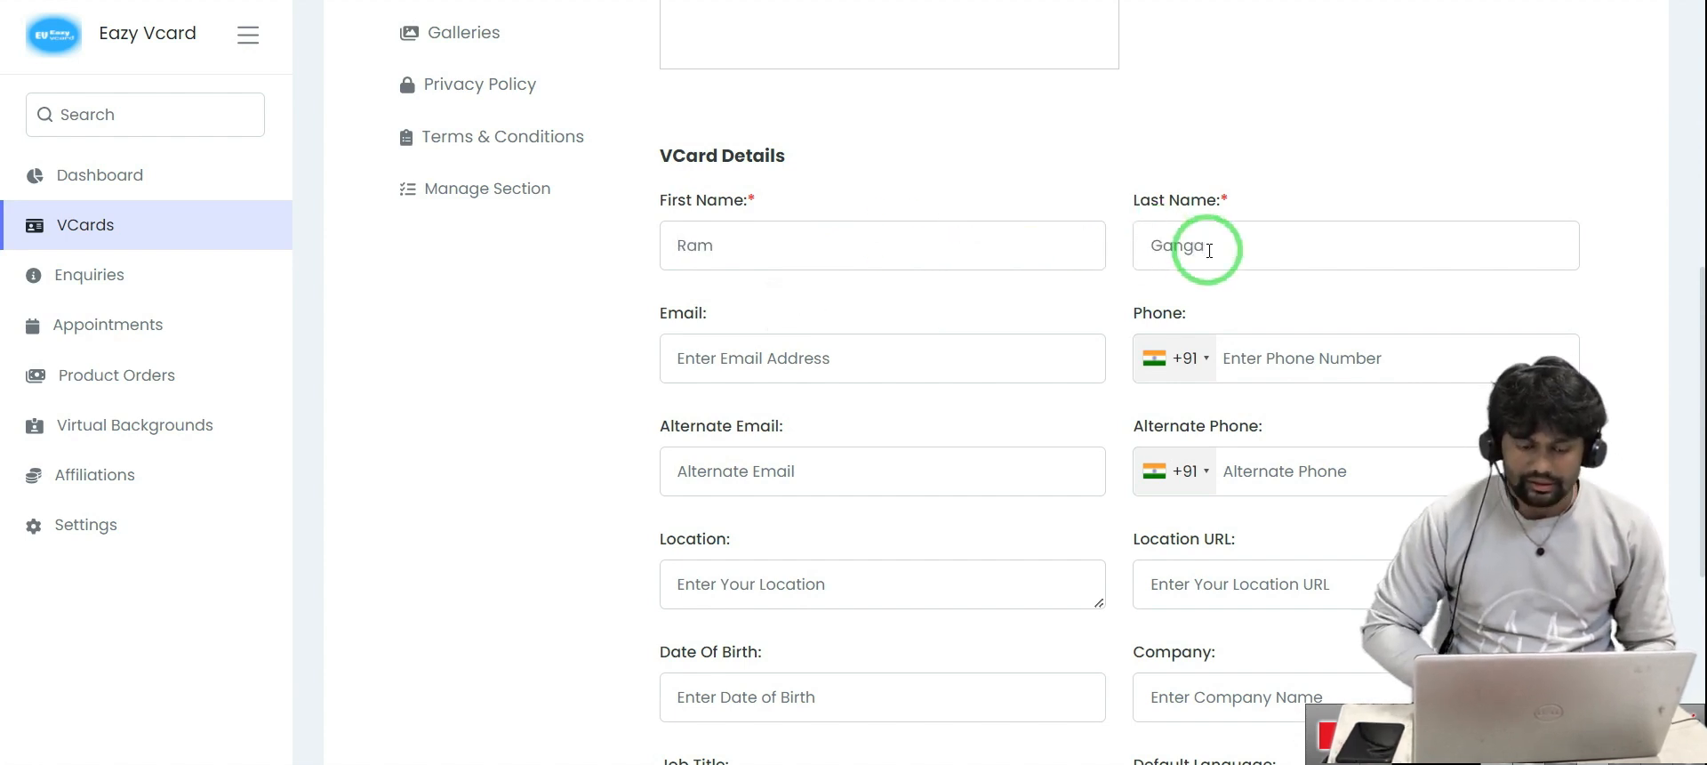
left_click(755, 356)
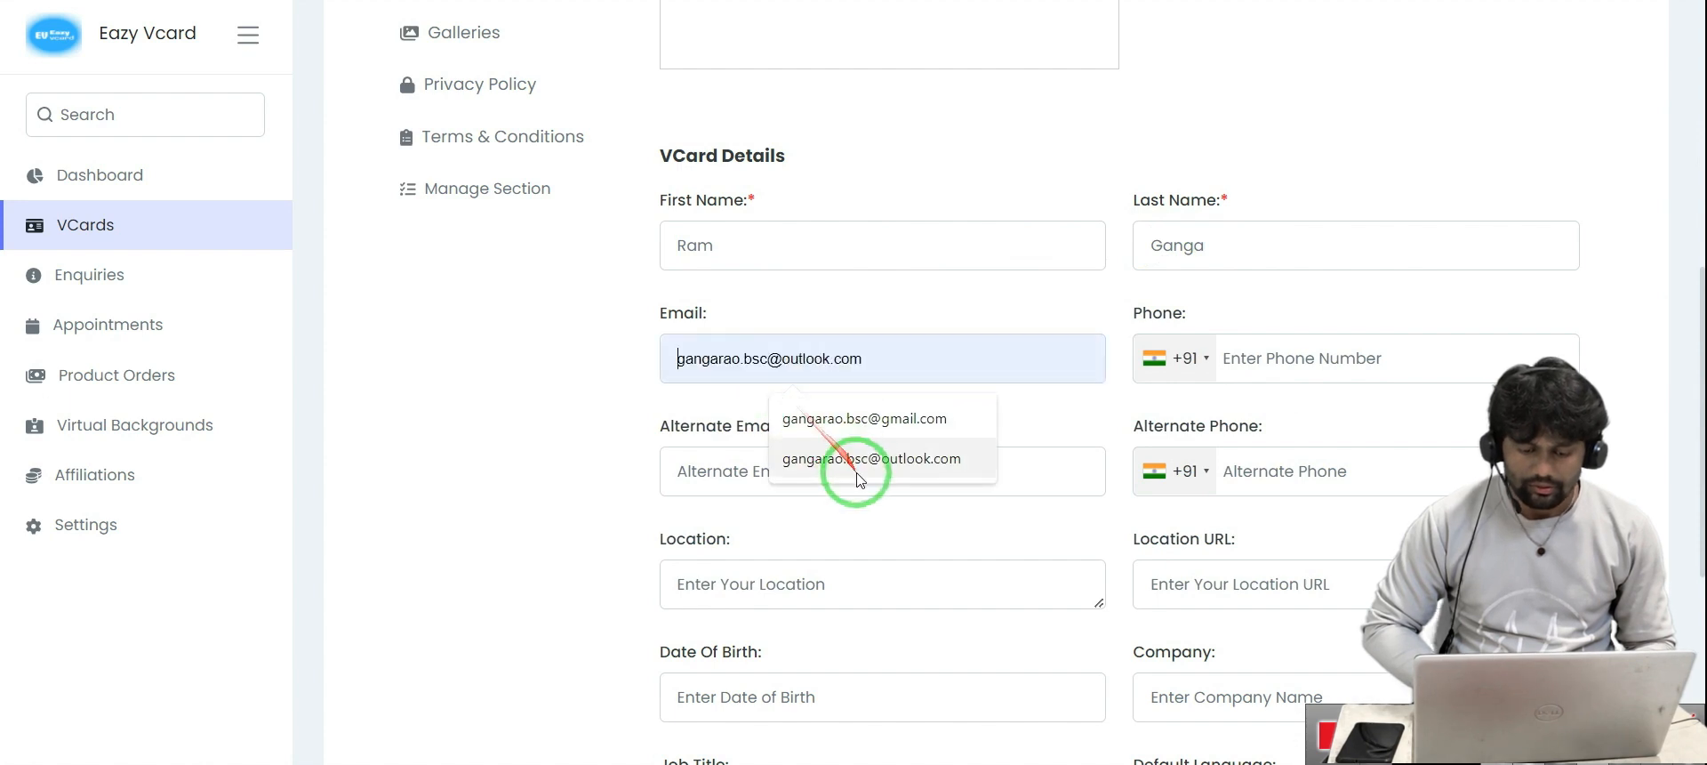
left_click(859, 474)
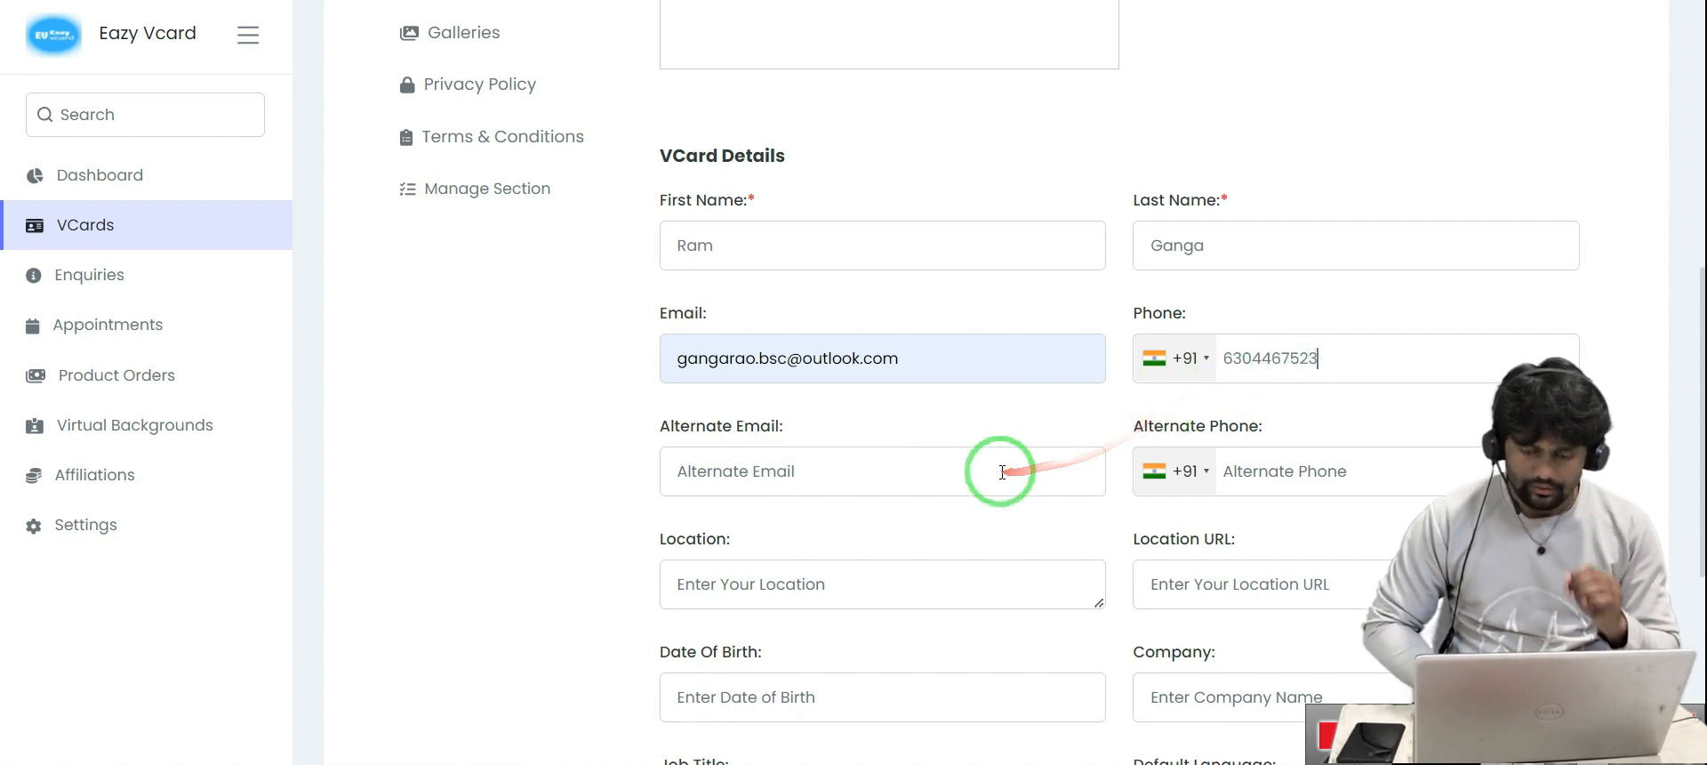
Complete the phone number and set the business location to Guntur
scroll(1000, 473, "down", 1)
scroll(1002, 472, "down", 1)
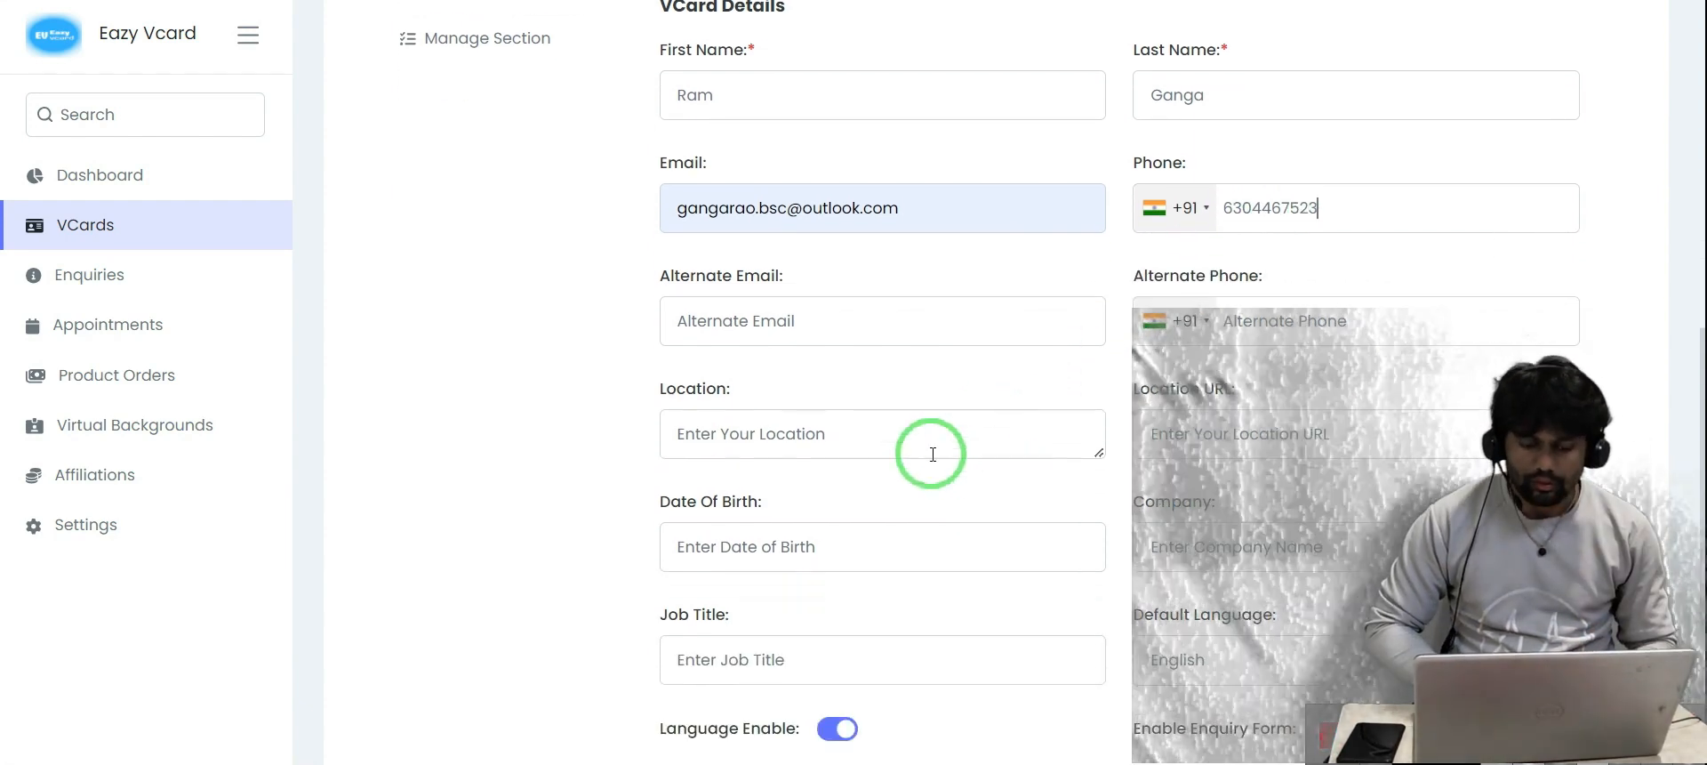
left_click(908, 450)
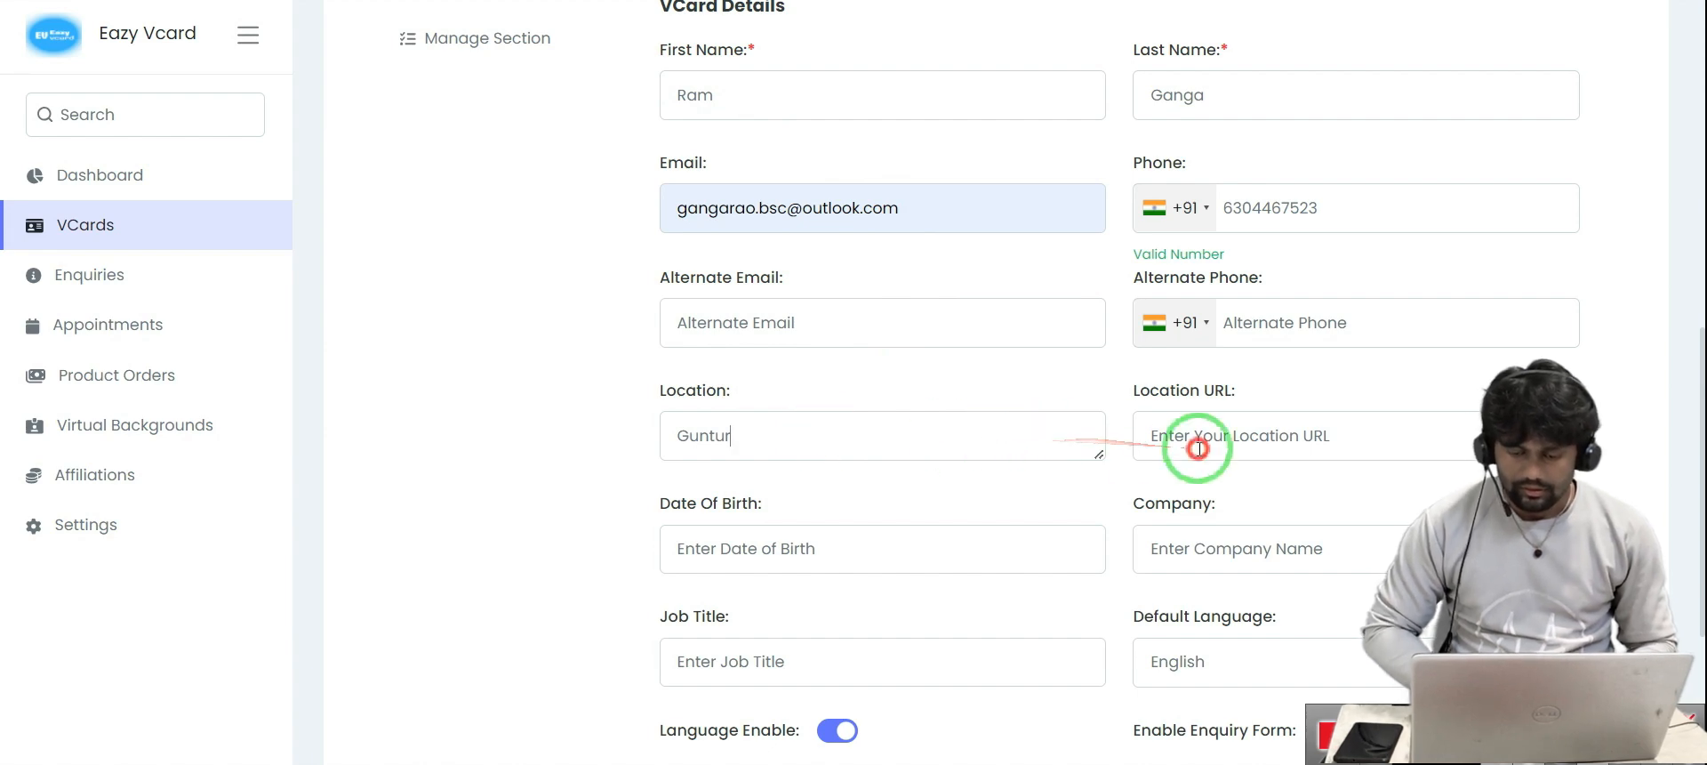
scroll(991, 419, "down", 4)
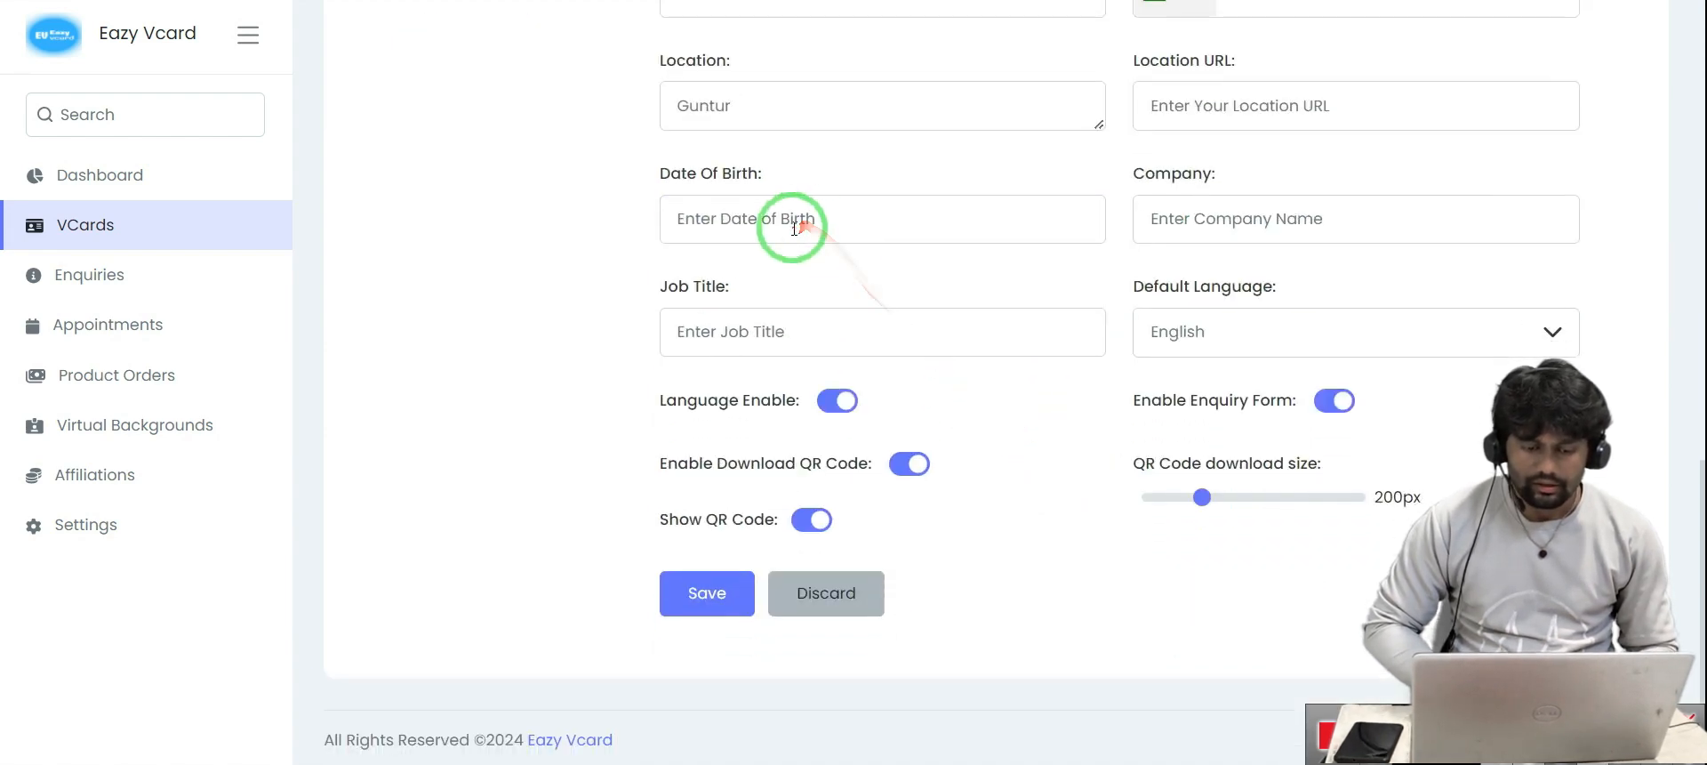
Add a saved date of birth, keep English as default language, save, and view the public card
left_click(819, 283)
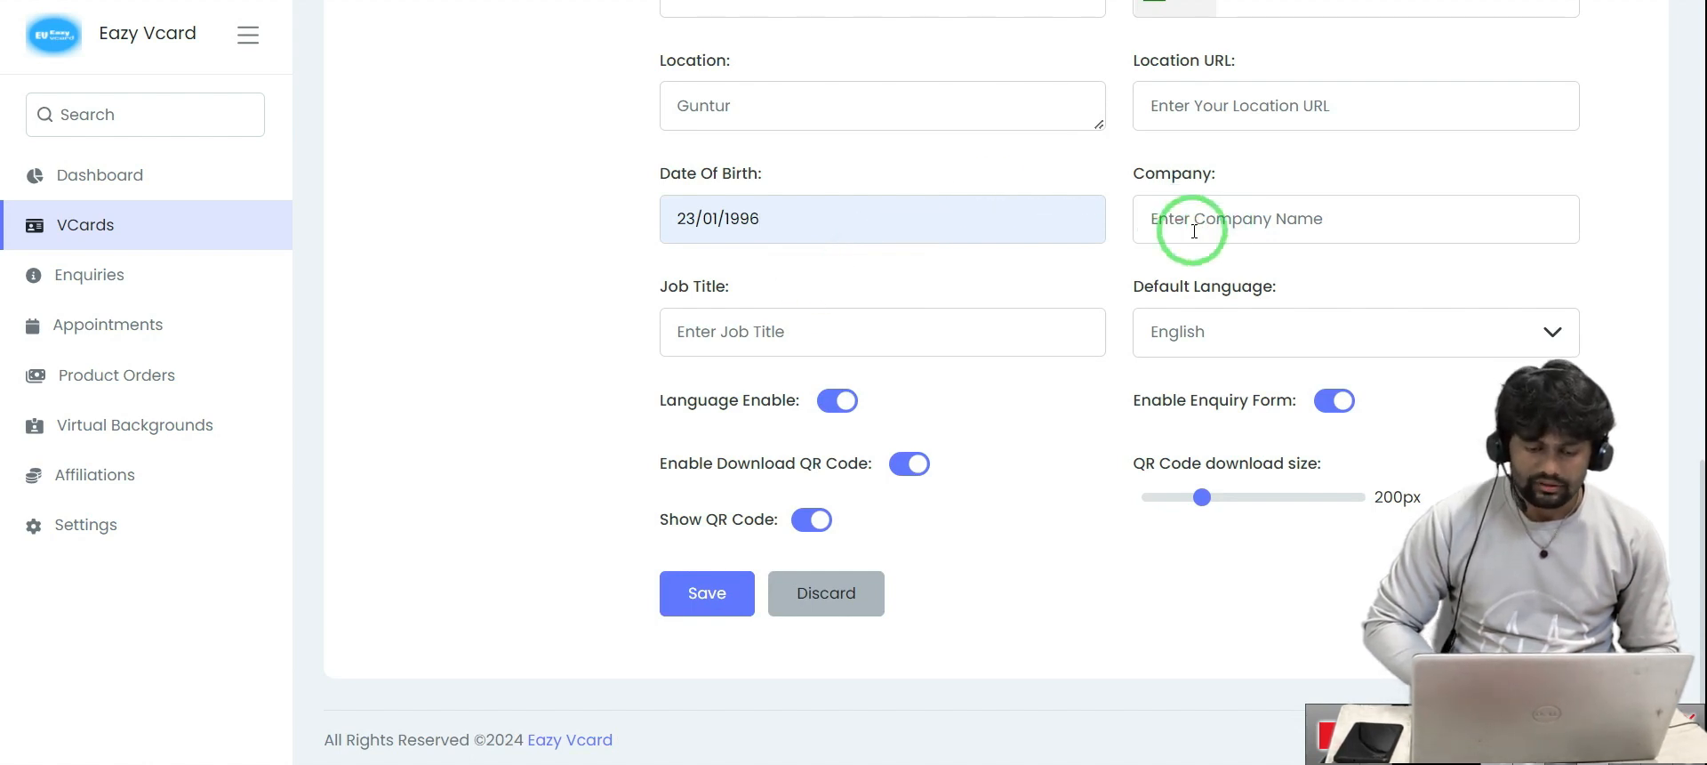
left_click(1184, 218)
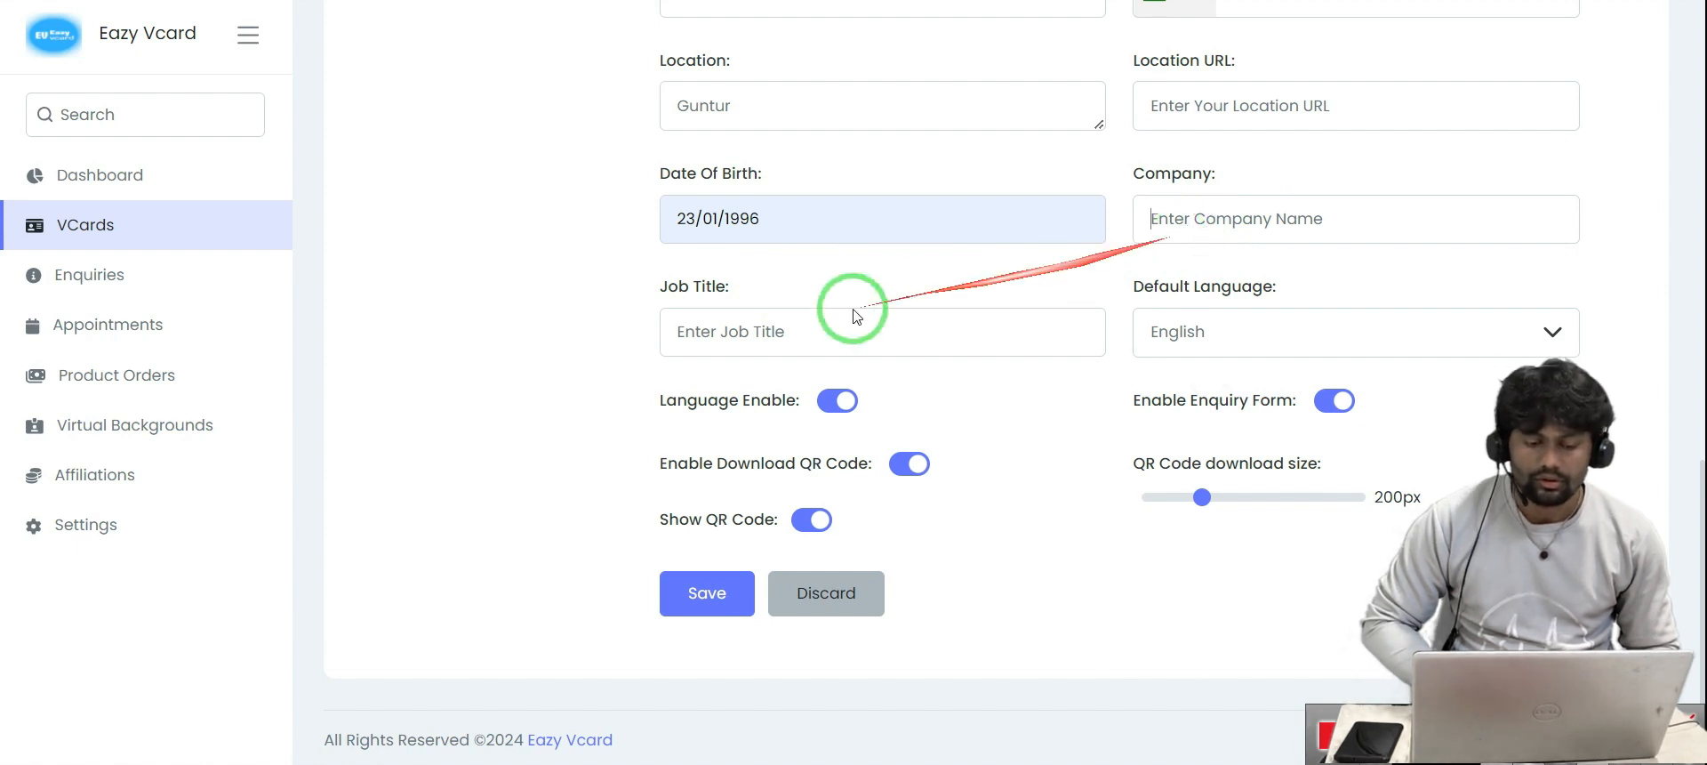
left_click(1189, 331)
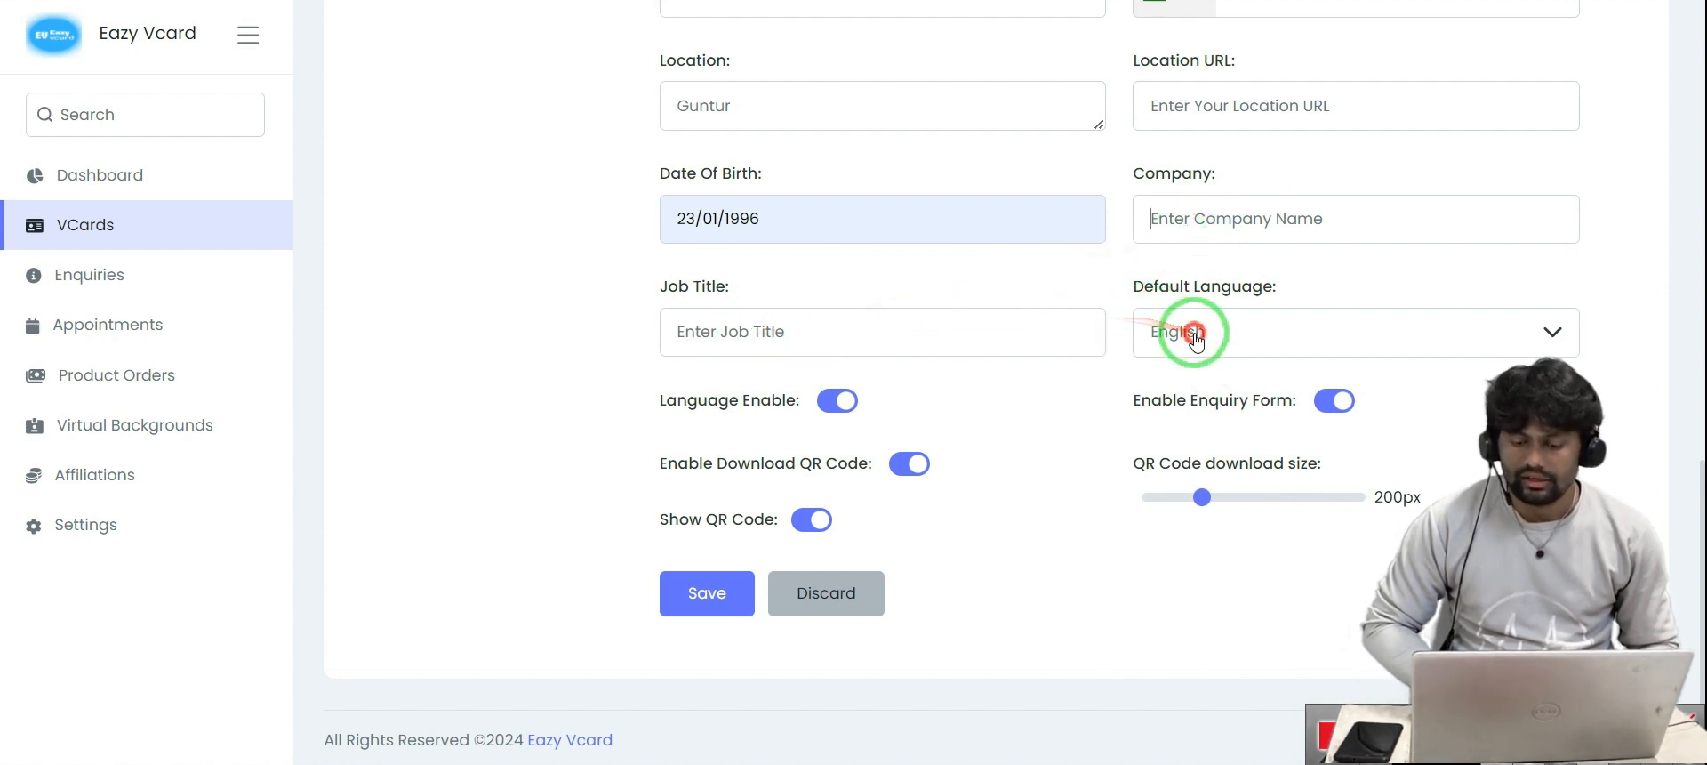
left_click(1050, 406)
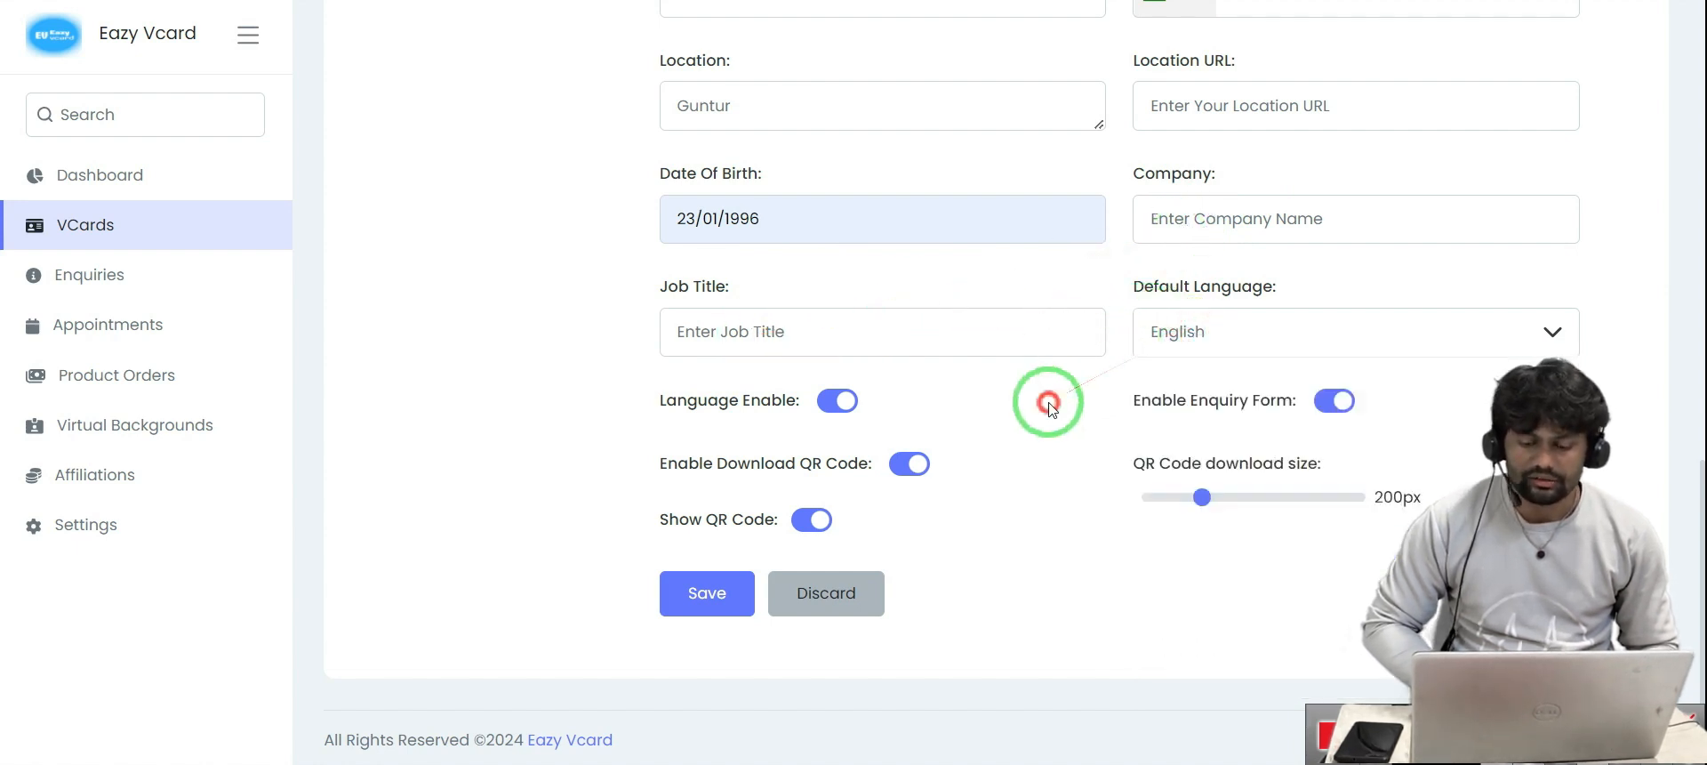
left_click(1220, 329)
scroll(1206, 636, "down", 3)
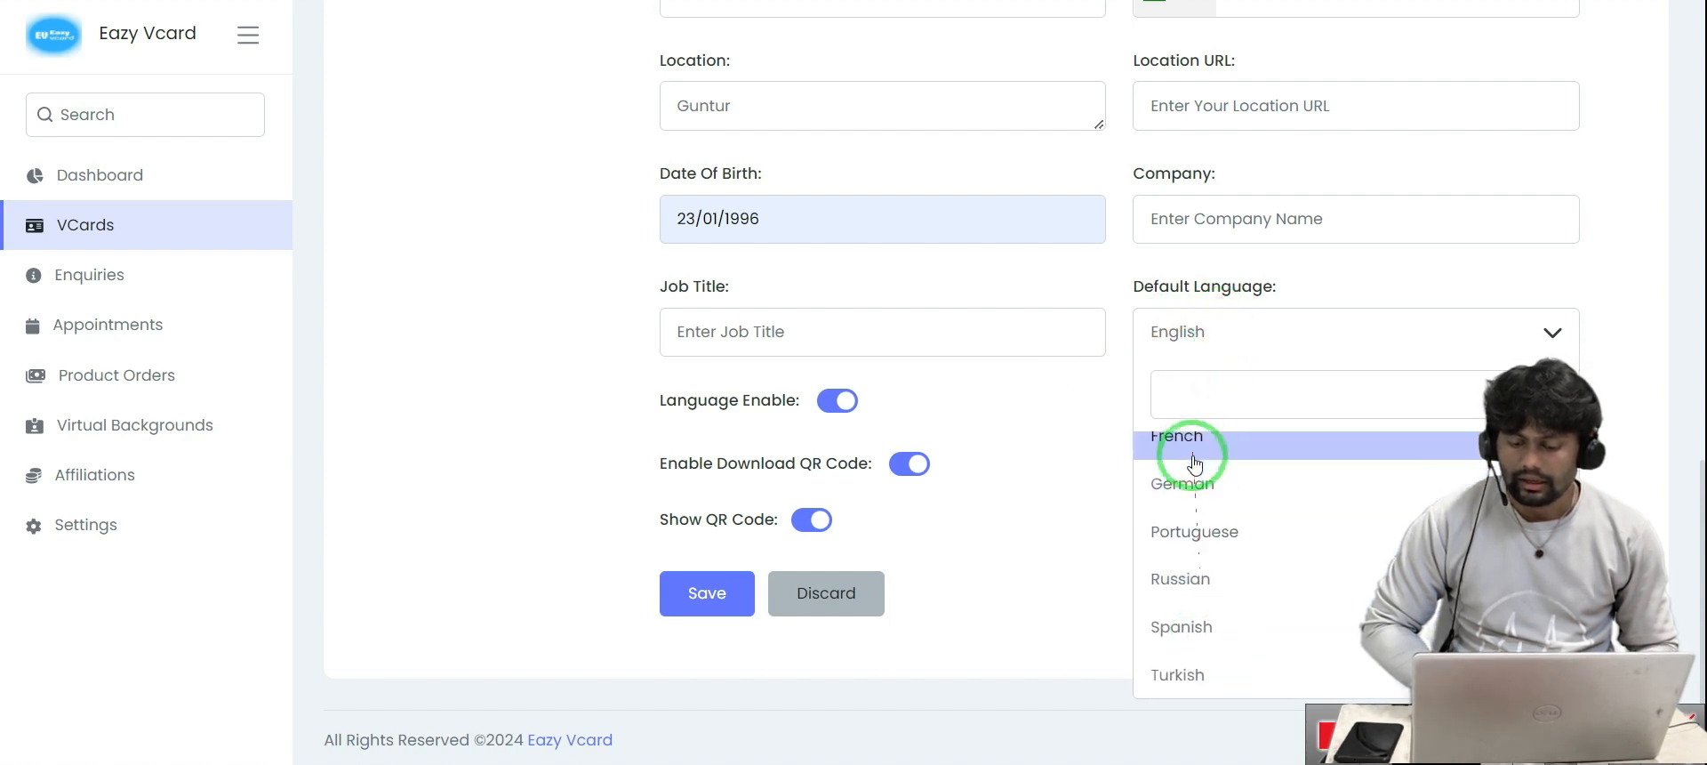
scroll(1199, 536, "up", 3)
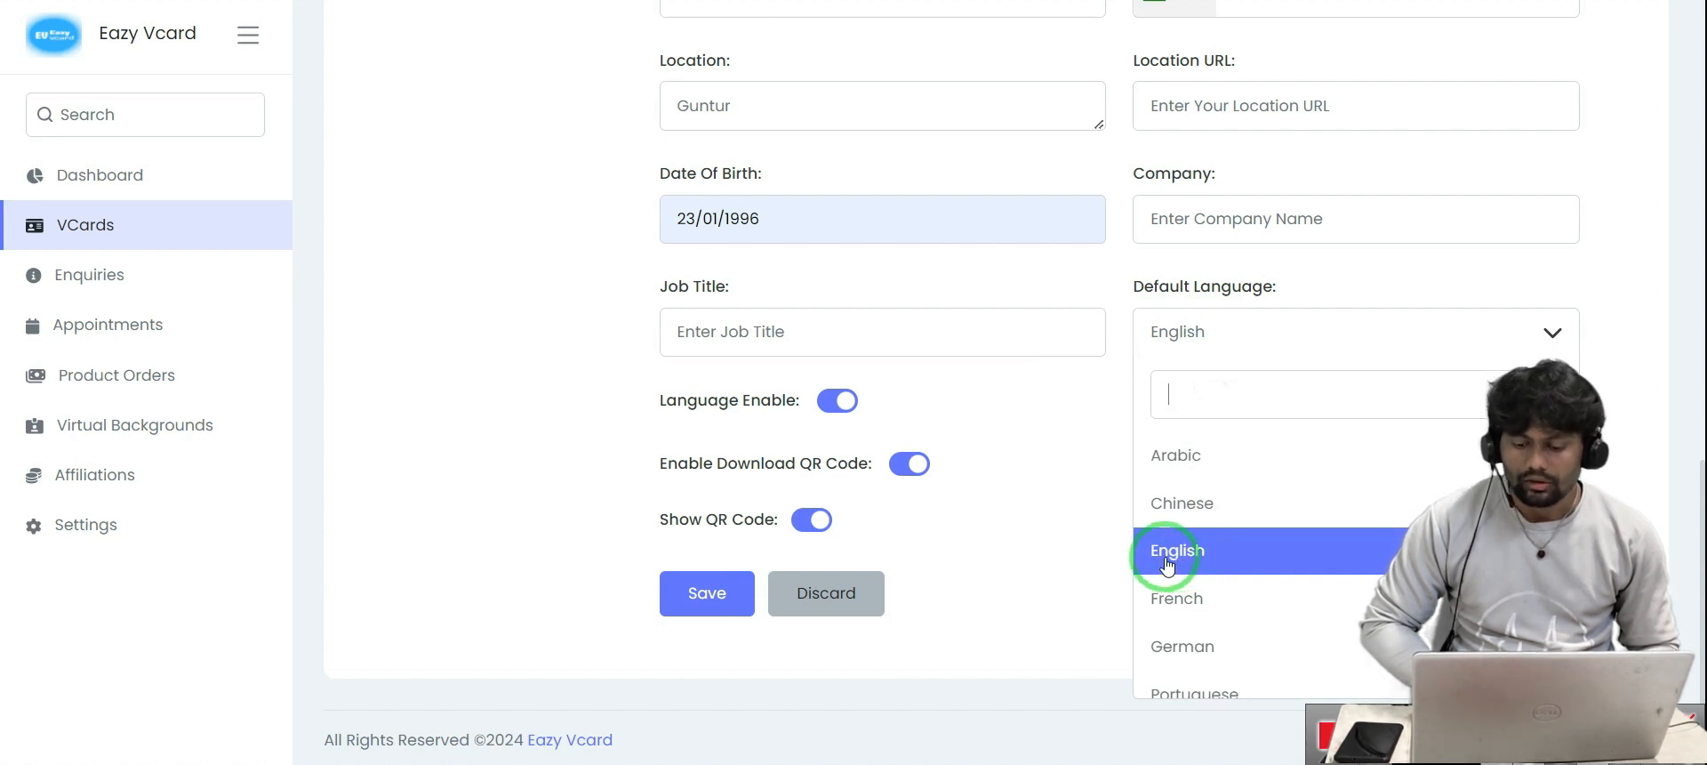
left_click(1079, 528)
left_click(712, 603)
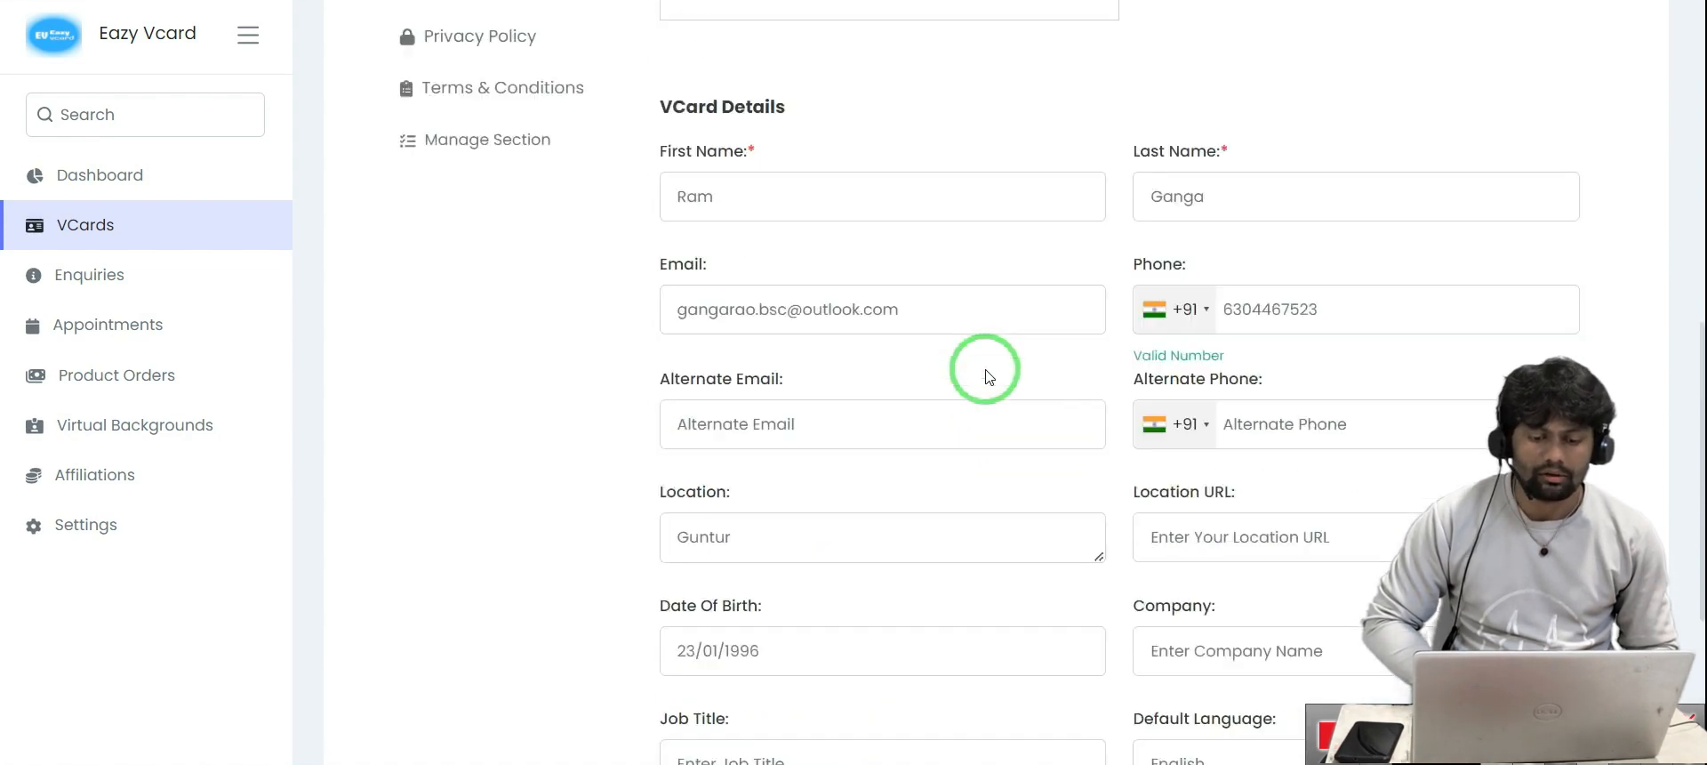
key("ctrl+Tab")
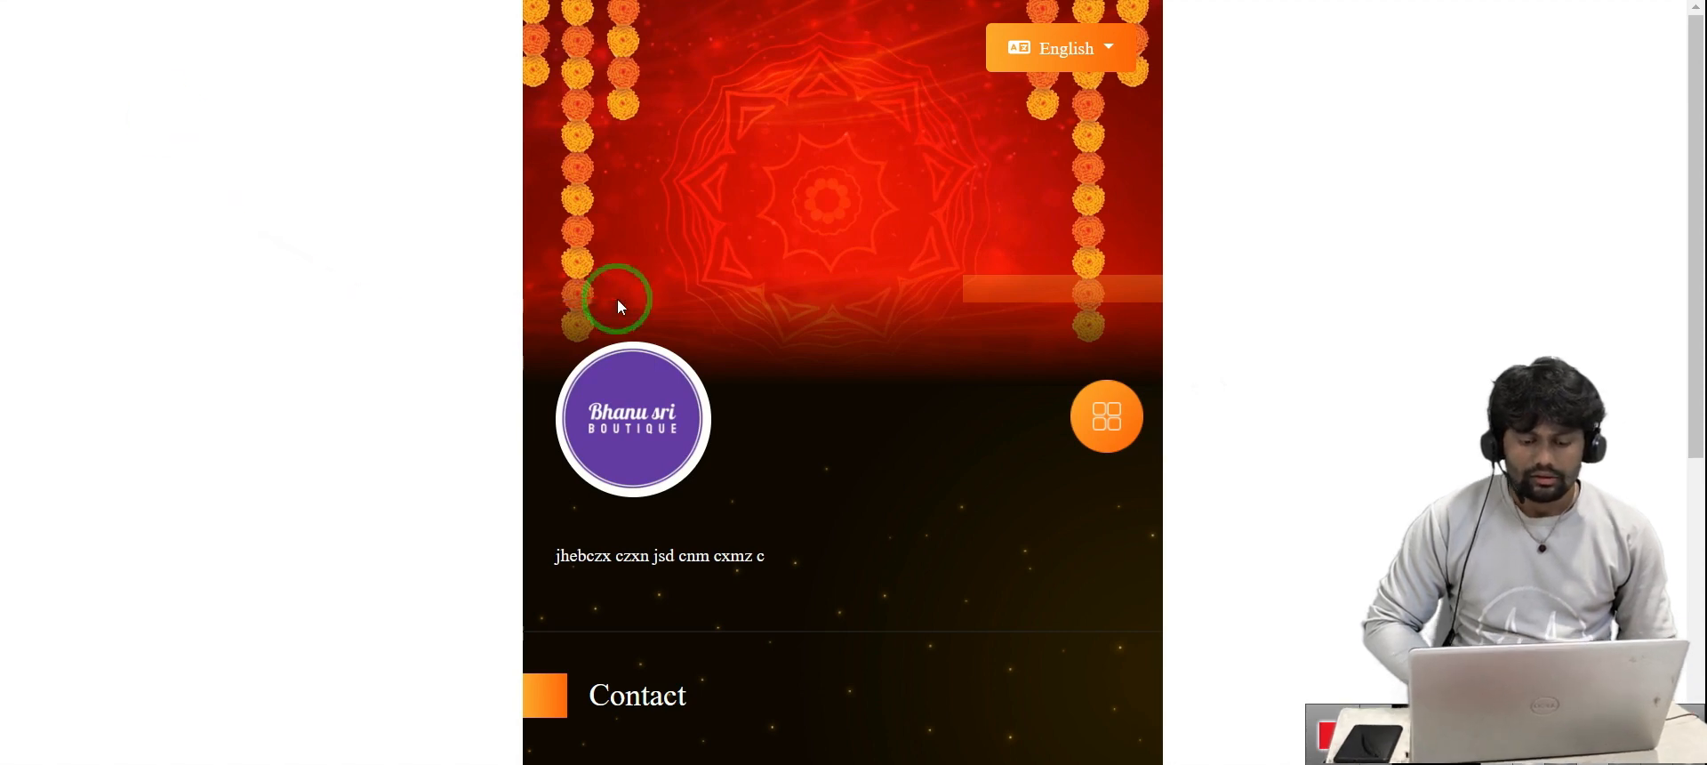
Check the date of birth in the public card's Contact section, then return to the Basic Details editor
scroll(808, 320, "down", 4)
scroll(655, 355, "down", 2)
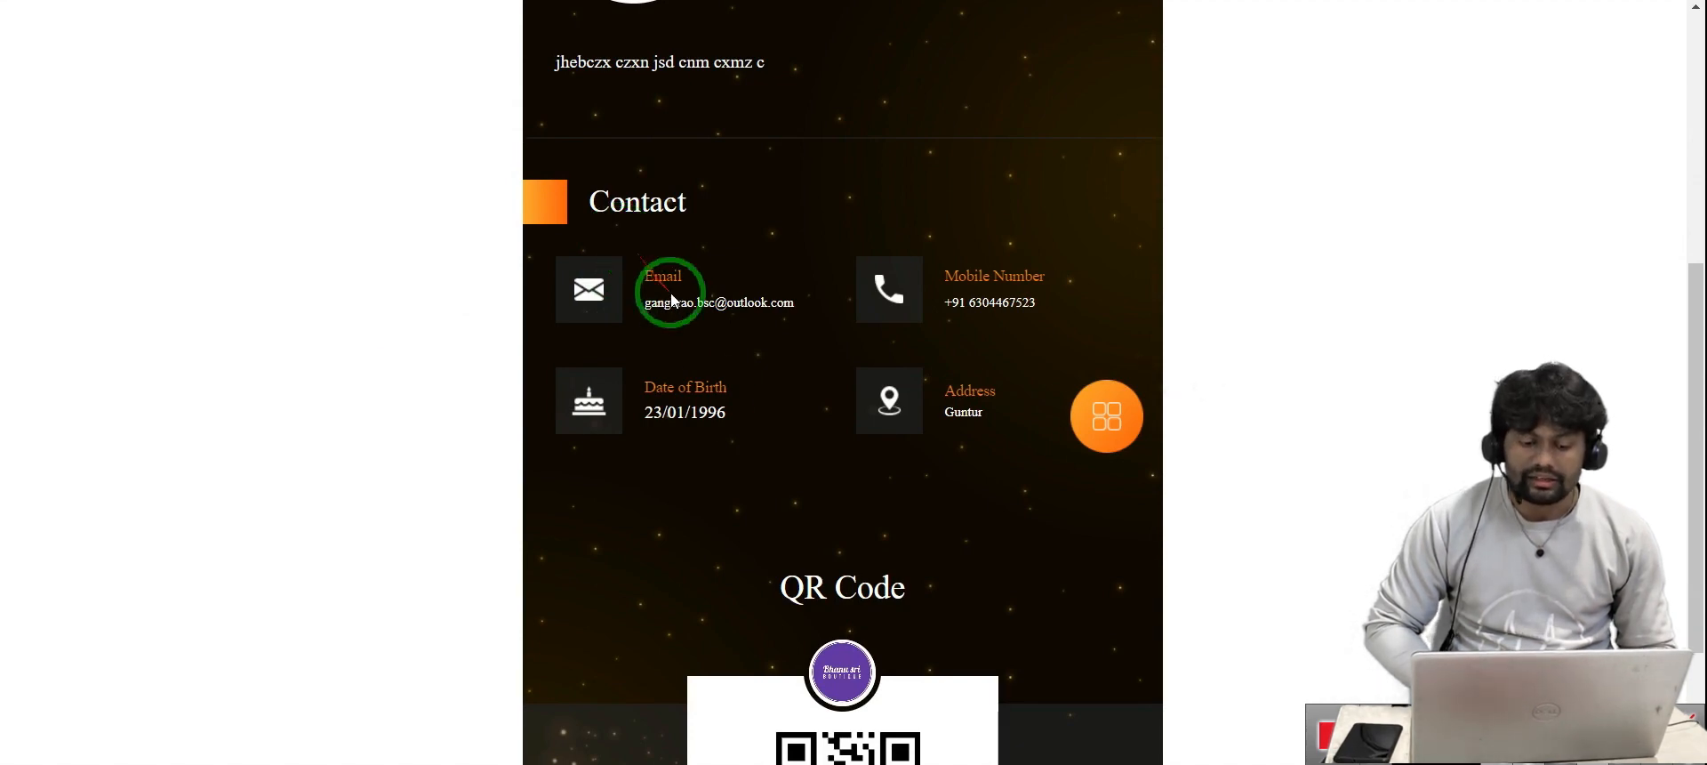
scroll(712, 393, "down", 2)
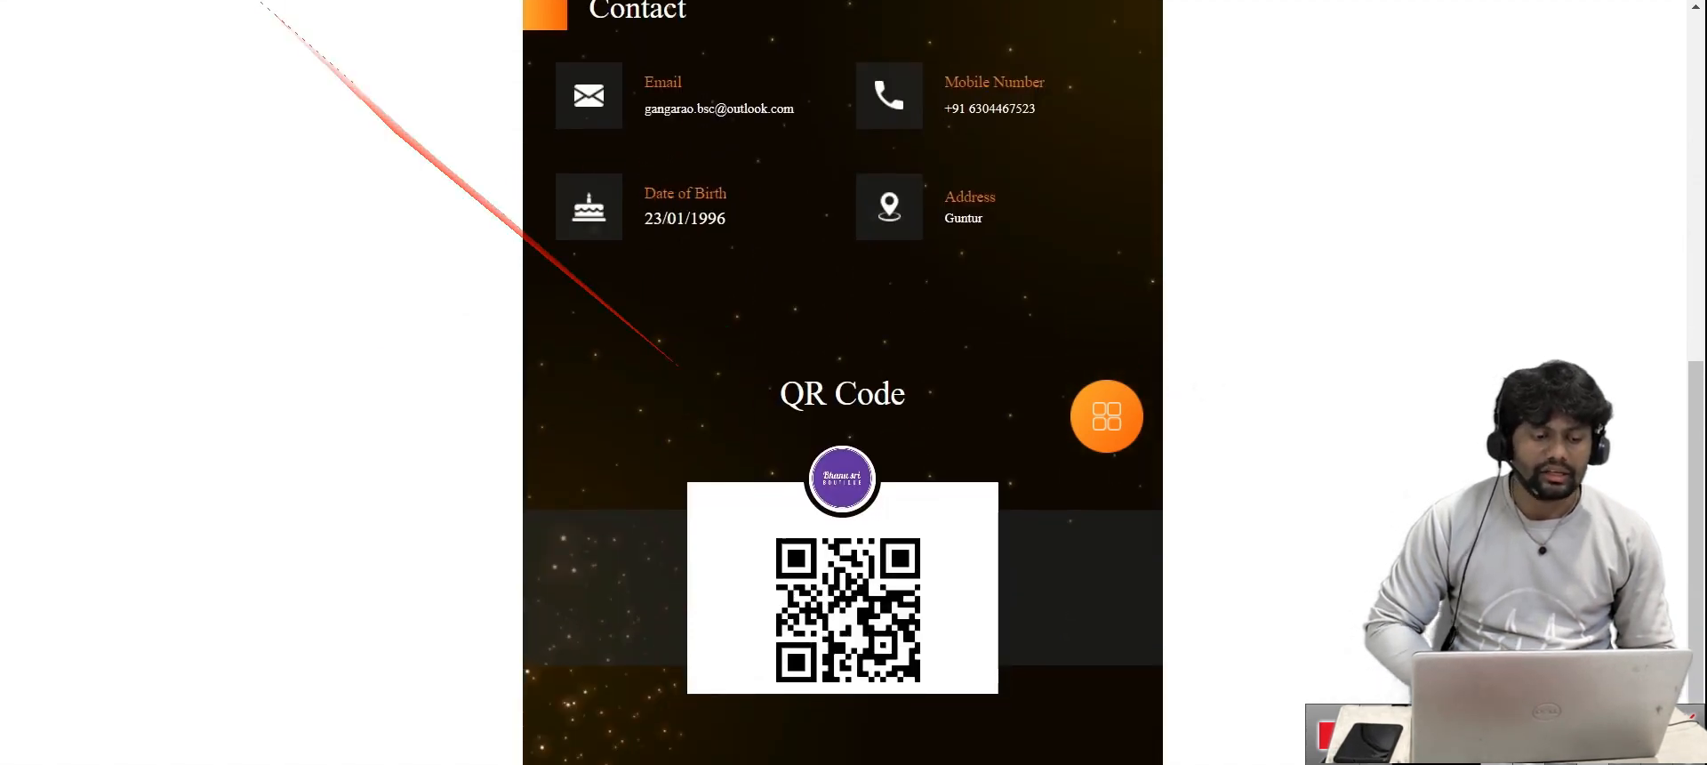
left_click(227, 0)
scroll(702, 354, "down", 4)
scroll(702, 354, "up", 4)
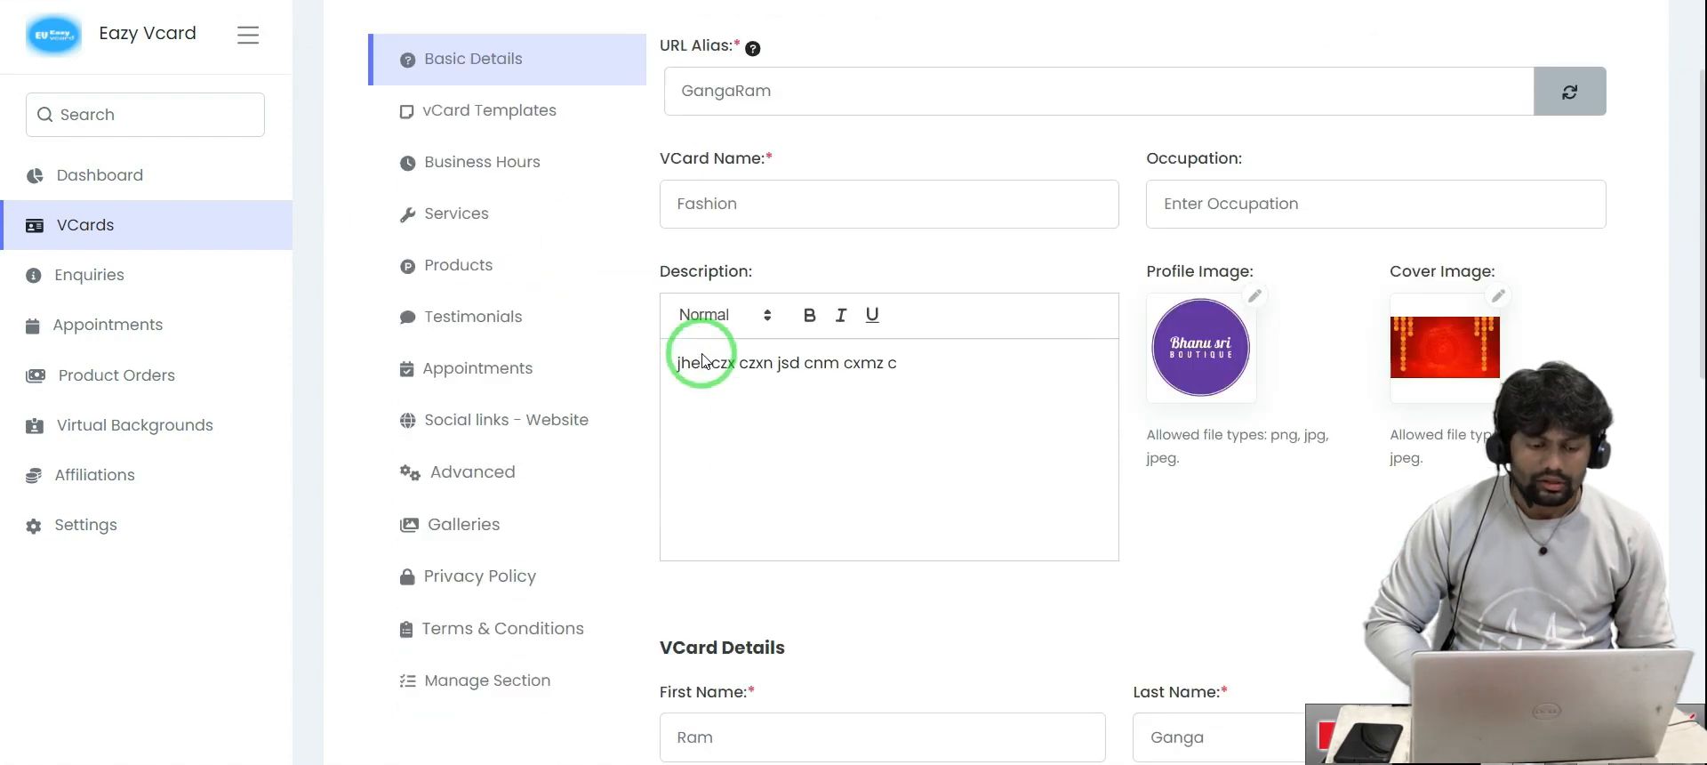
Enable Monday through Friday in Business Hours, leaving Saturday and Sunday off, and save
left_click(480, 358)
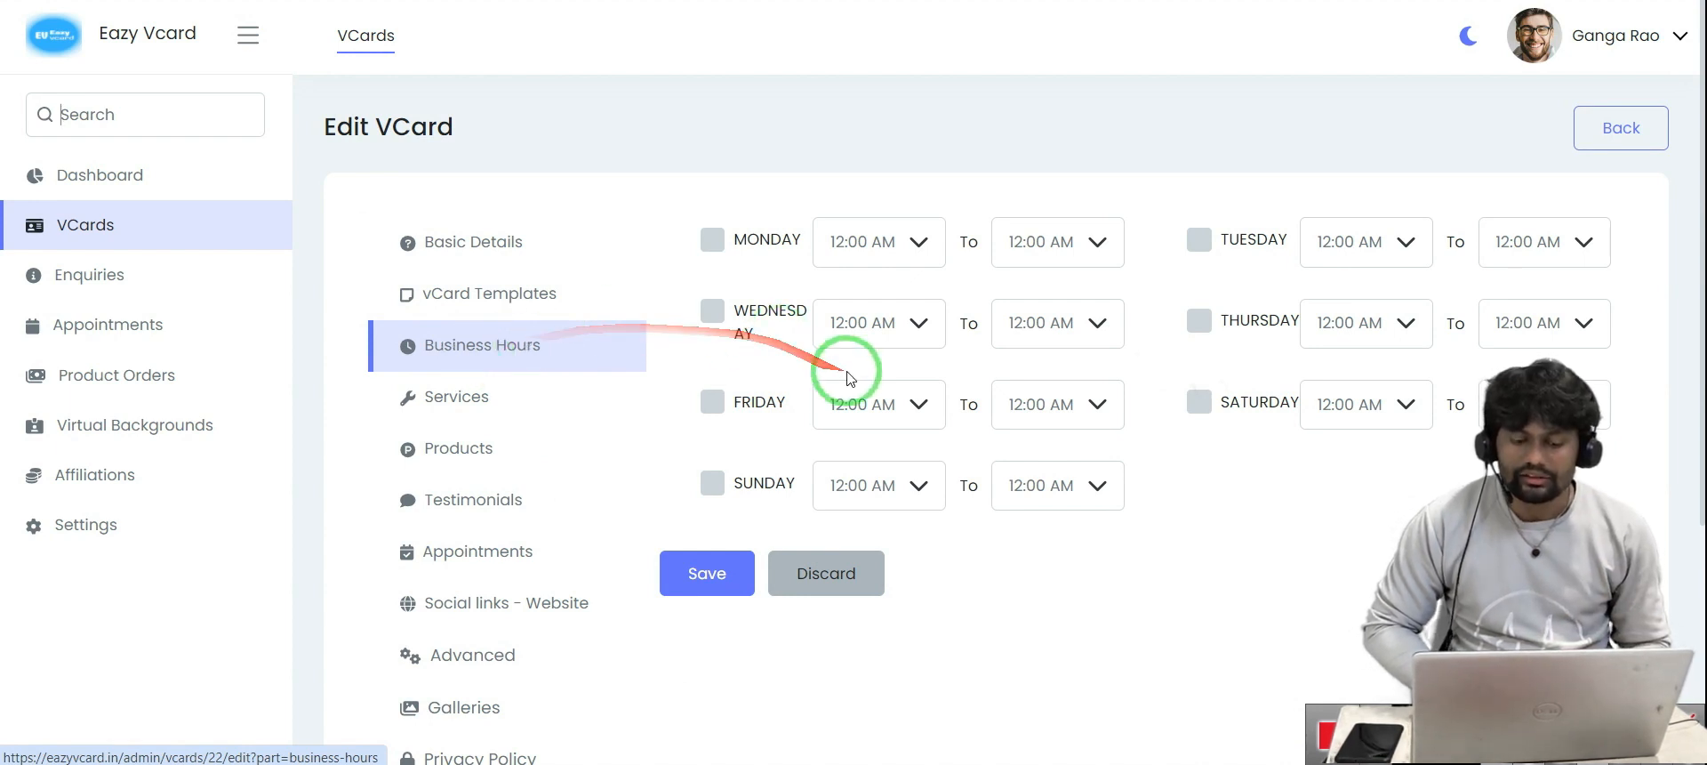
scroll(801, 338, "down", 1)
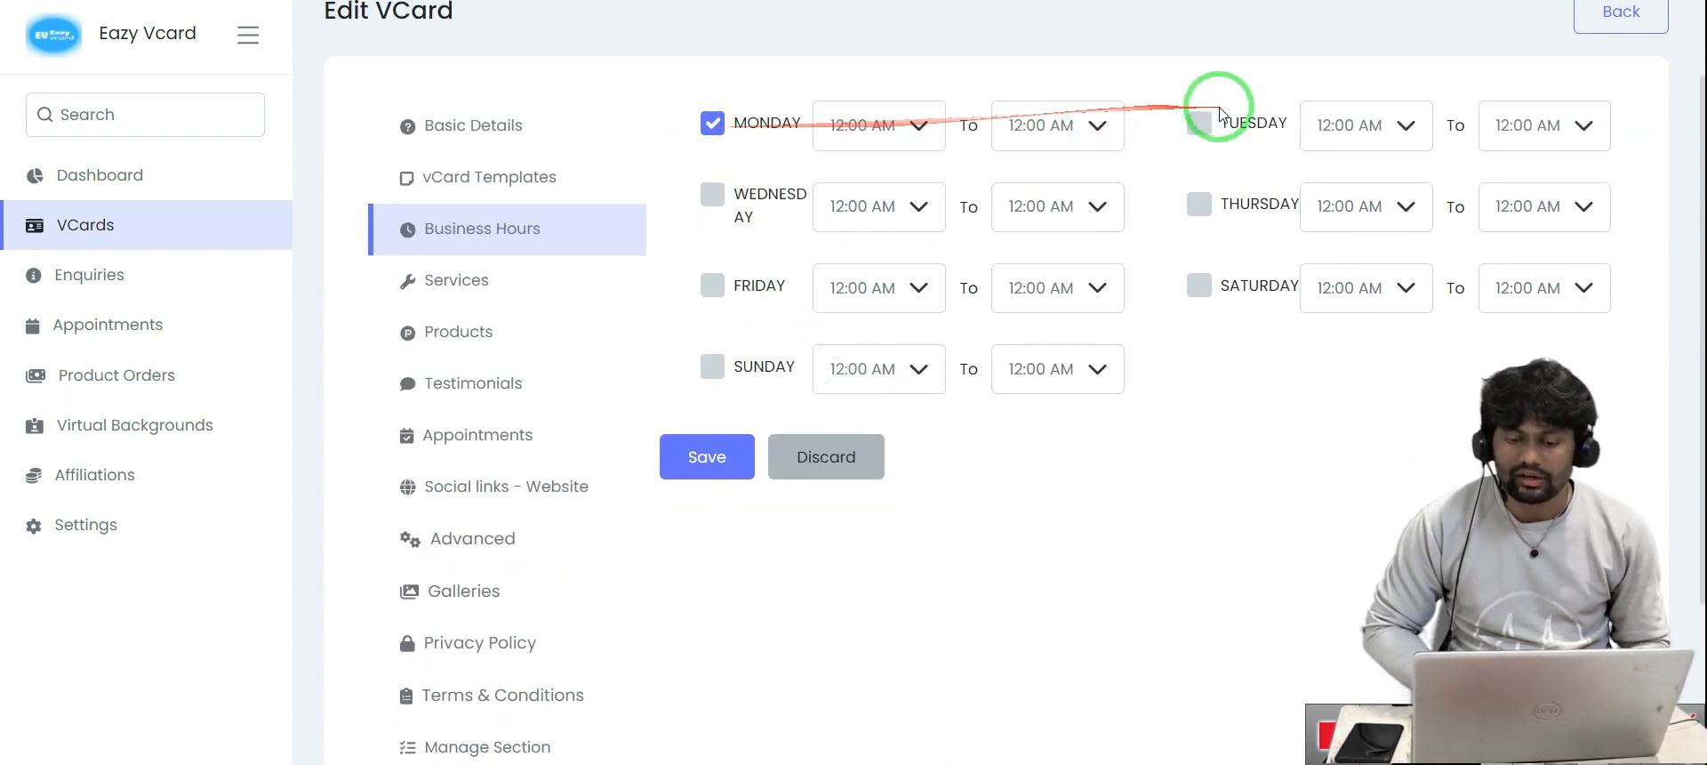
left_click(1200, 124)
left_click(714, 200)
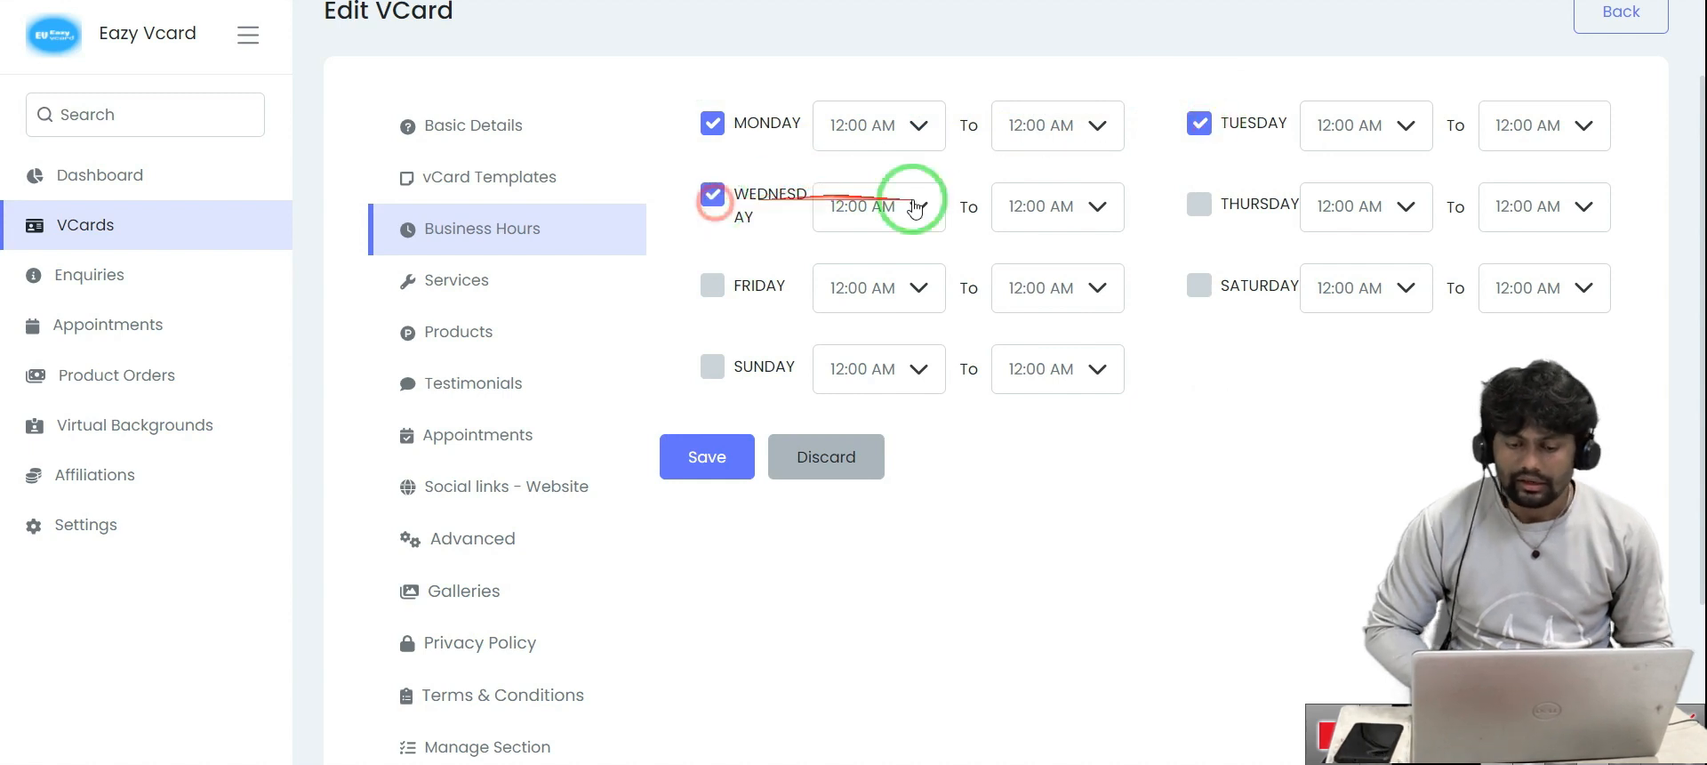
left_click(1199, 204)
left_click(716, 289)
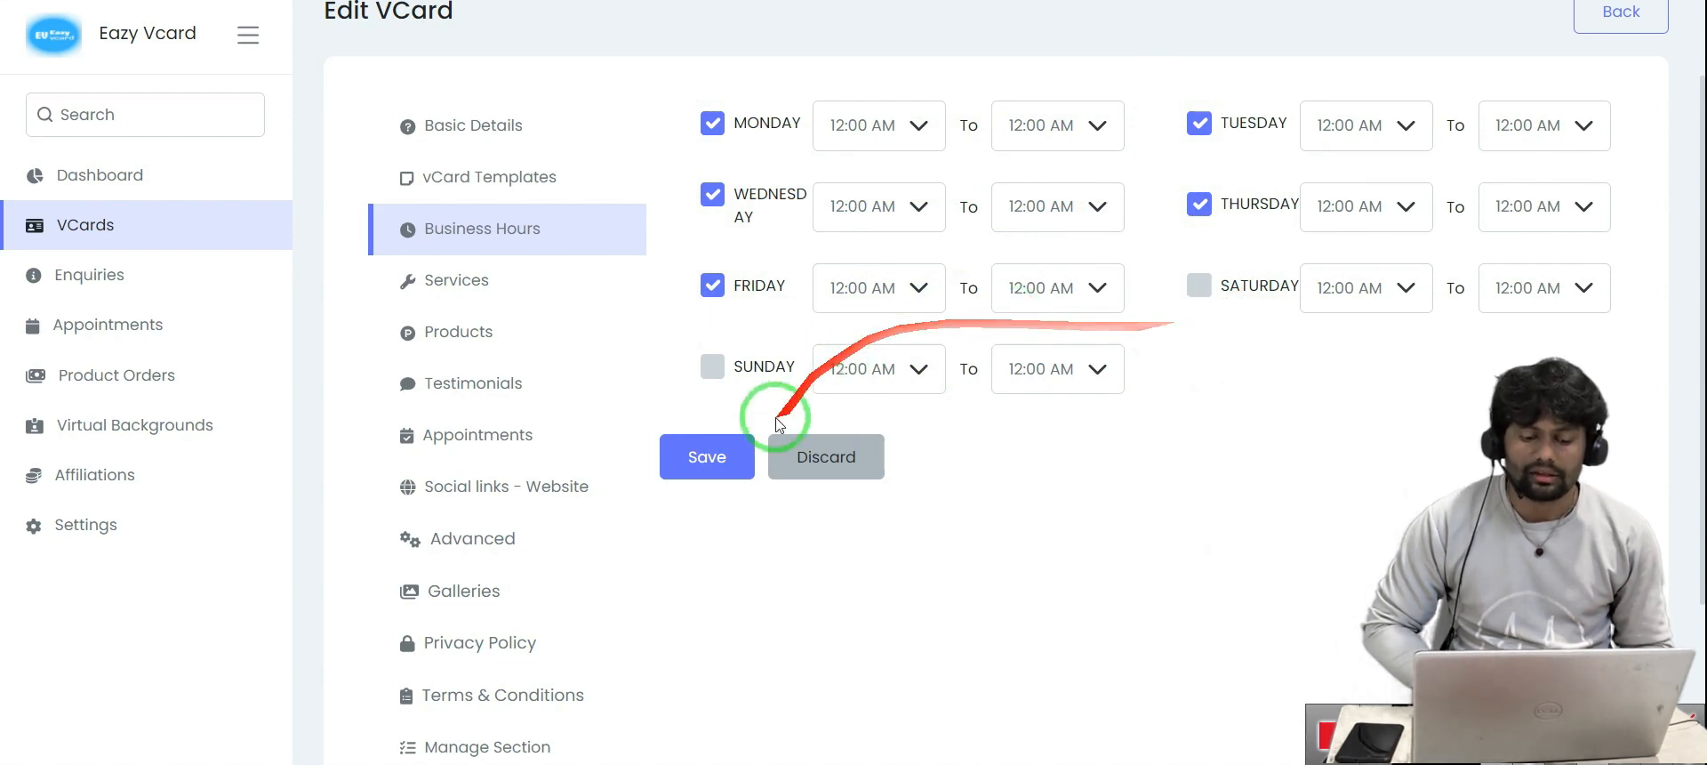
left_click(726, 462)
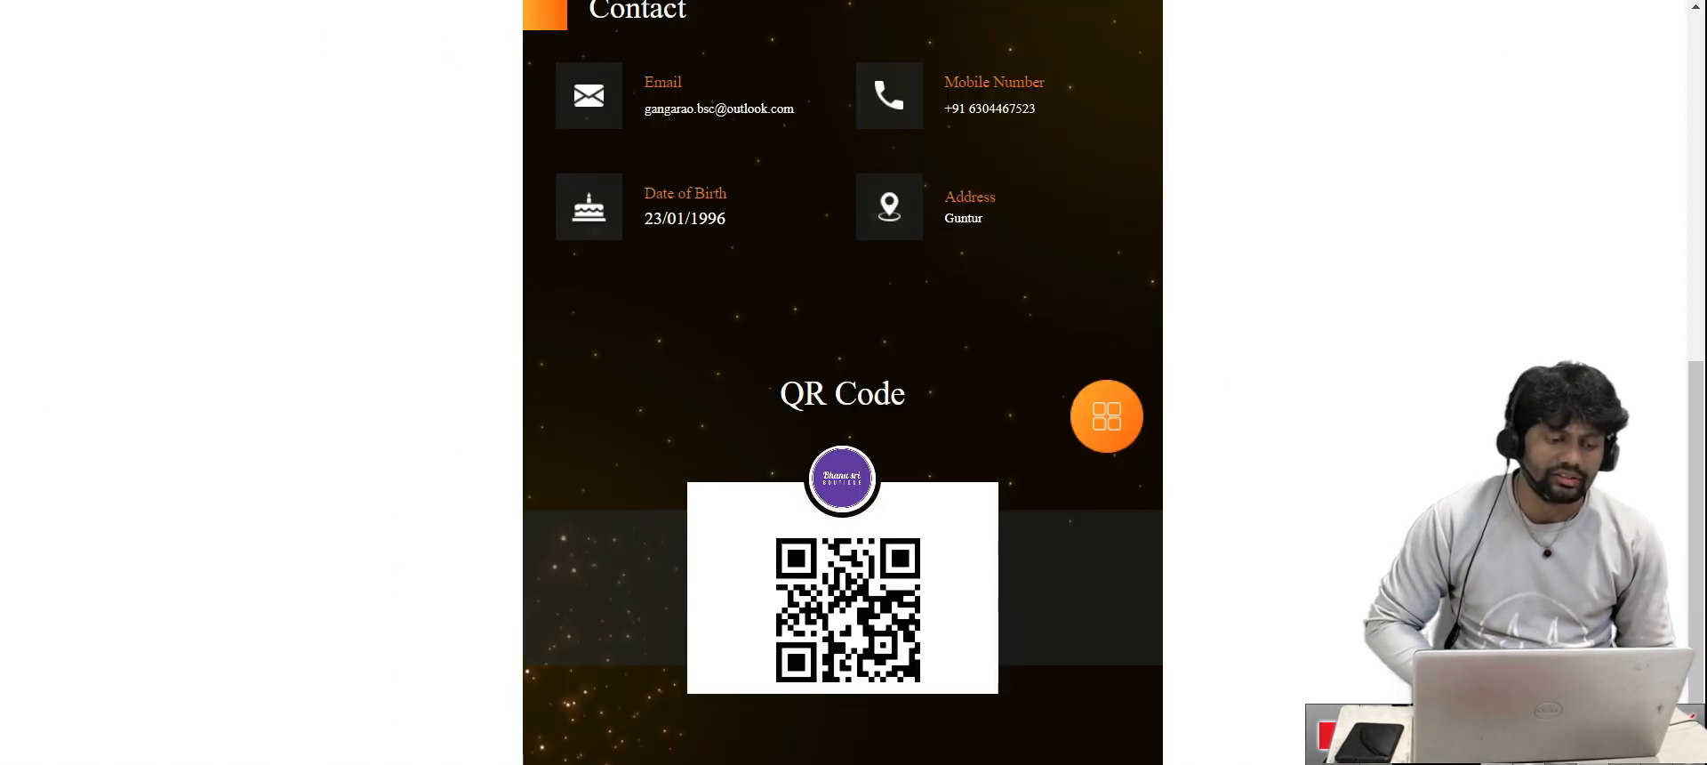
scroll(664, 323, "up", 1)
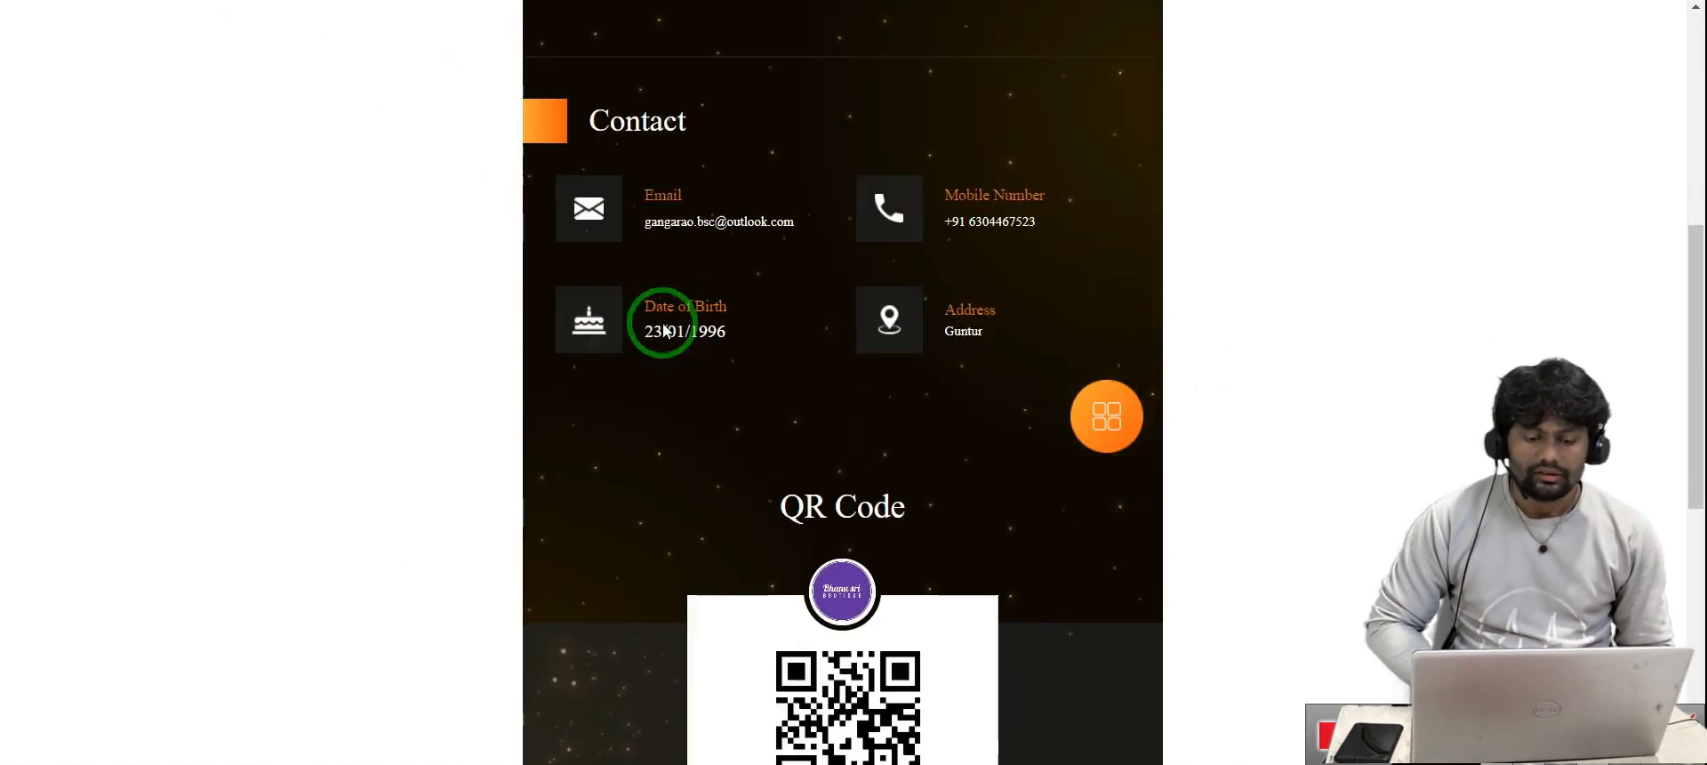
scroll(663, 324, "down", 5)
scroll(663, 324, "down", 2)
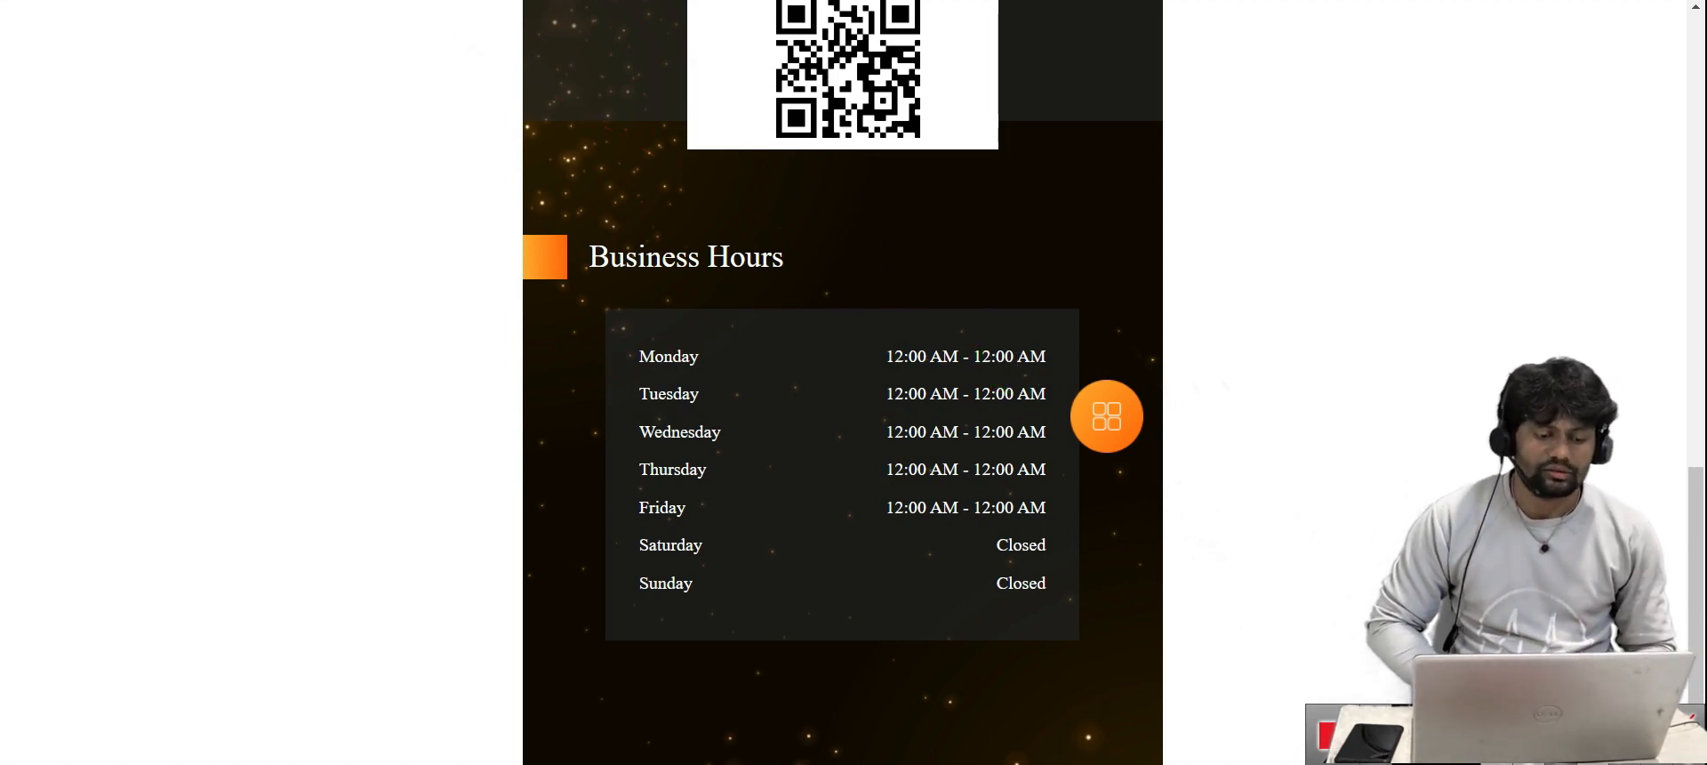
left_click(229, 2)
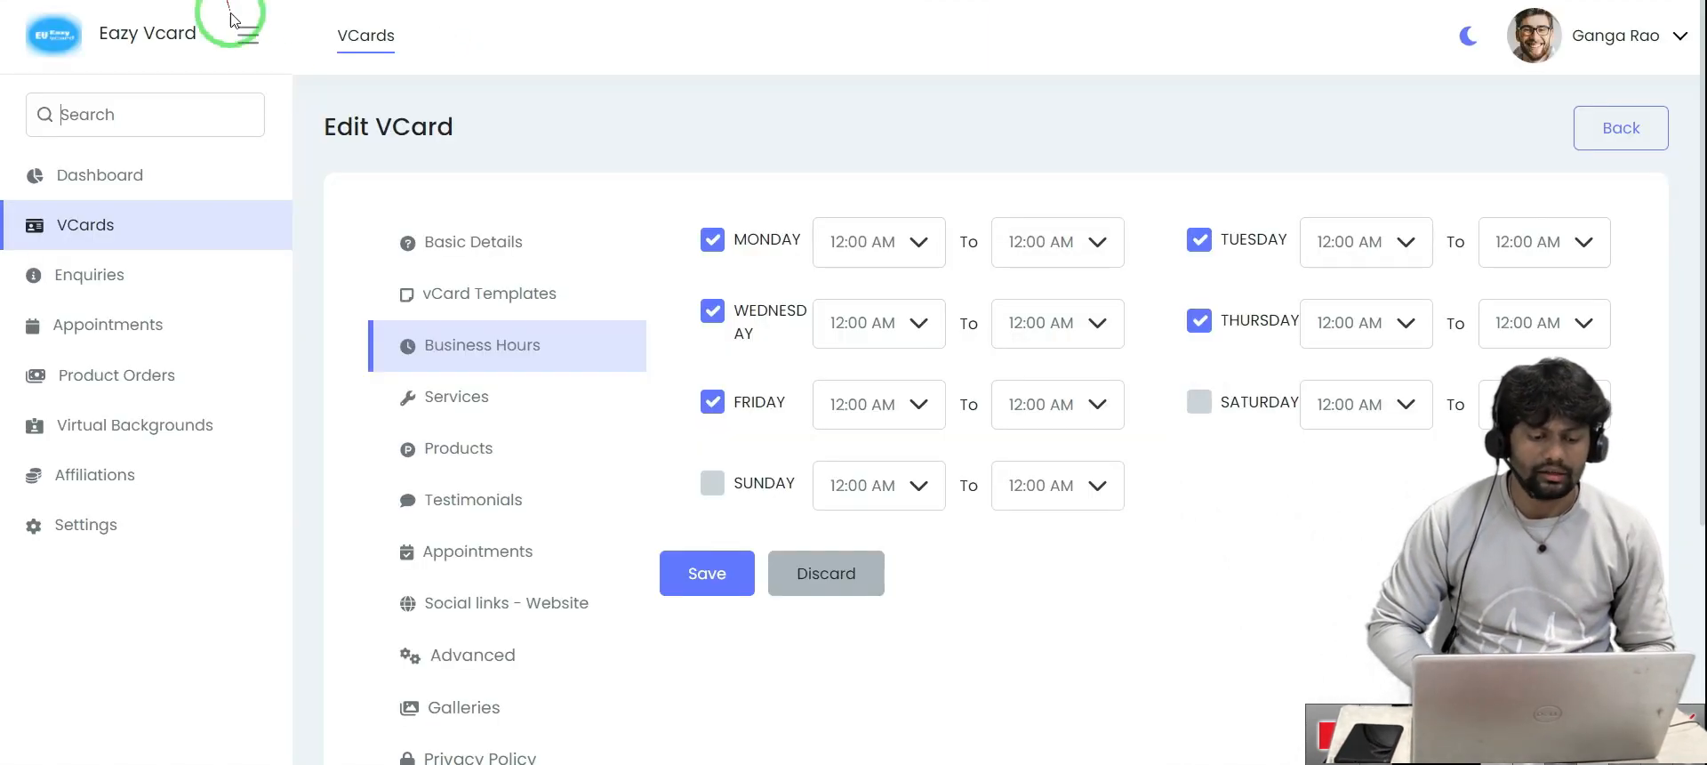
In Services, add a new service named Radio with a short description
left_click(488, 405)
scroll(489, 405, "down", 2)
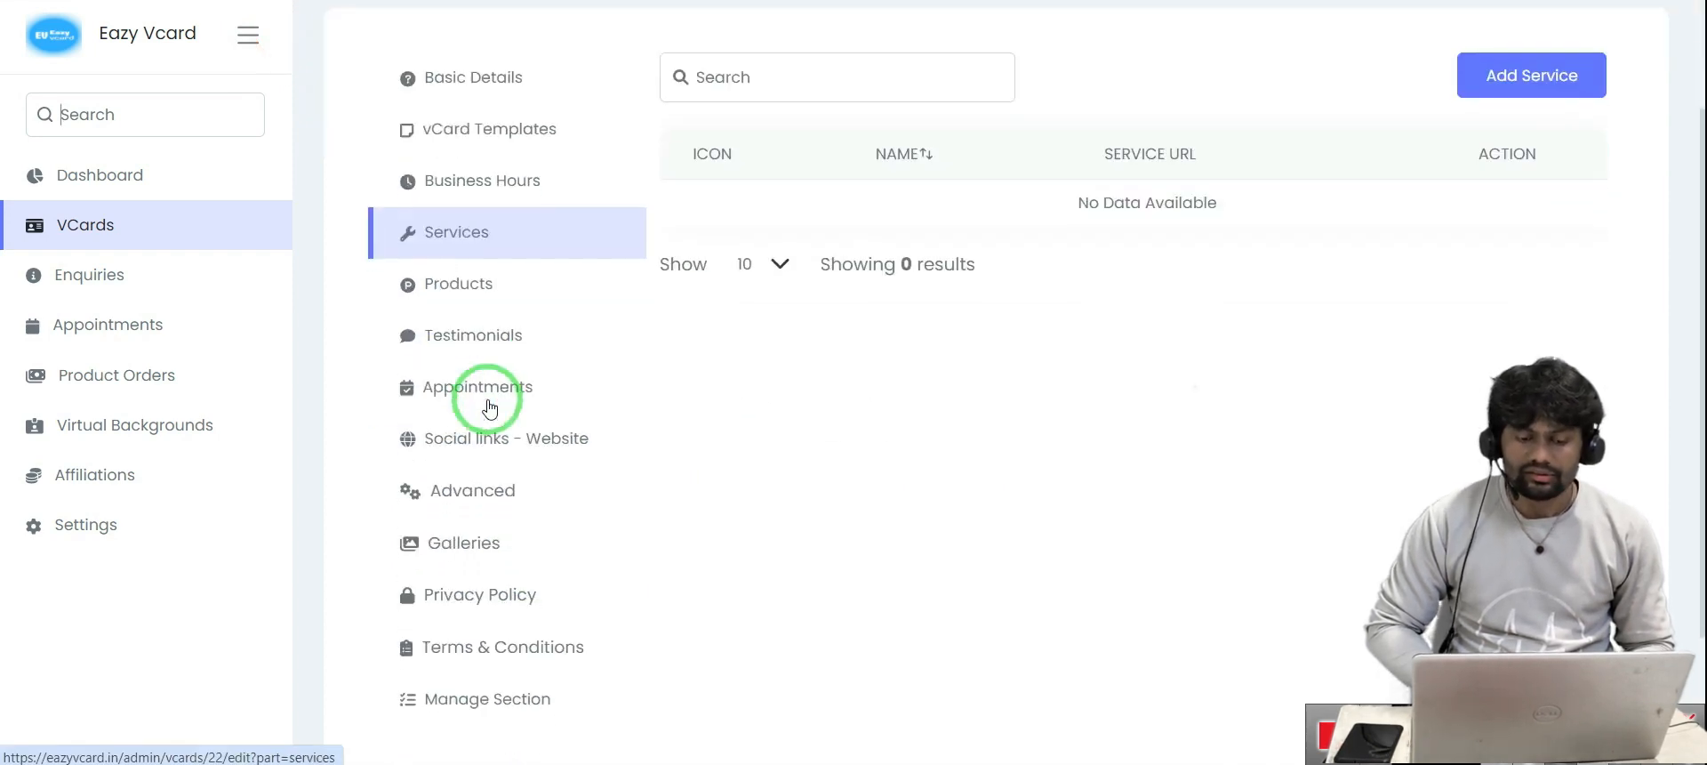
scroll(1159, 228, "up", 2)
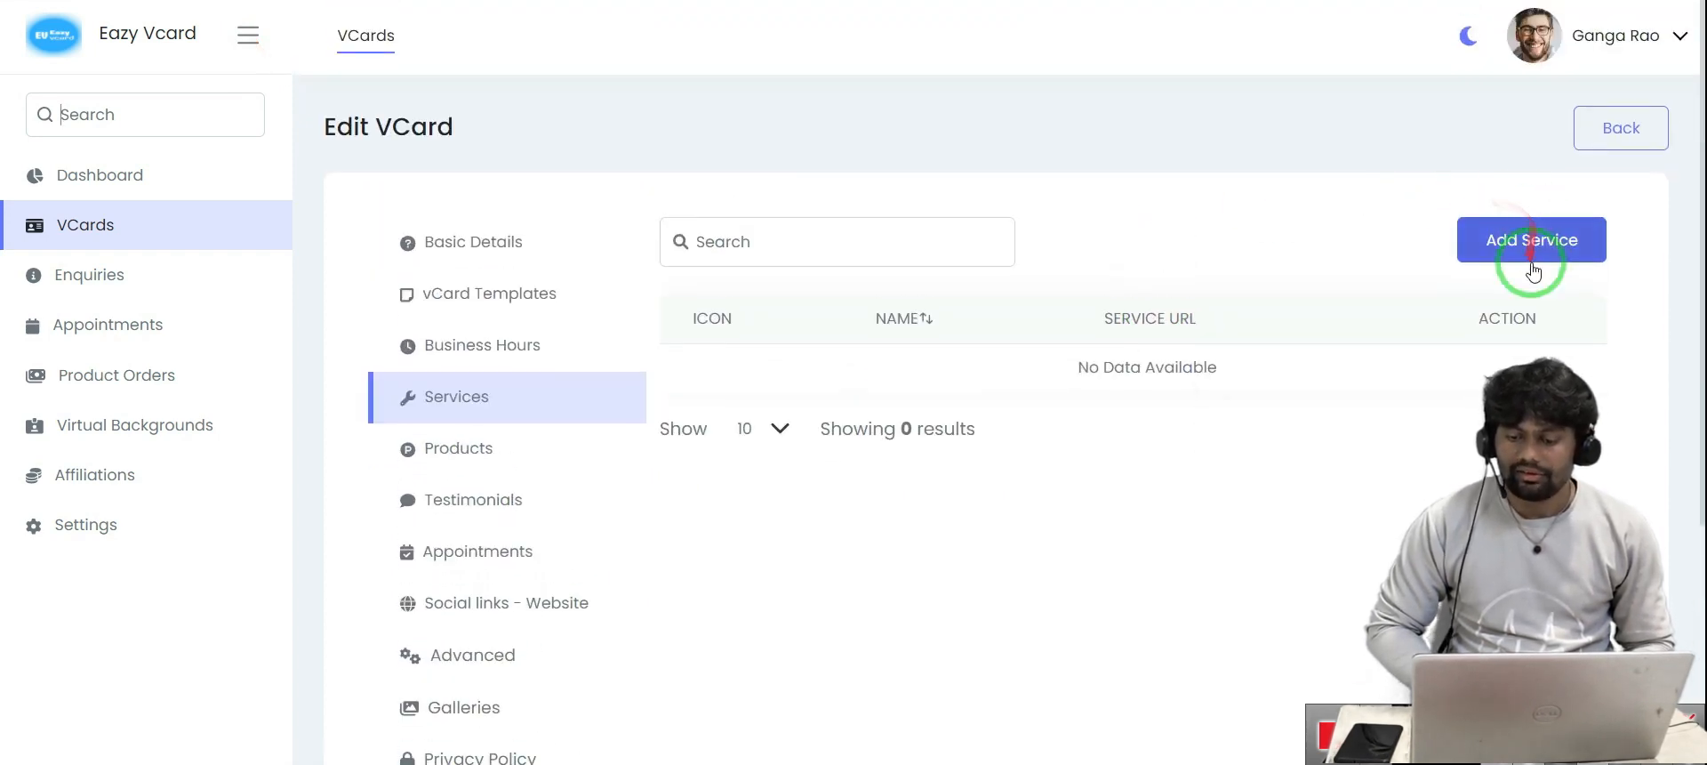
left_click(1531, 258)
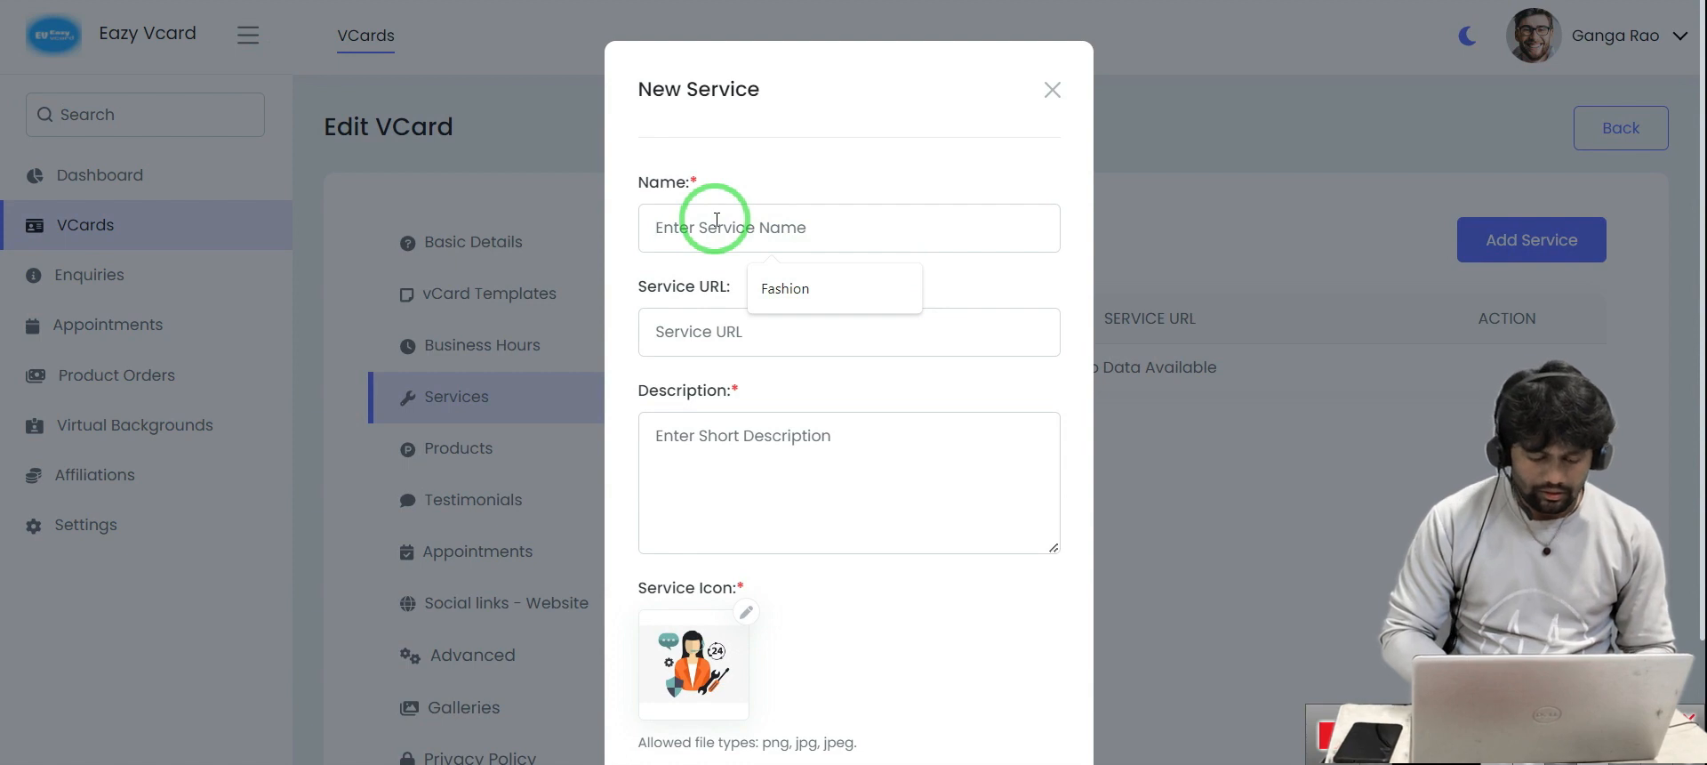
type("Radio")
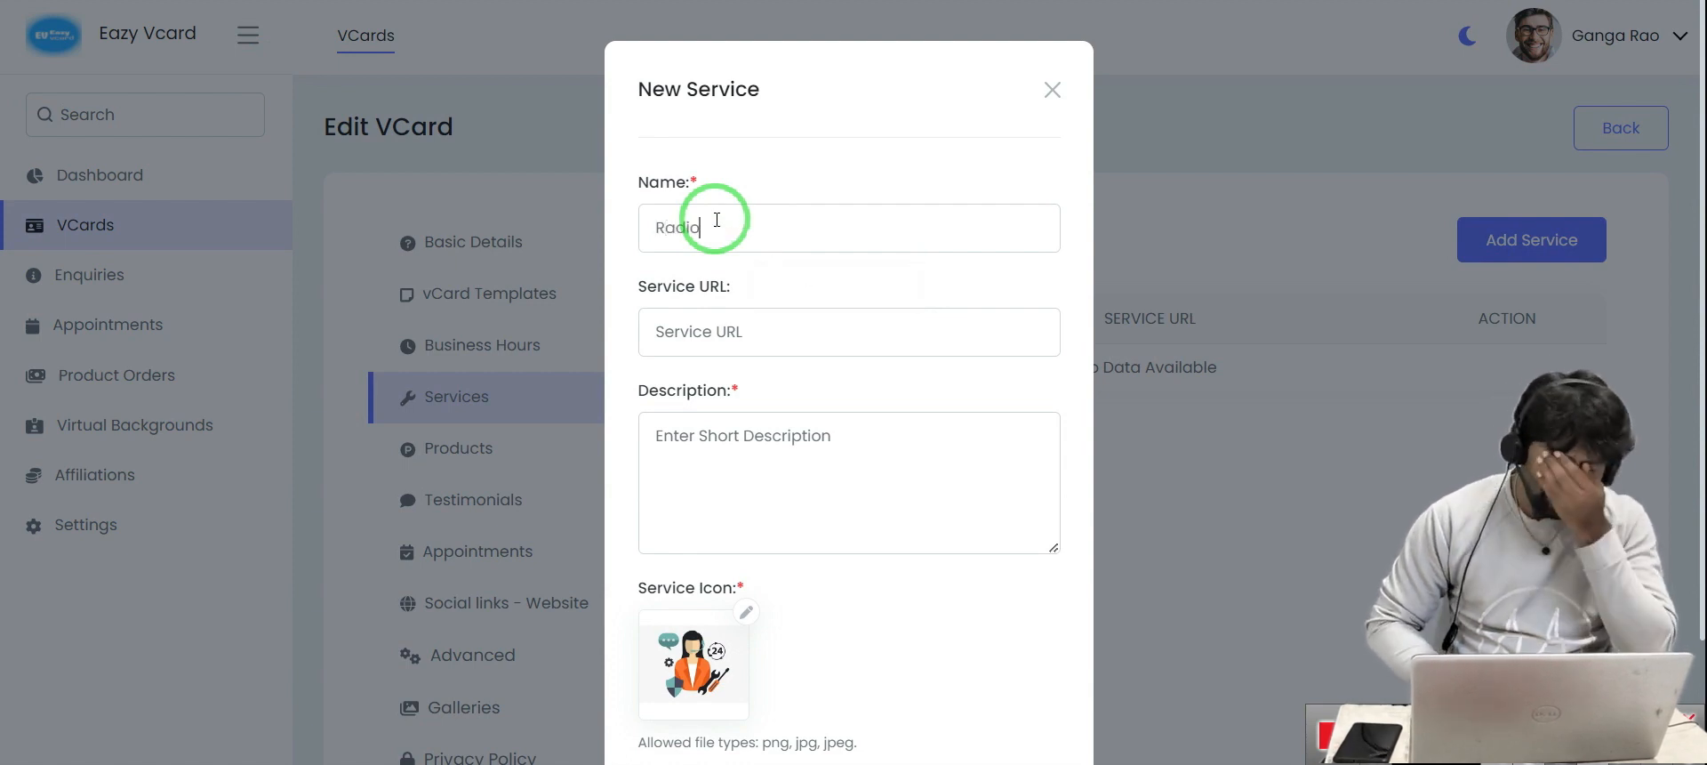
left_click(717, 330)
scroll(711, 324, "down", 2)
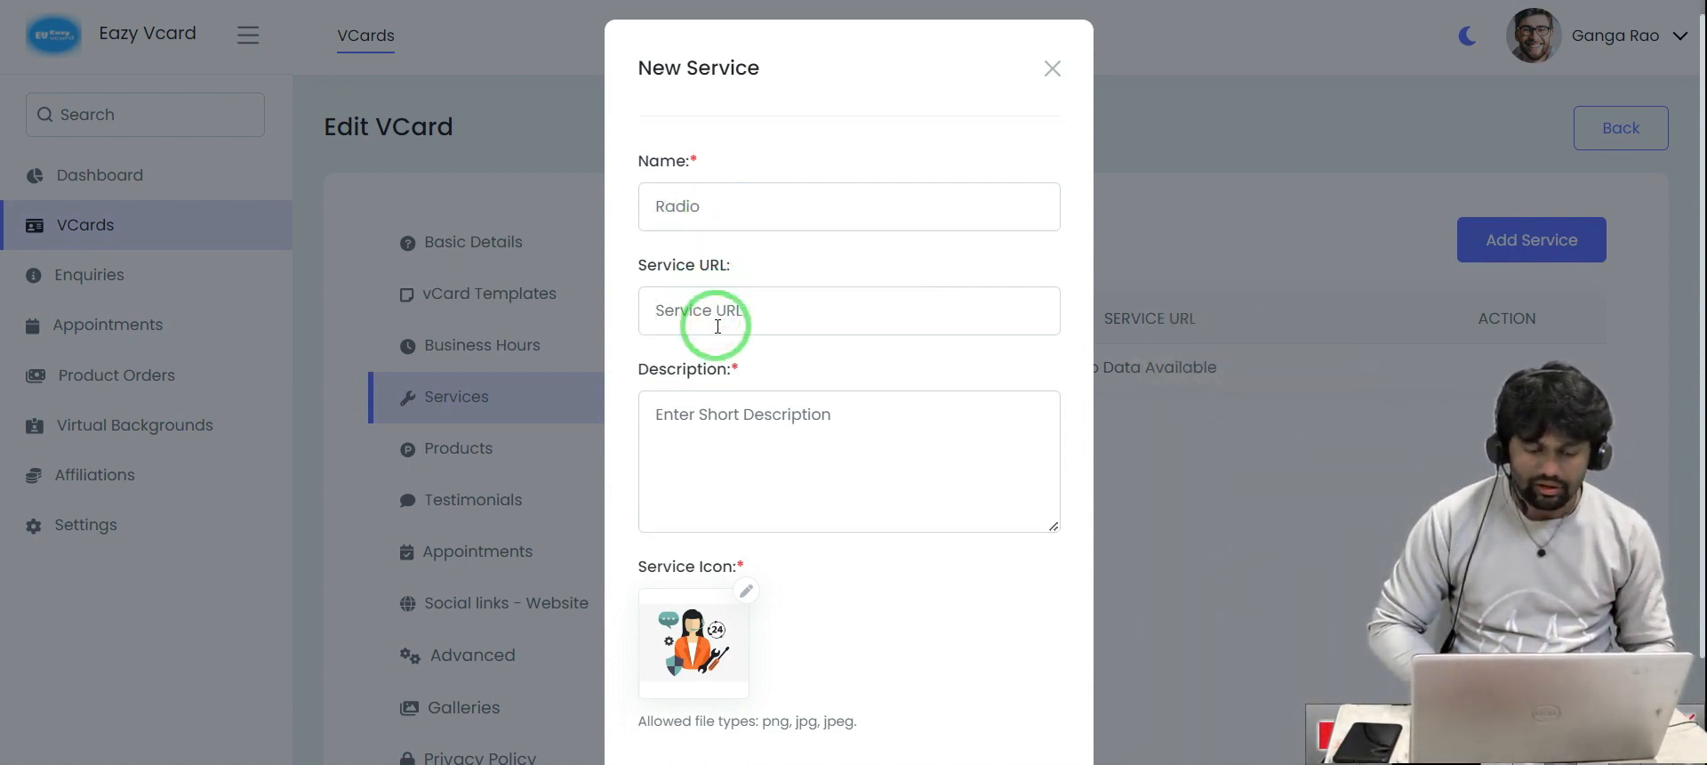
left_click(690, 326)
type("uhbfjcxmv sc")
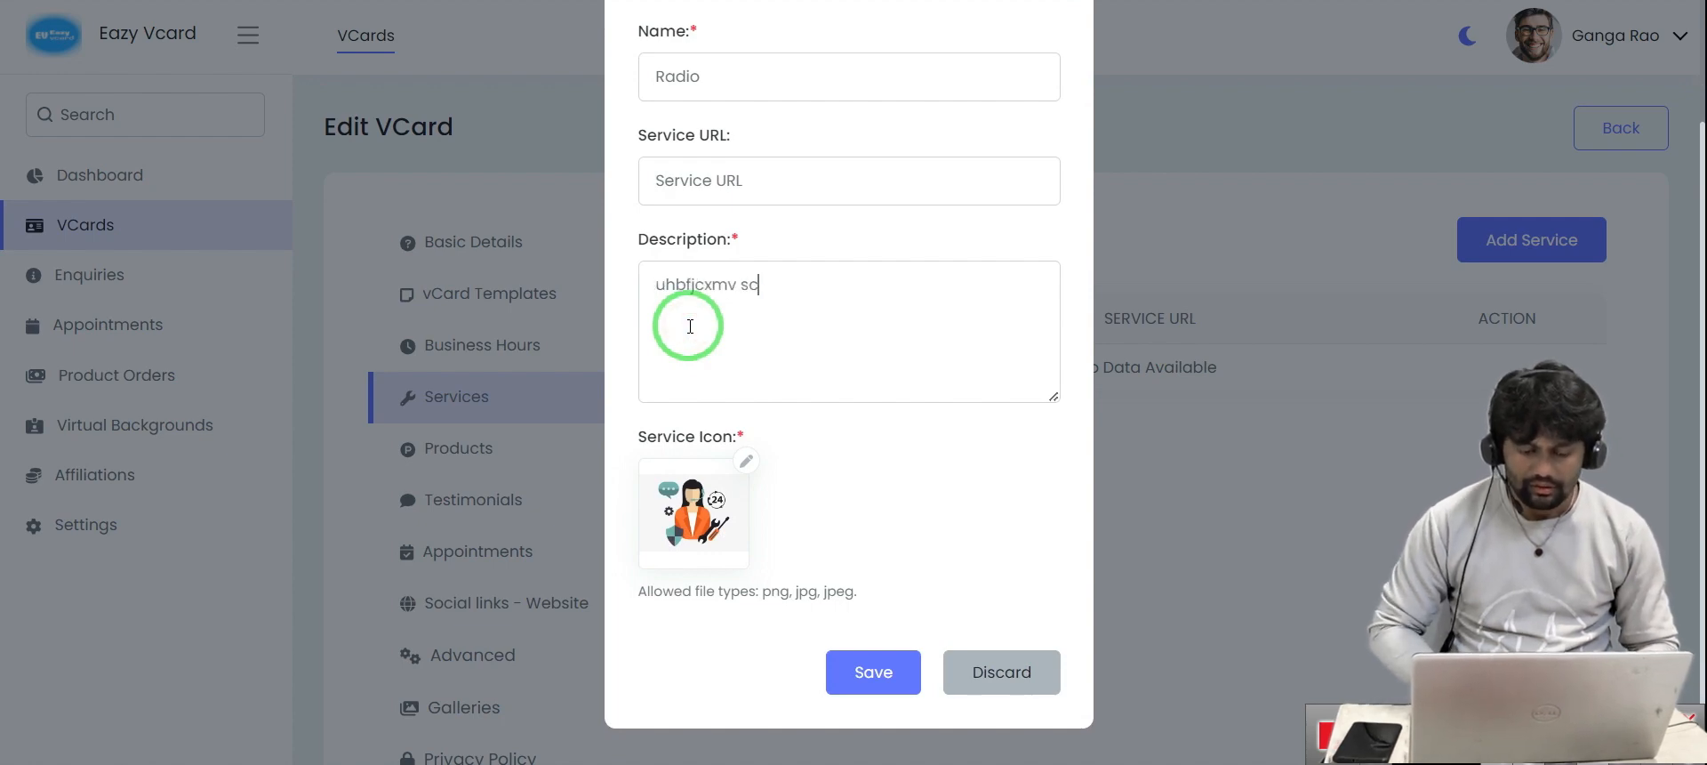
Set a red embroidered image as the Radio service icon, save it, and view the public card
left_click(745, 461)
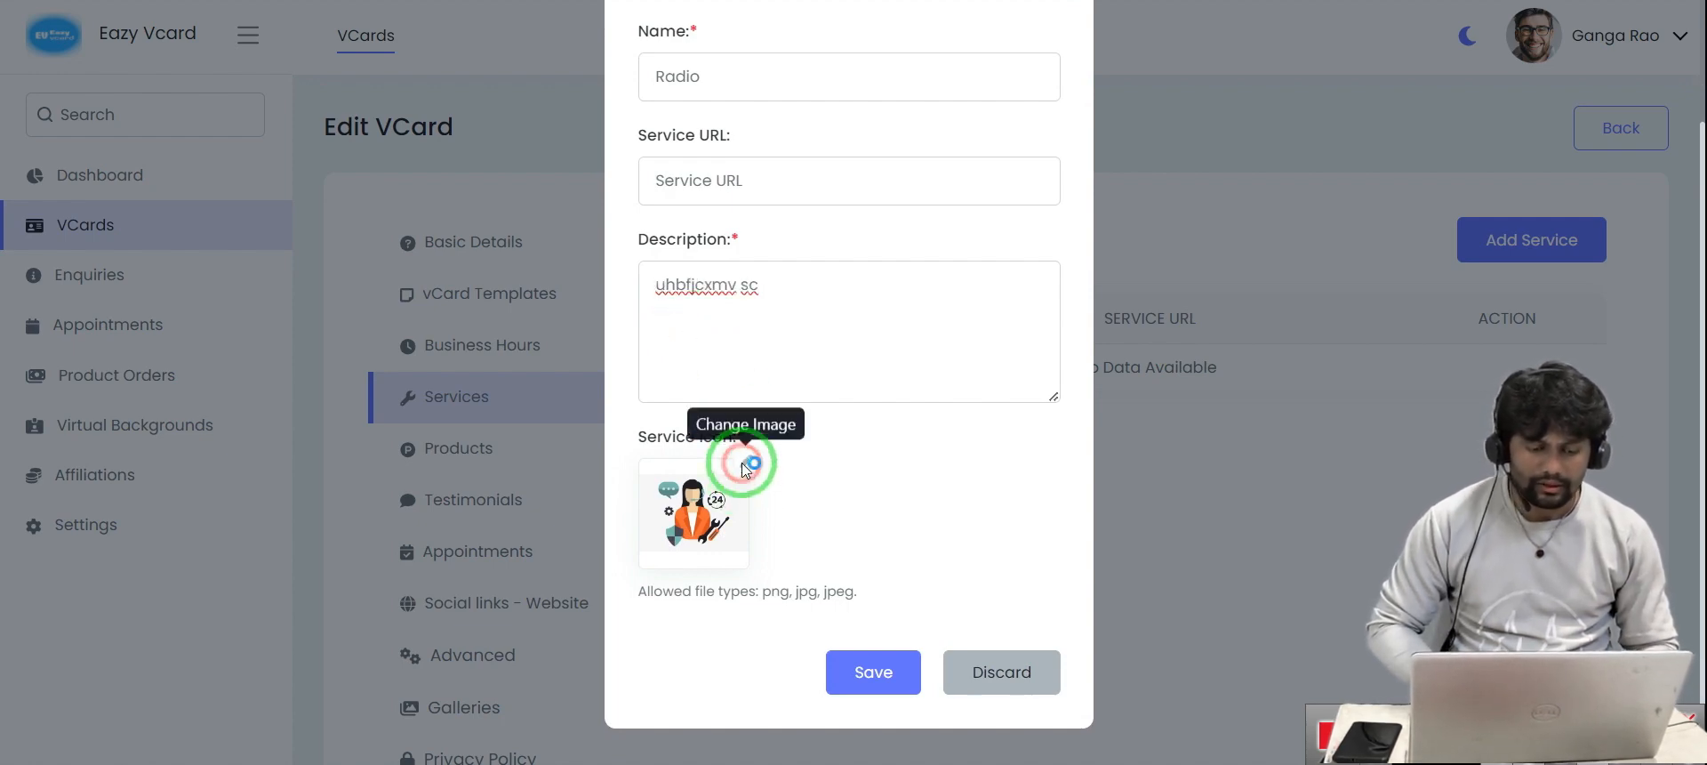
left_click(383, 88)
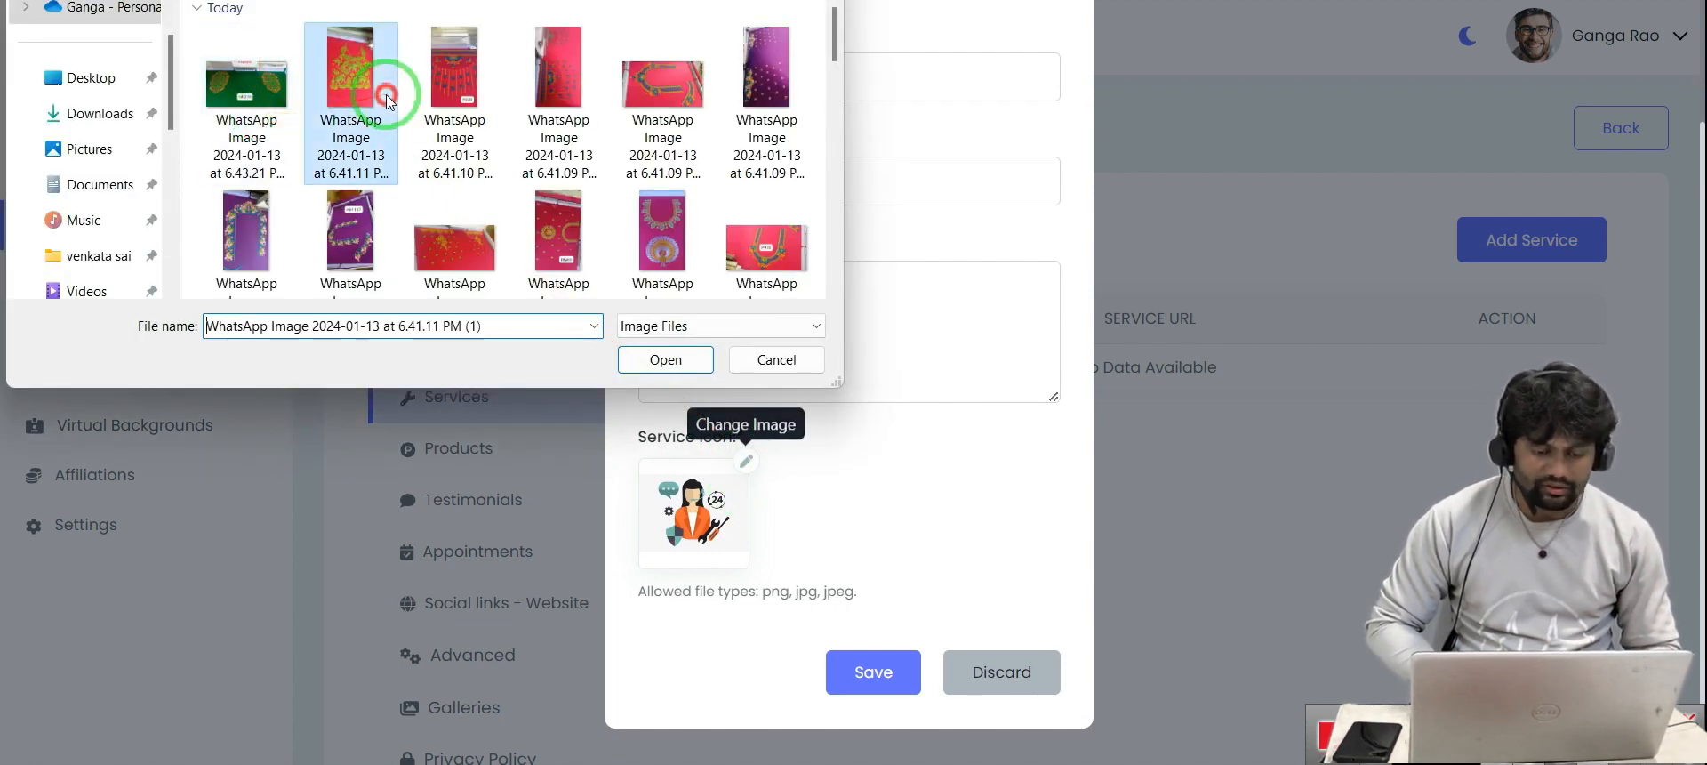
left_click(666, 360)
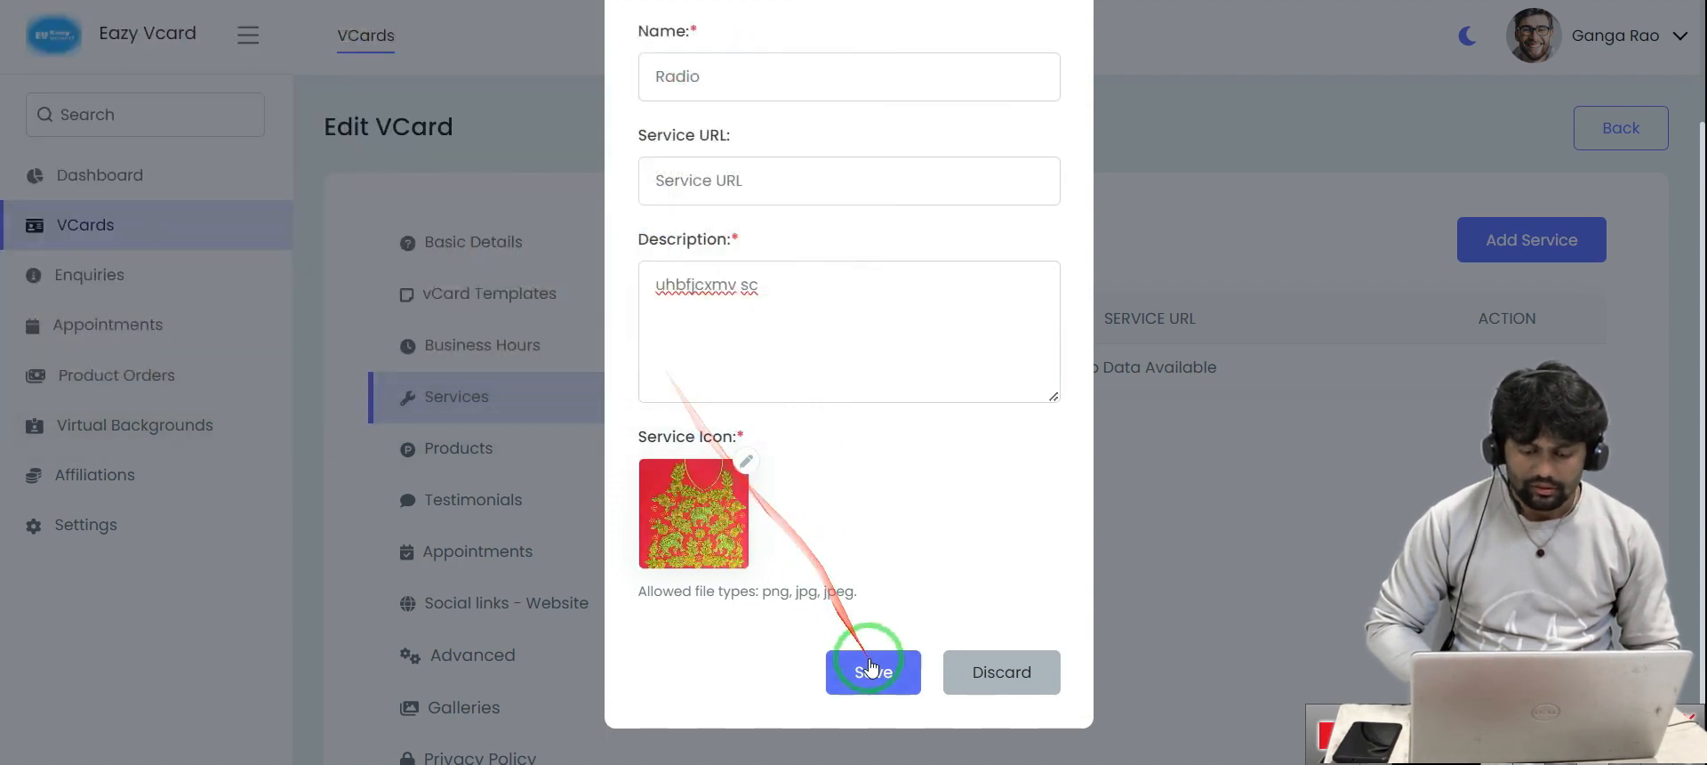
left_click(875, 675)
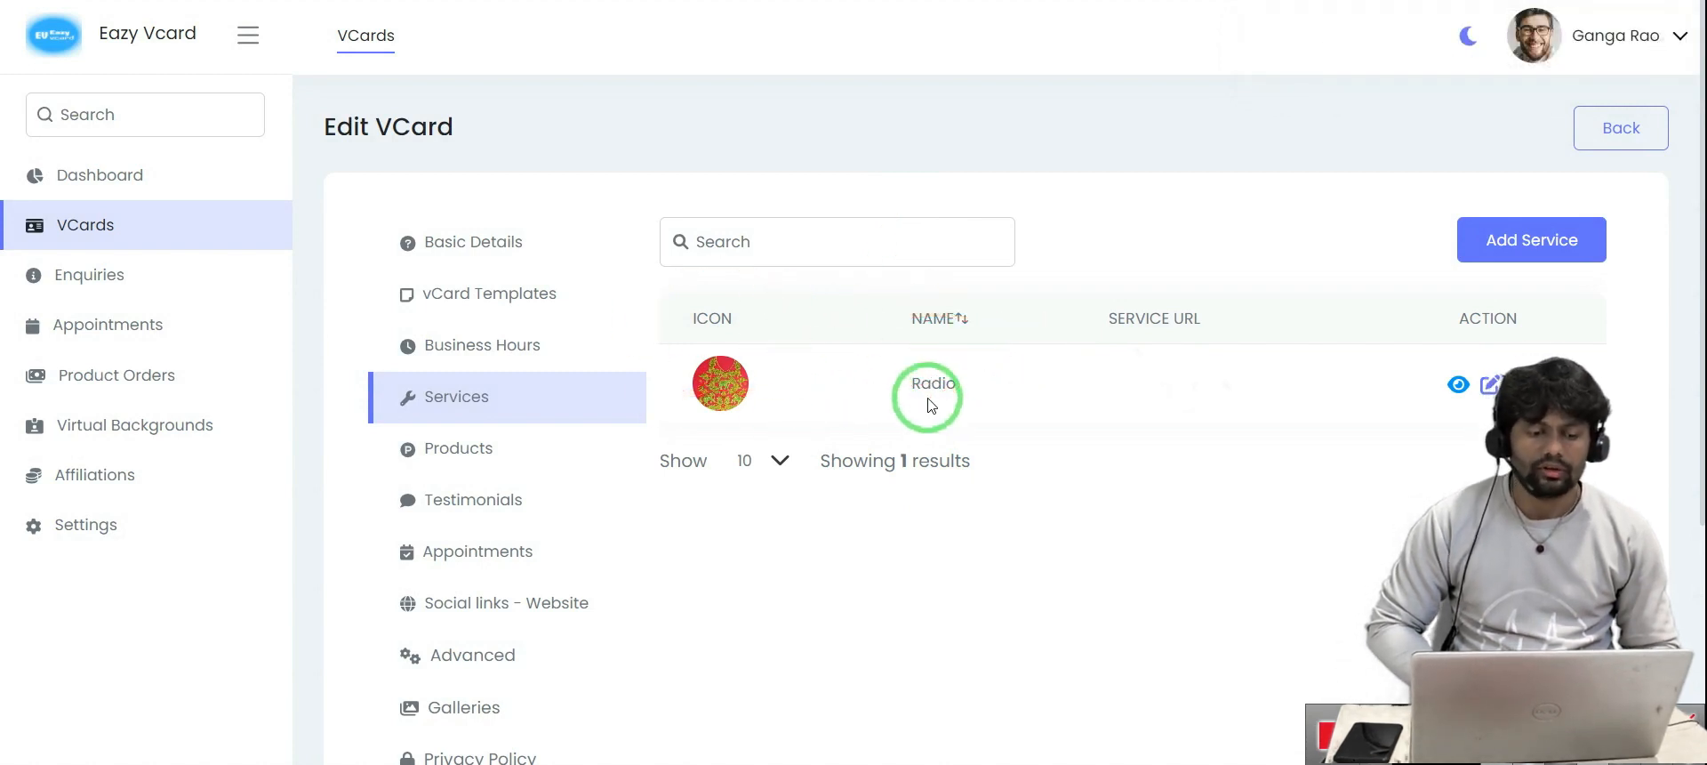
left_click(498, 1)
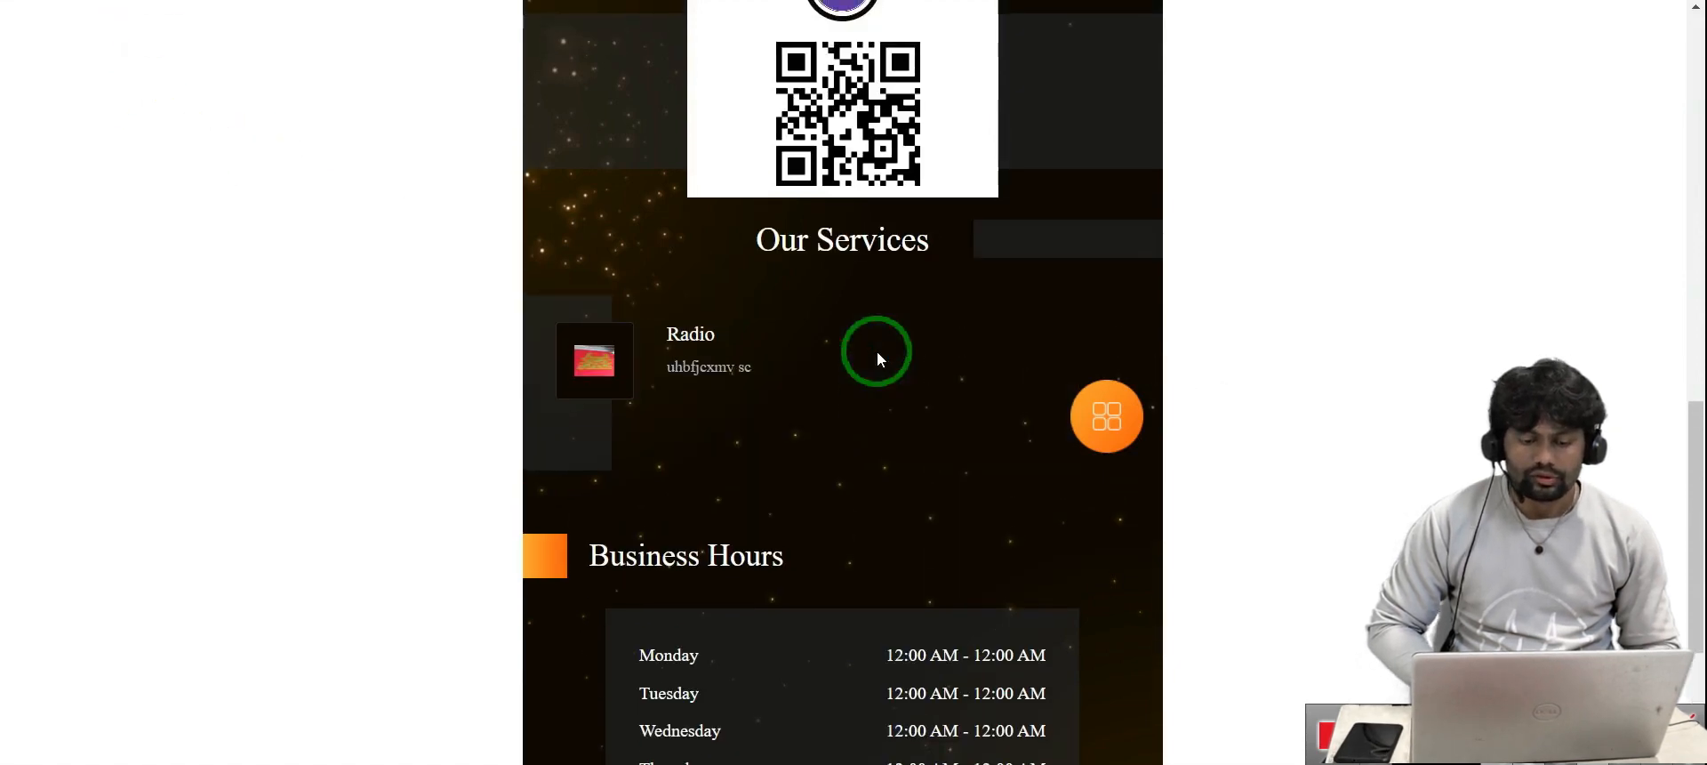
Scroll the public card to confirm Radio now appears under Our Services
scroll(877, 350, "down", 2)
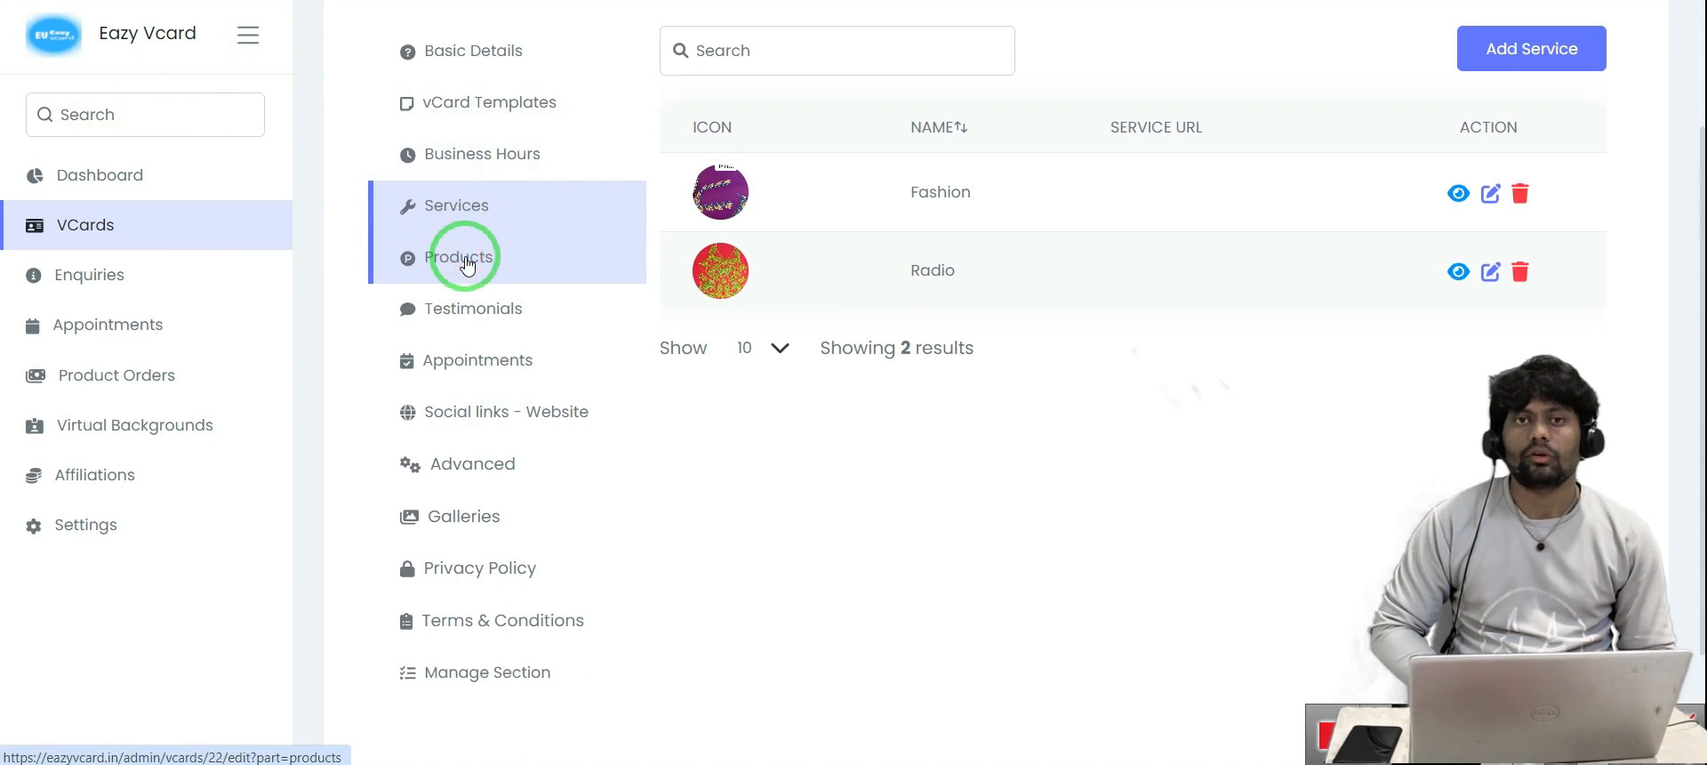
Start a new product named 'saree' with INR Indian Rupee as its currency
left_click(467, 264)
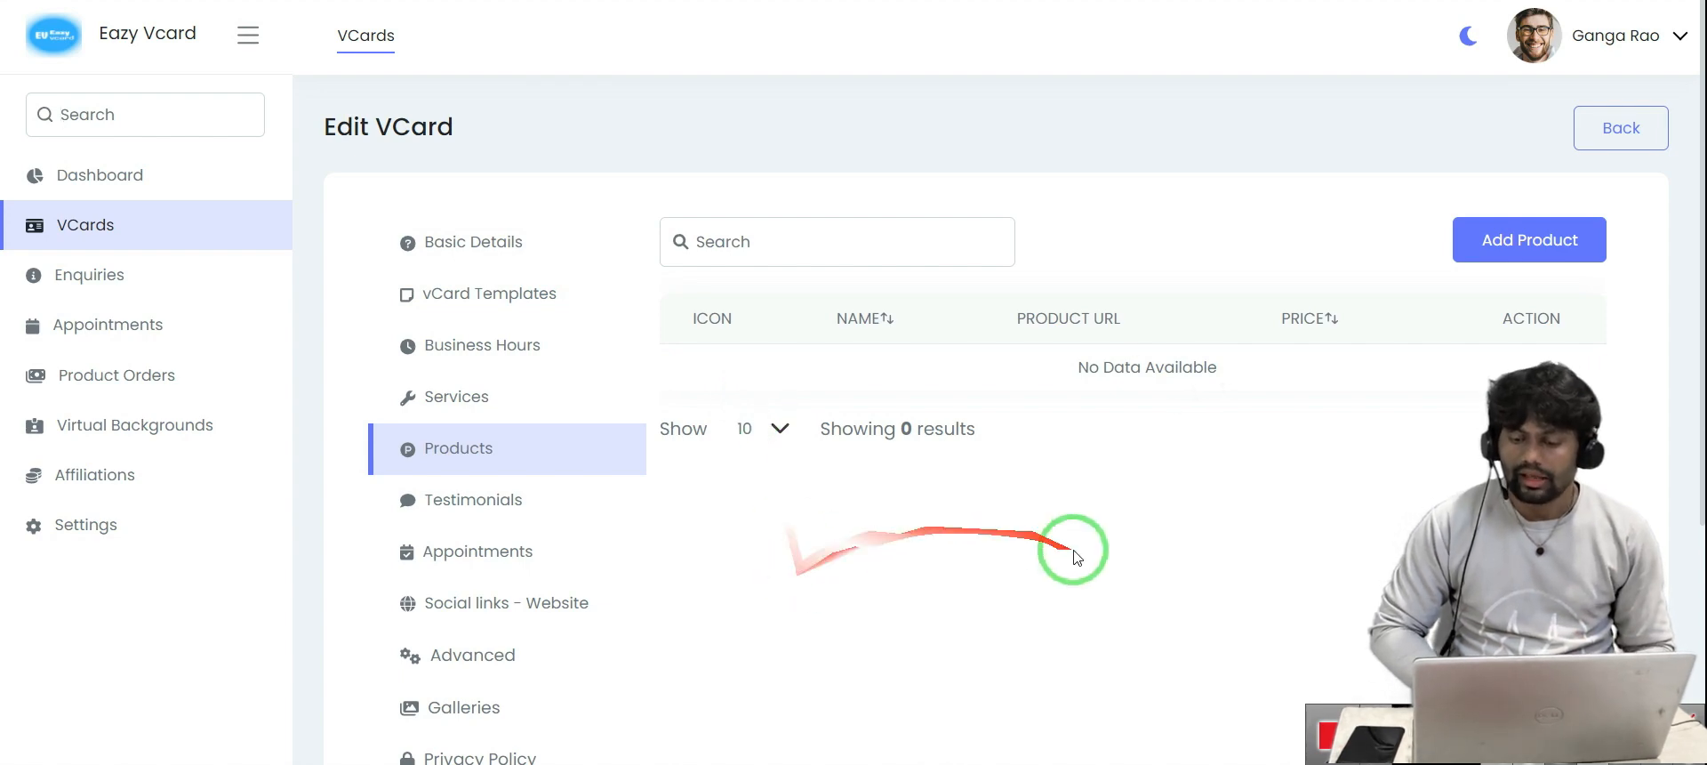
left_click(1503, 253)
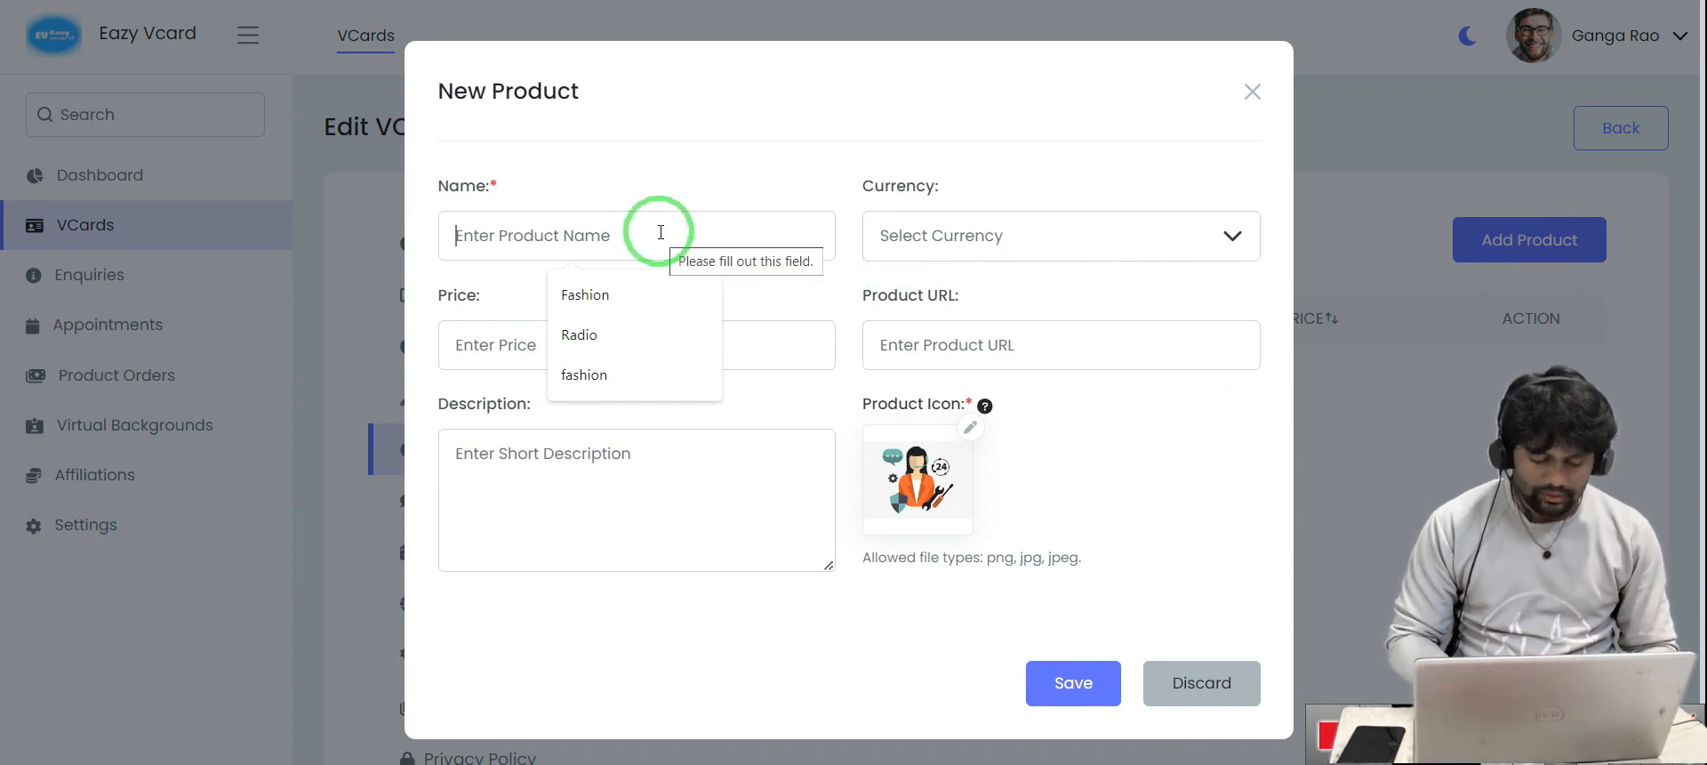
type("sa")
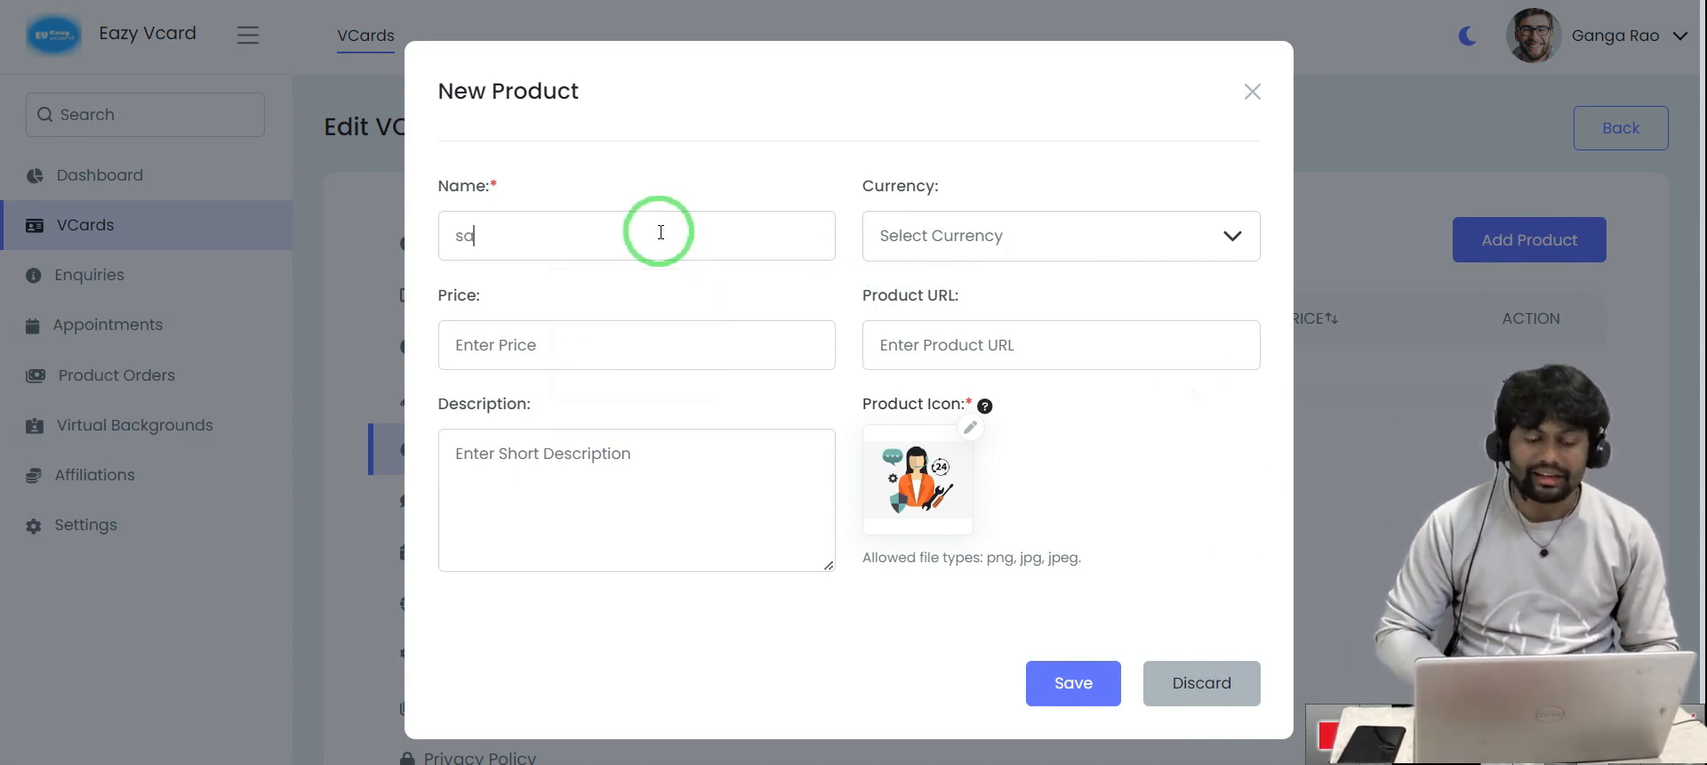
type("ree")
left_click(1008, 206)
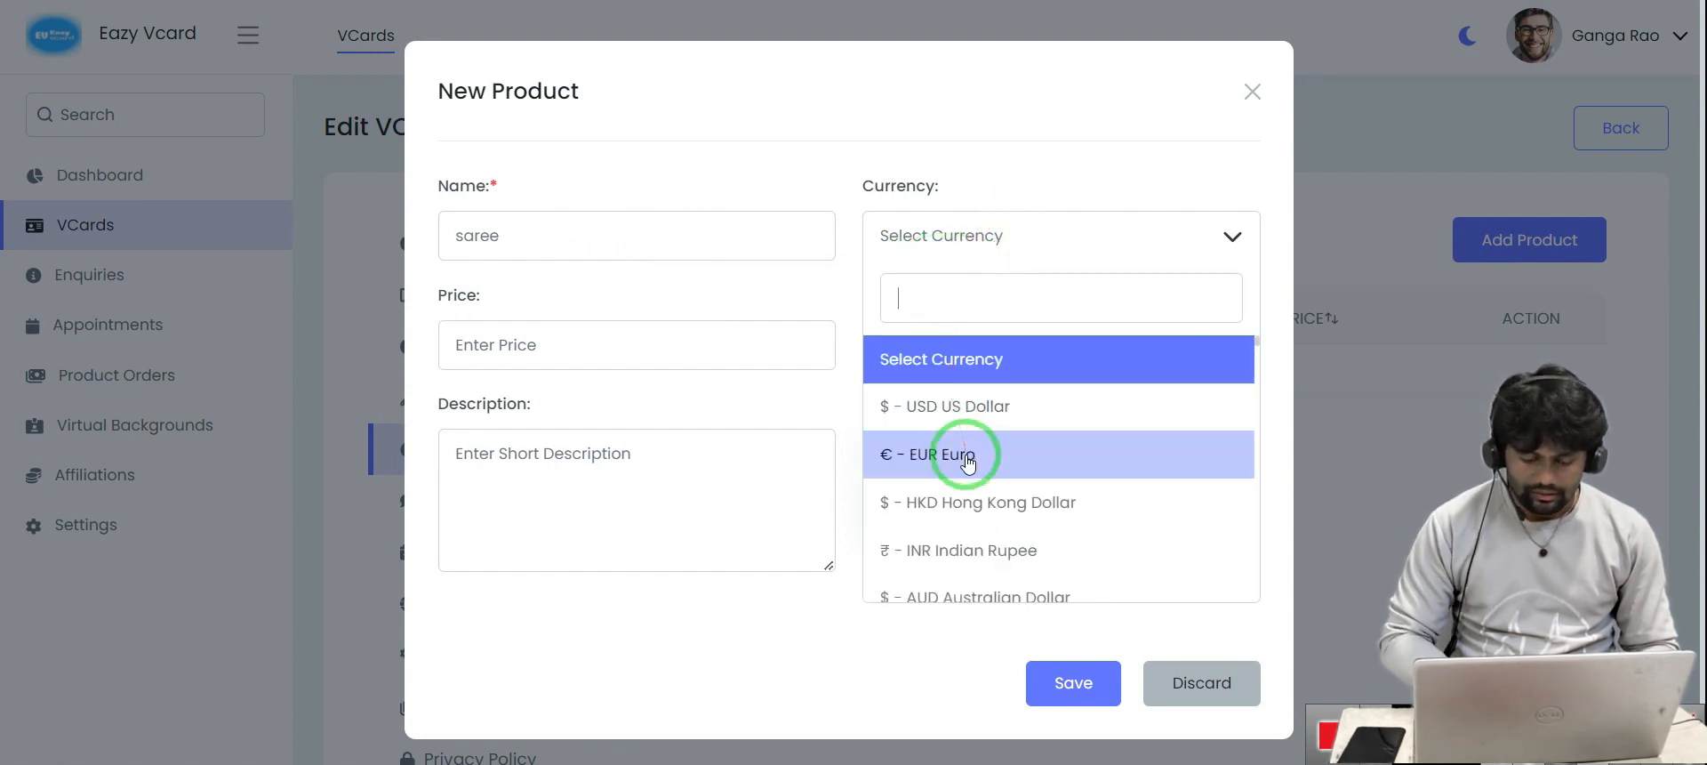
type("inr")
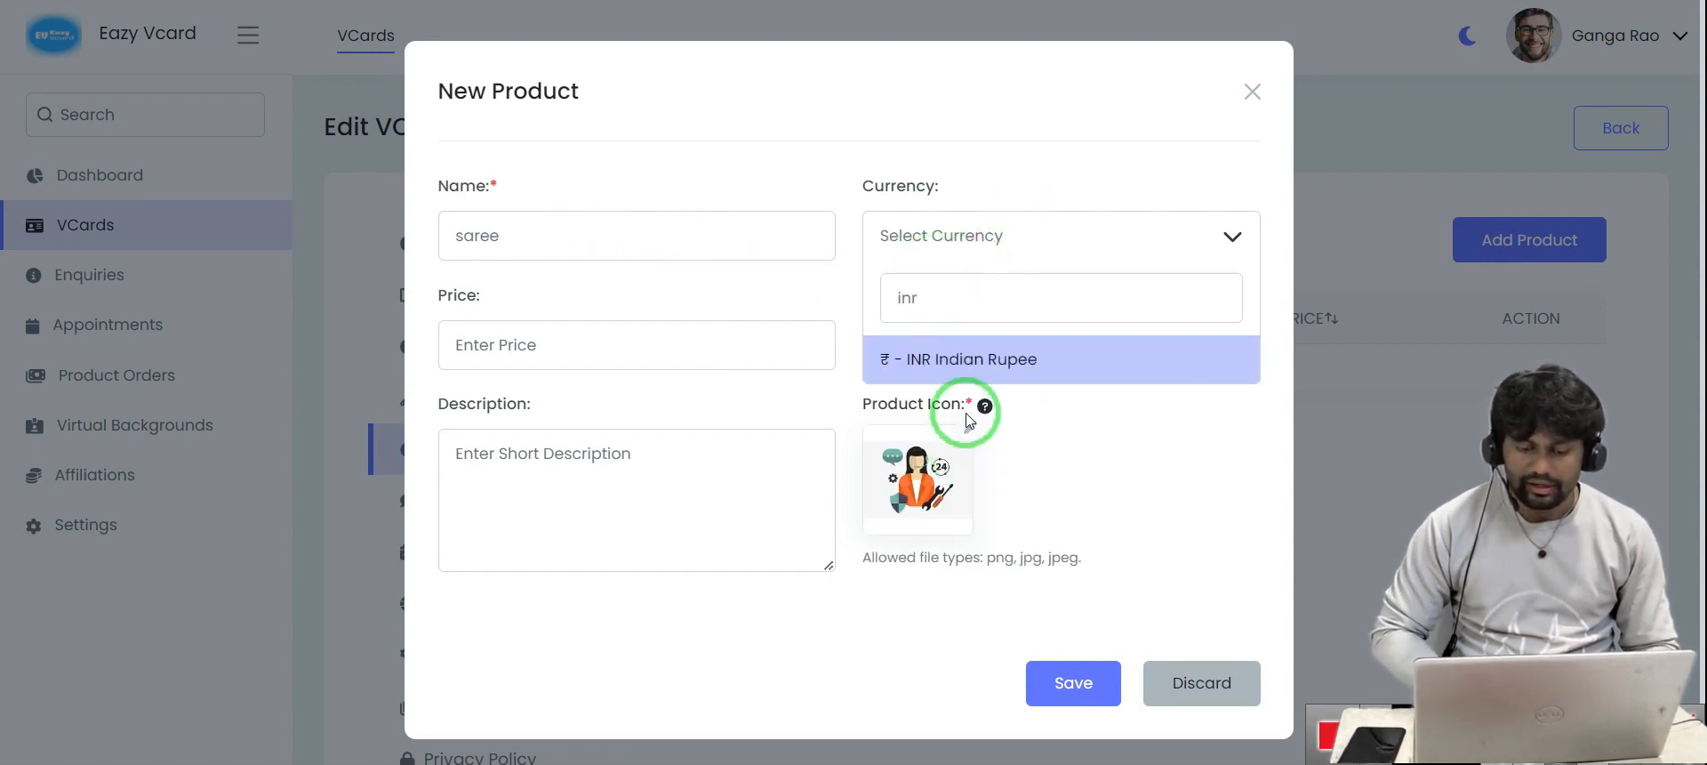
left_click(957, 356)
Give the saree price 12, description 'efvd x' and a red fabric icon, then save
left_click(566, 344)
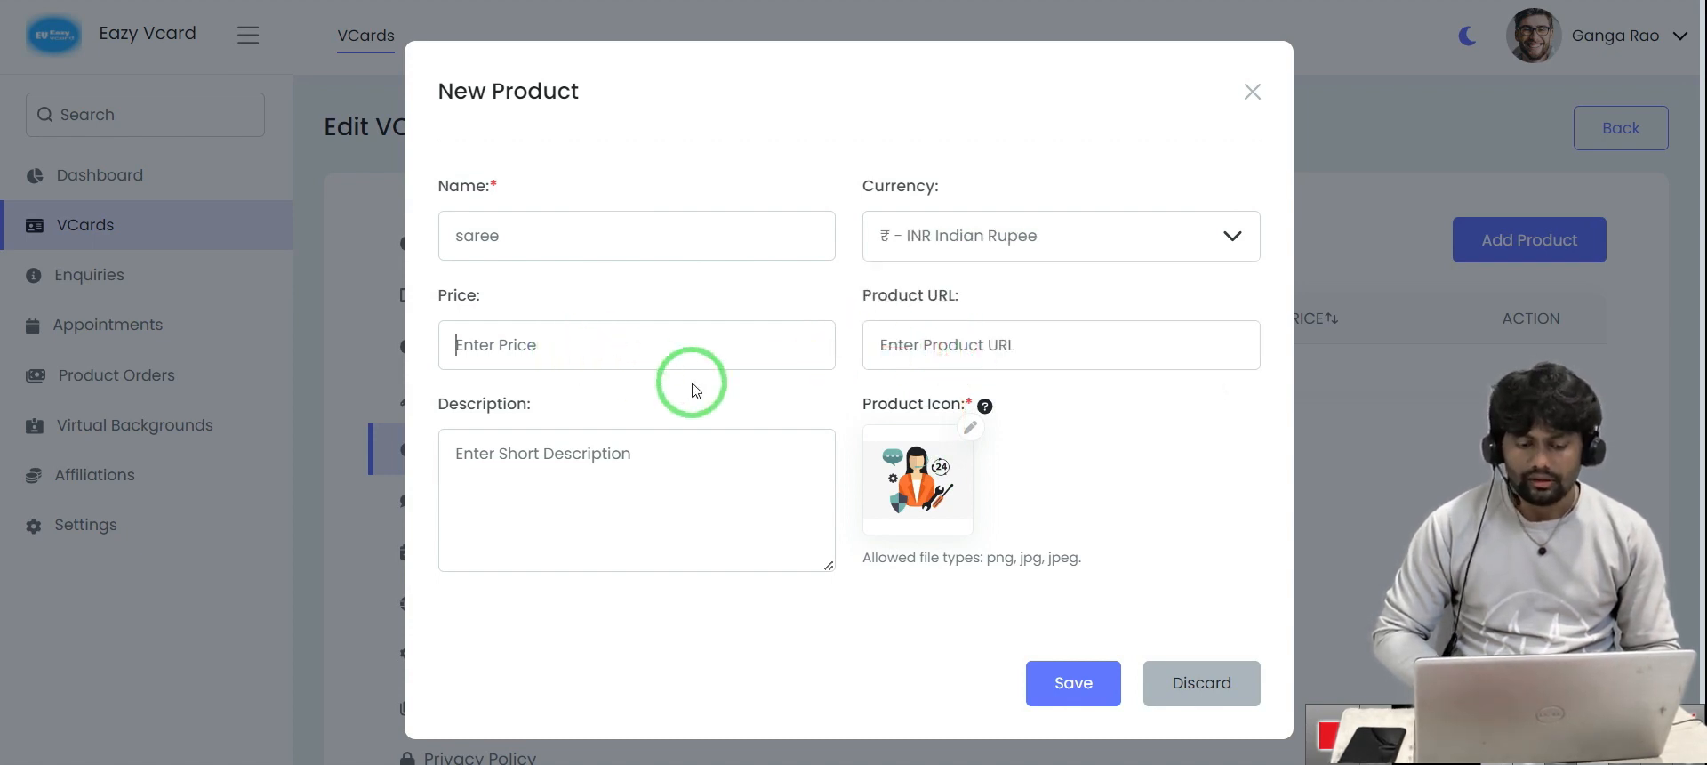
left_click(534, 472)
type("efvd x")
left_click(521, 341)
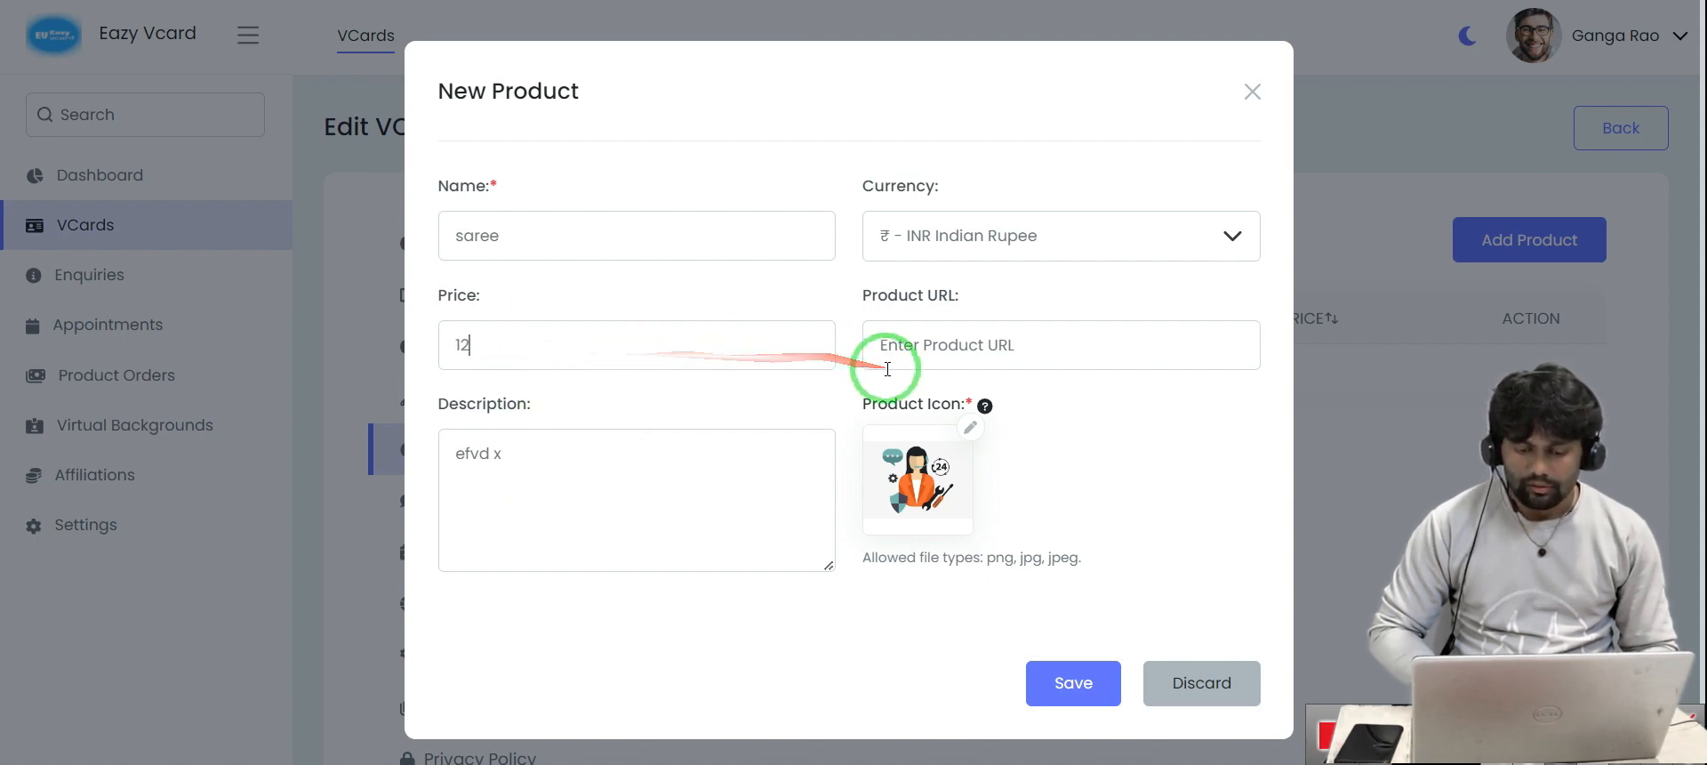
scroll(1071, 504, "down", 1)
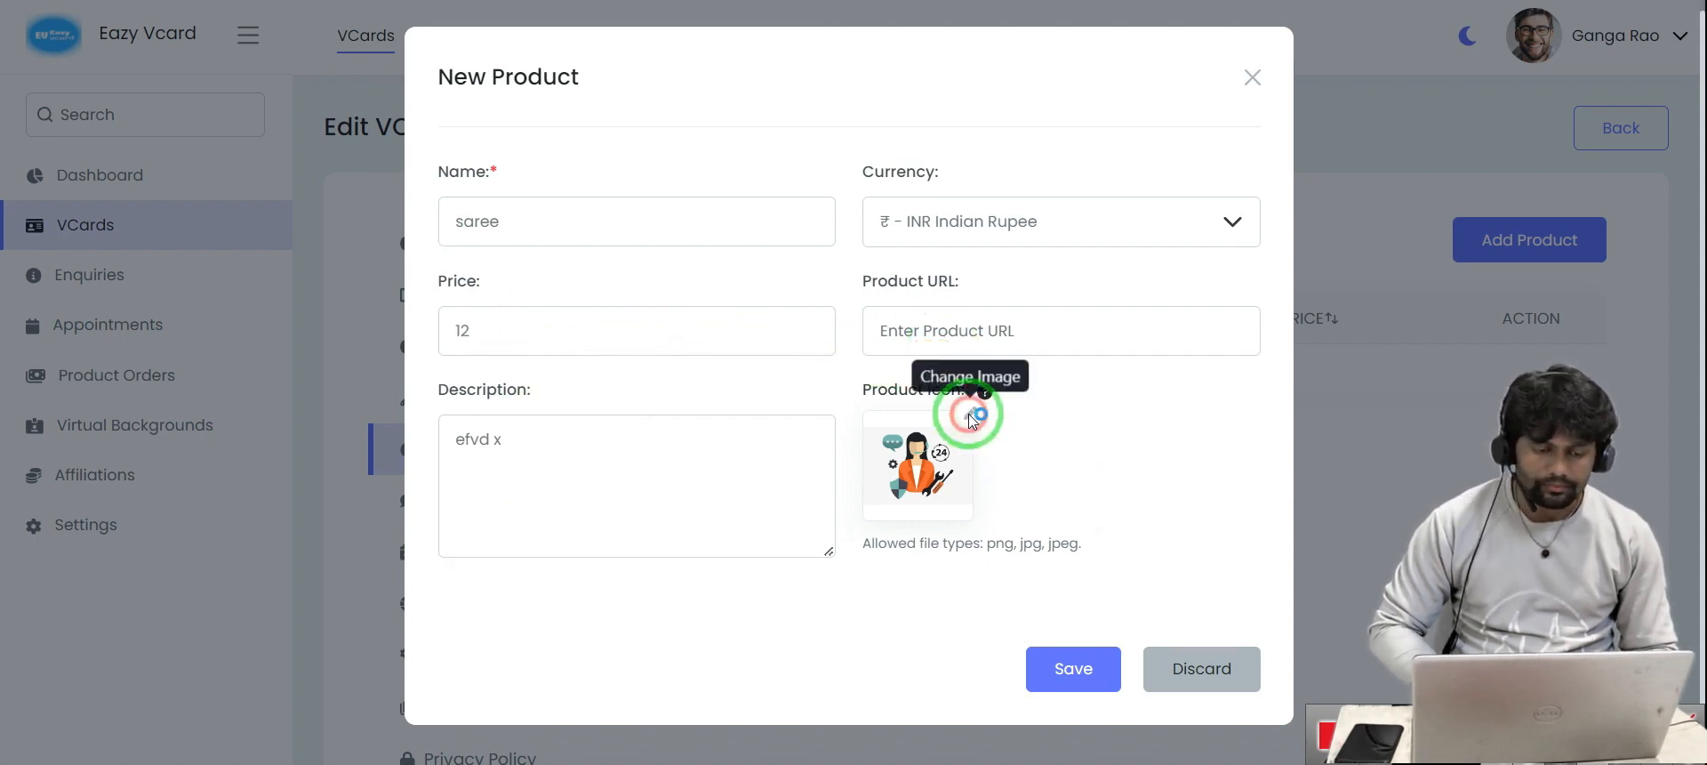
left_click(972, 415)
left_click(676, 361)
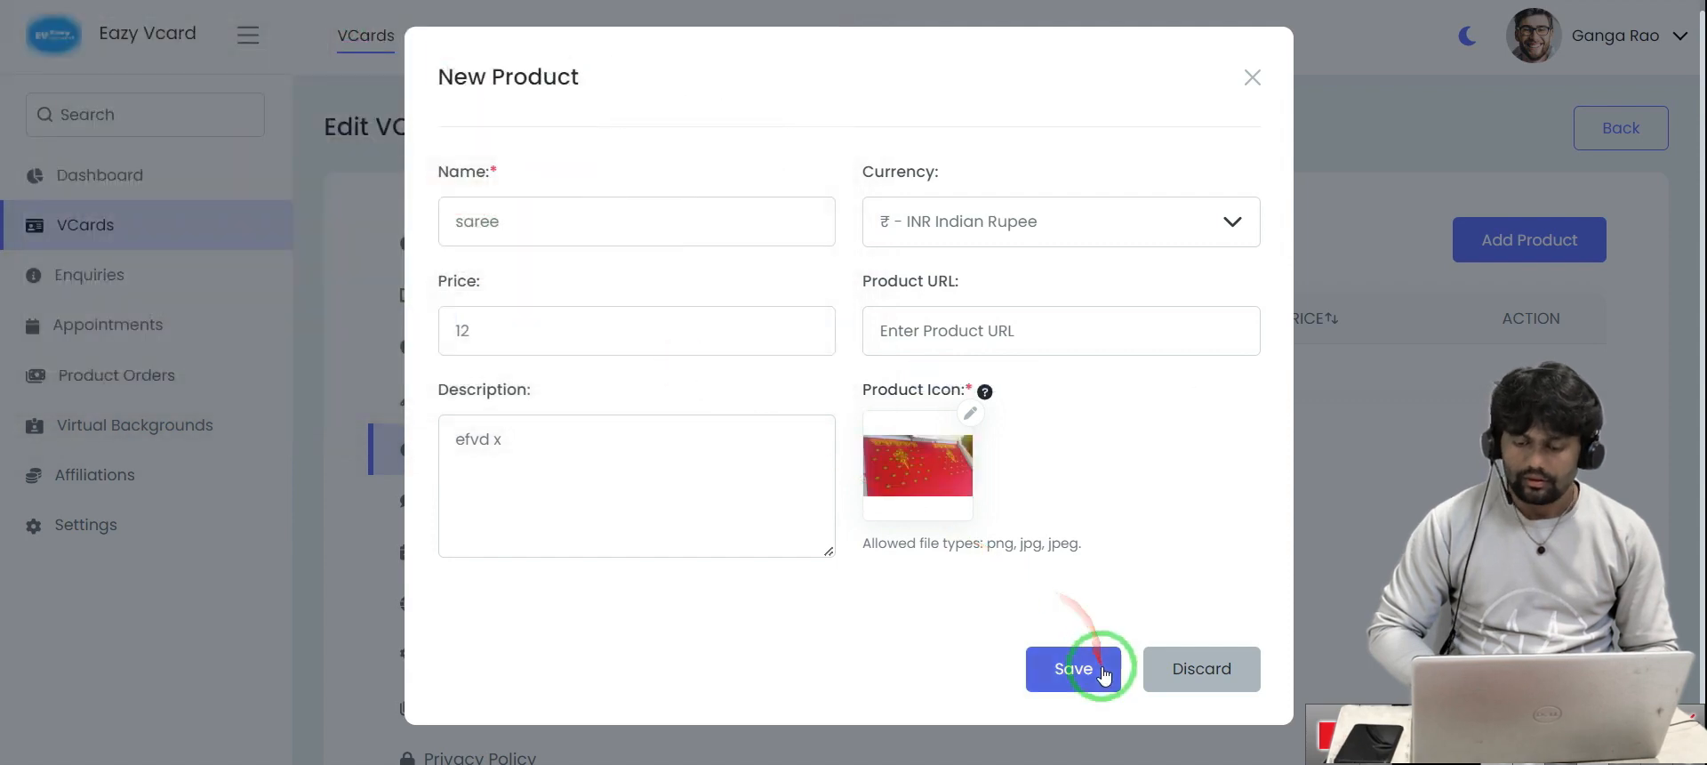
left_click(1102, 668)
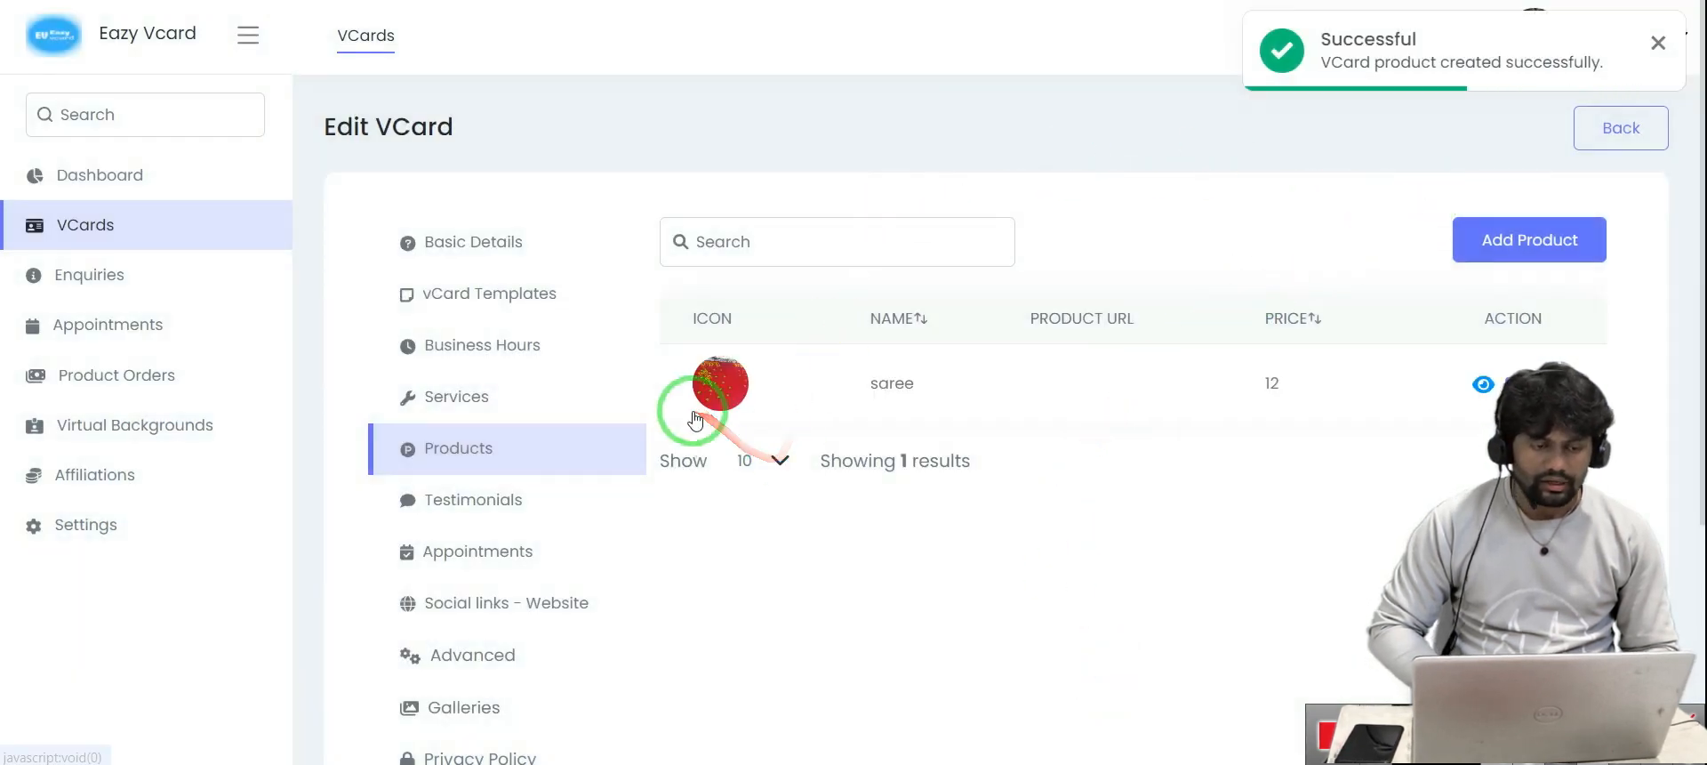
left_click(181, 0)
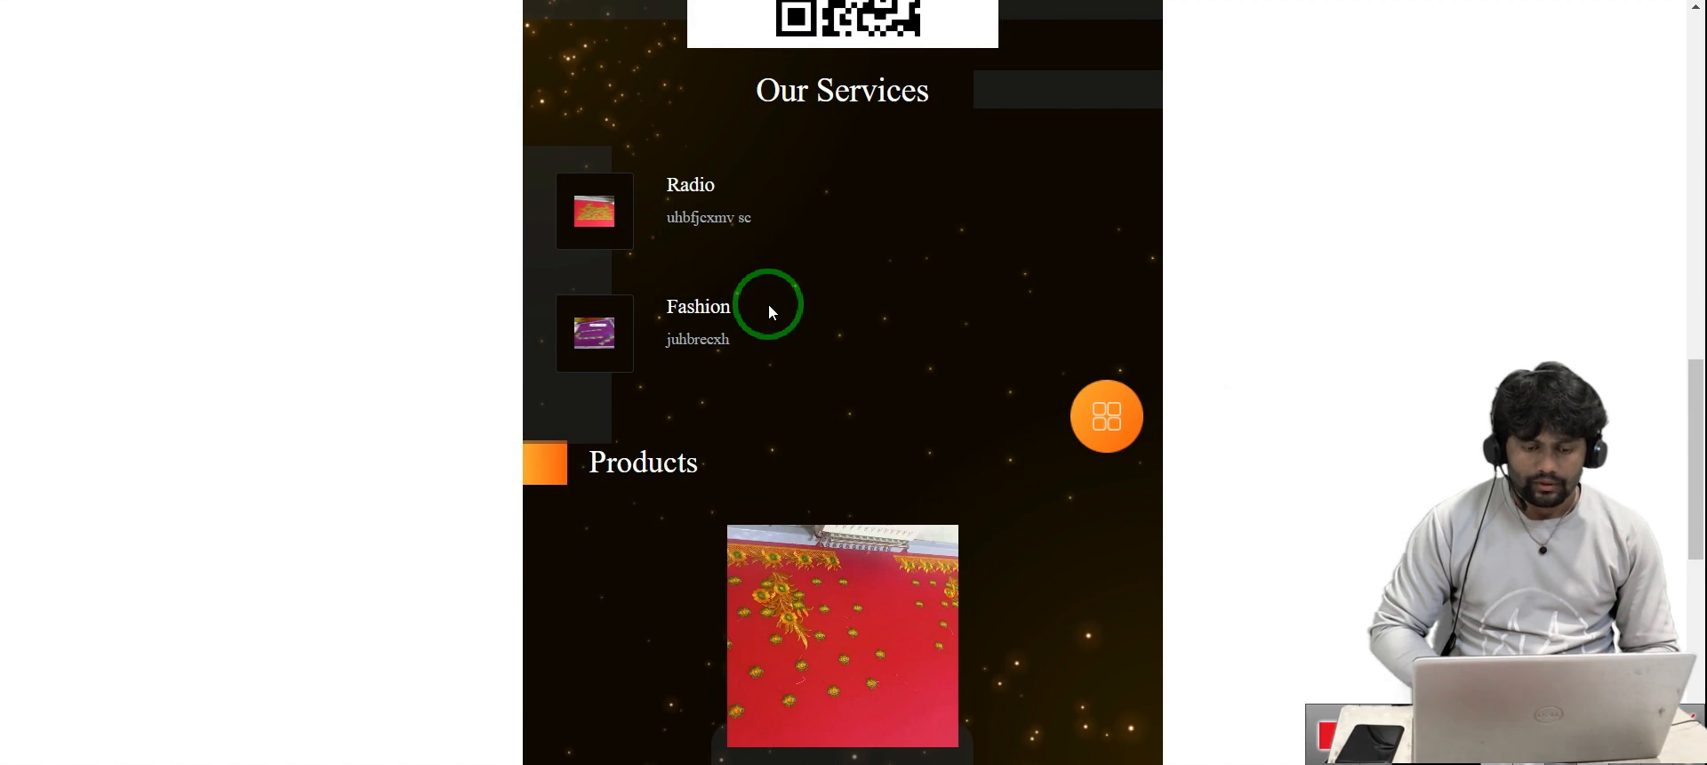
scroll(768, 311, "down", 5)
scroll(744, 234, "up", 3)
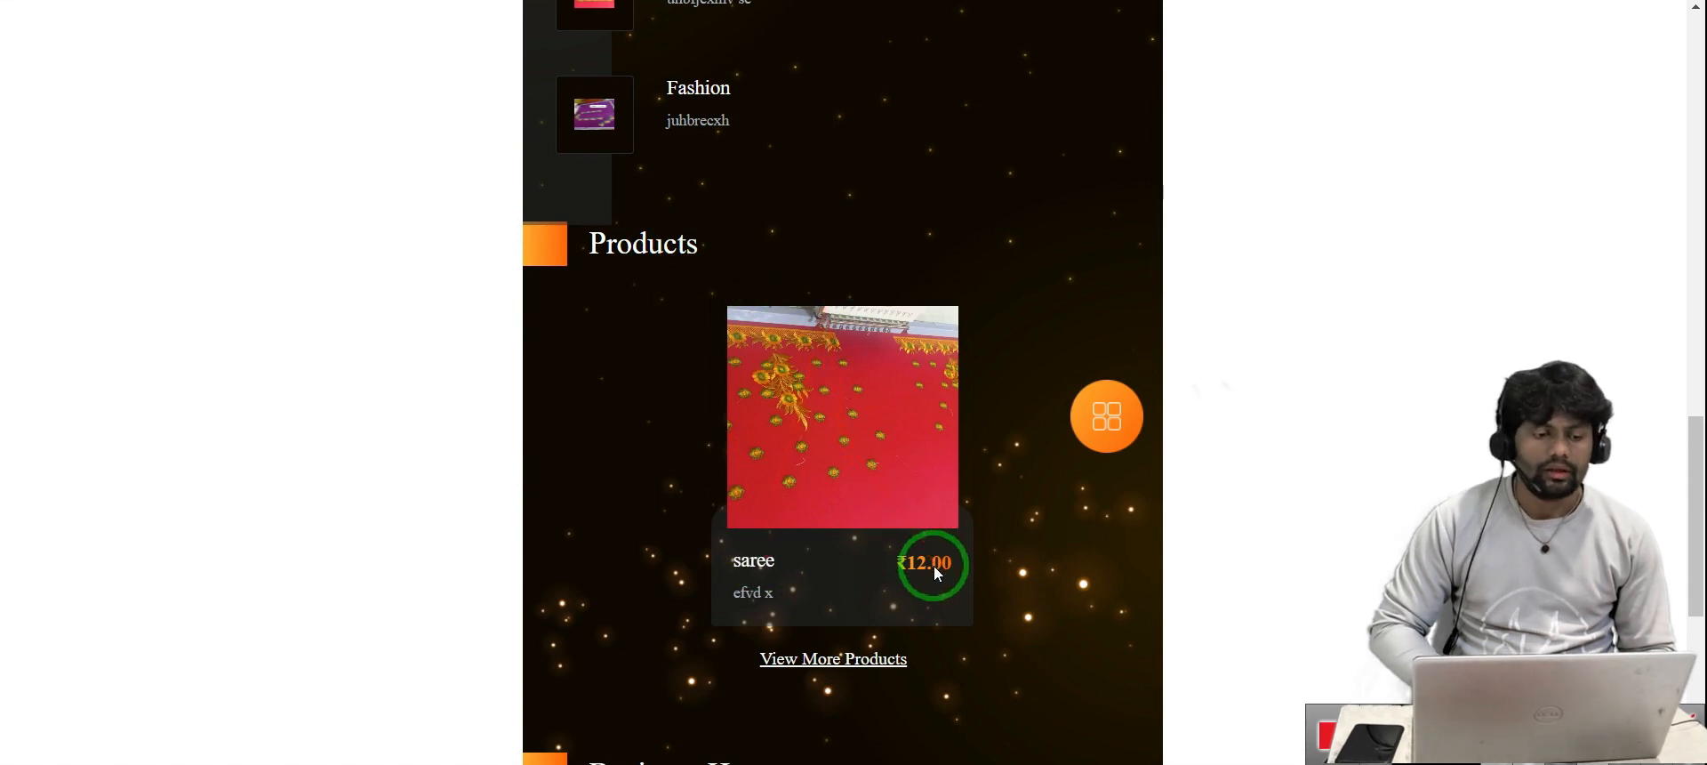
left_click(187, 0)
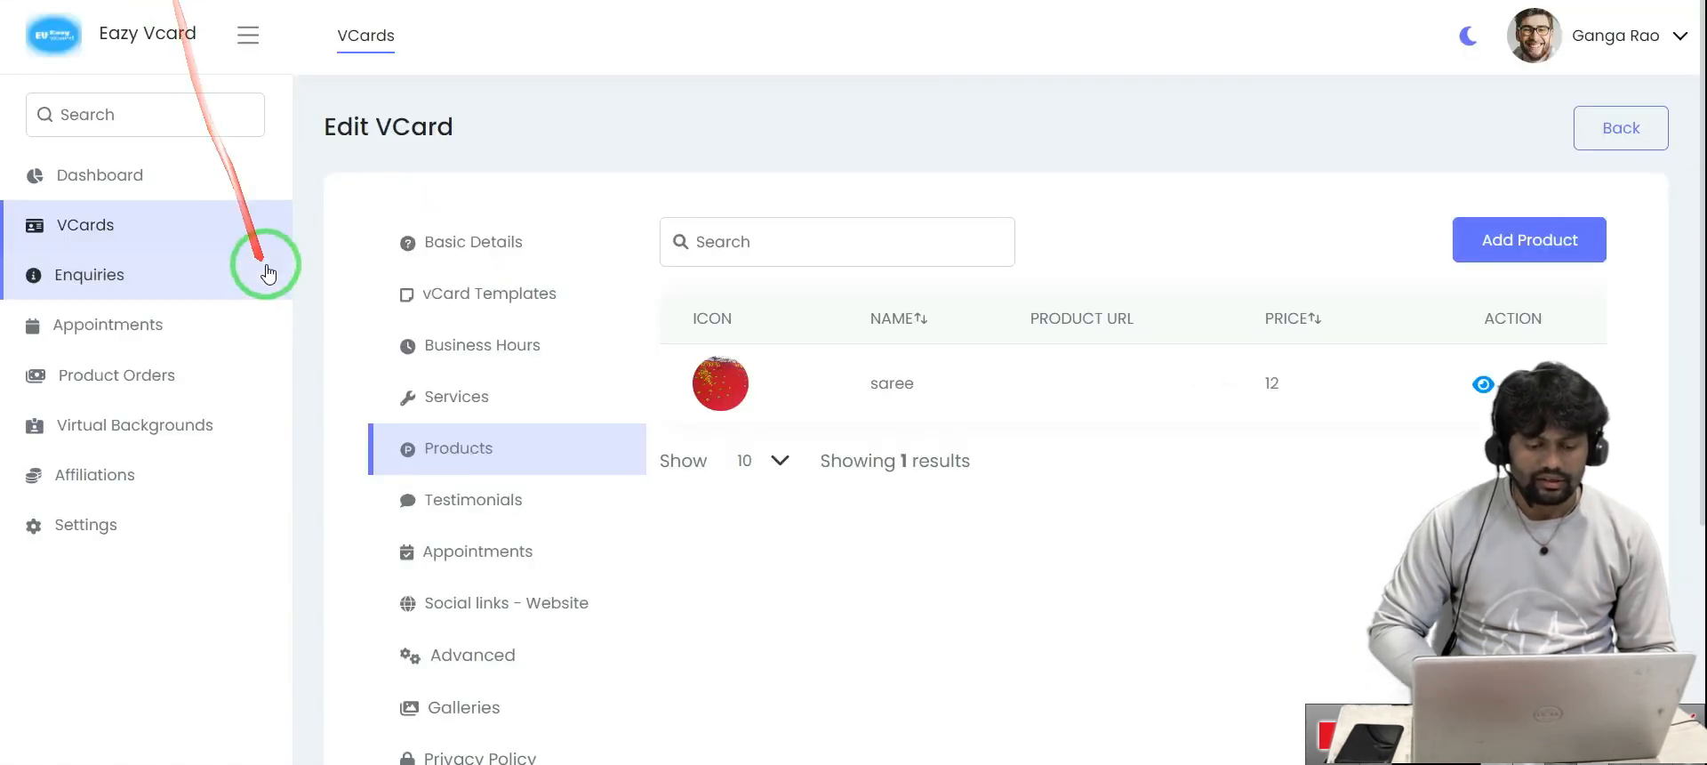
scroll(484, 445, "down", 3)
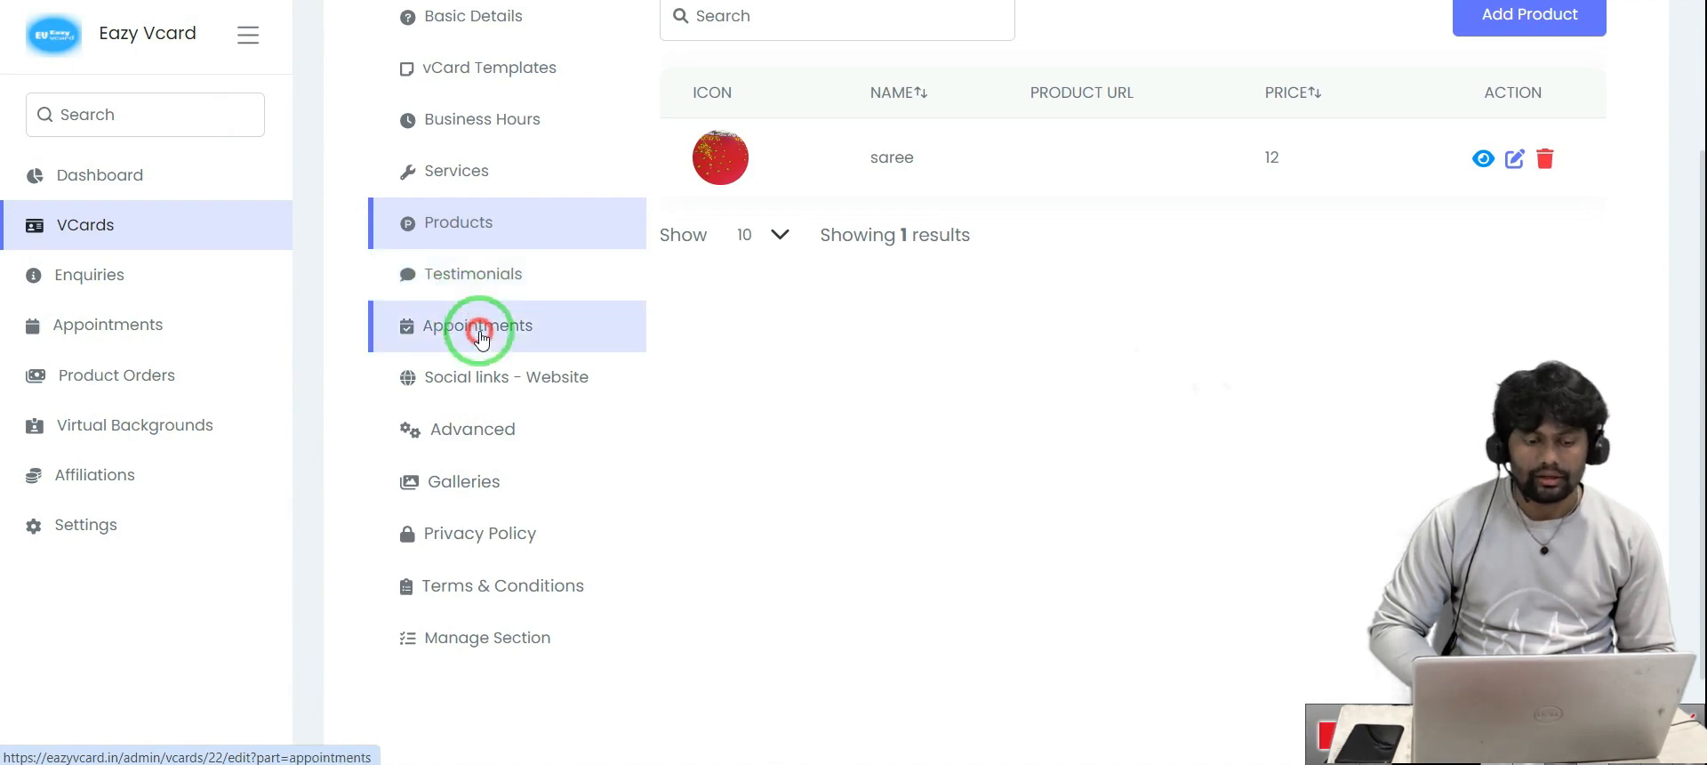
Enable weekday appointments and give Monday a 09:00 AM–12:00 PM slot
left_click(480, 337)
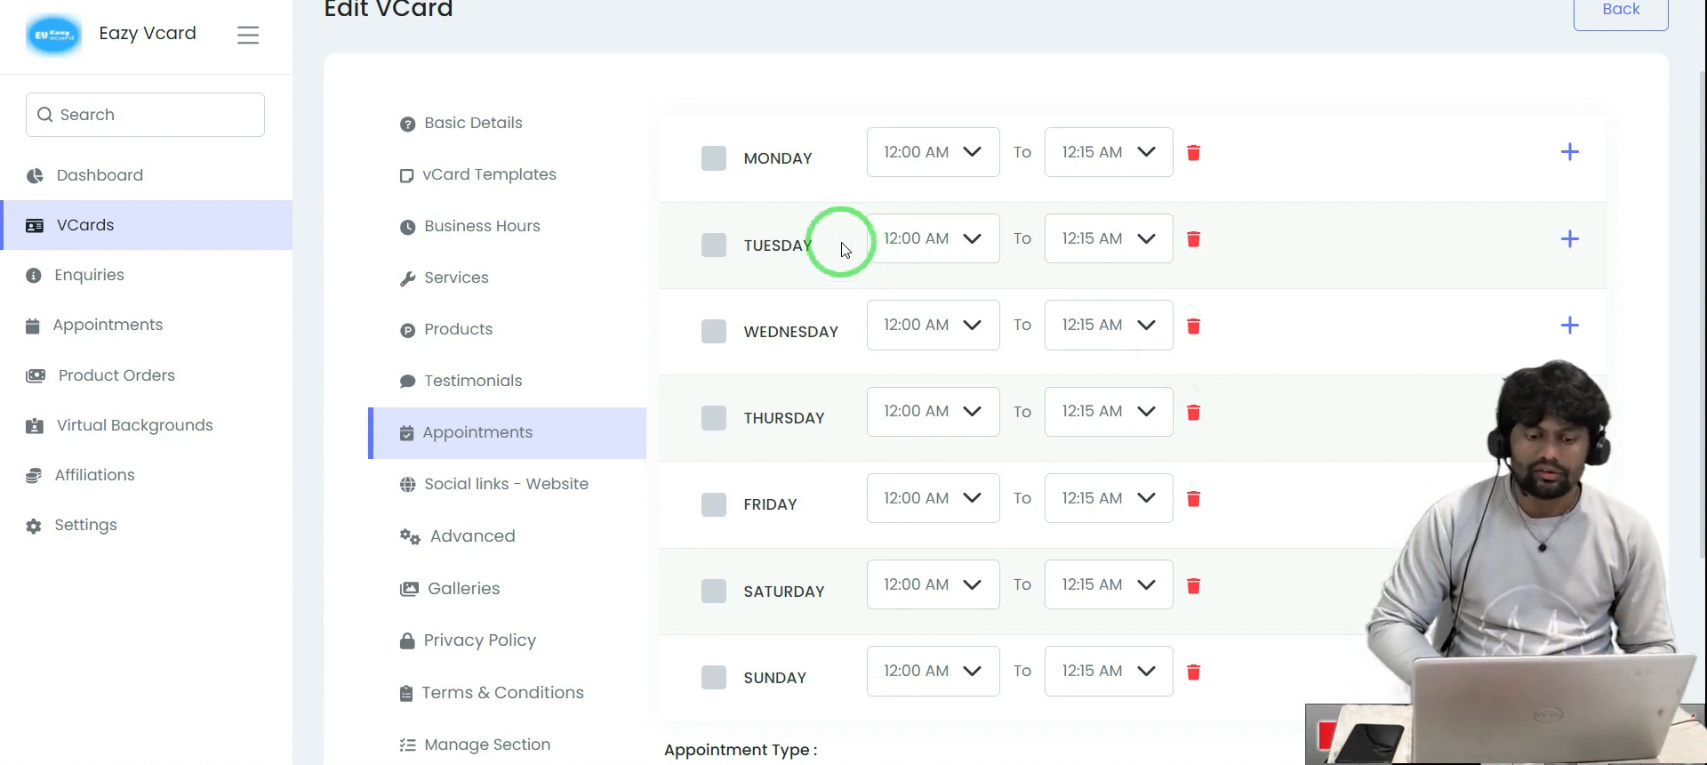
left_click(714, 158)
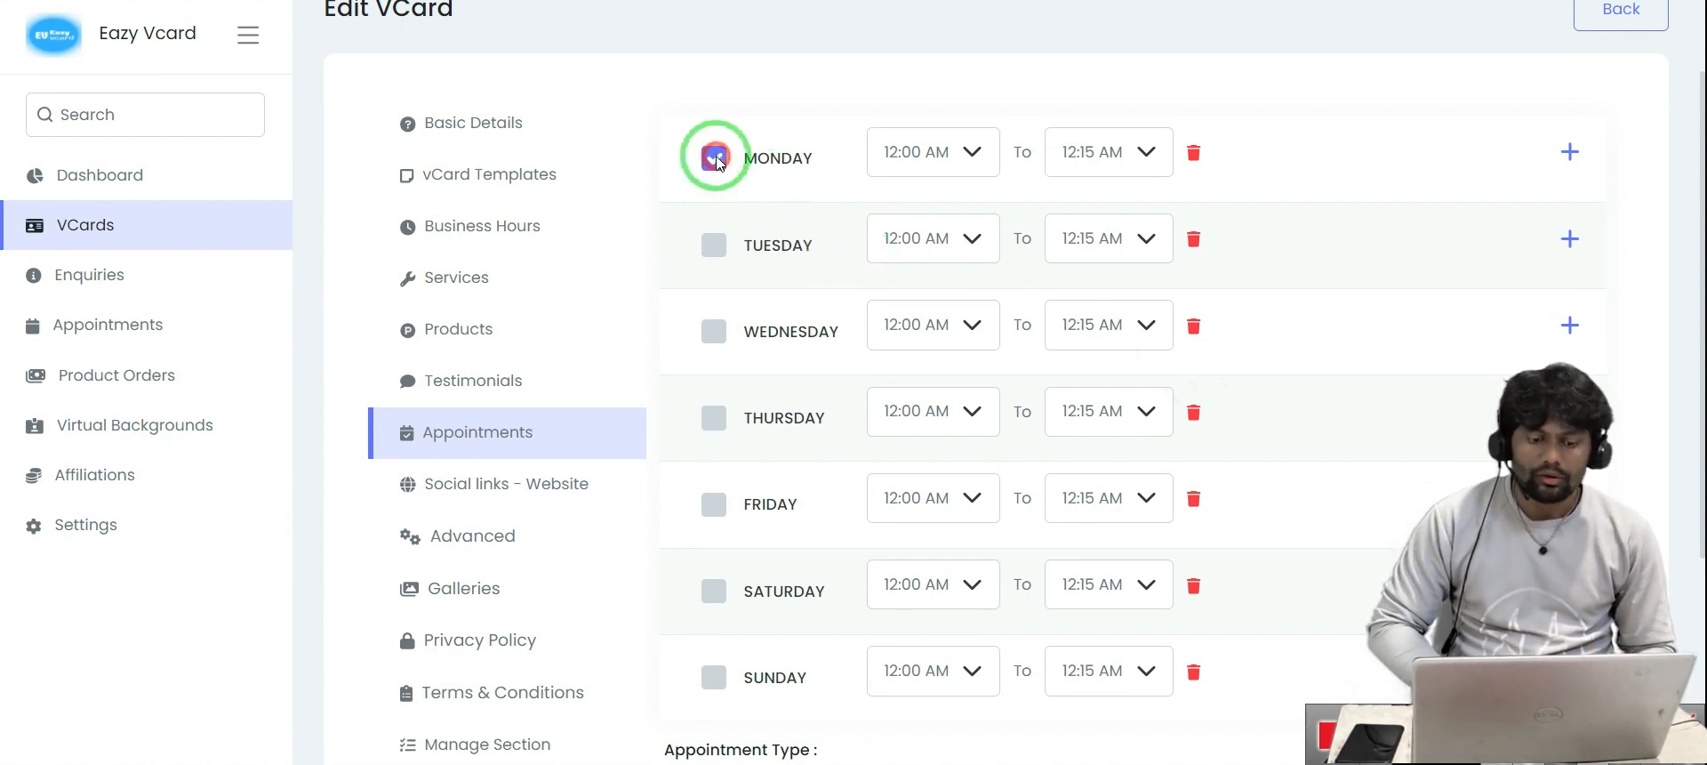
left_click(716, 253)
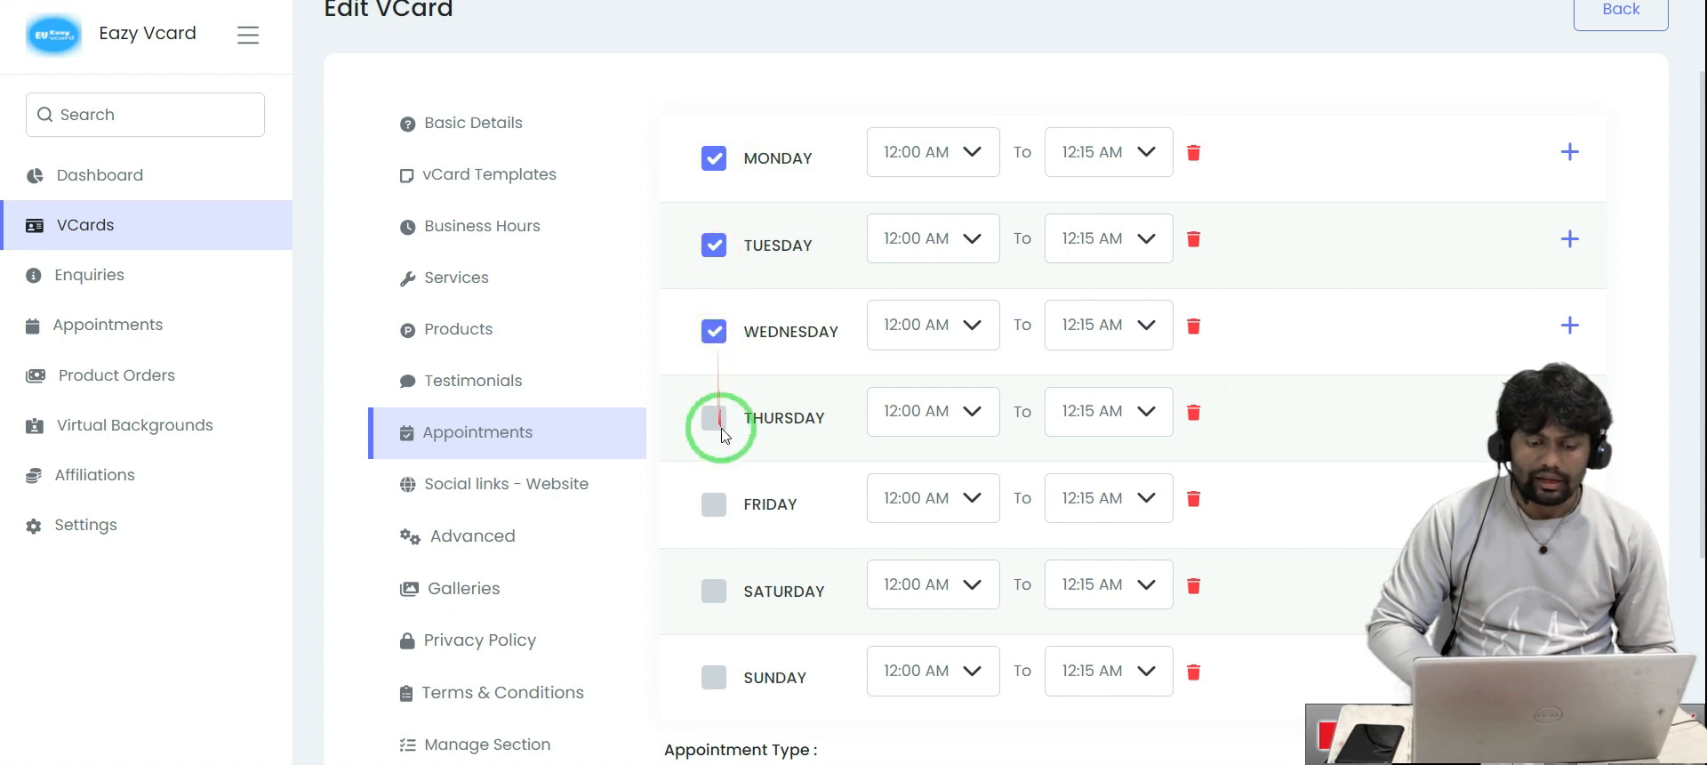
left_click(714, 503)
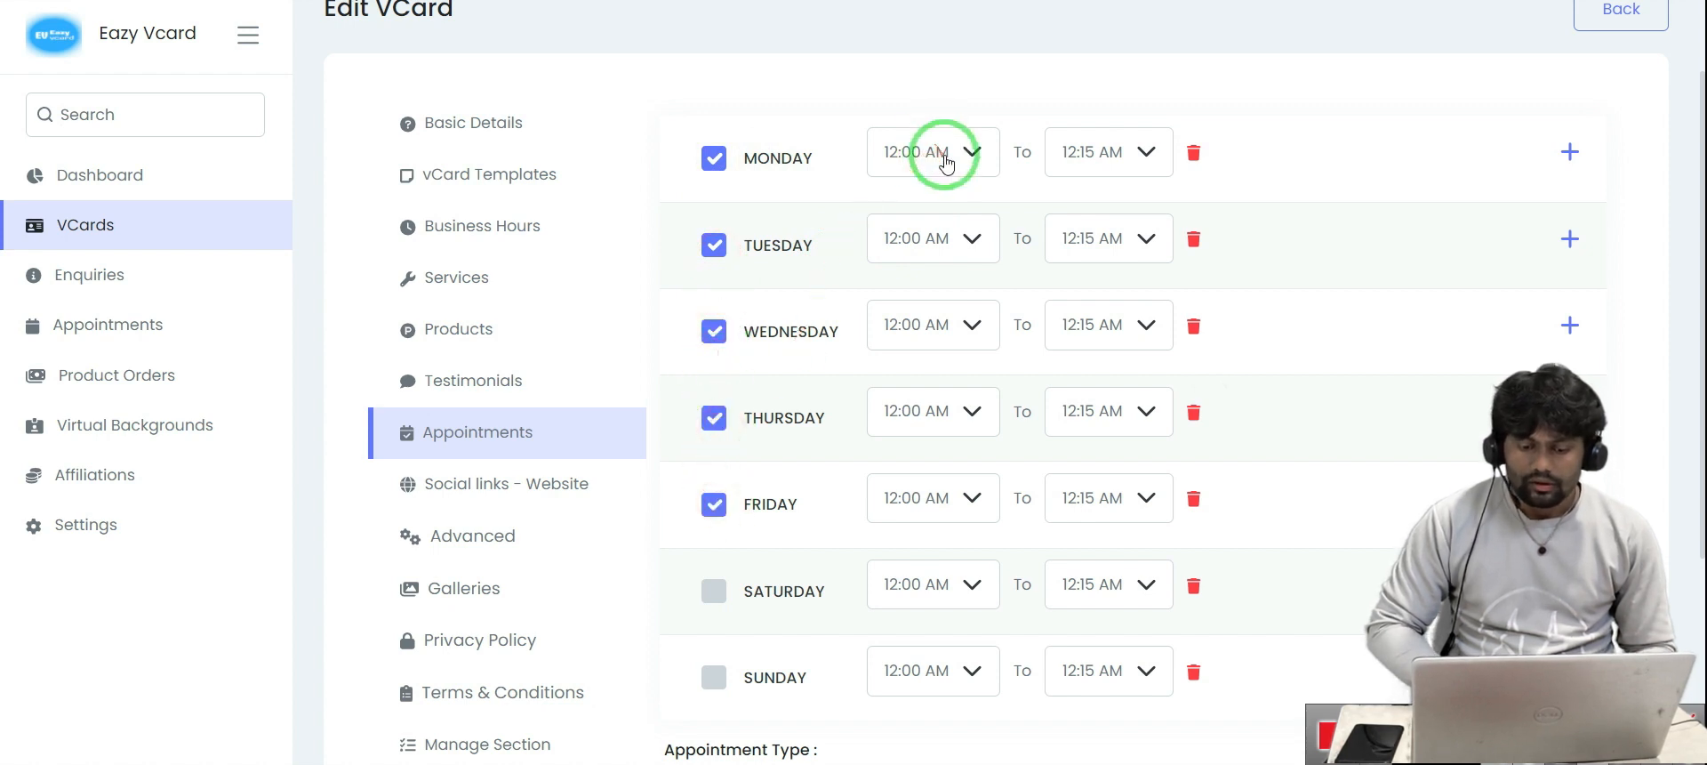
left_click(946, 158)
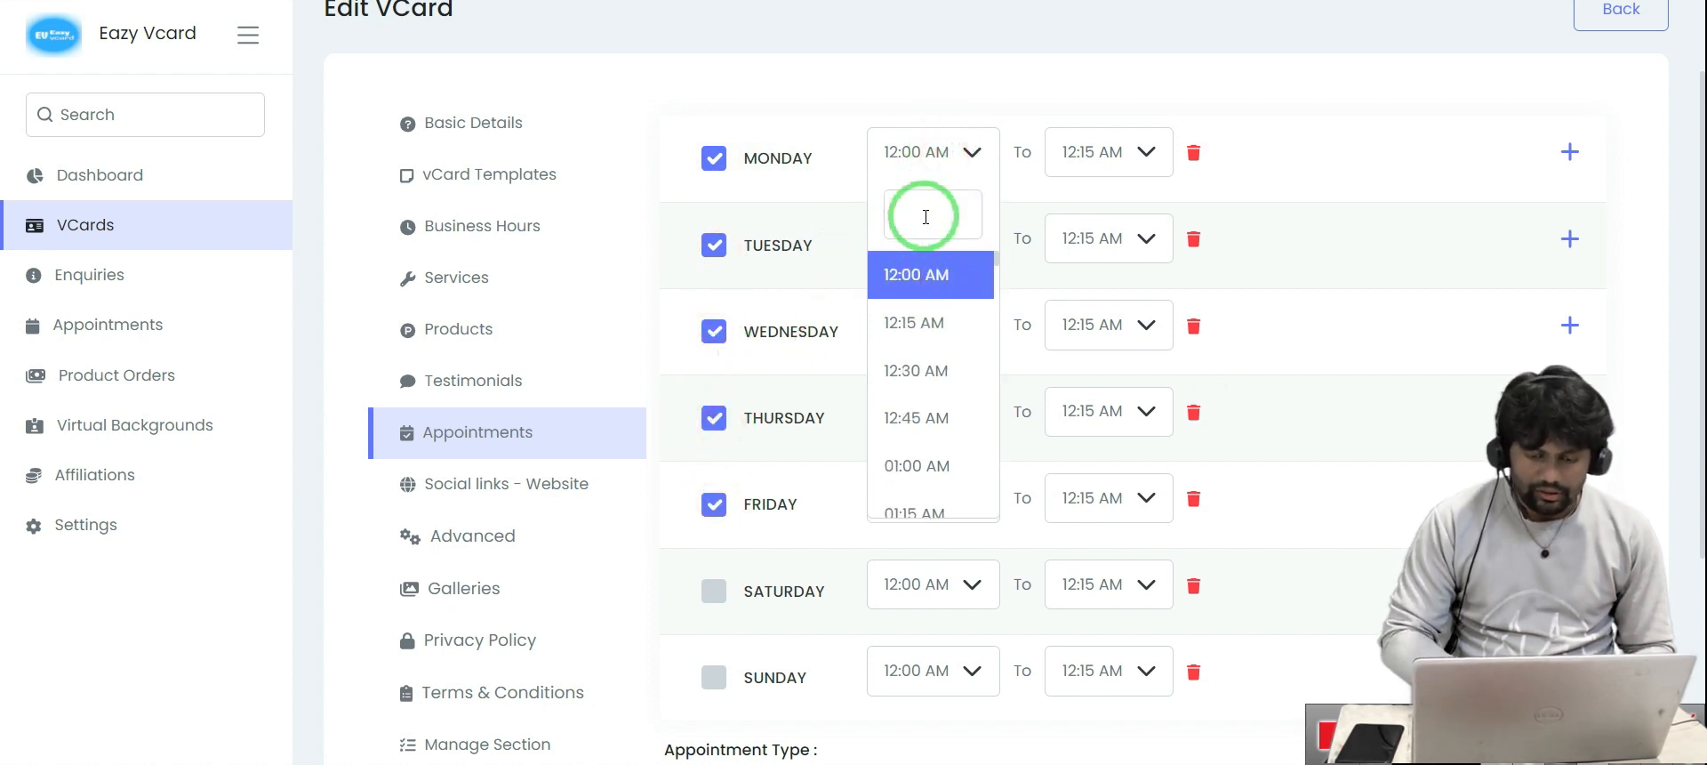
type("9")
left_click(934, 292)
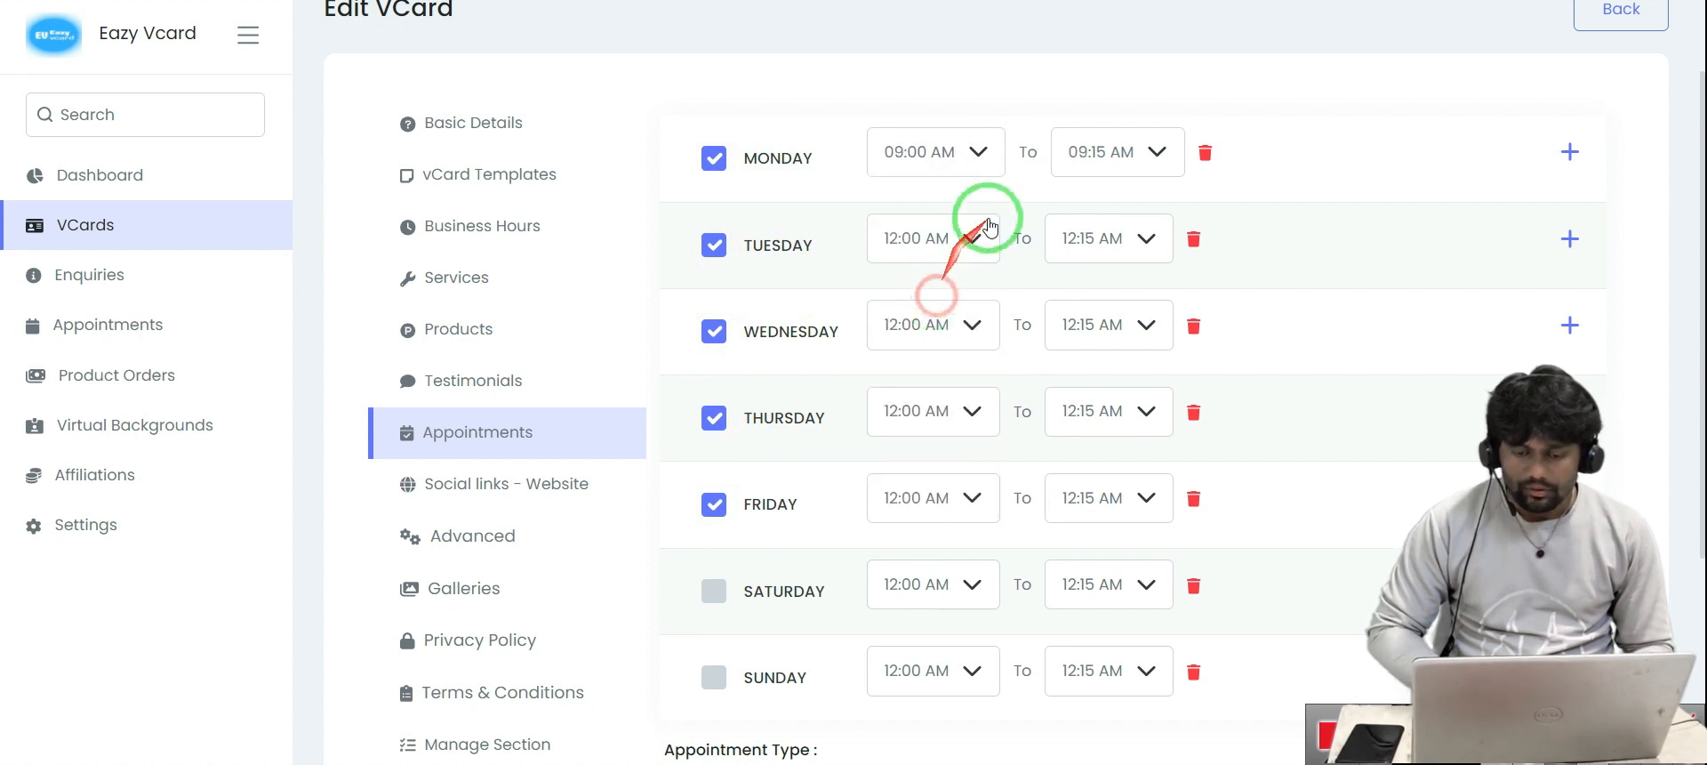
left_click(1129, 158)
type("12")
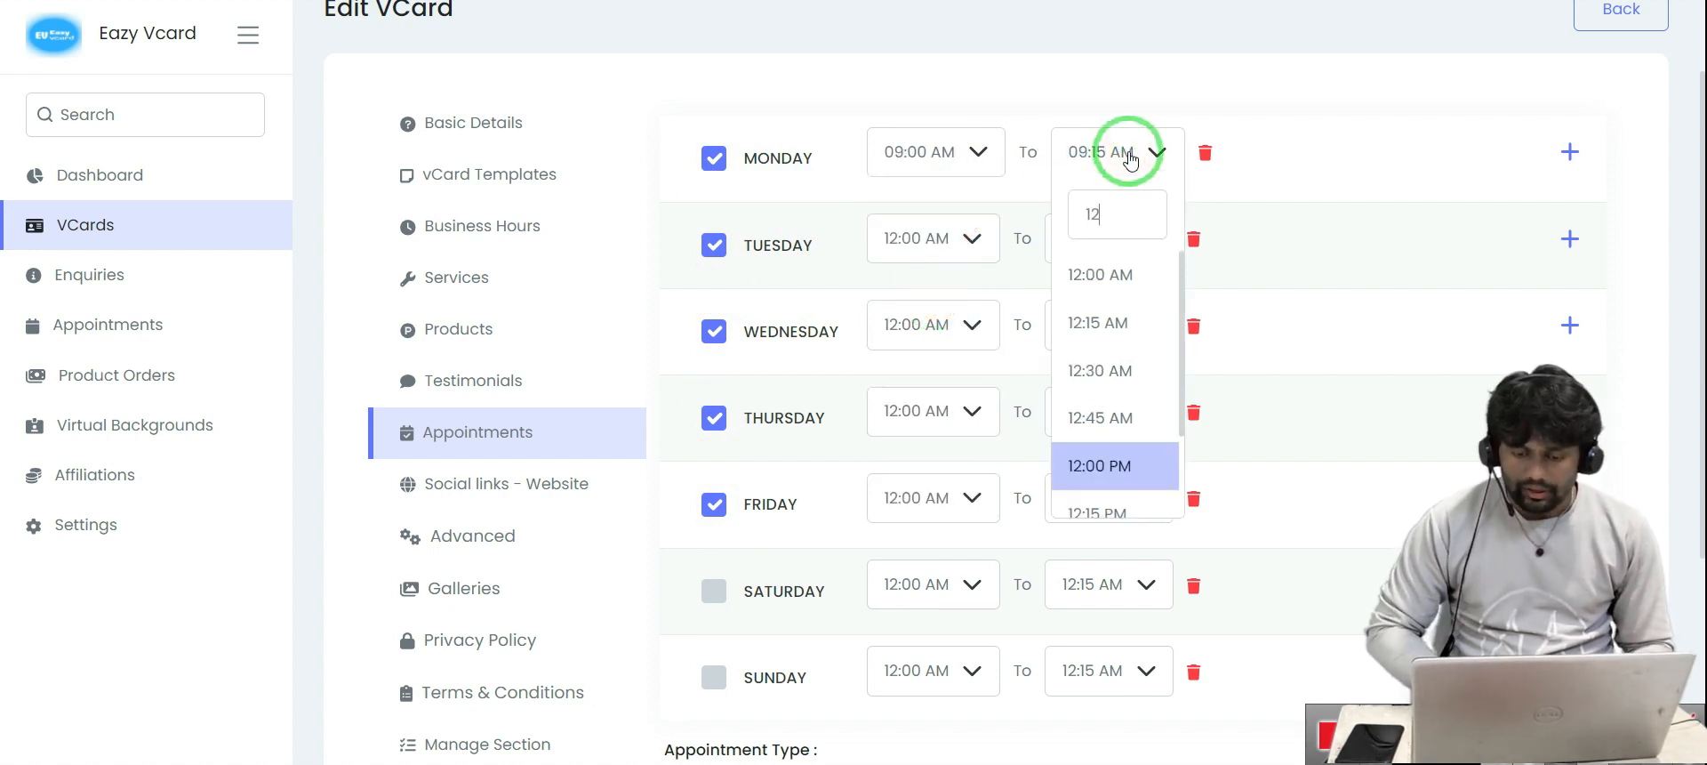
left_click(1124, 470)
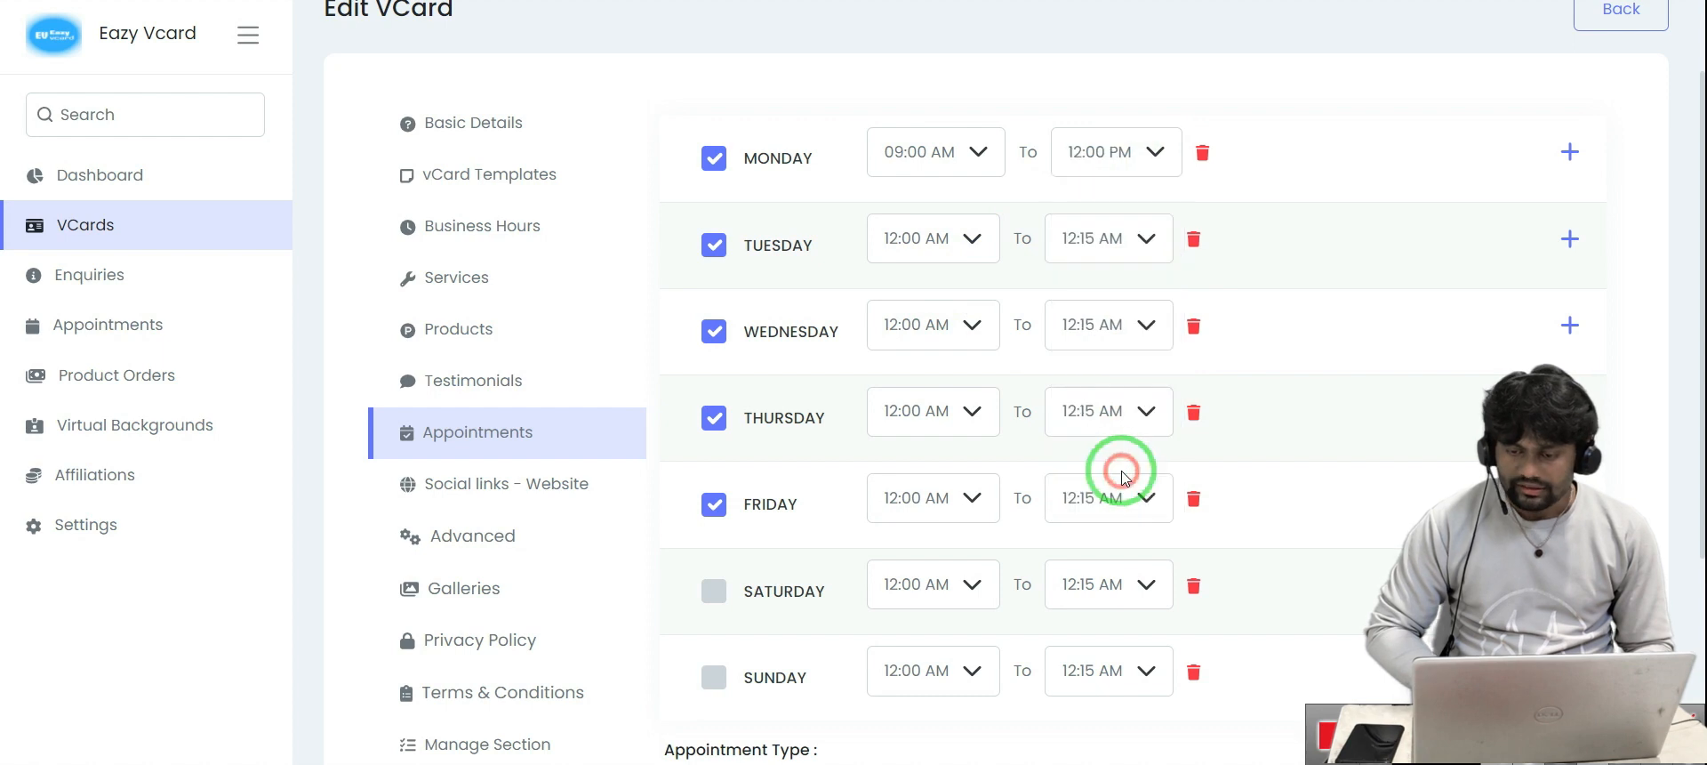
Add a second Monday slot from 12:00 PM to 06:00 PM and save the schedule
left_click(1567, 155)
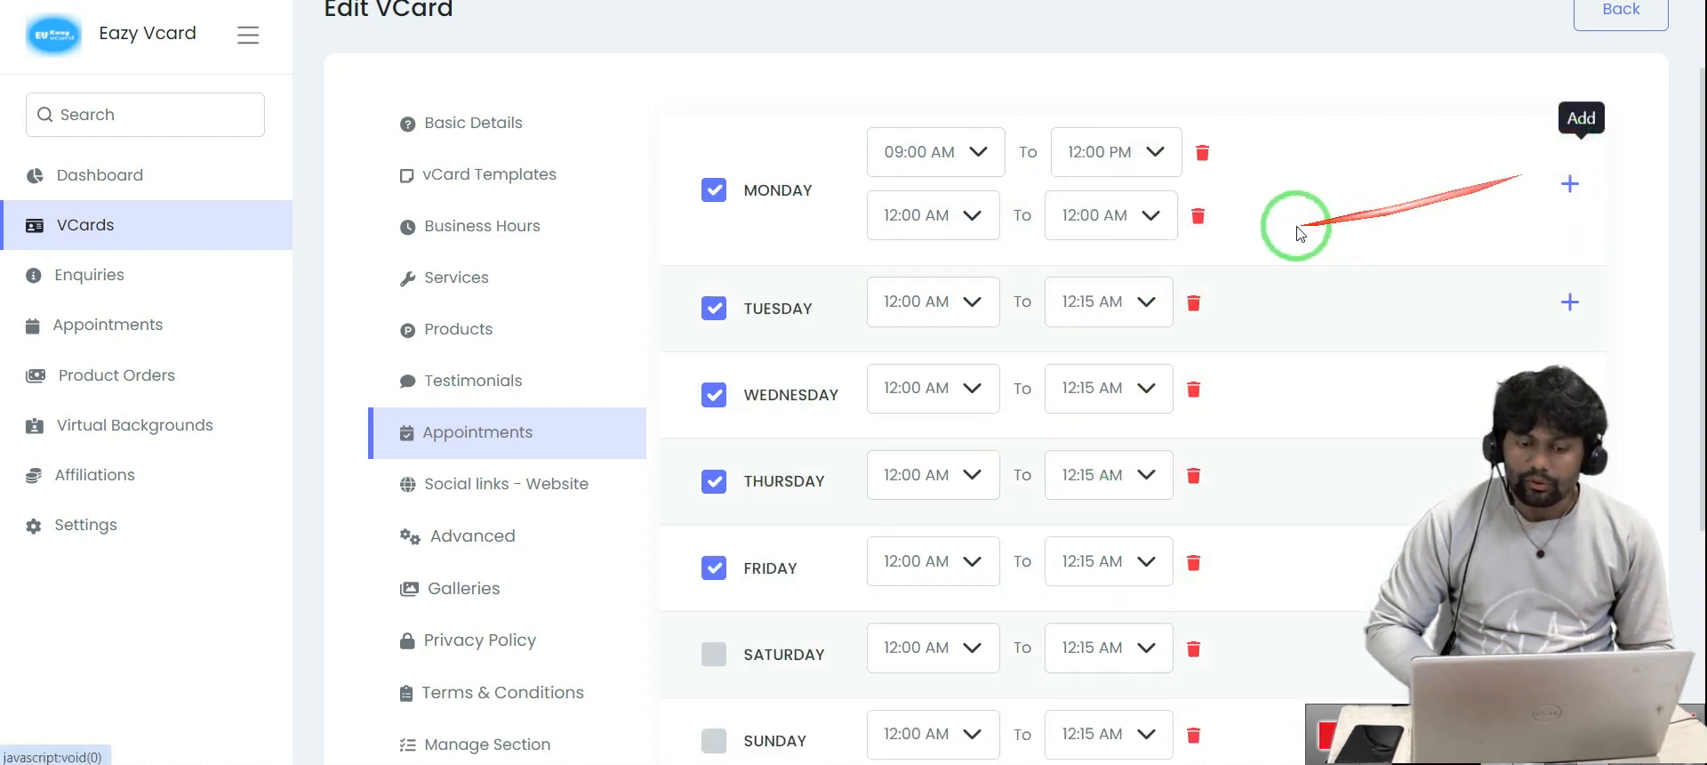
left_click(952, 222)
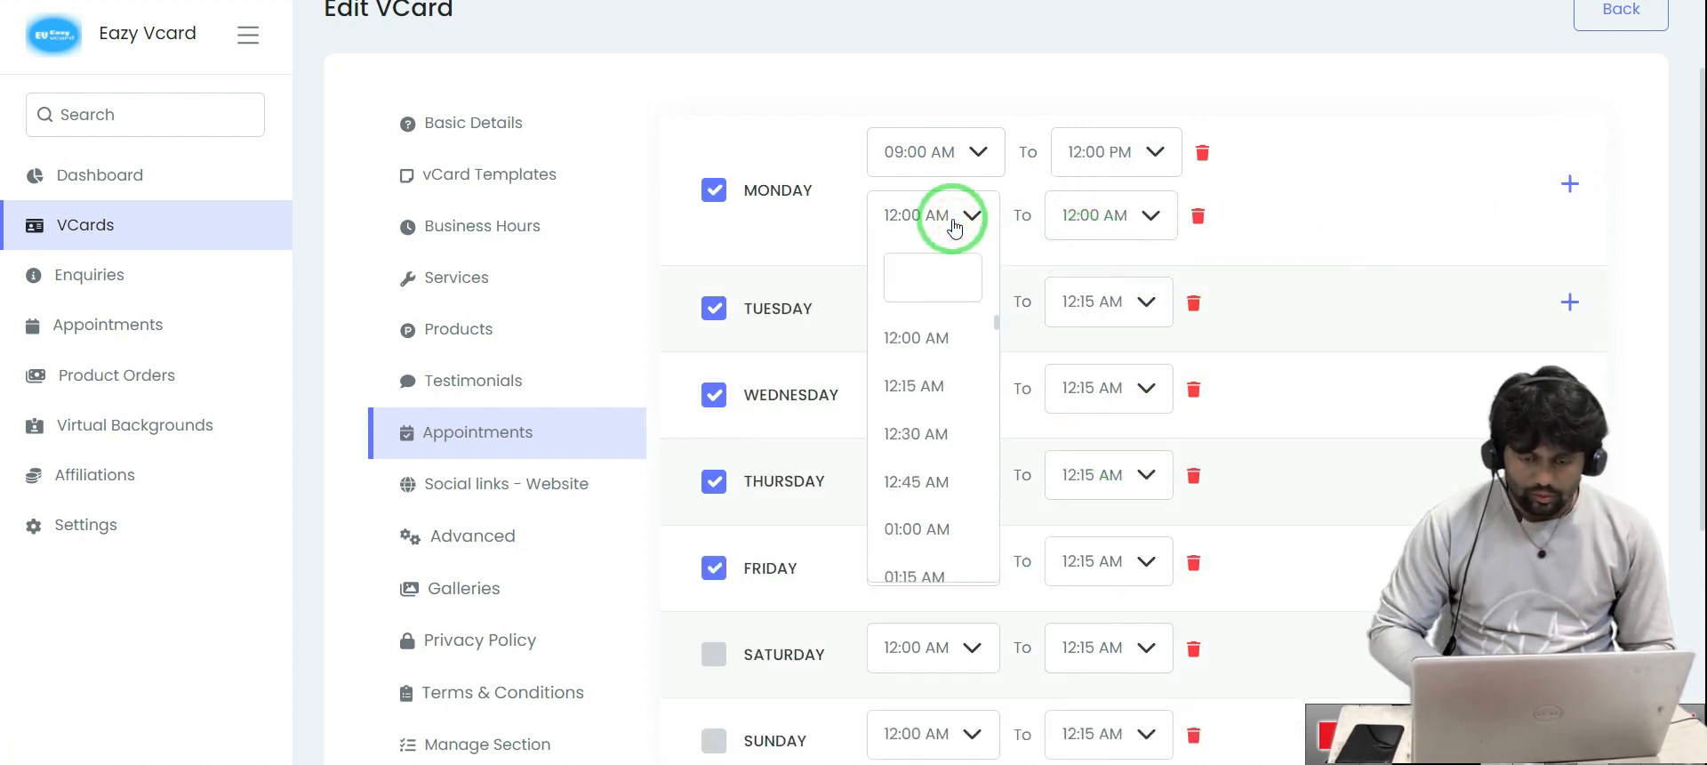
type("2")
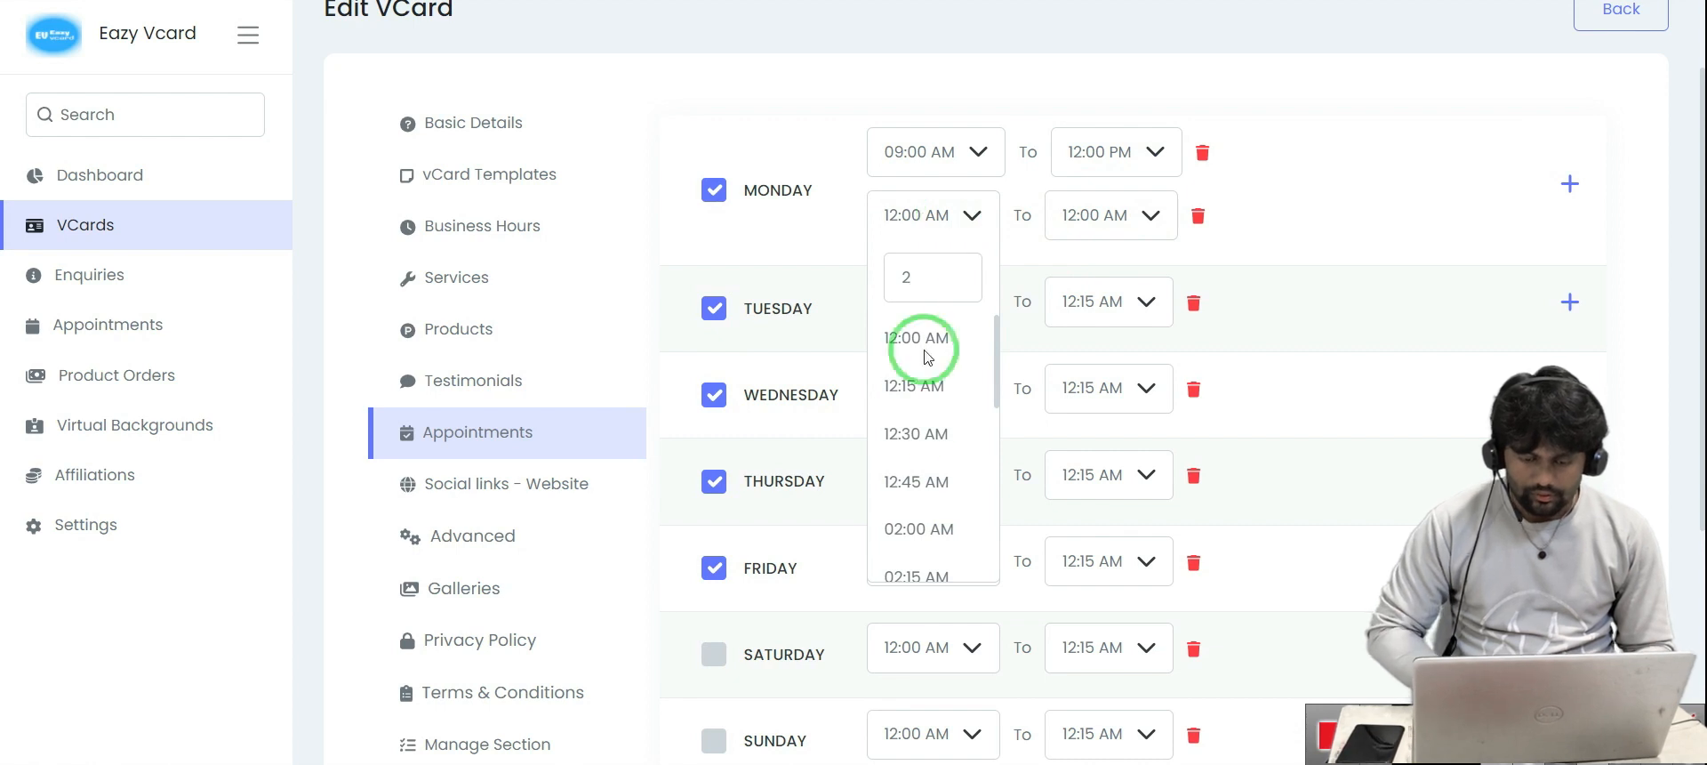
scroll(916, 463, "down", 3)
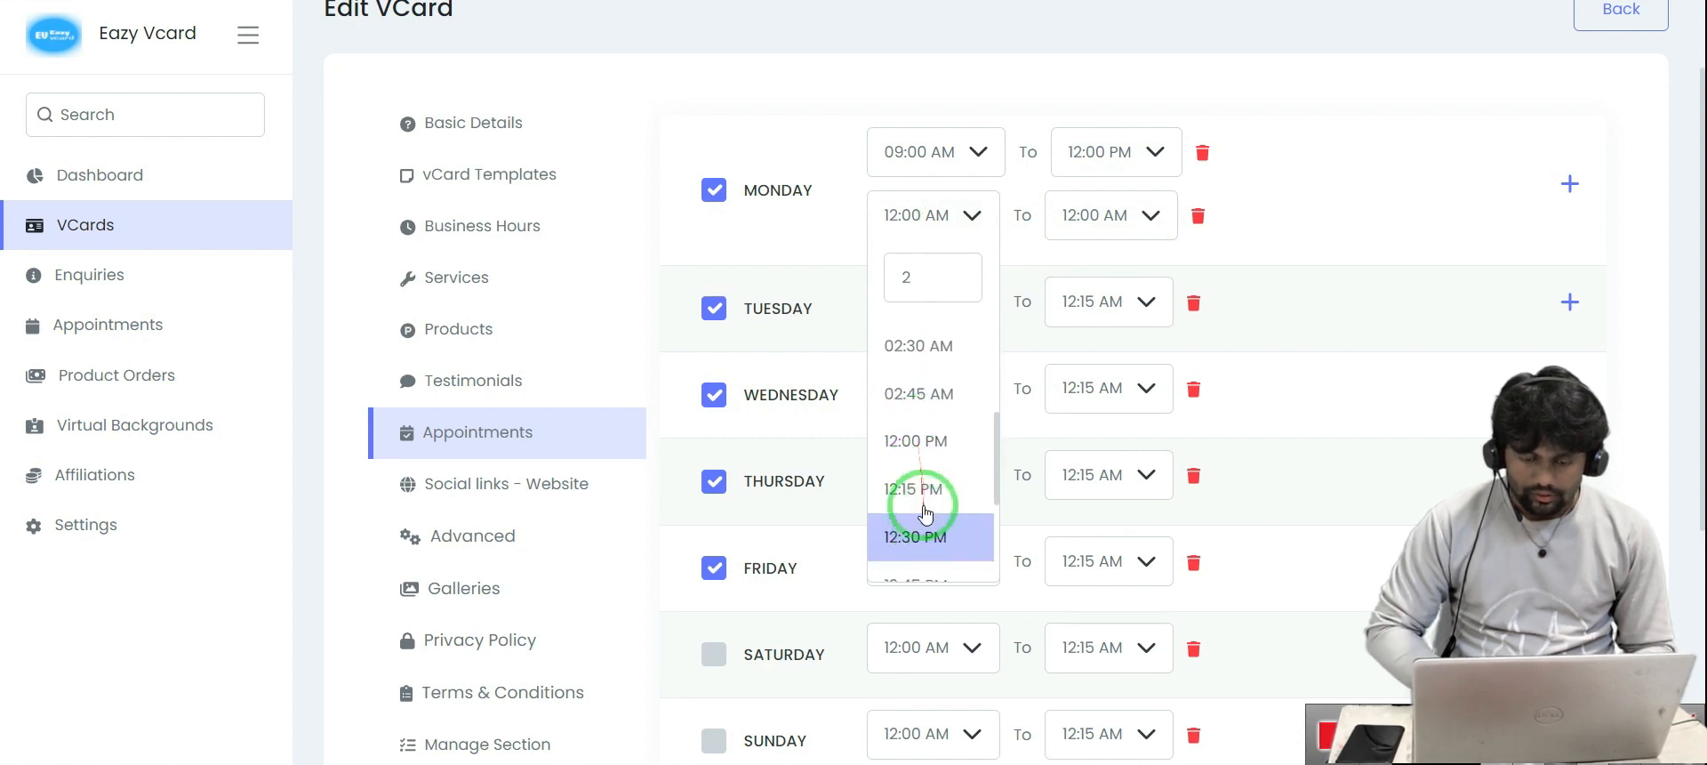
left_click(922, 440)
left_click(1127, 236)
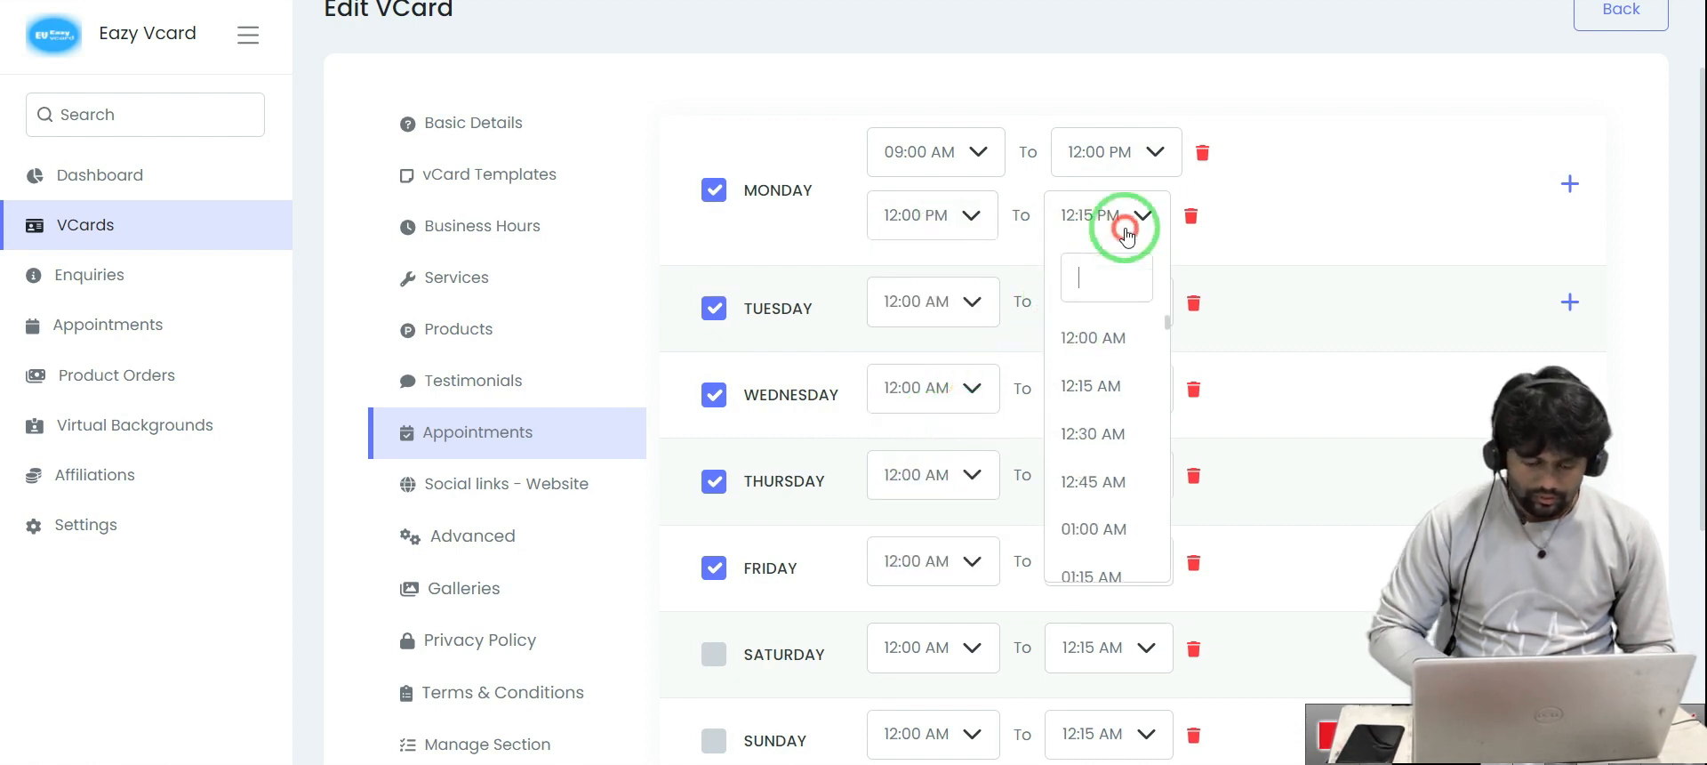
type("6")
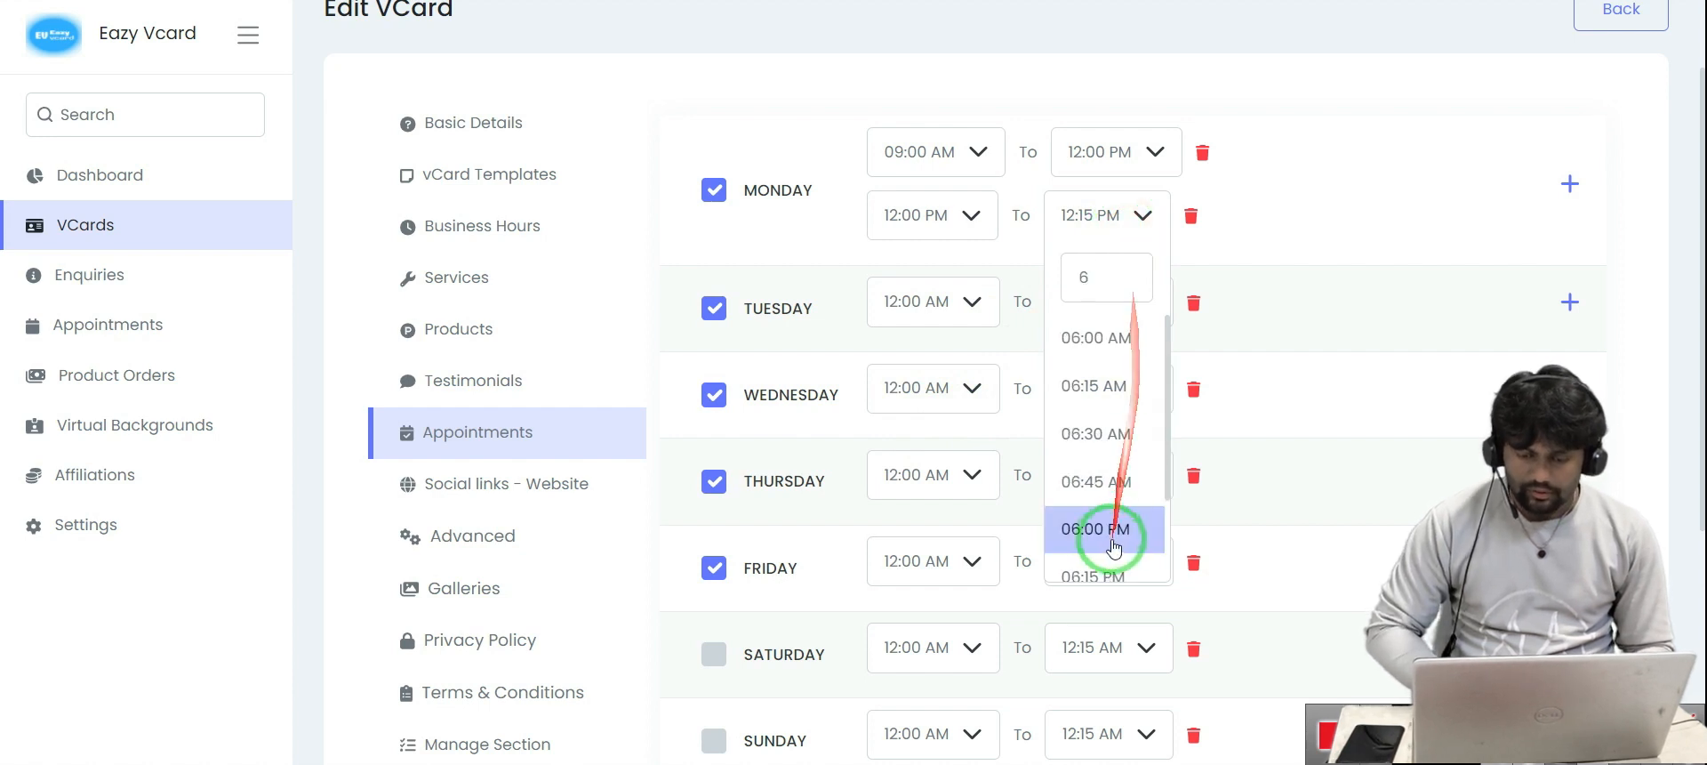
left_click(1103, 530)
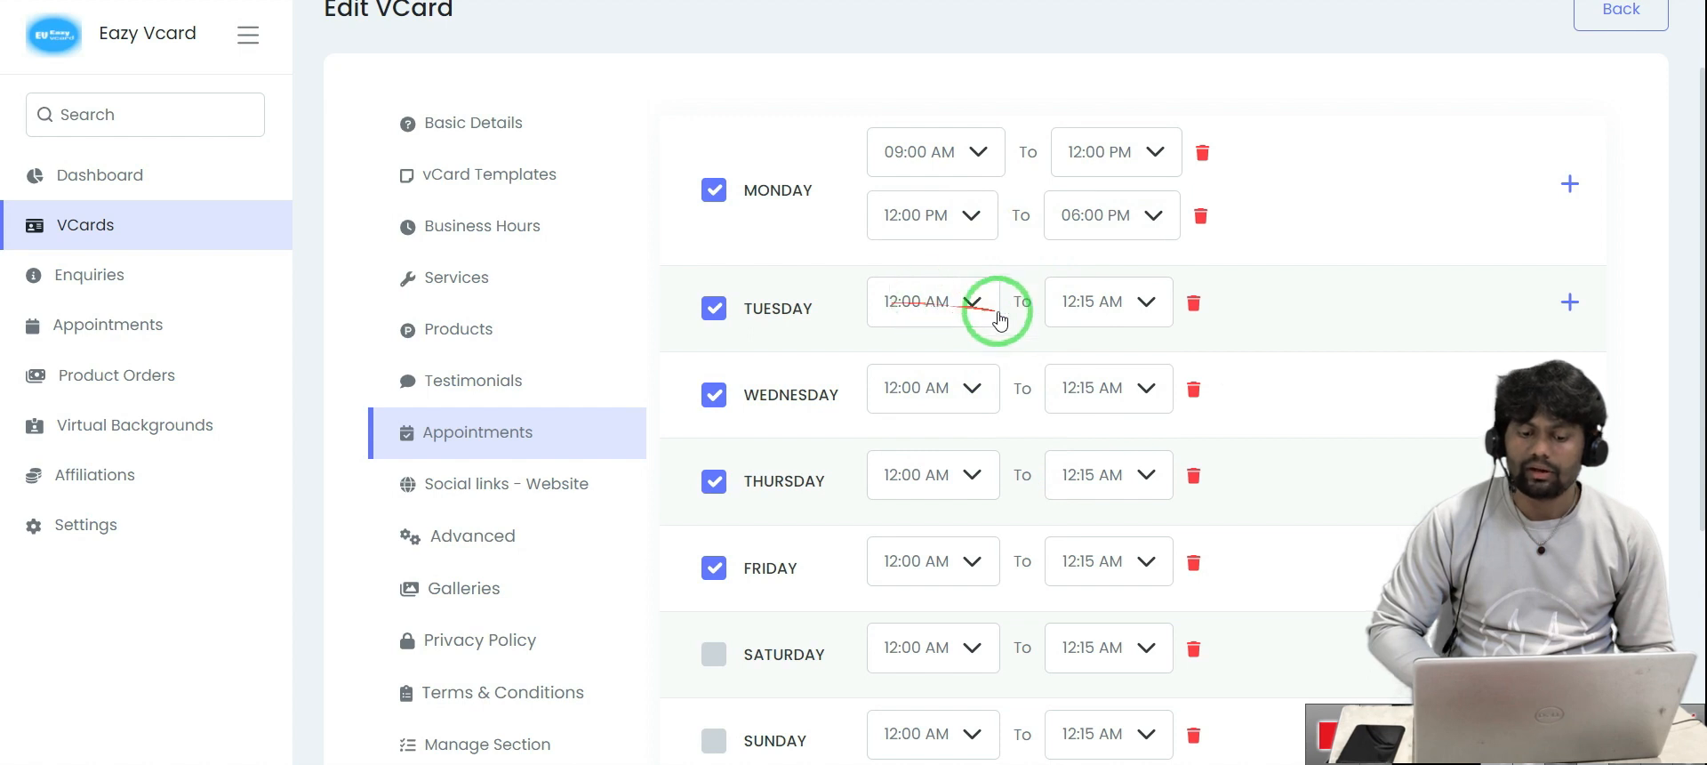
scroll(894, 369, "down", 1)
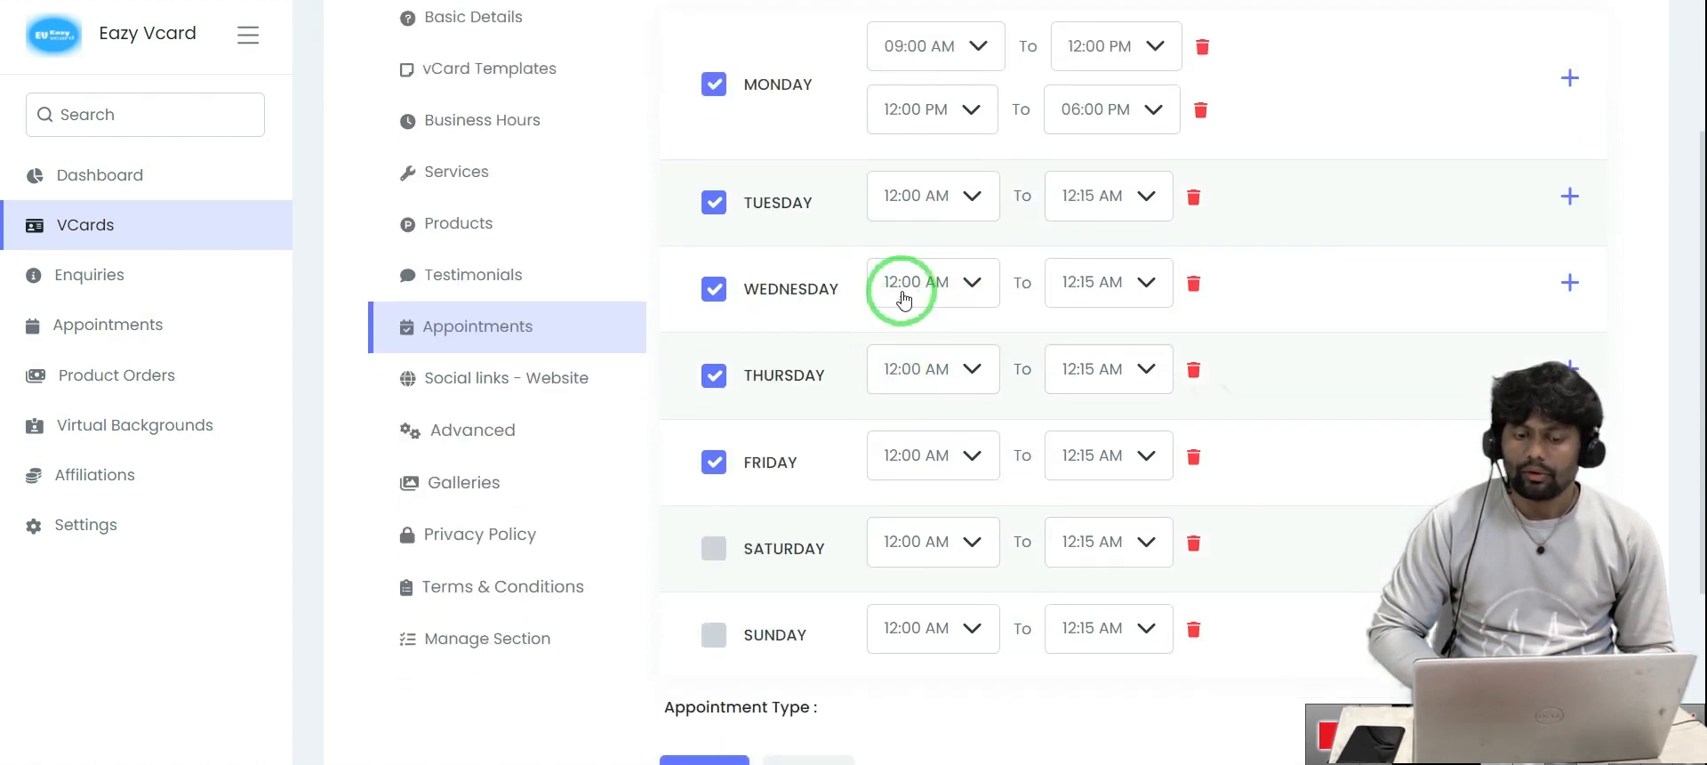
scroll(890, 267, "up", 1)
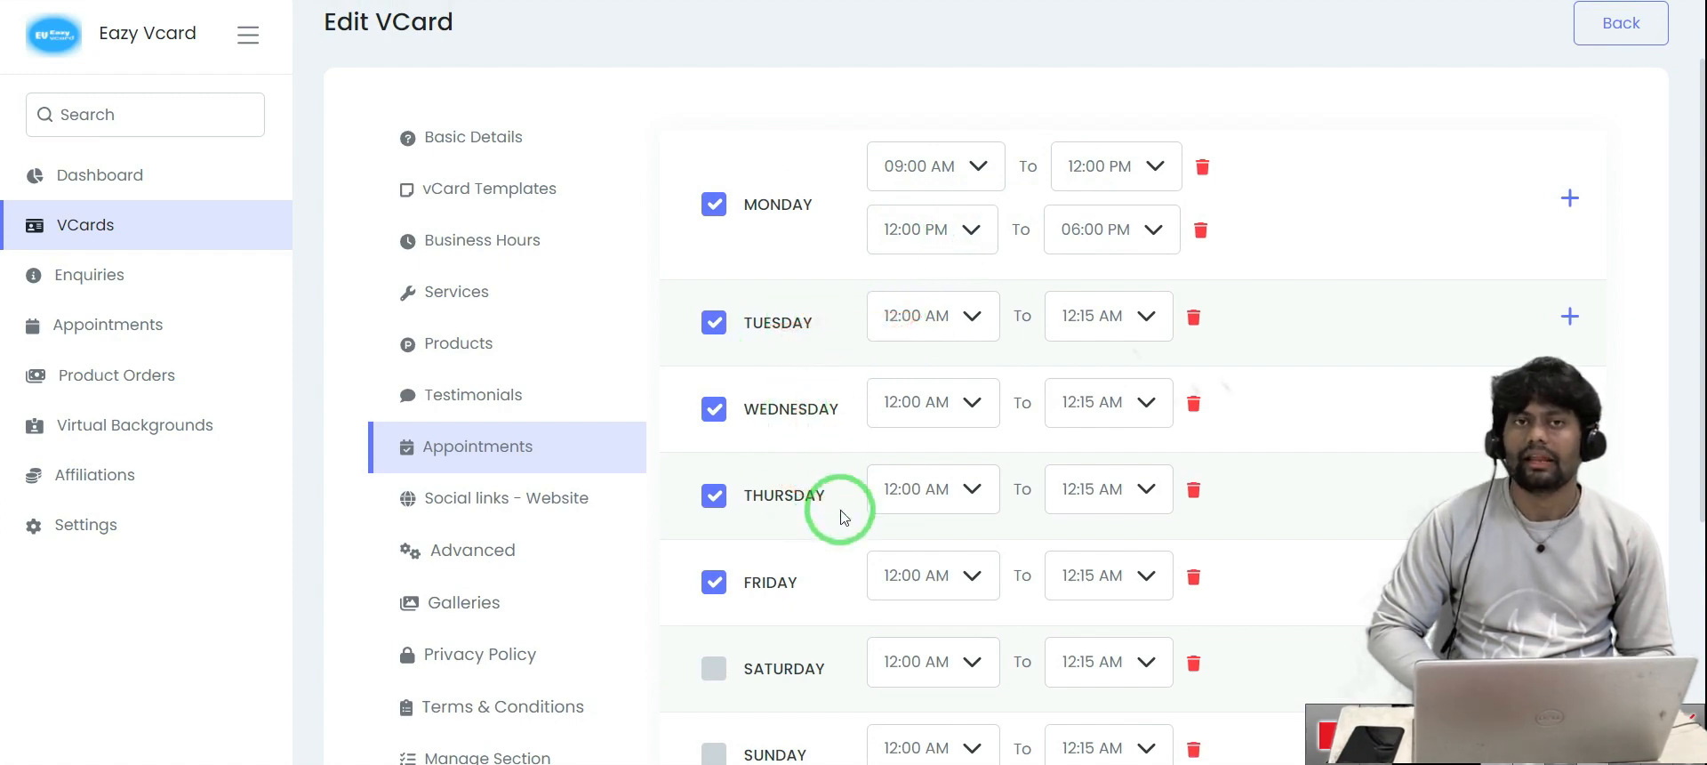
scroll(843, 517, "down", 5)
left_click(697, 595)
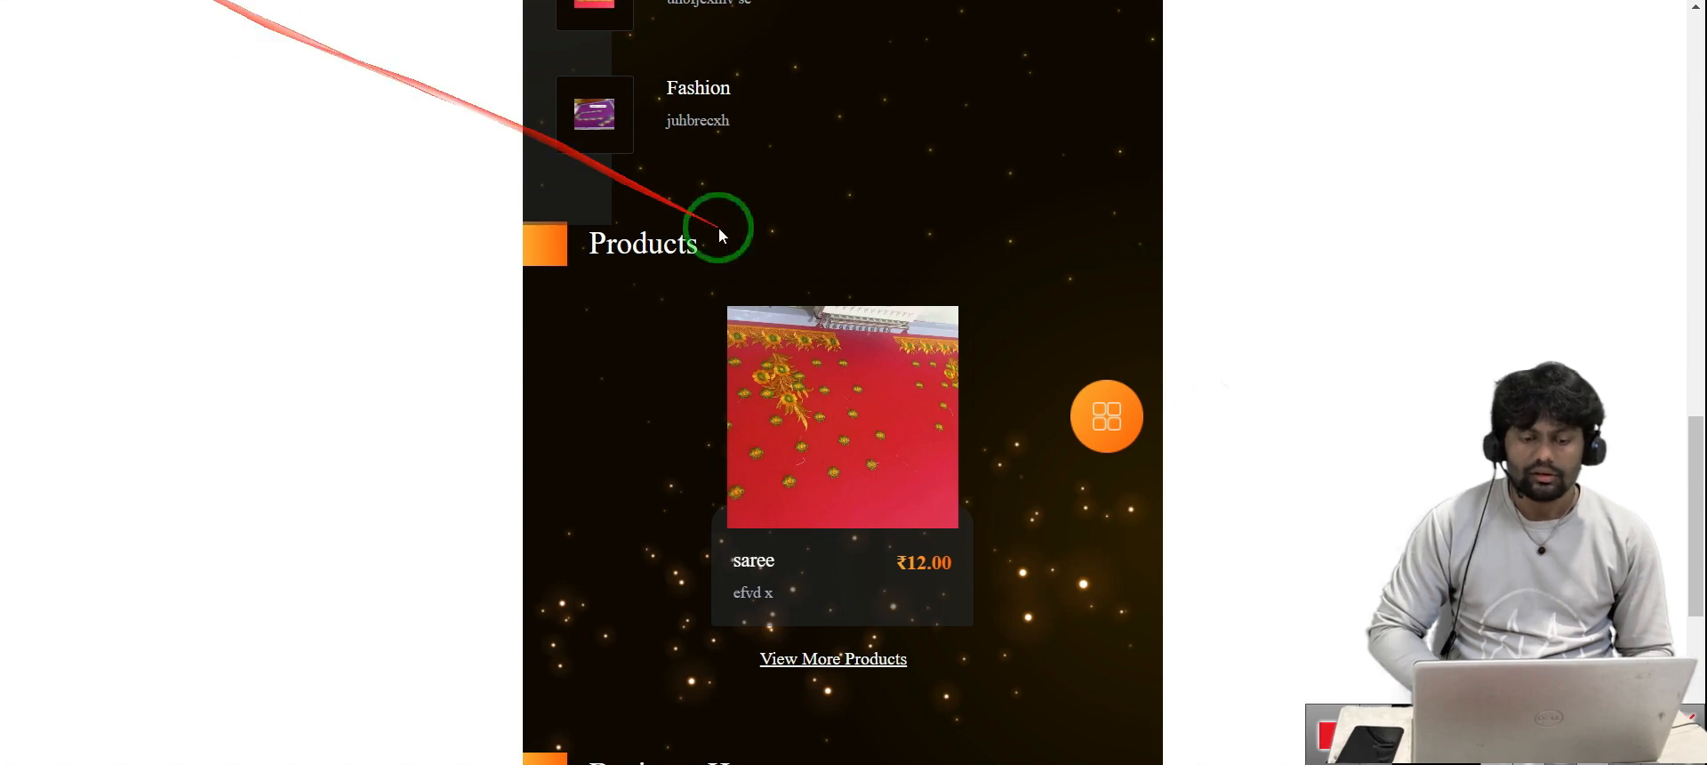
Choose 22 January 2024 with the 09:00 AM–12:00 PM slot and start booking it
scroll(718, 229, "down", 5)
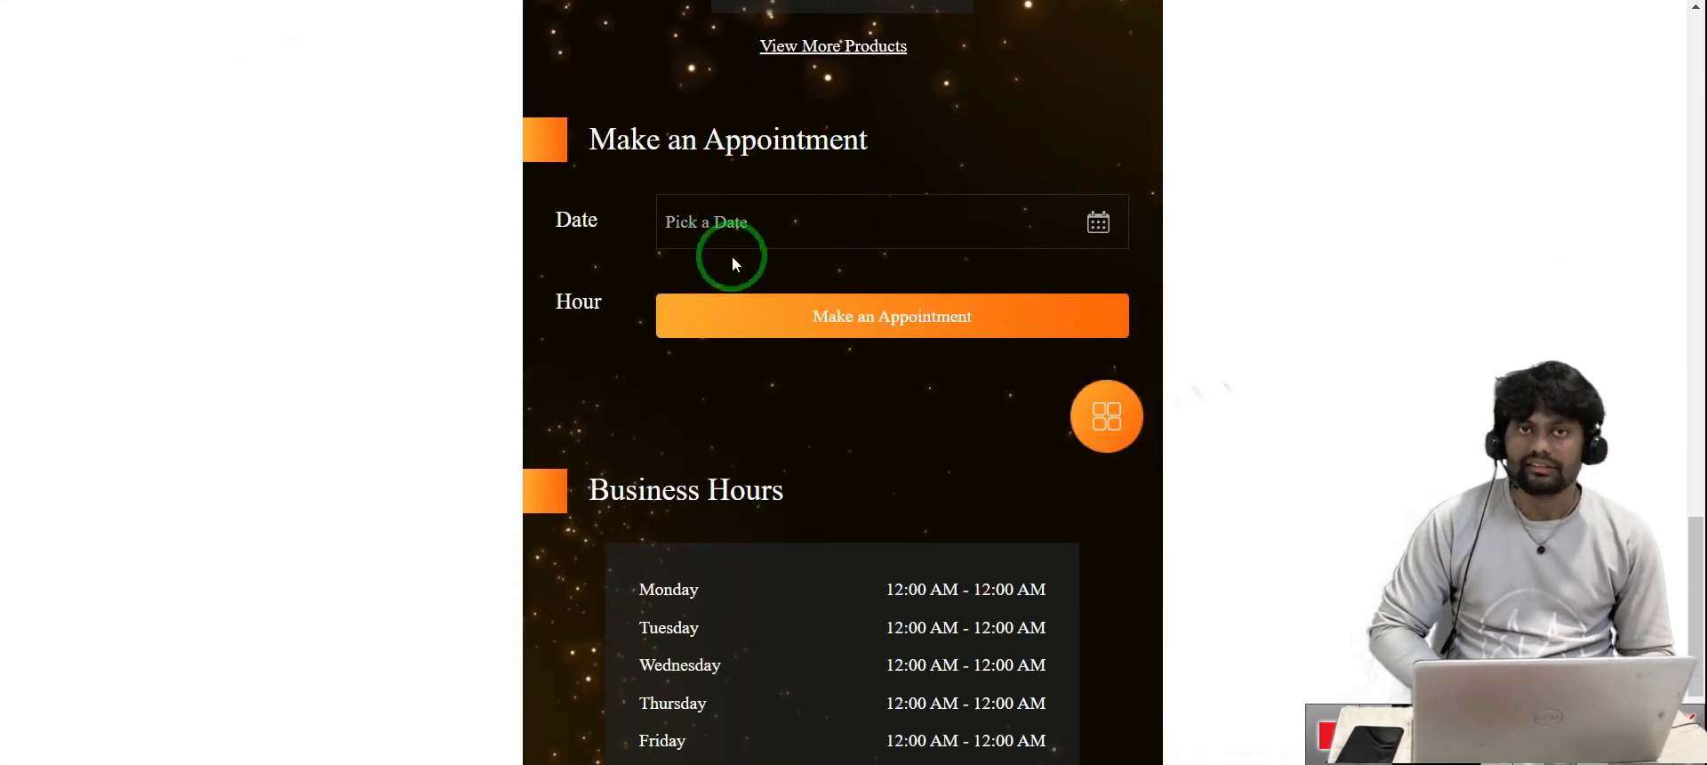
left_click(871, 222)
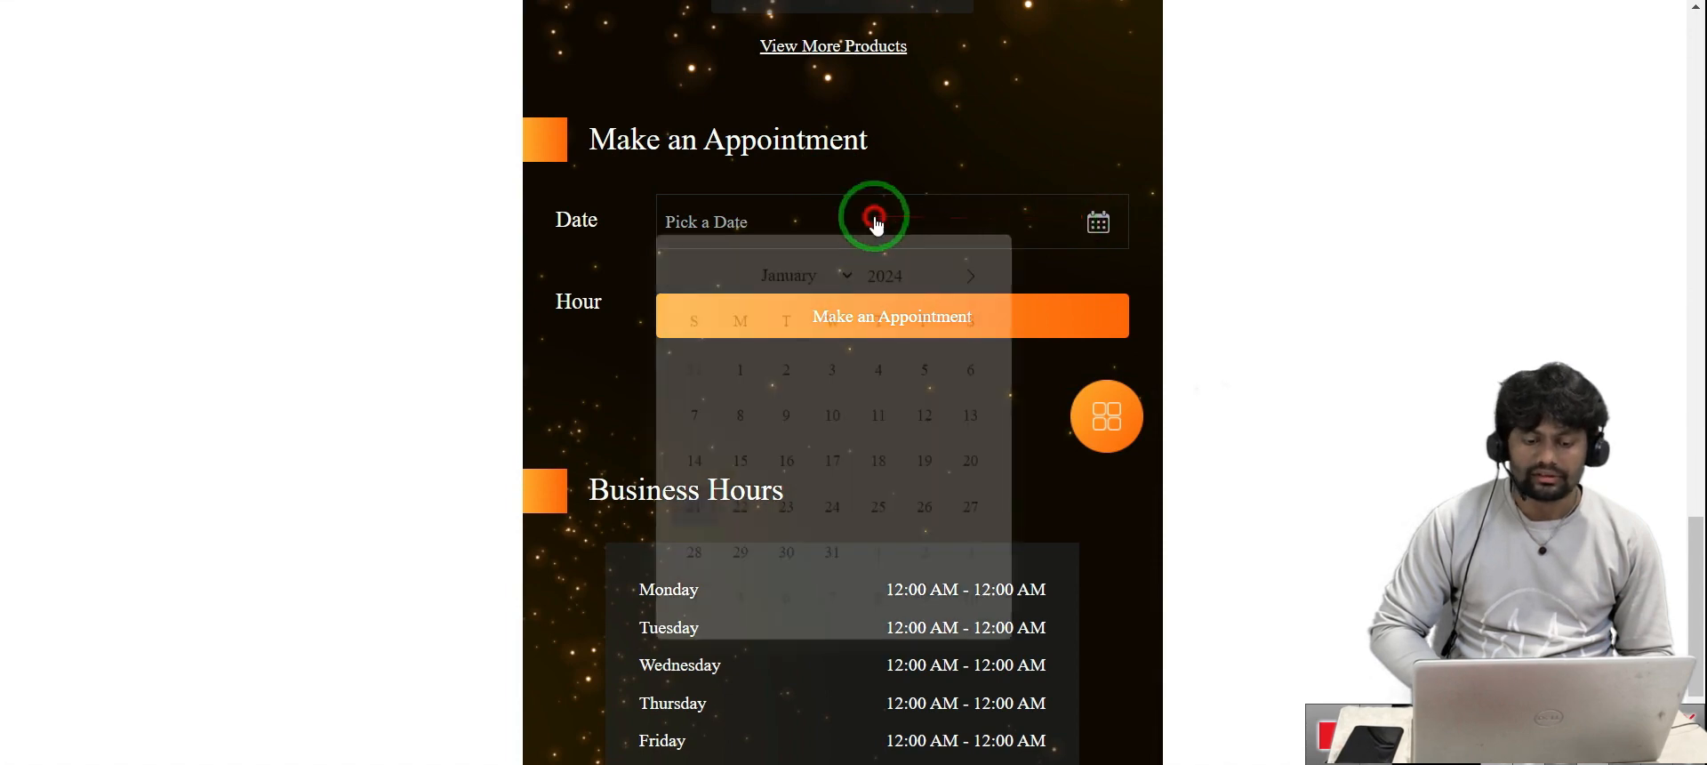
left_click(745, 527)
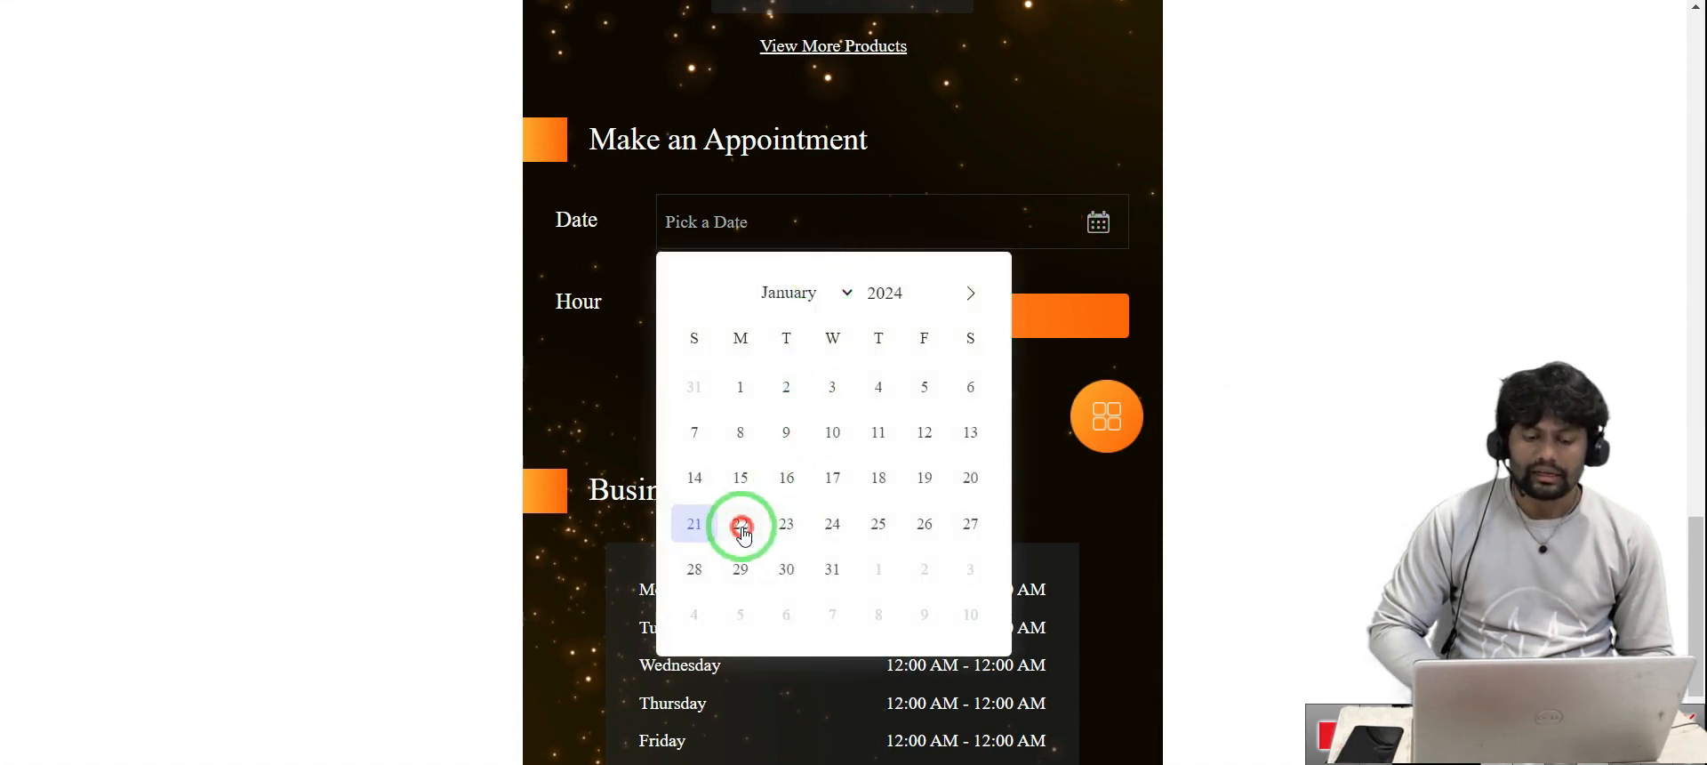
left_click(738, 297)
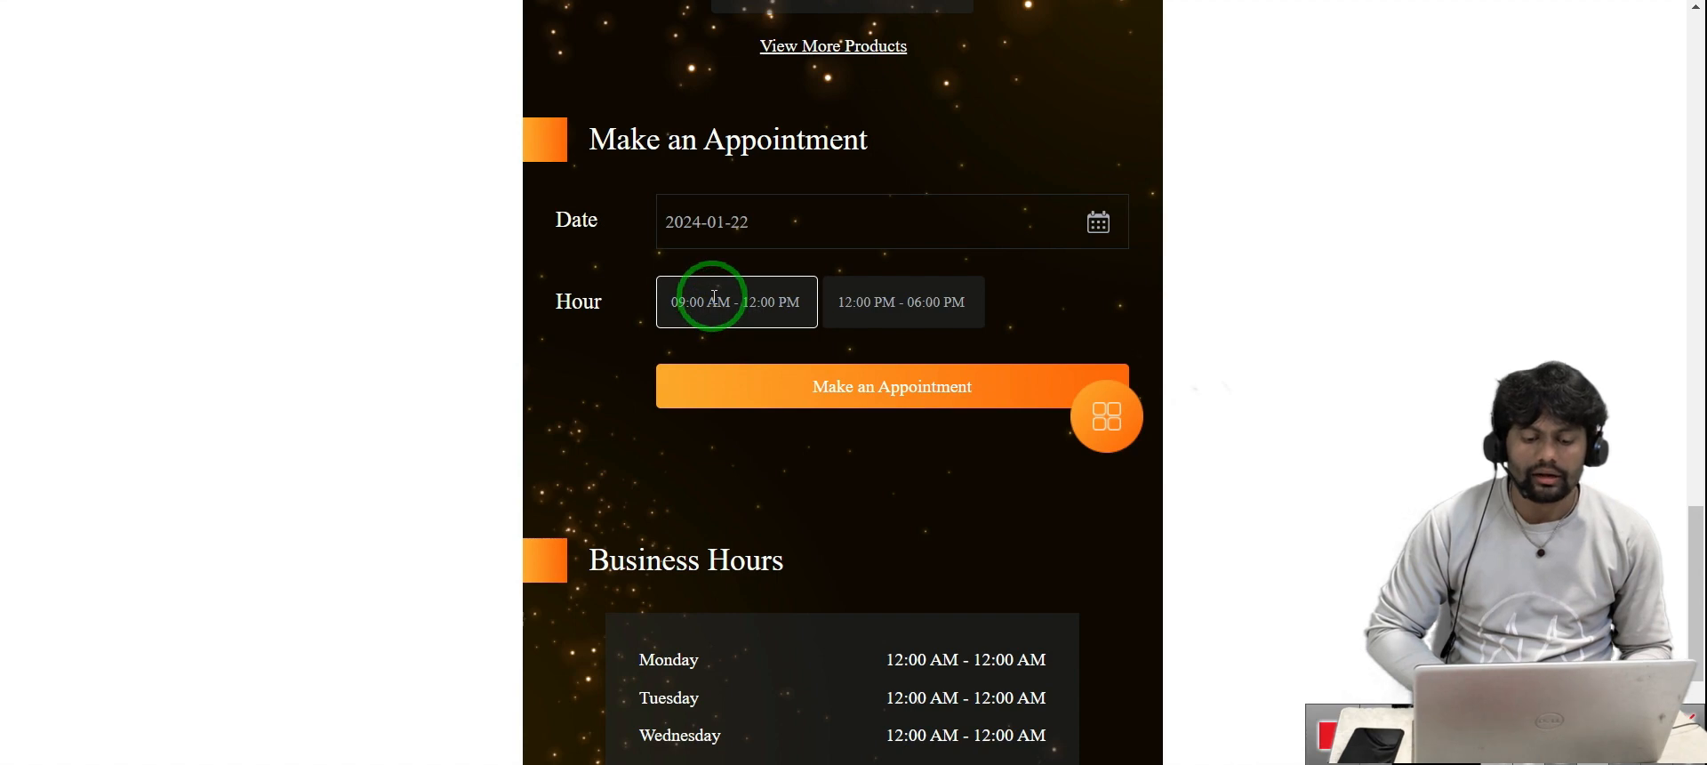
left_click_drag(692, 313, 795, 320)
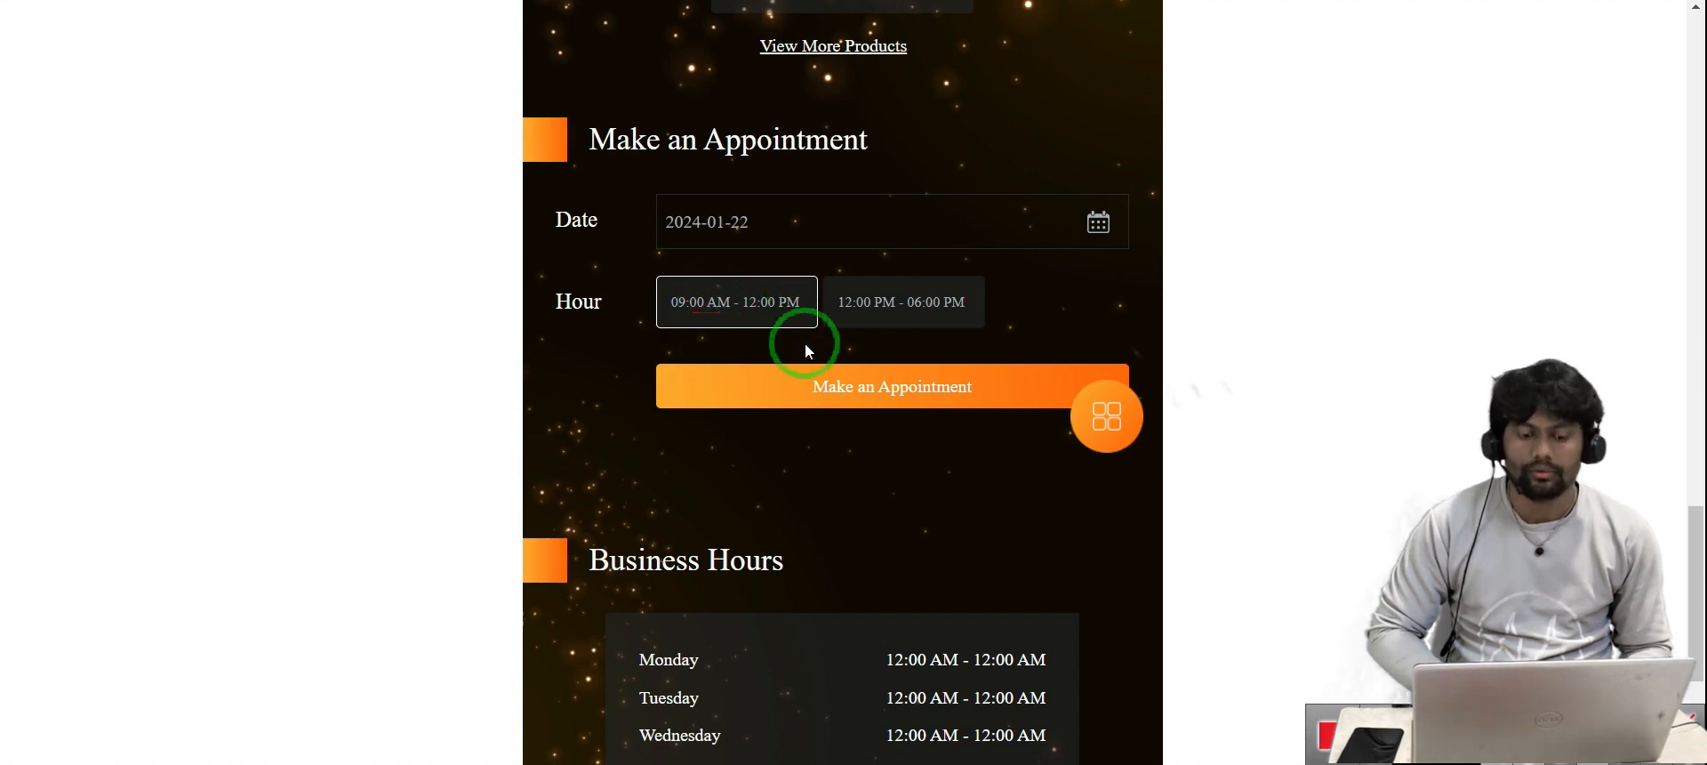
left_click(844, 407)
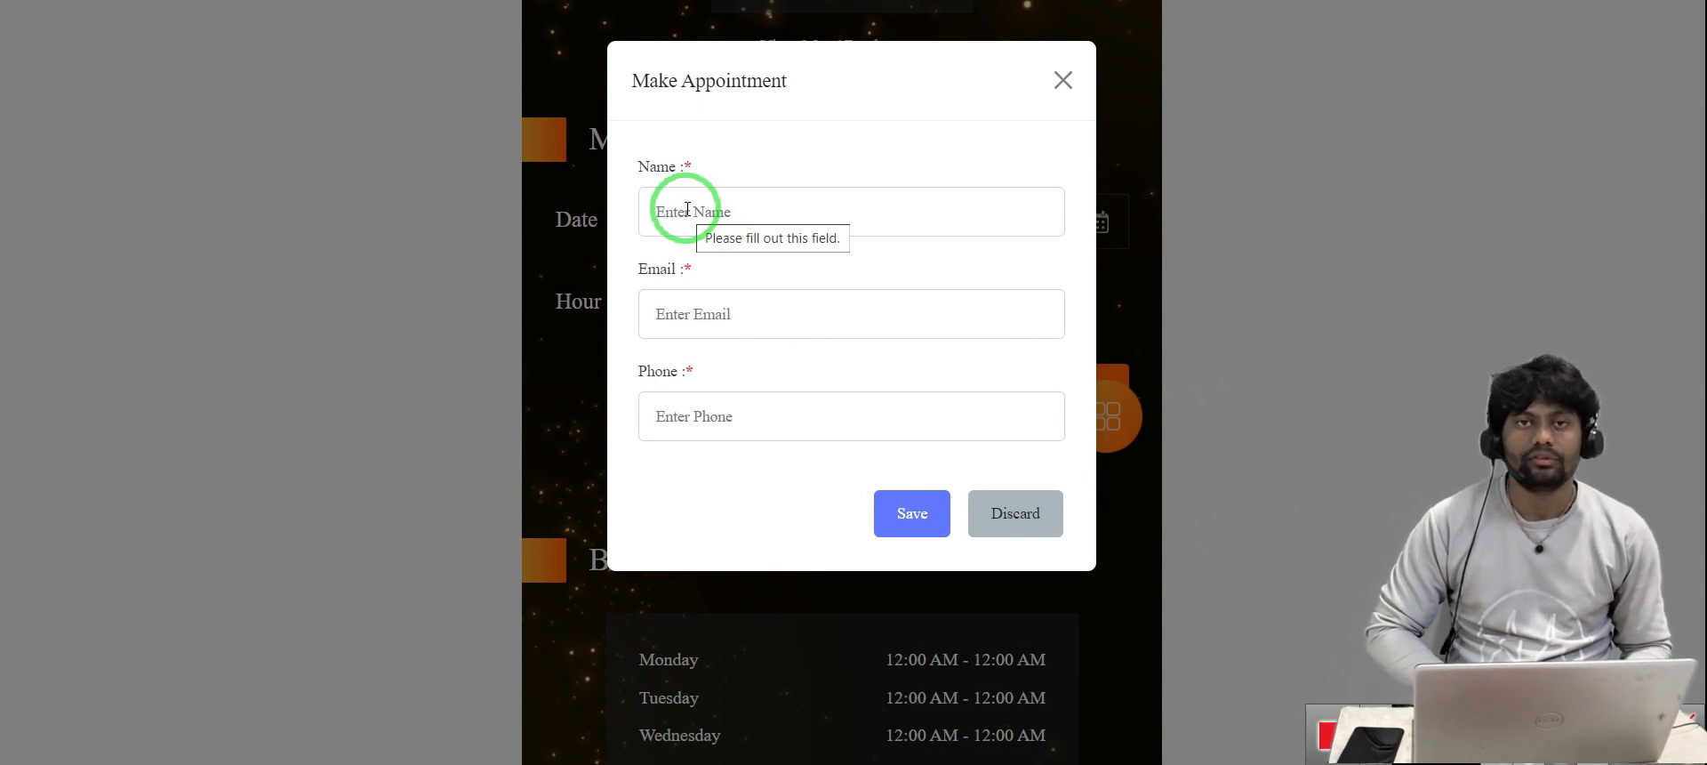
Book the appointment with the booker's full name, saved gmail address and phone number, then return to Social links
left_click(688, 209)
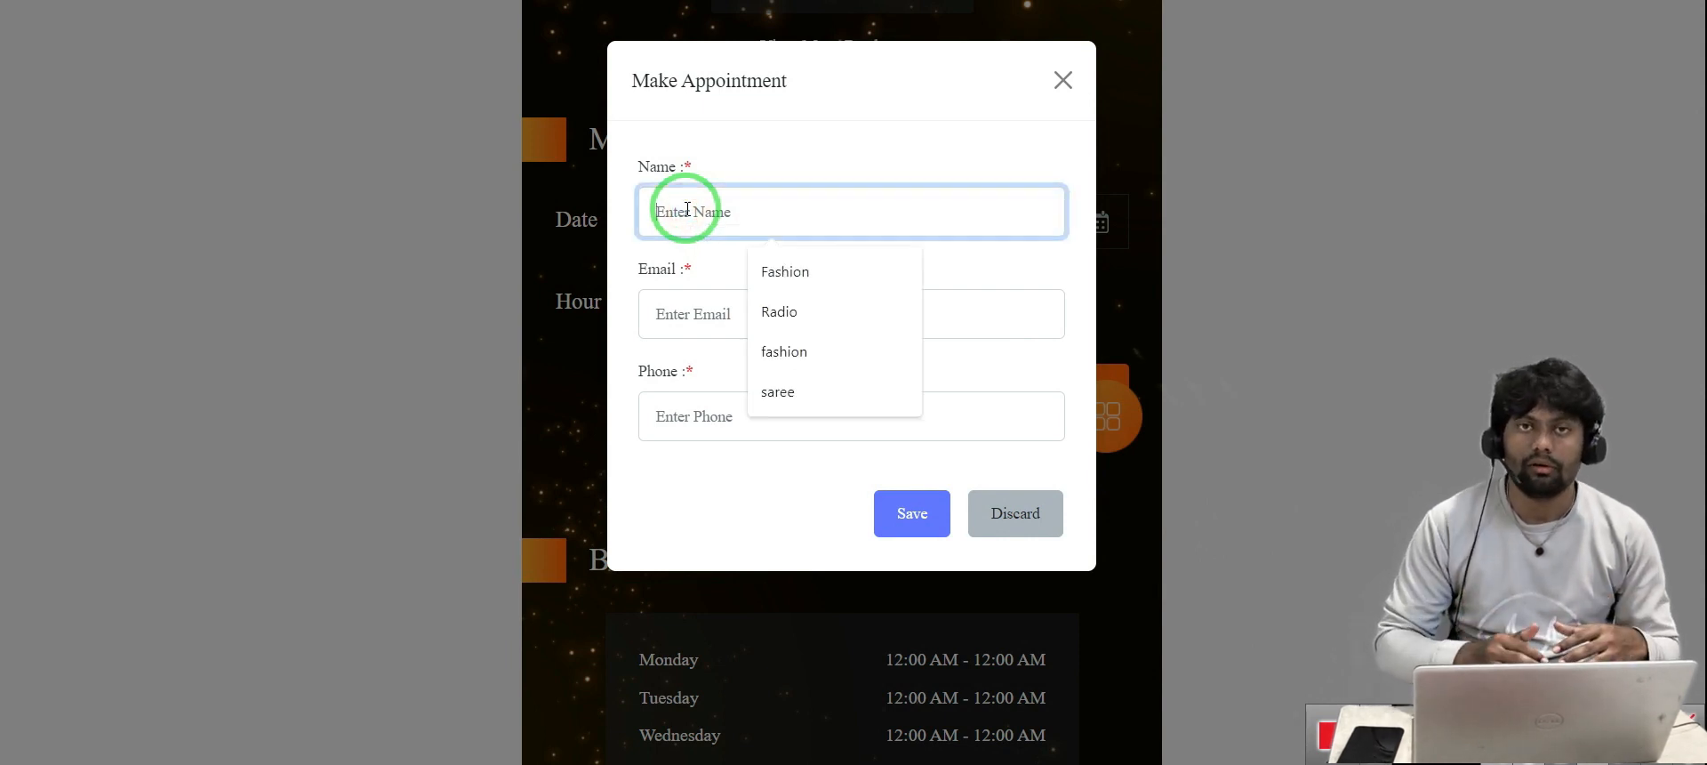
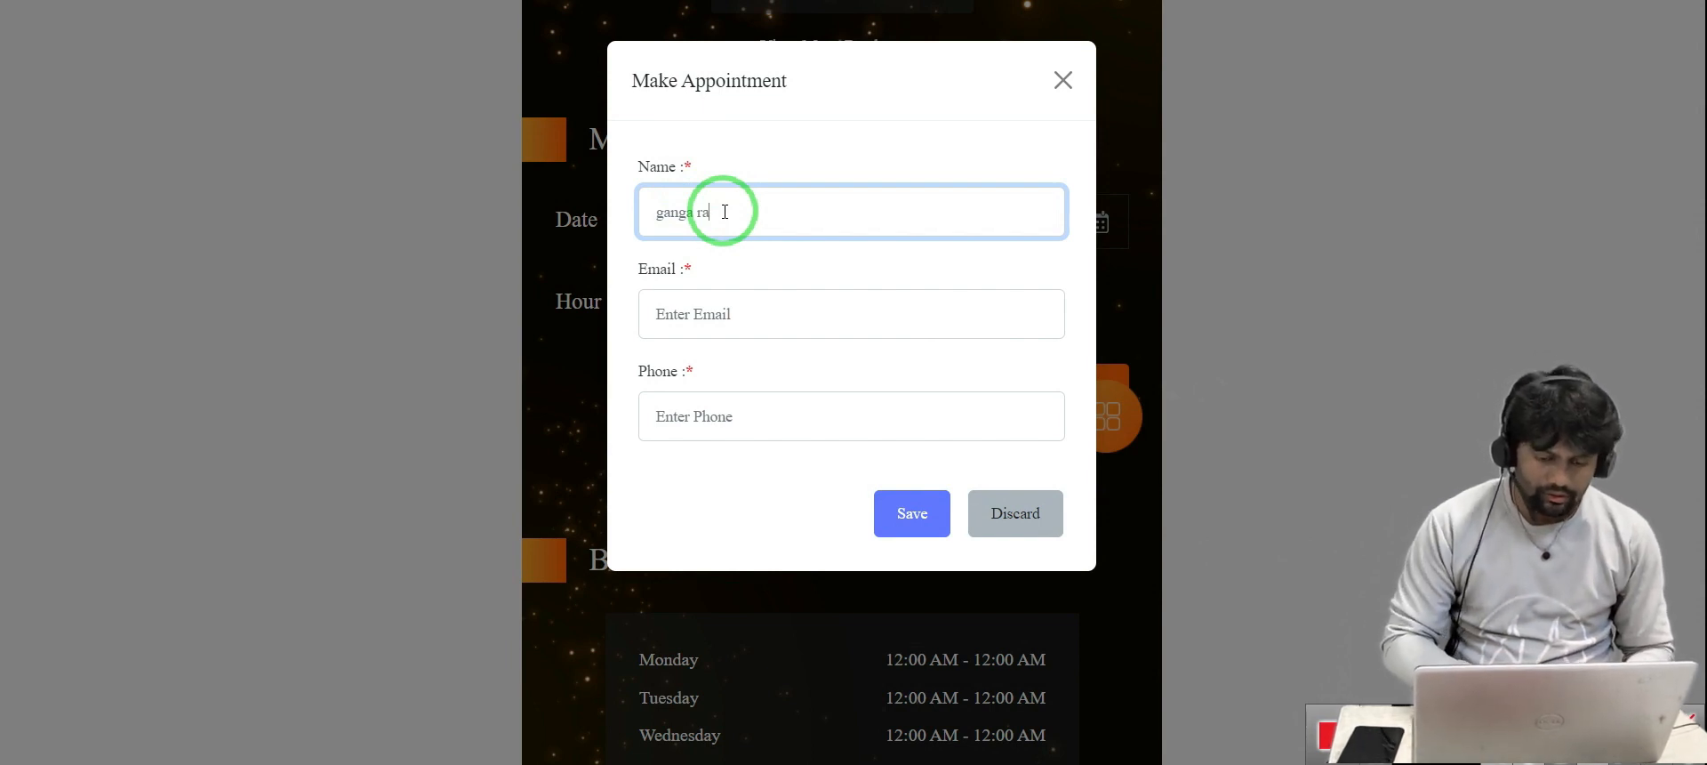
left_click(710, 315)
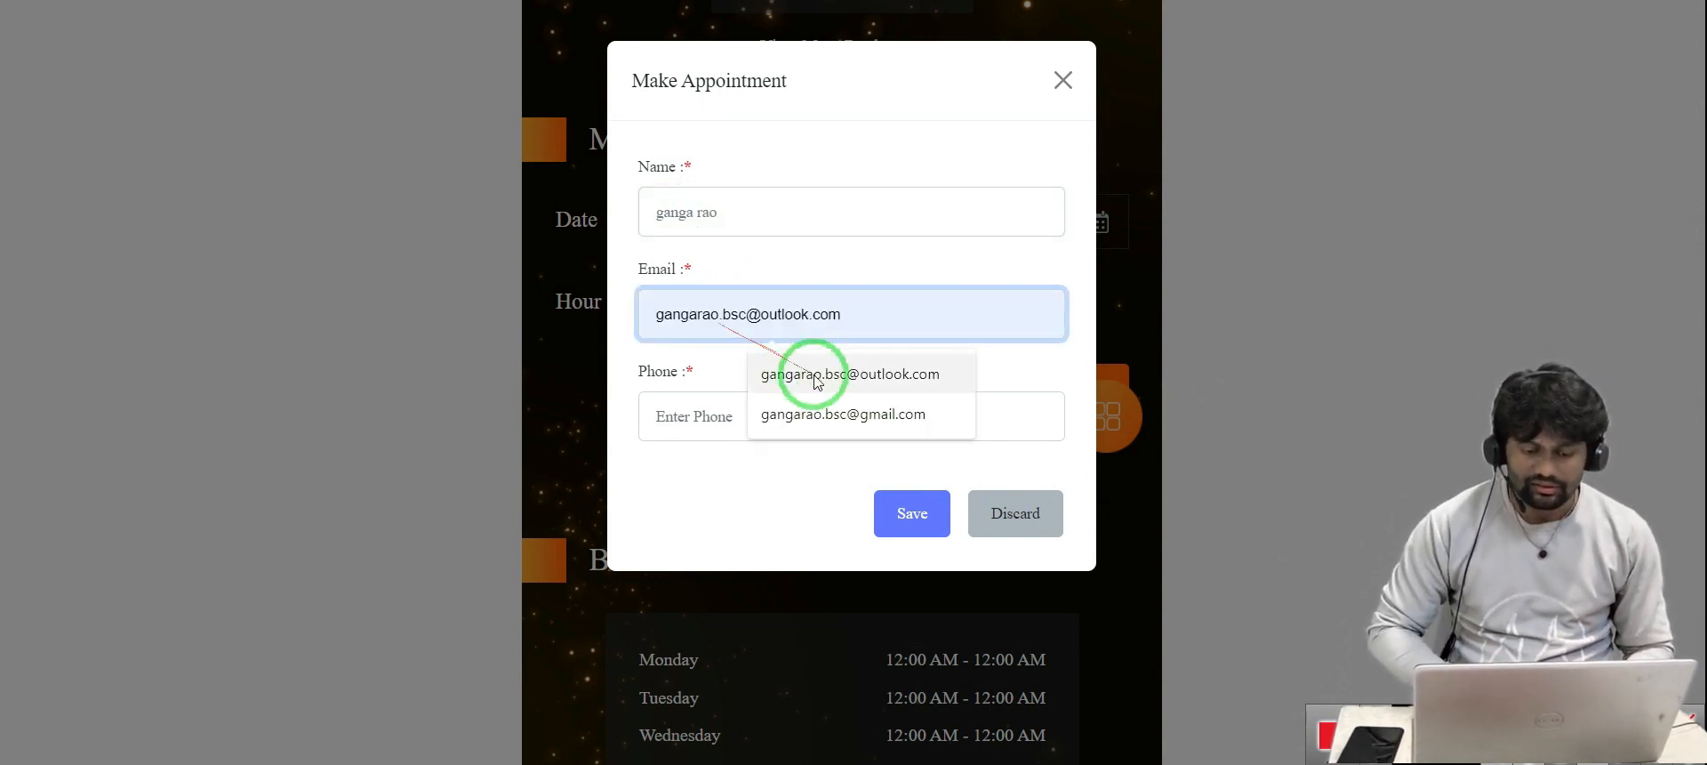
left_click(837, 411)
left_click(701, 408)
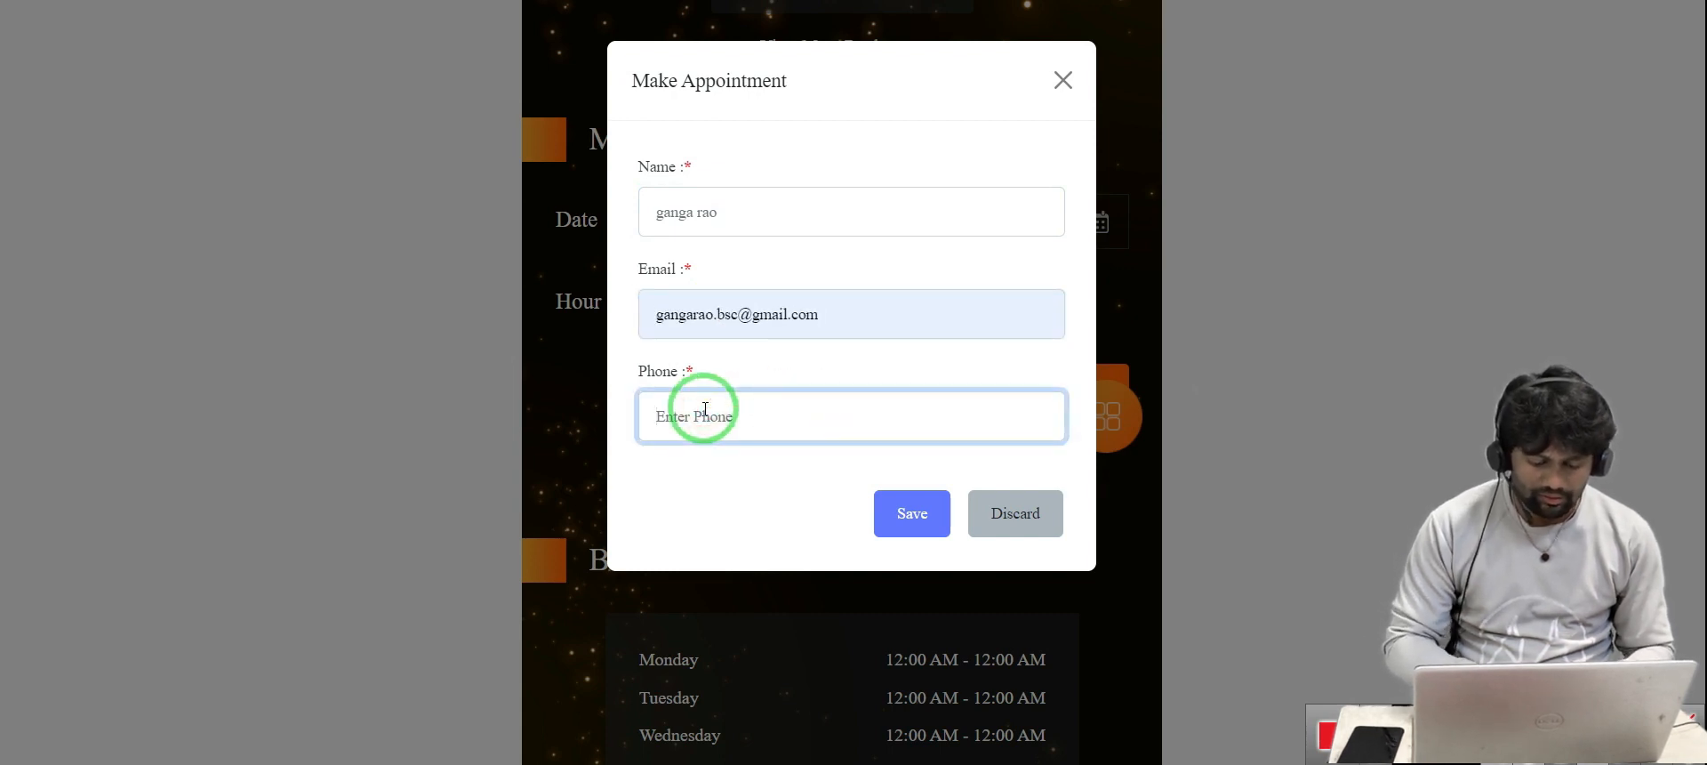
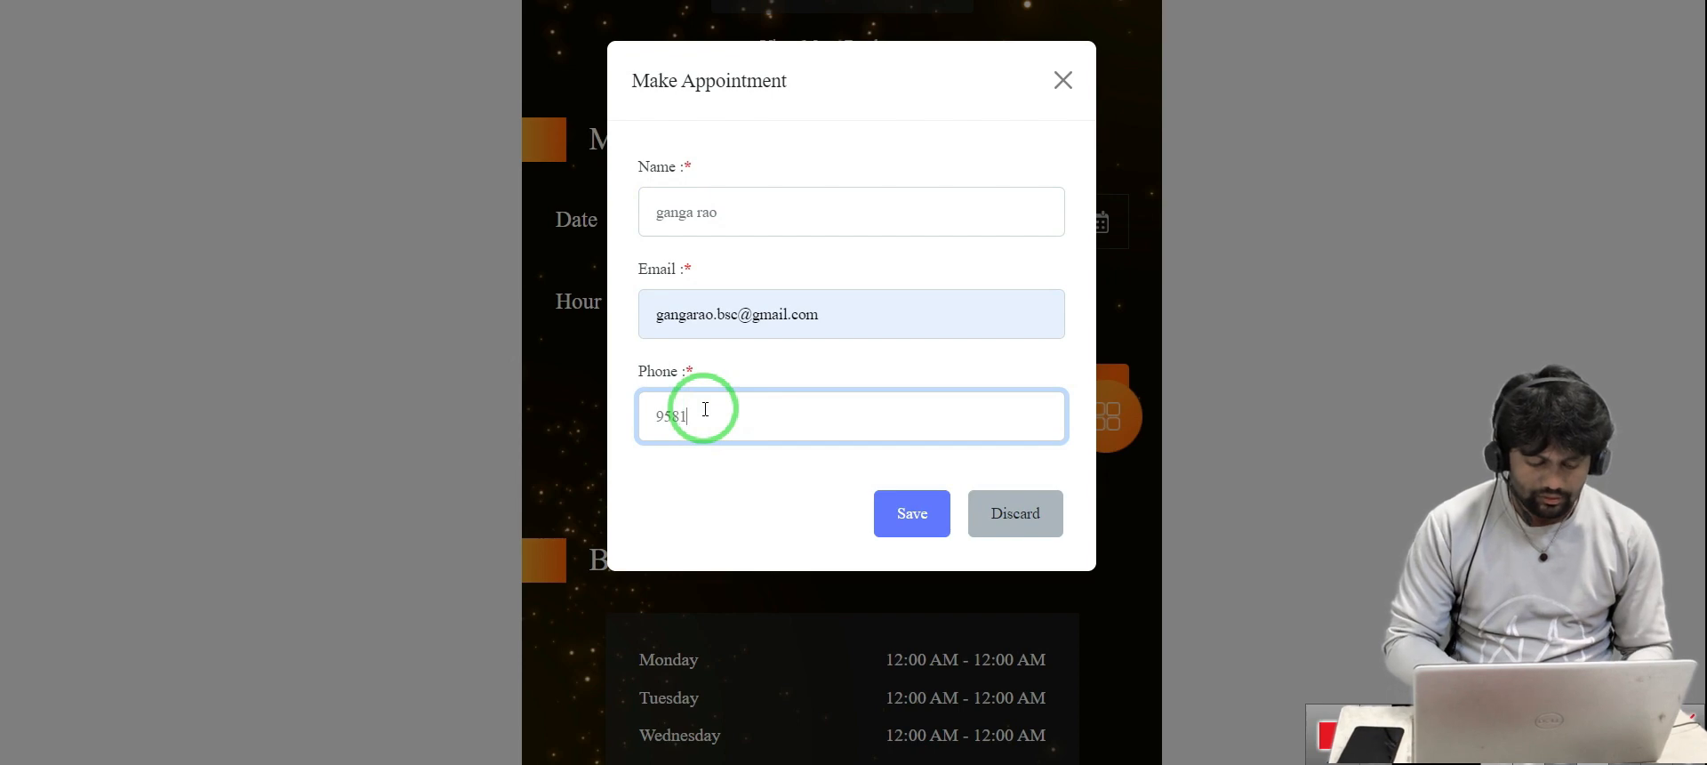
left_click(909, 514)
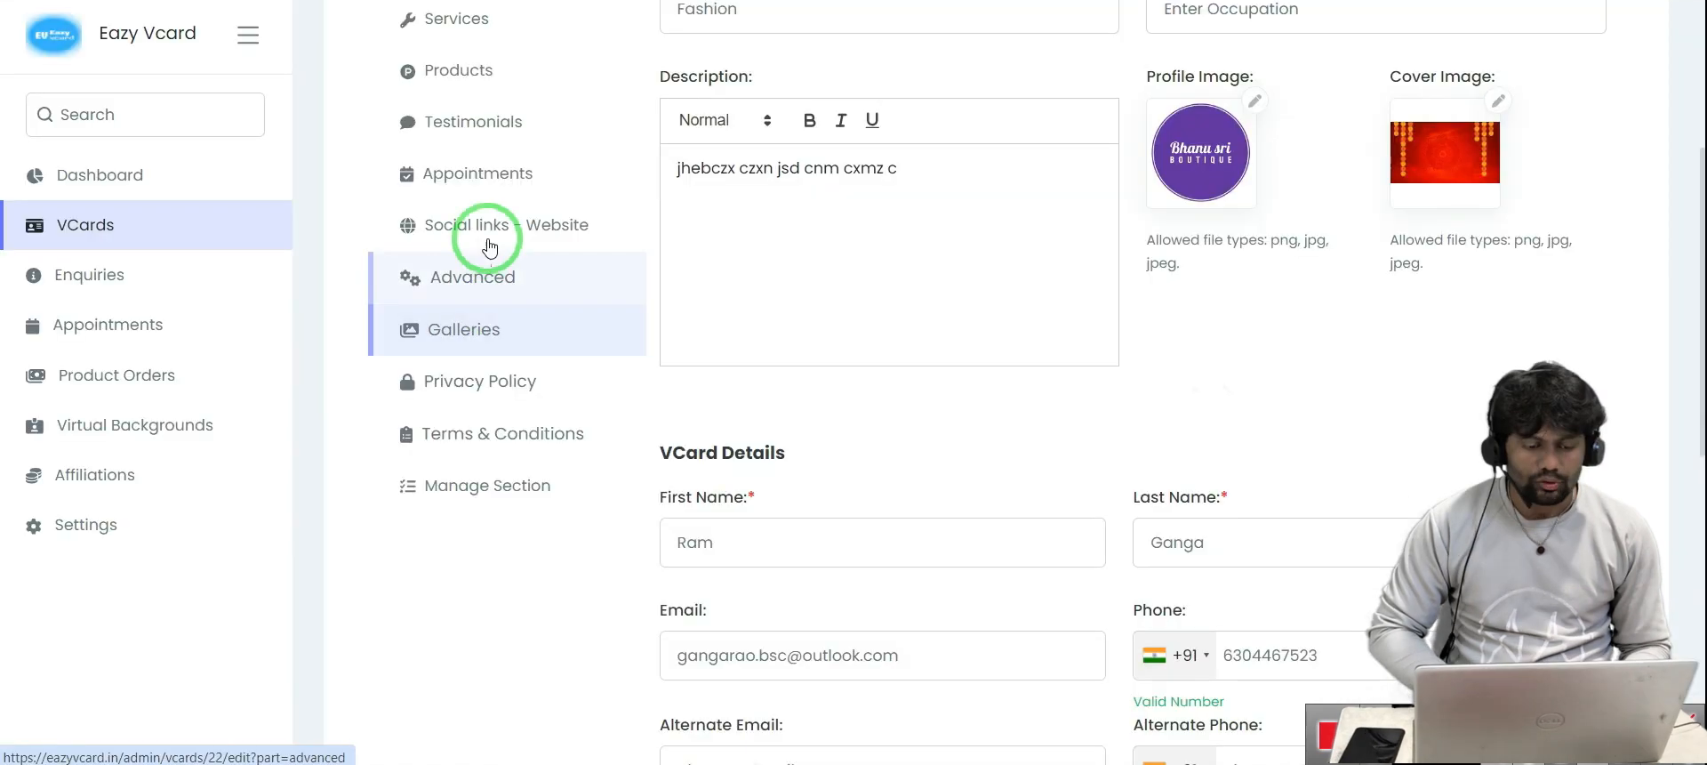
left_click(483, 230)
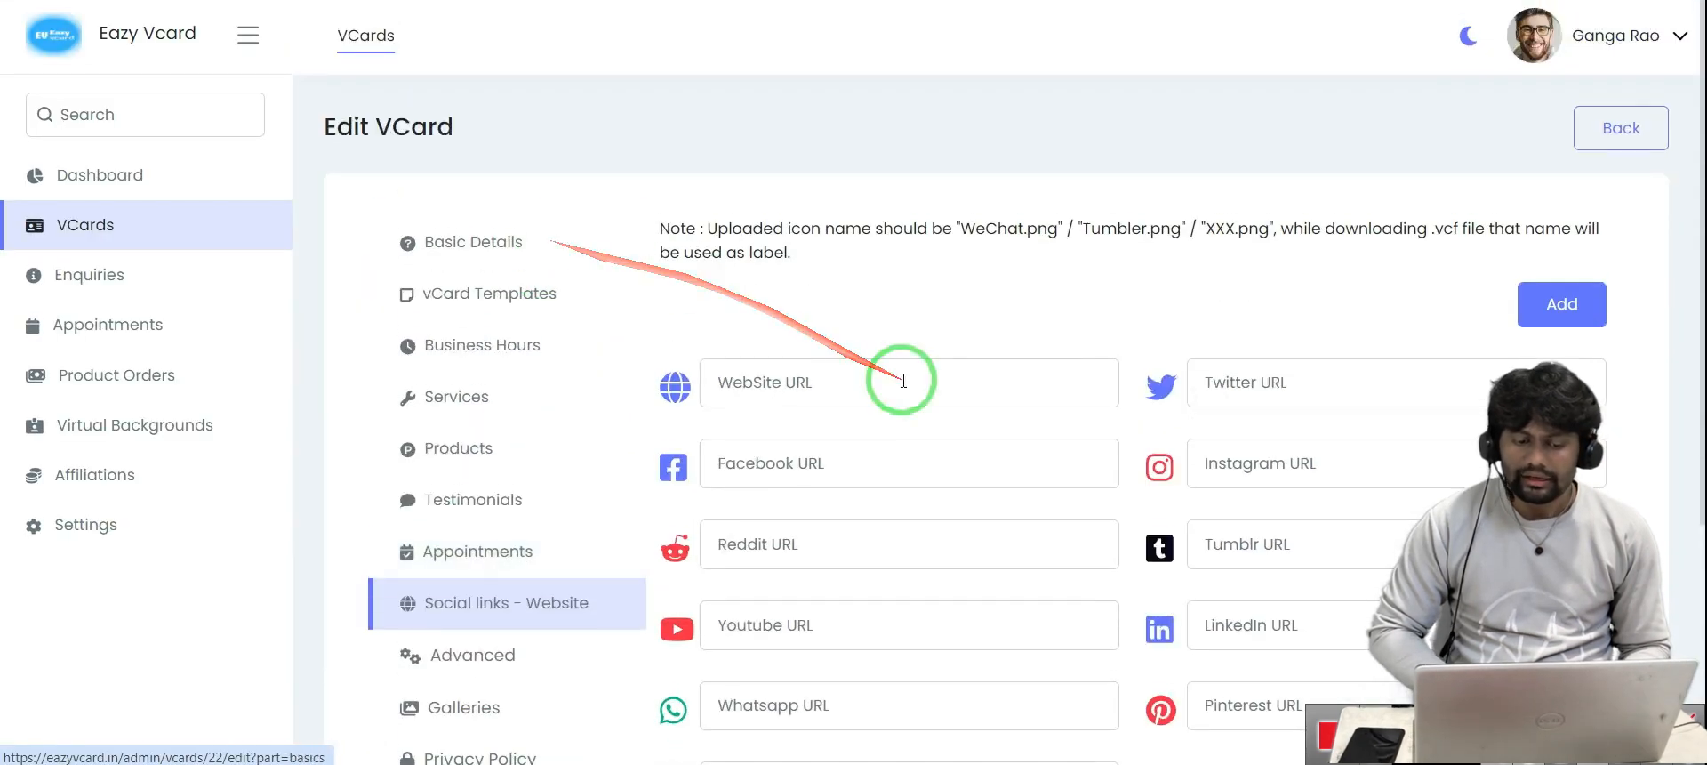
Scroll through the Social links fields, then review the live vCard page
scroll(903, 380, "down", 3)
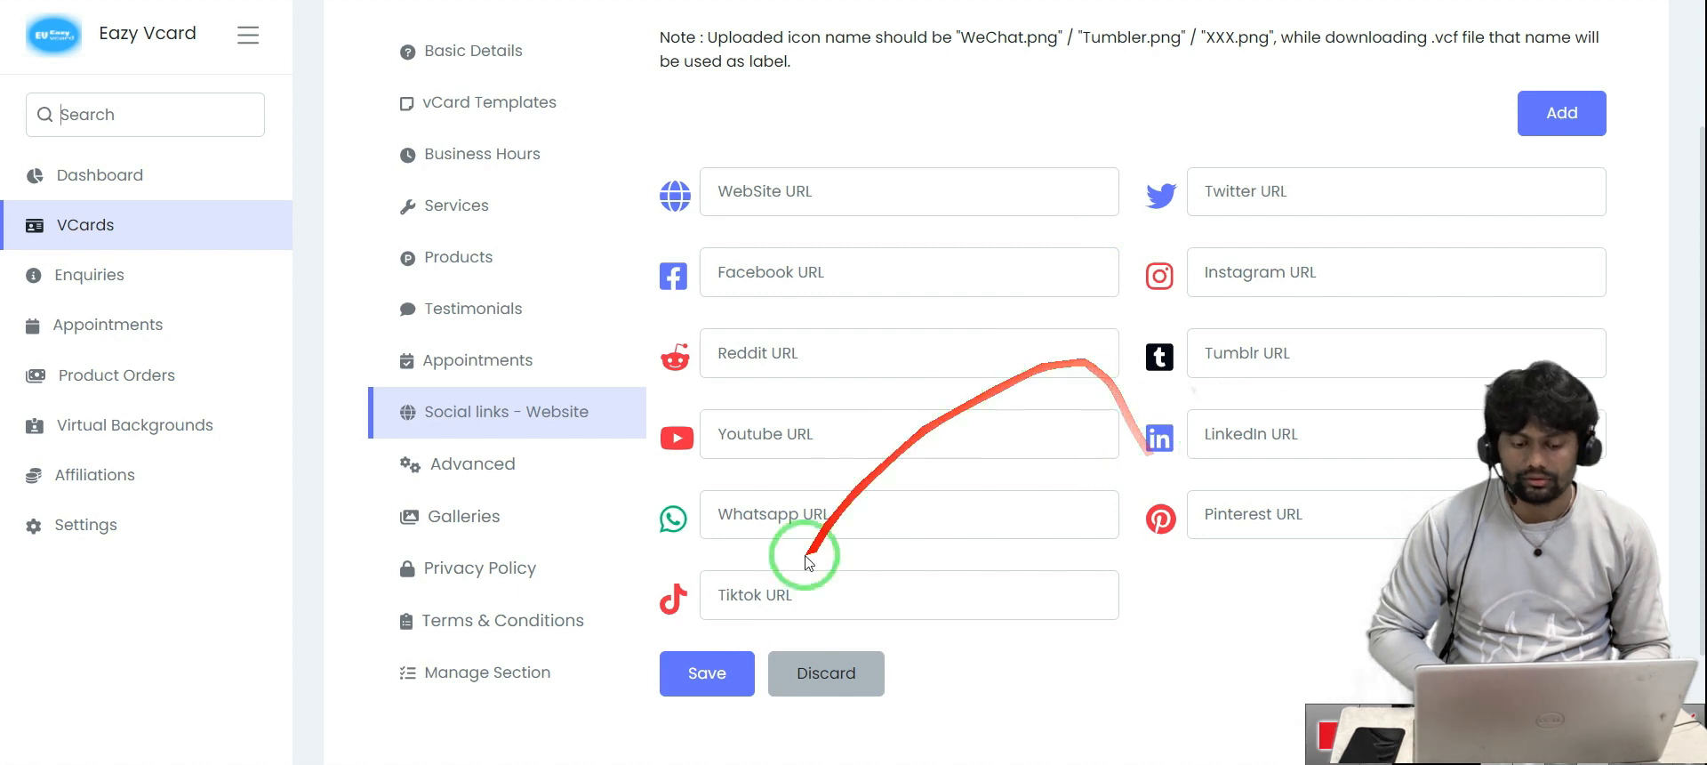
scroll(801, 641, "down", 1)
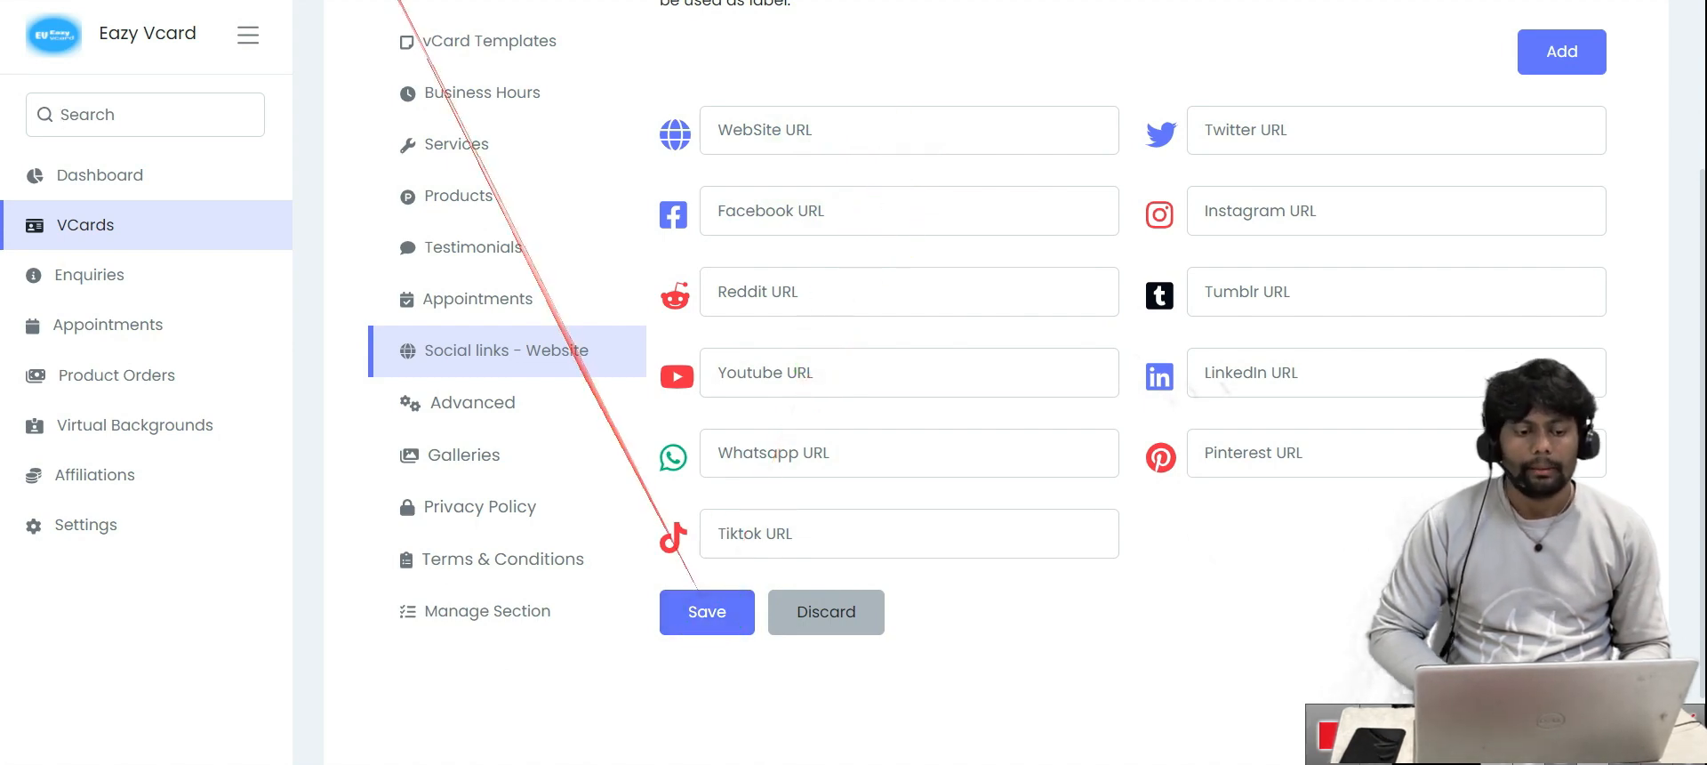
left_click(356, 0)
scroll(750, 254, "down", 5)
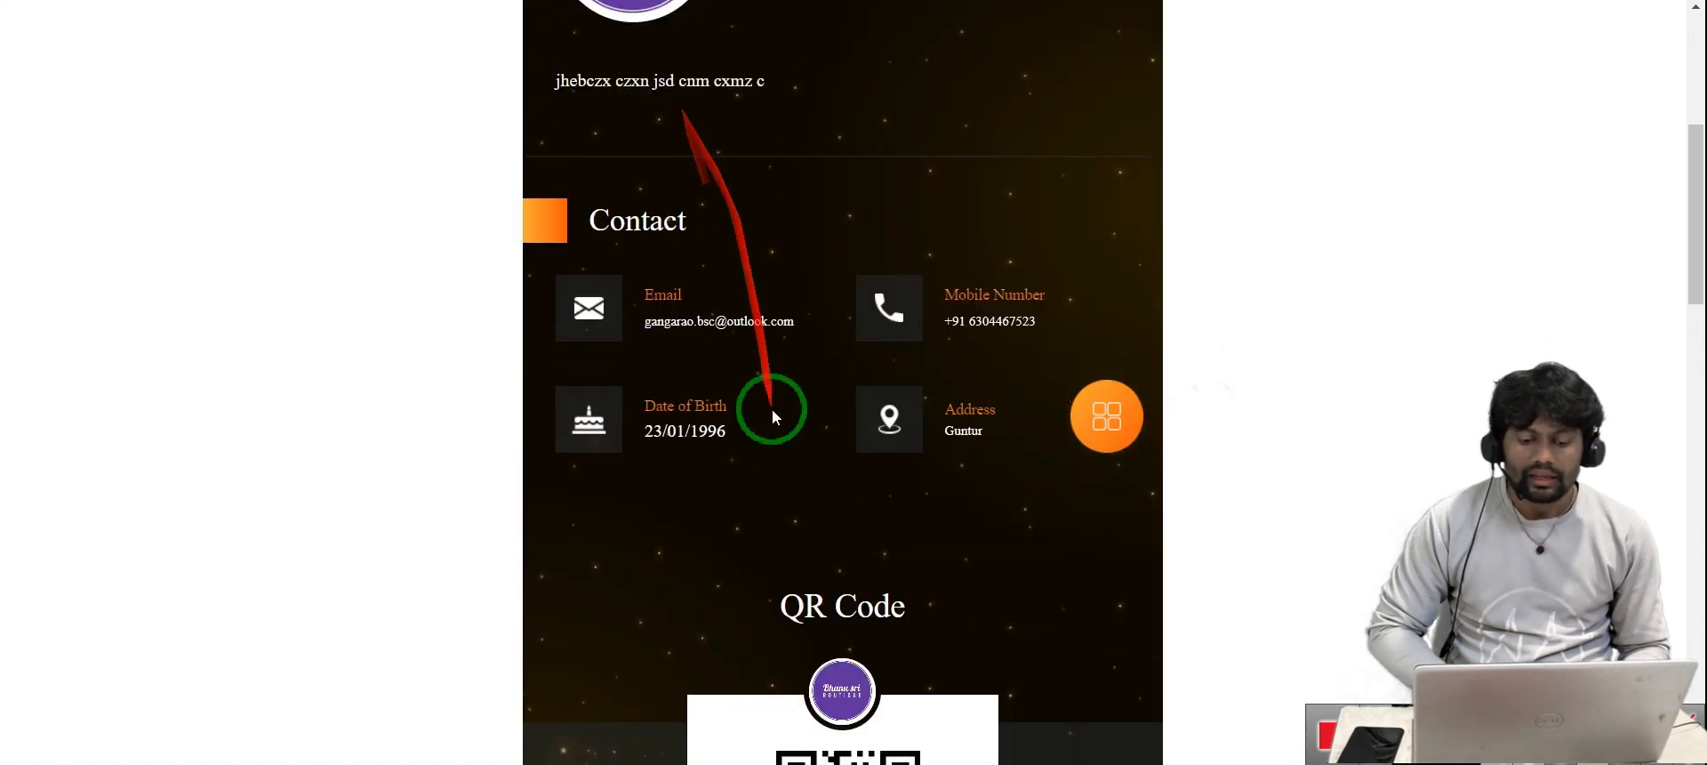
scroll(772, 408, "down", 6)
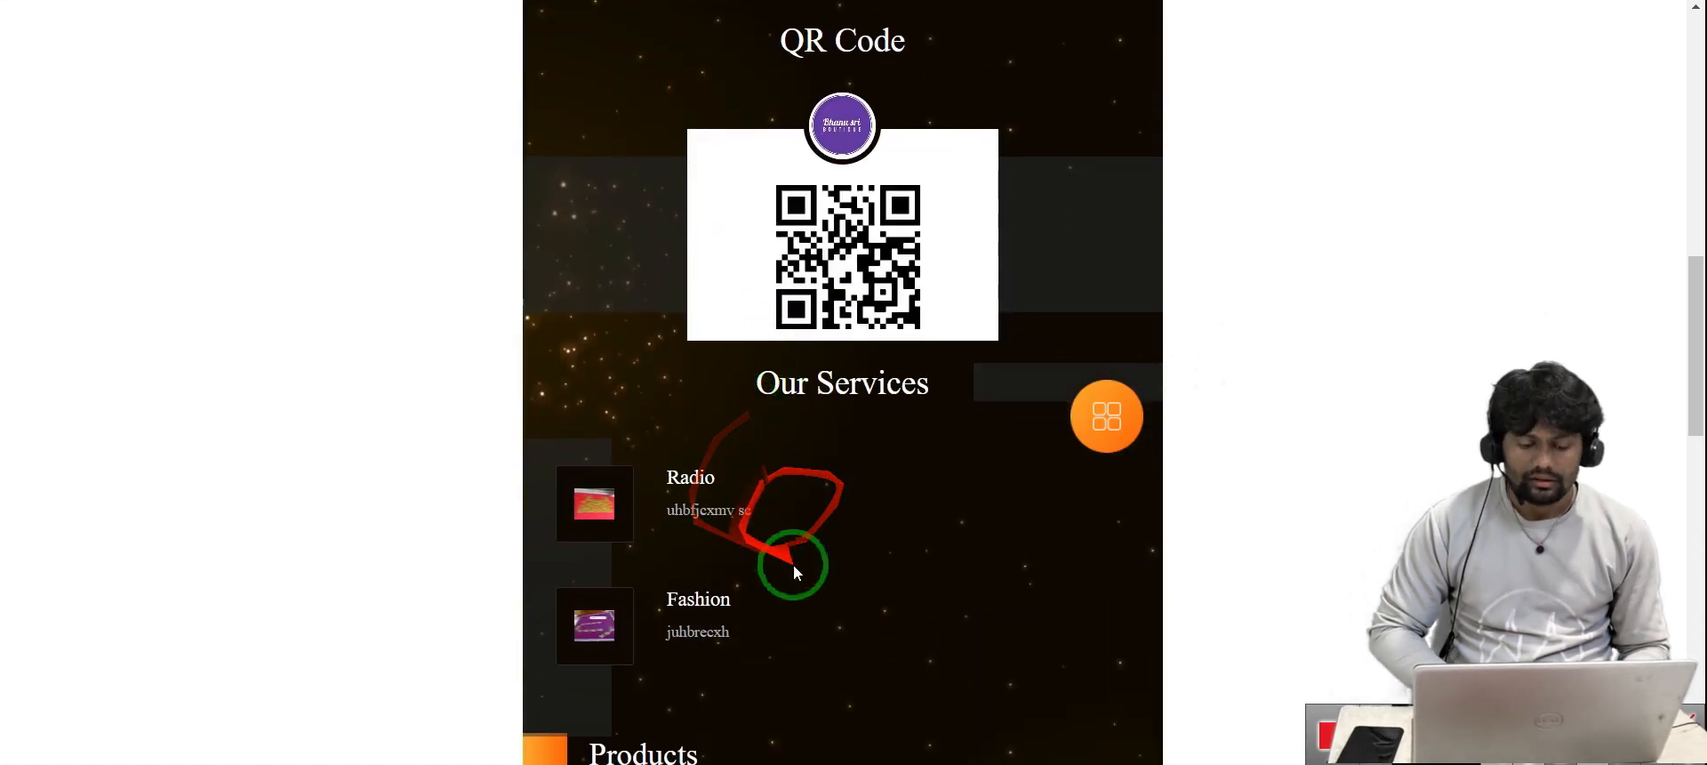
scroll(834, 575, "down", 3)
Back in the admin editor, look over the Products and Testimonials settings
left_click(238, 1)
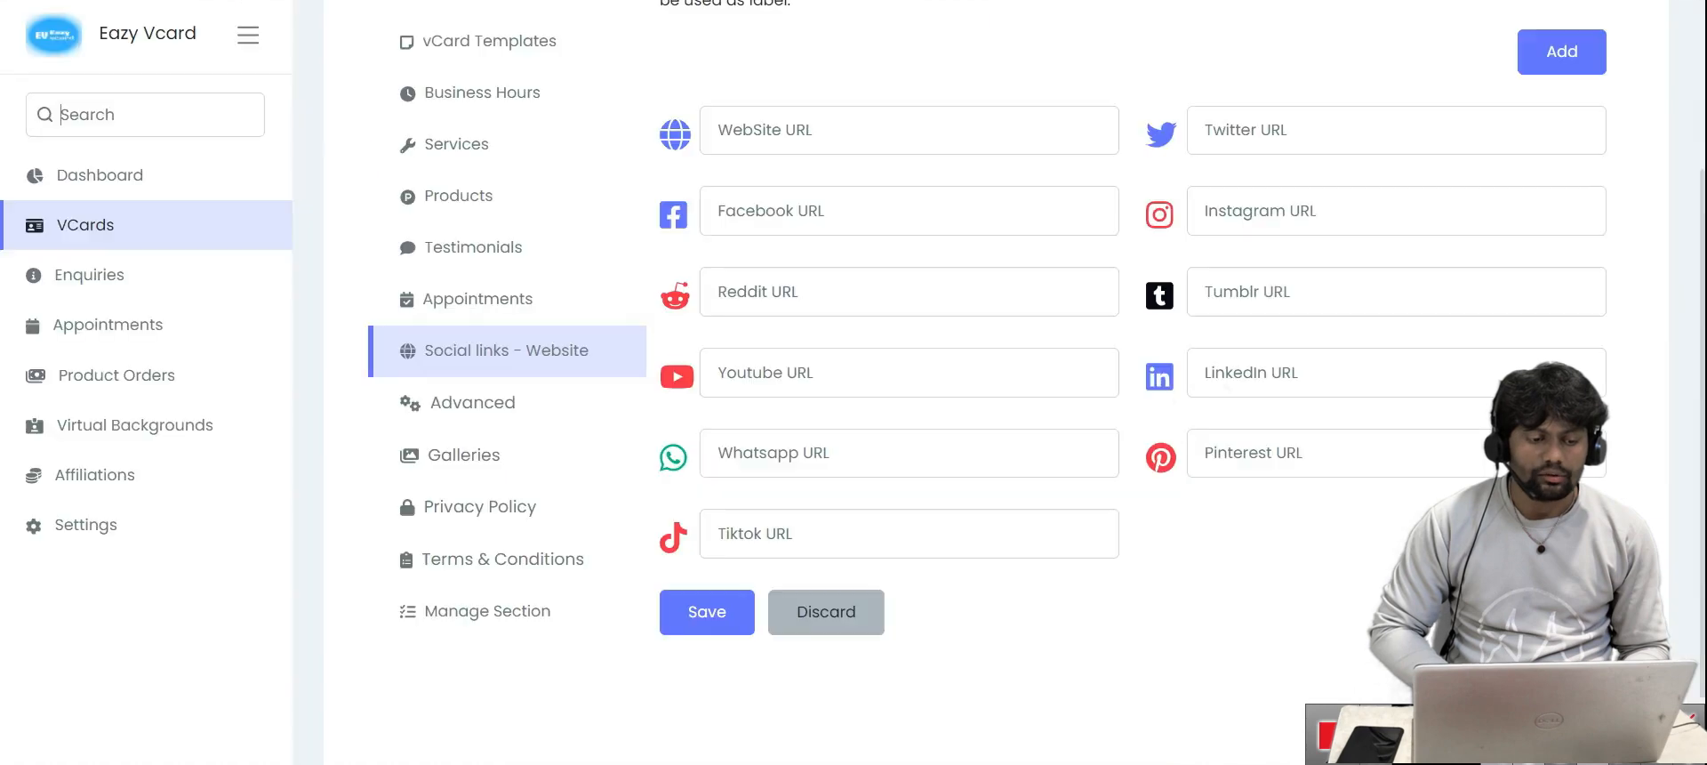
left_click(498, 206)
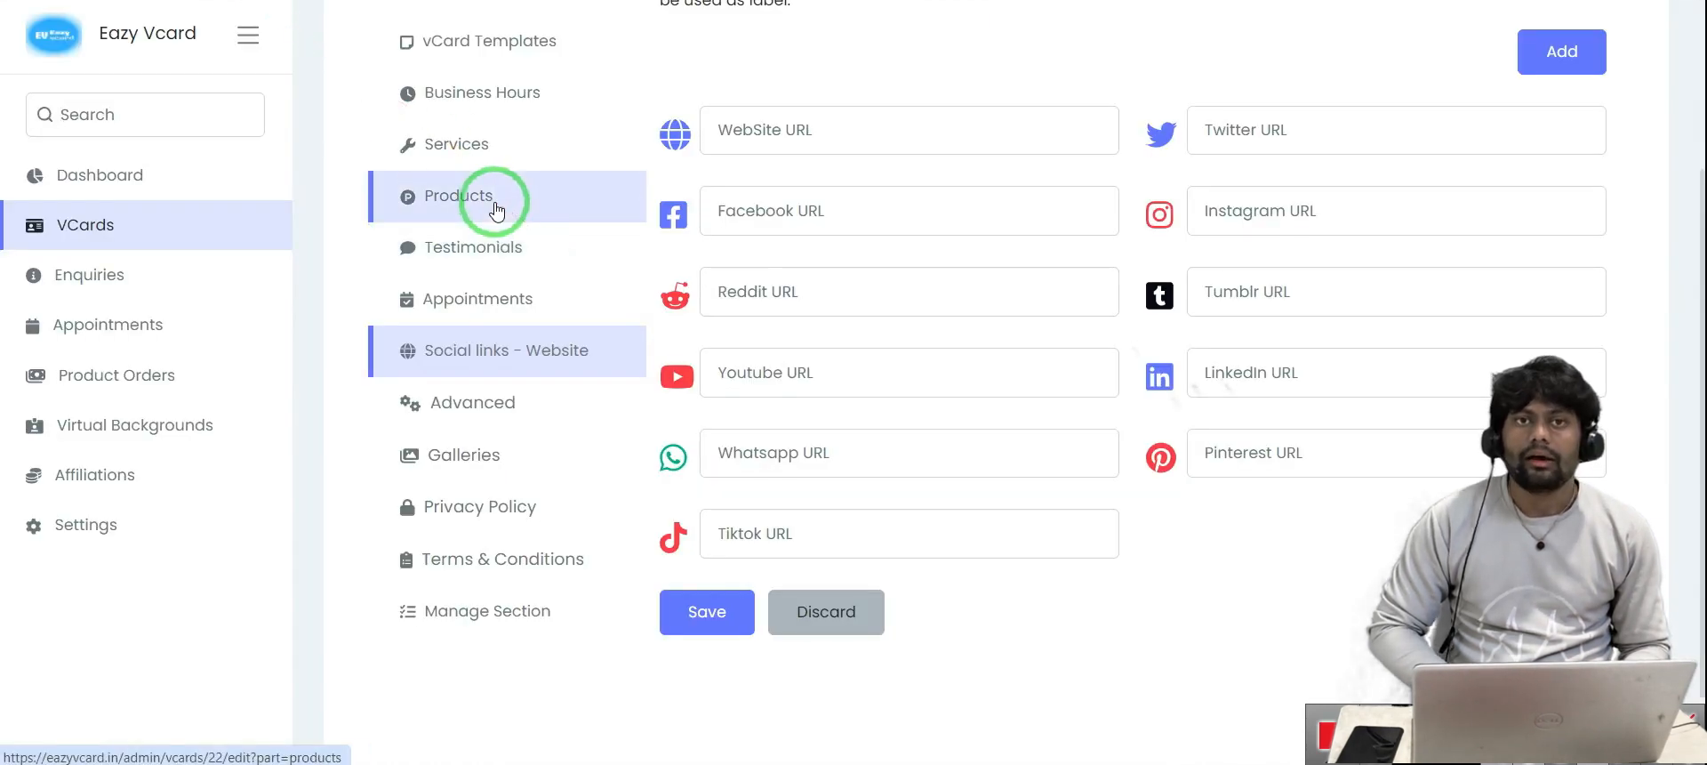
left_click(564, 260)
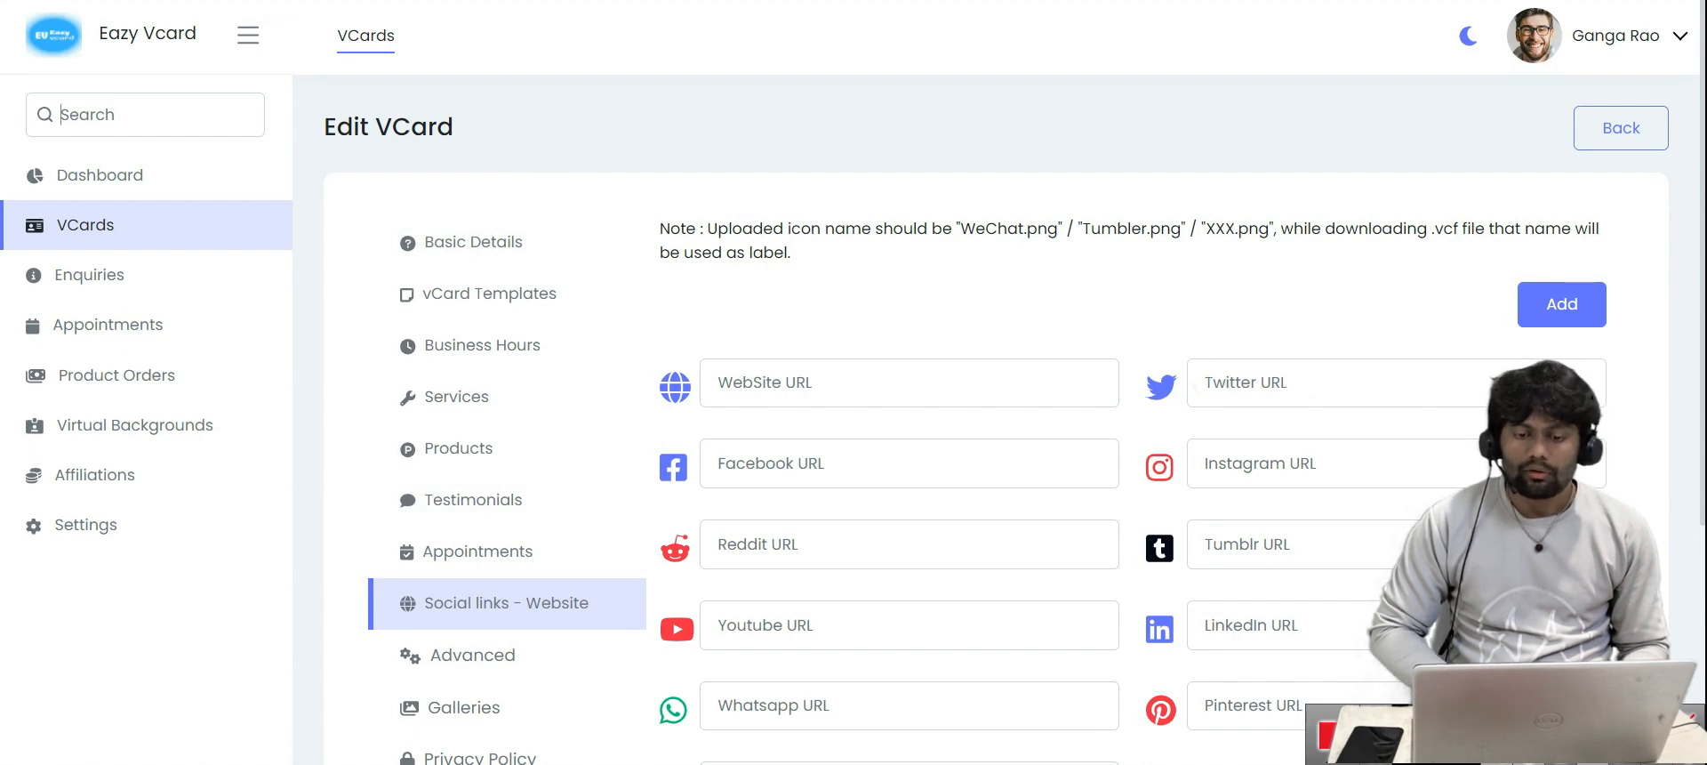
key("ctrl+t")
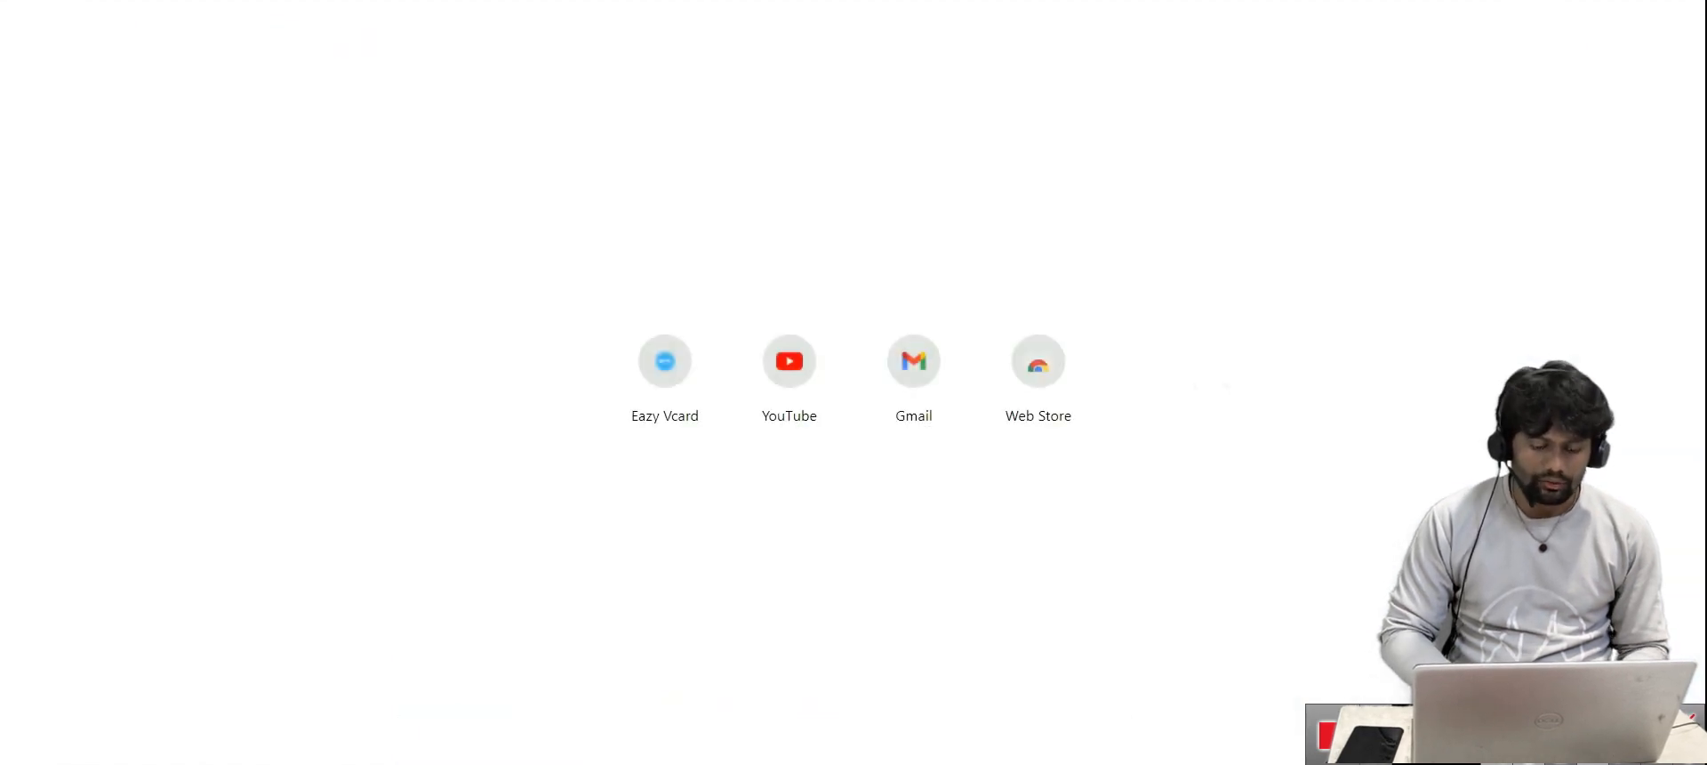
Load the Bhanu Sri Boutique public vCard and scroll down to the Durgi map and back
key("Return")
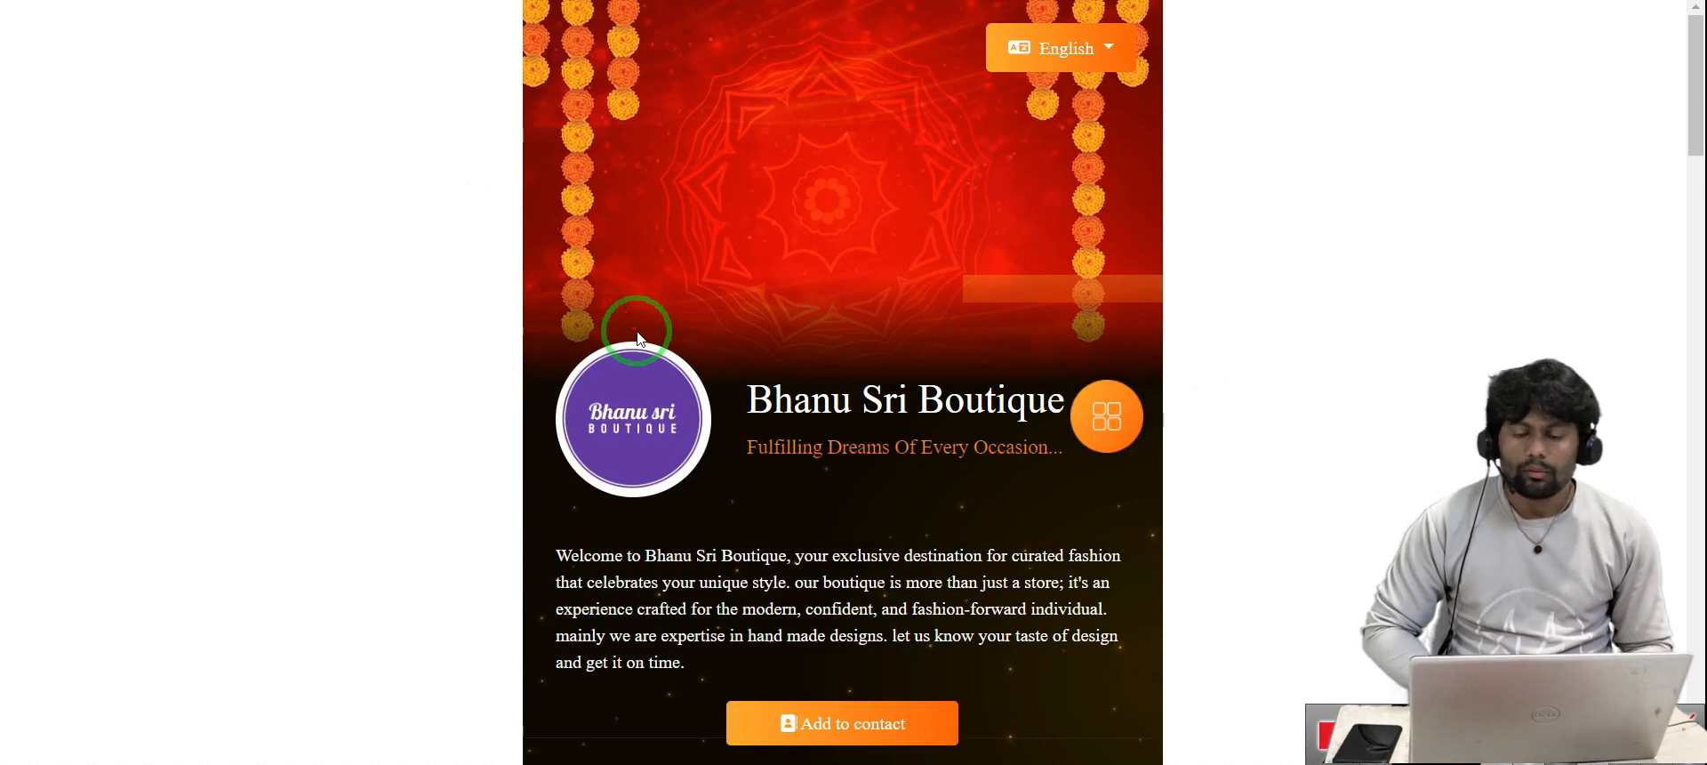
scroll(637, 332, "down", 1)
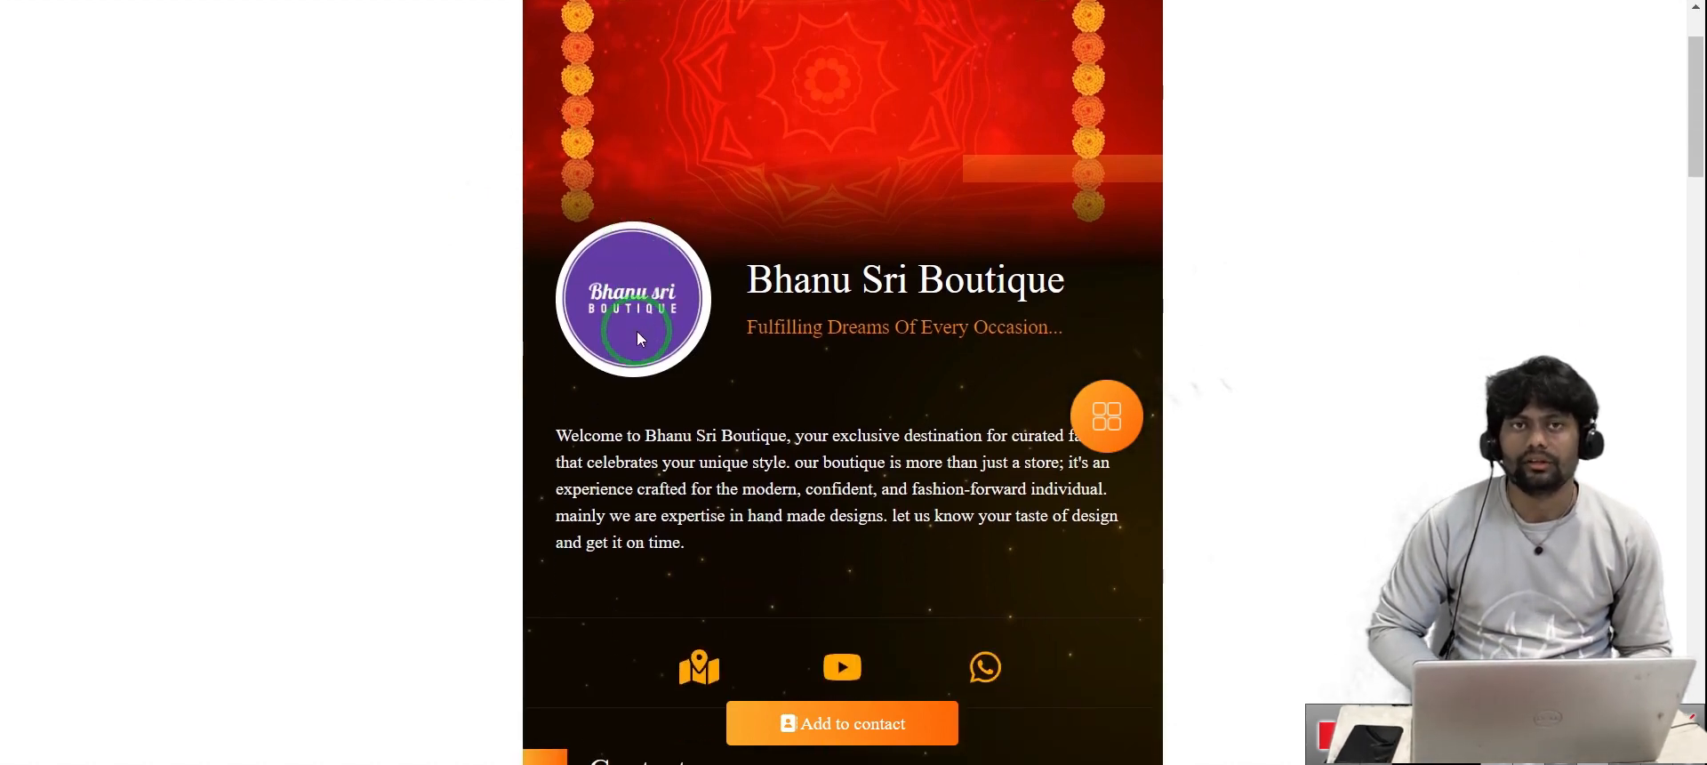
scroll(637, 337, "down", 1)
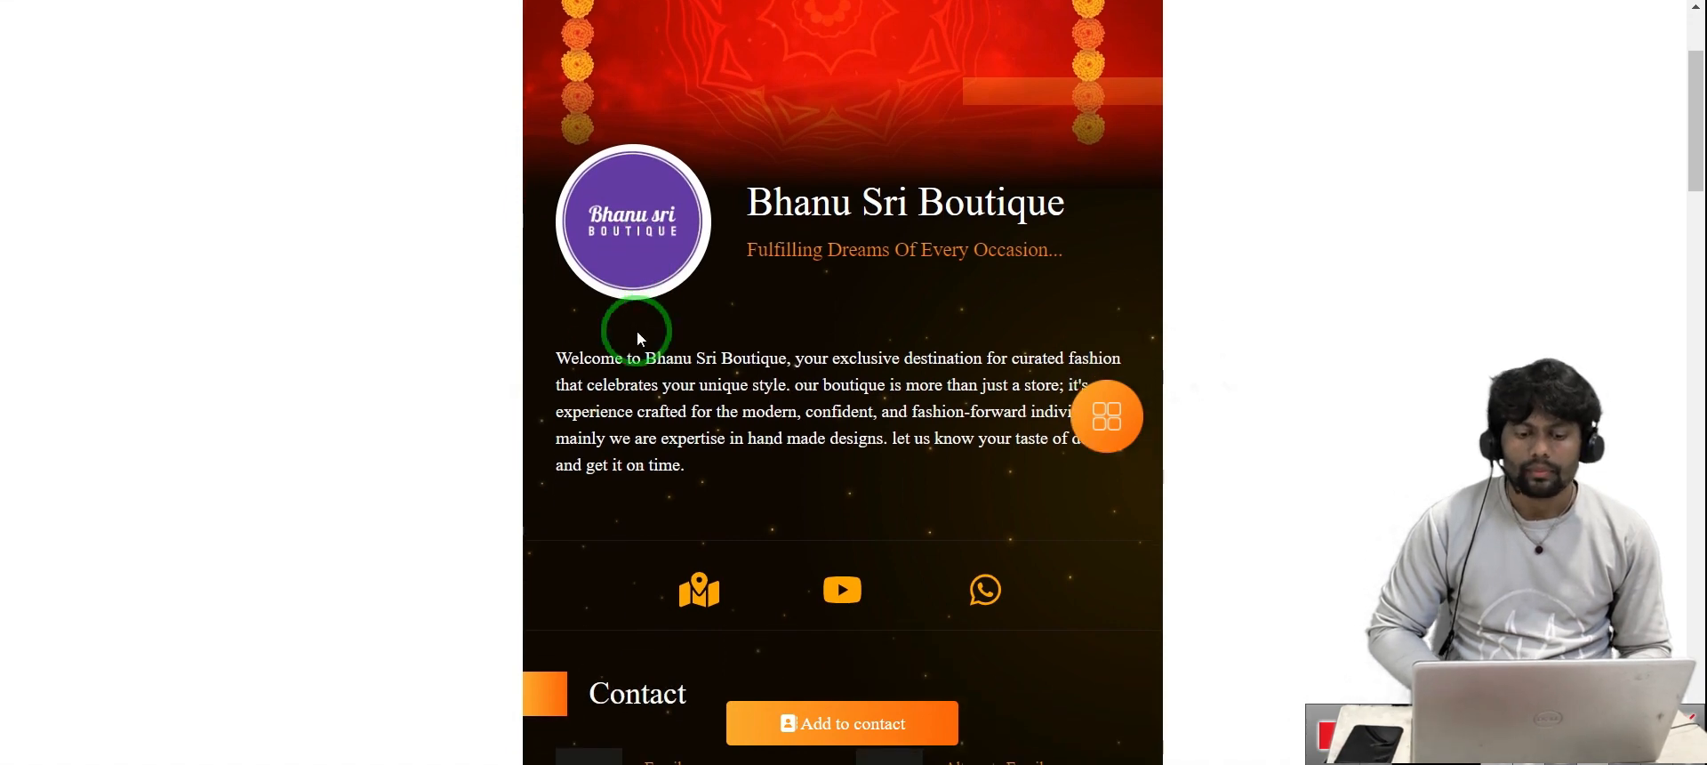
scroll(637, 337, "up", 3)
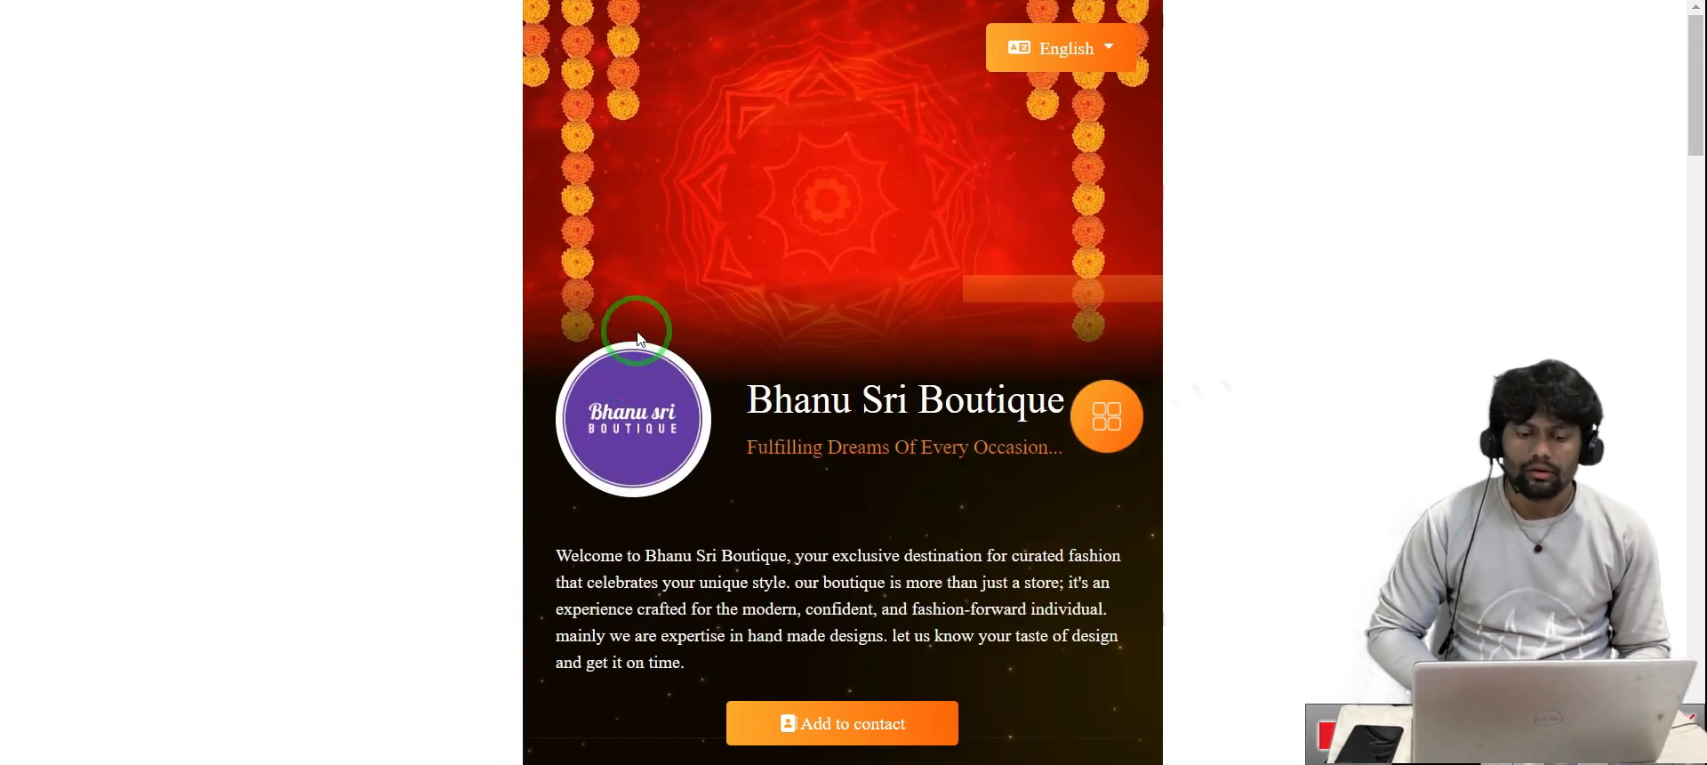
scroll(724, 191, "down", 10)
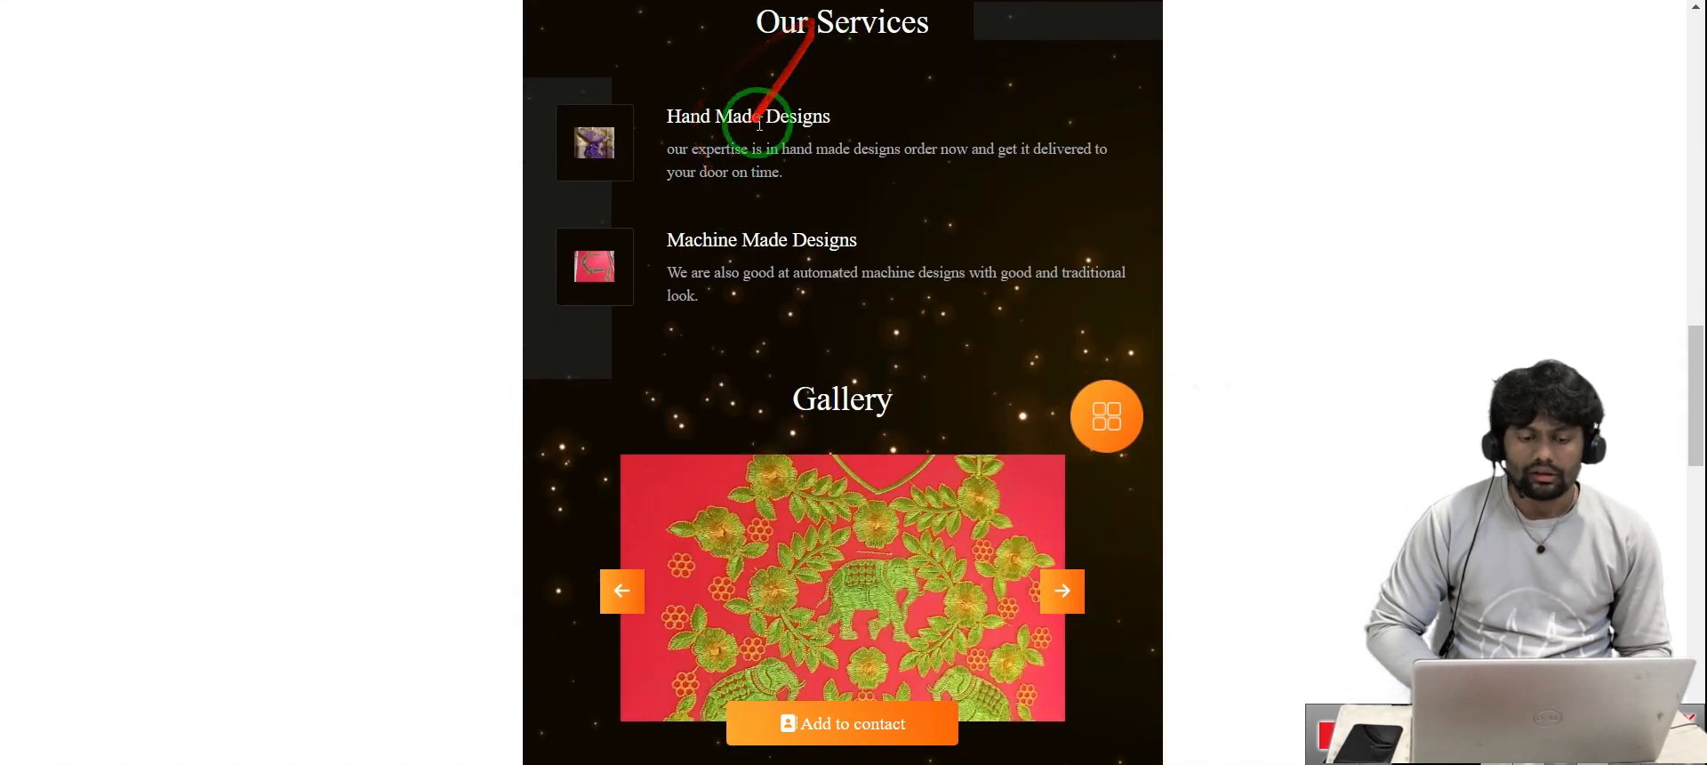
scroll(761, 247, "down", 3)
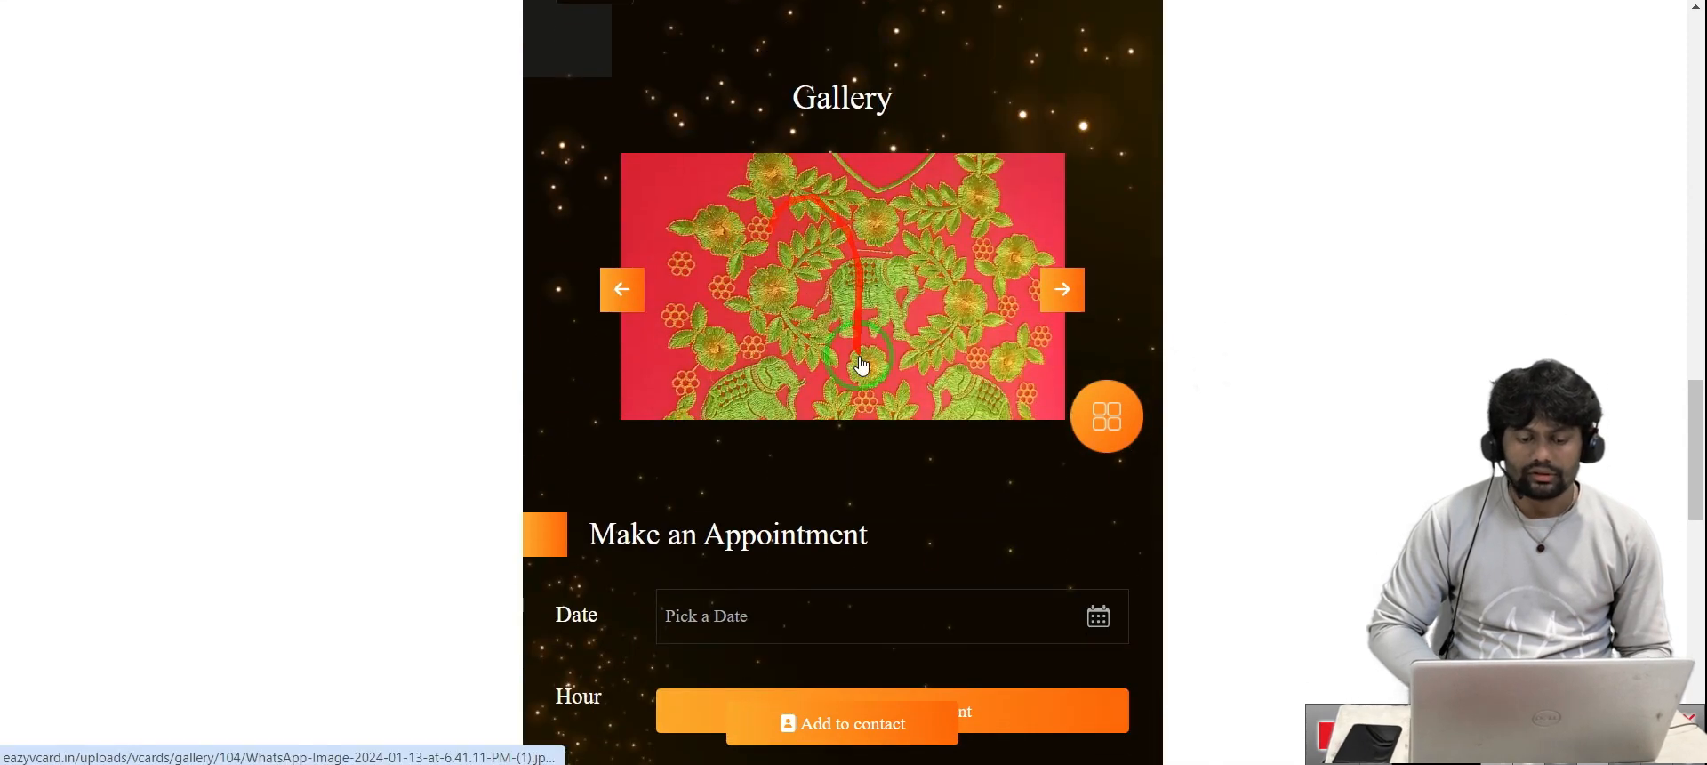
scroll(861, 365, "down", 7)
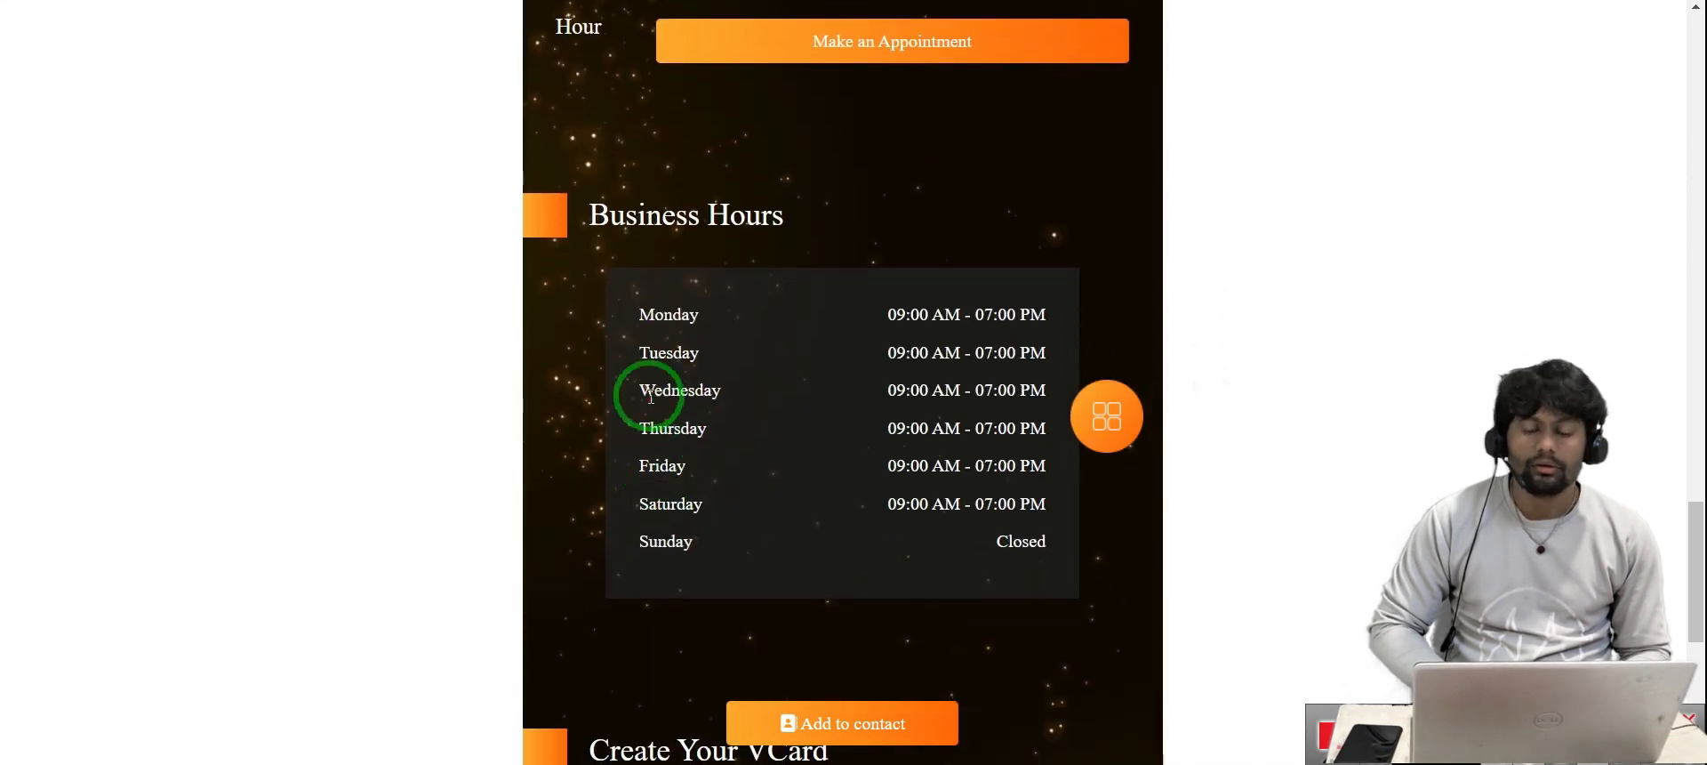
scroll(671, 526, "down", 6)
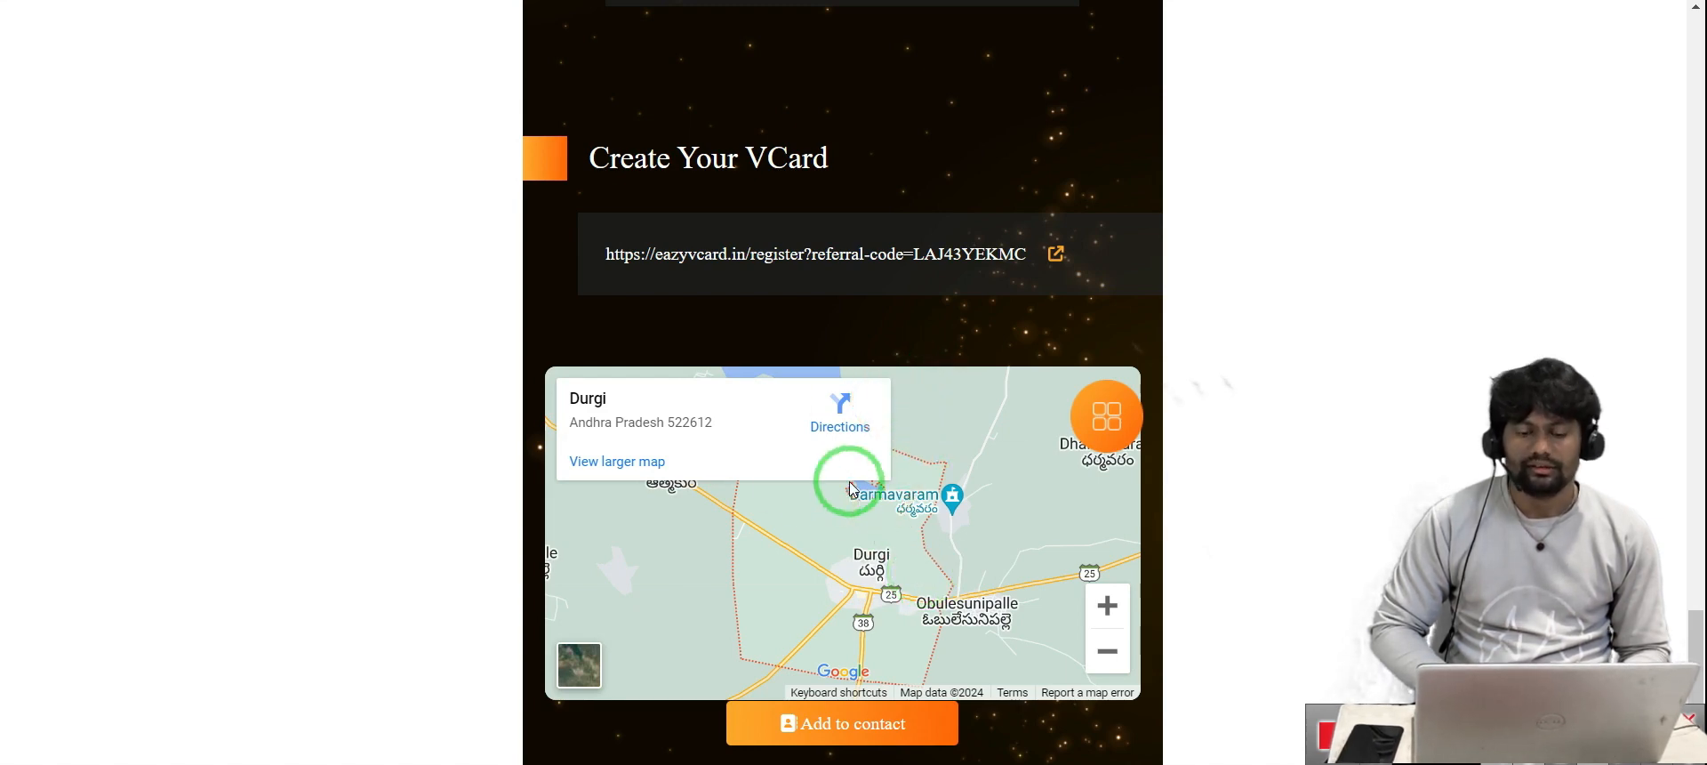
scroll(918, 329, "up", 20)
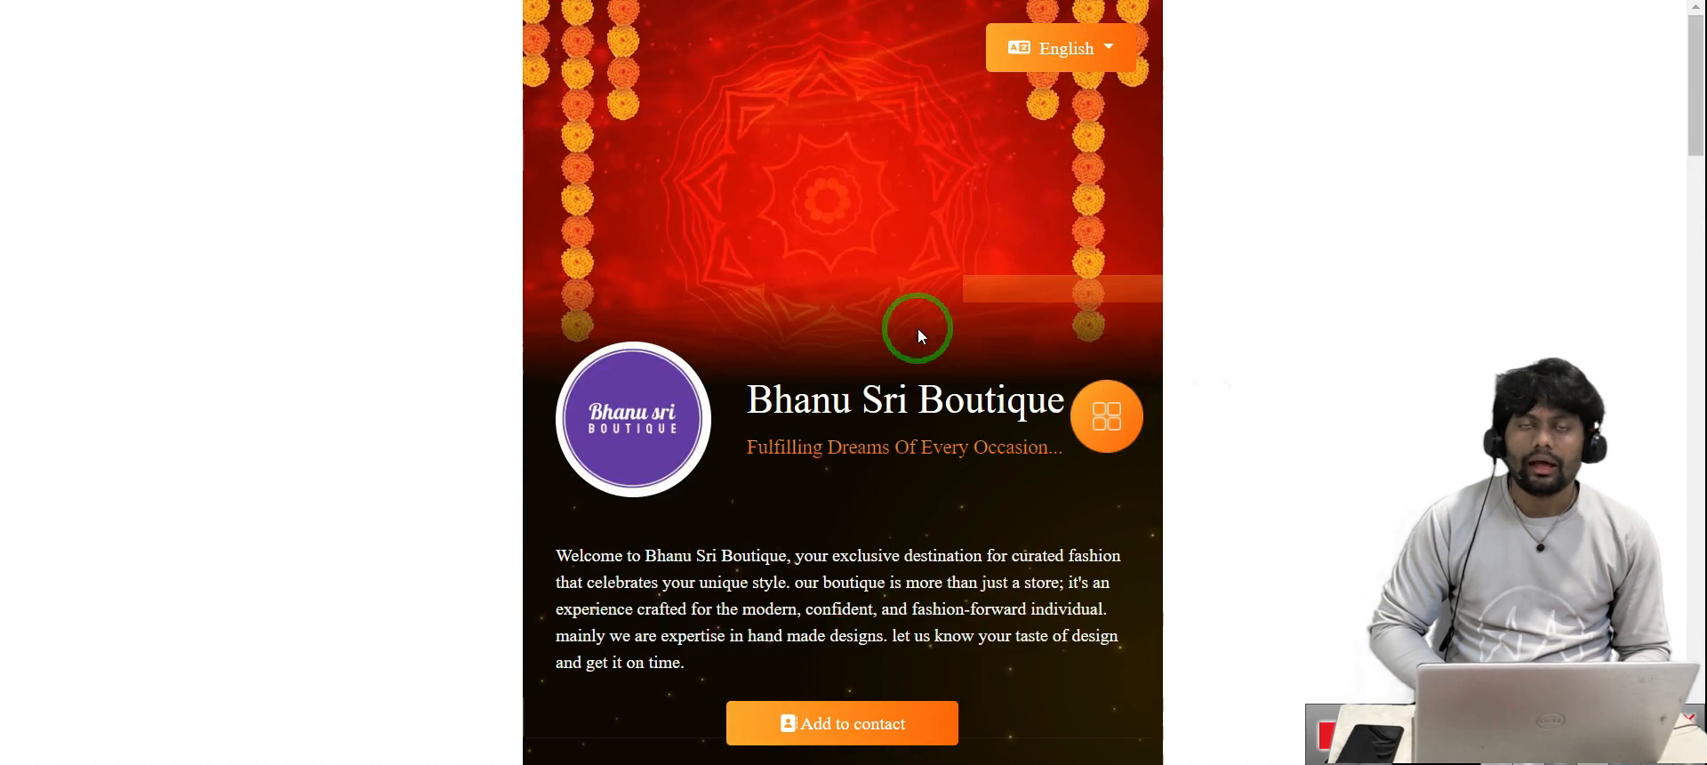